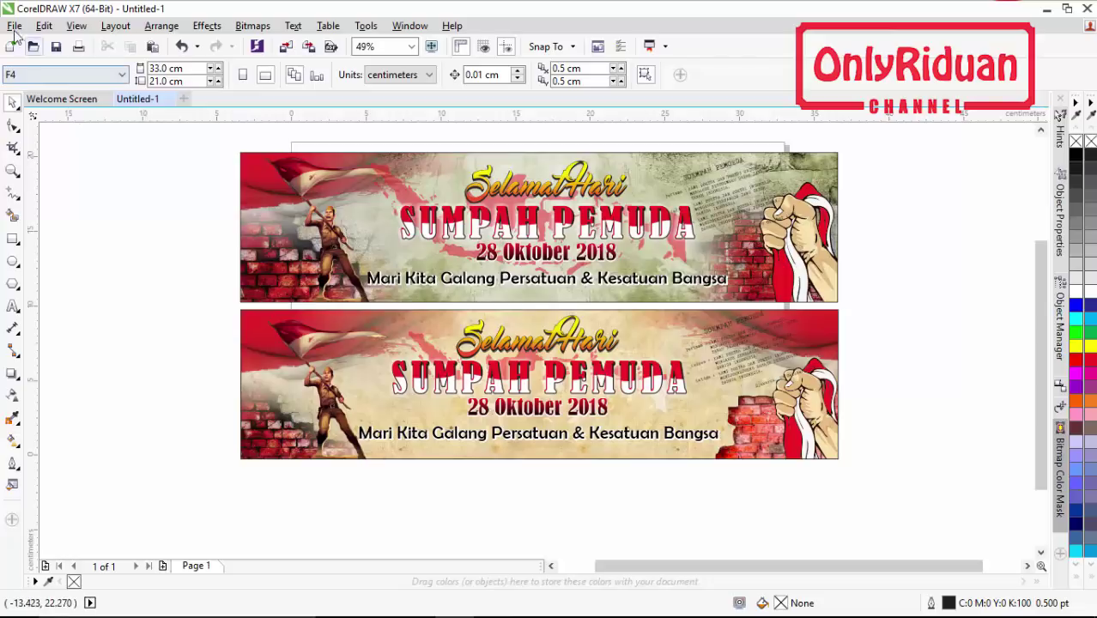
# Create a new one-page F4 document in landscape orientation with CMYK color mode and 300 dpi rendering resolution.
pyautogui.click(15, 25)
pyautogui.click(39, 52)
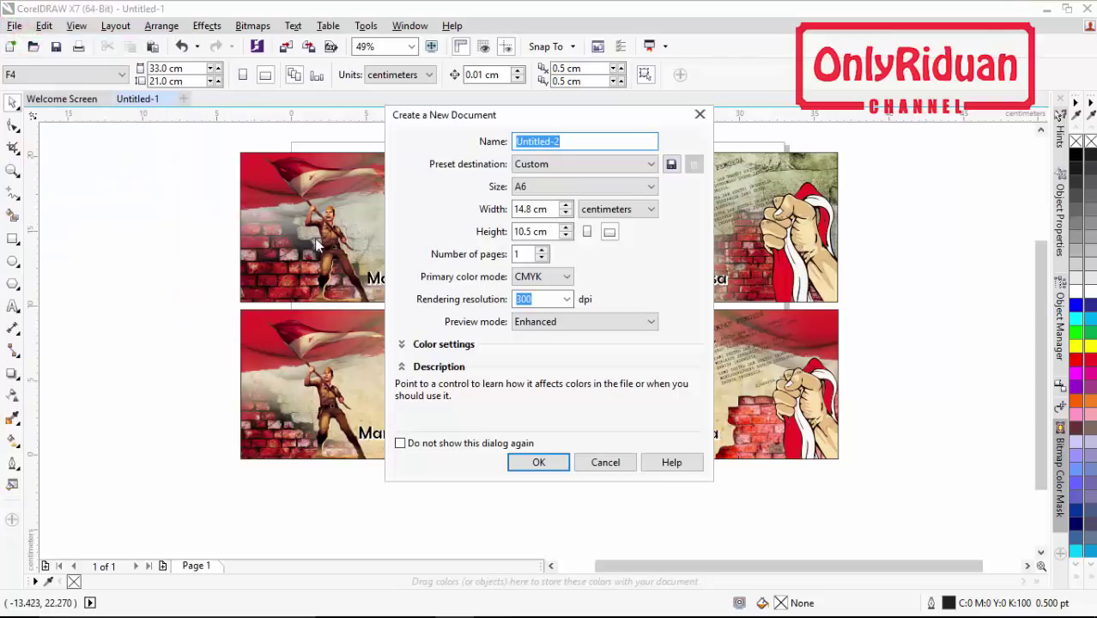
pyautogui.click(574, 186)
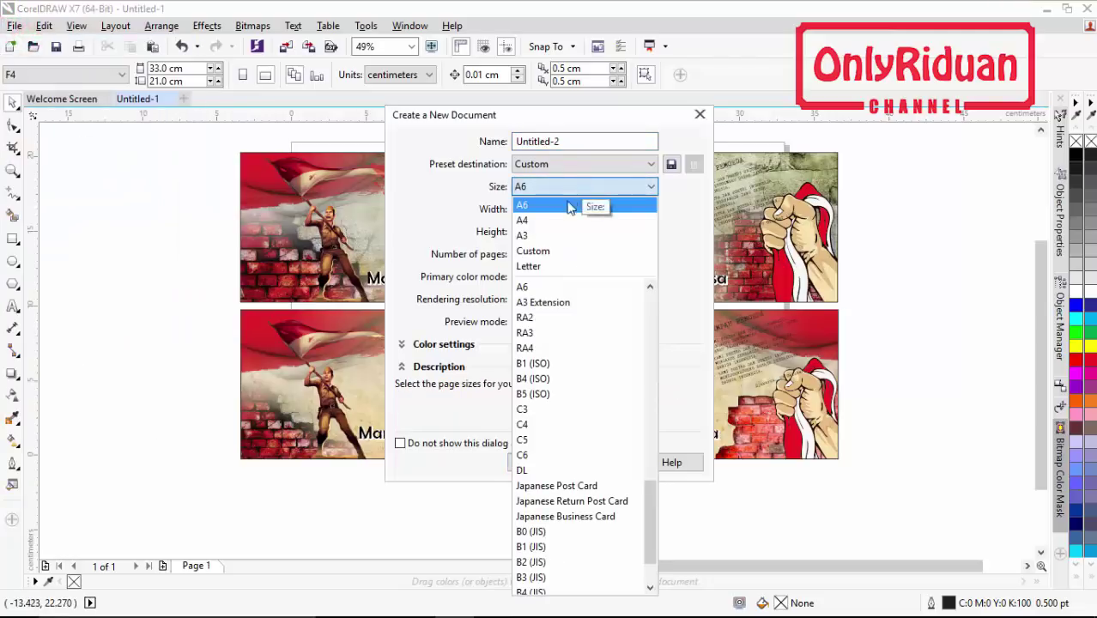
pyautogui.scroll(-6, 598, 396)
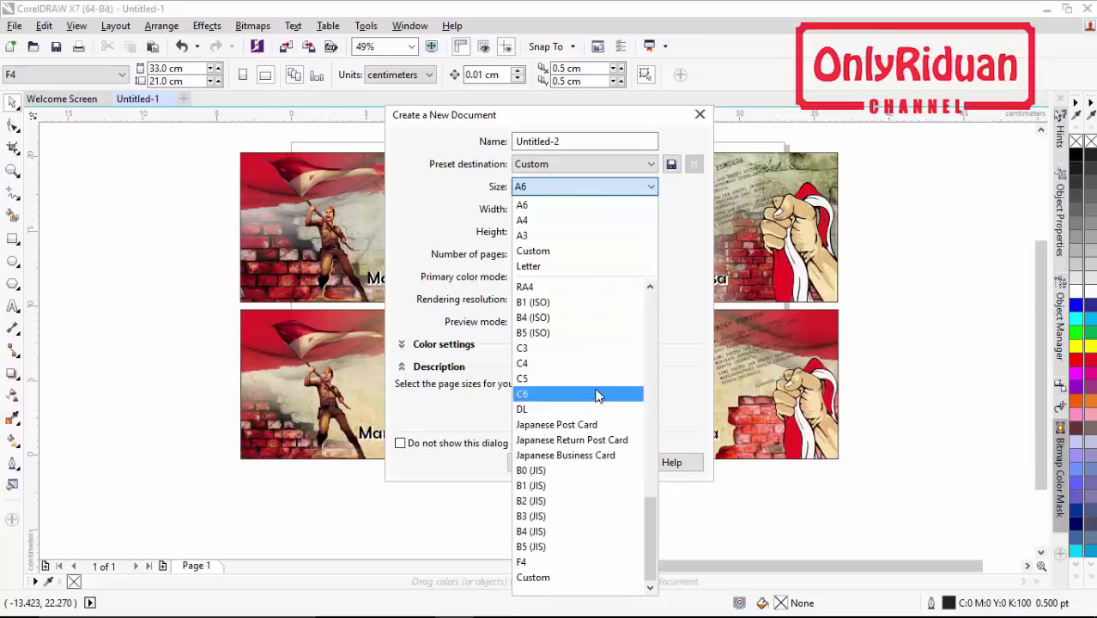
pyautogui.click(542, 561)
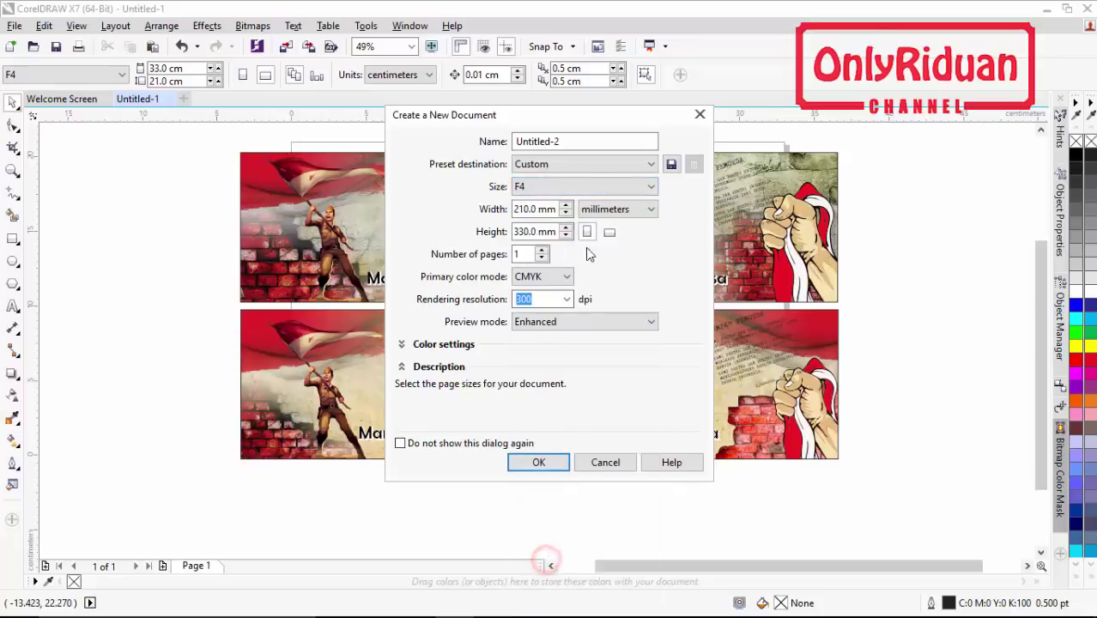
pyautogui.click(610, 232)
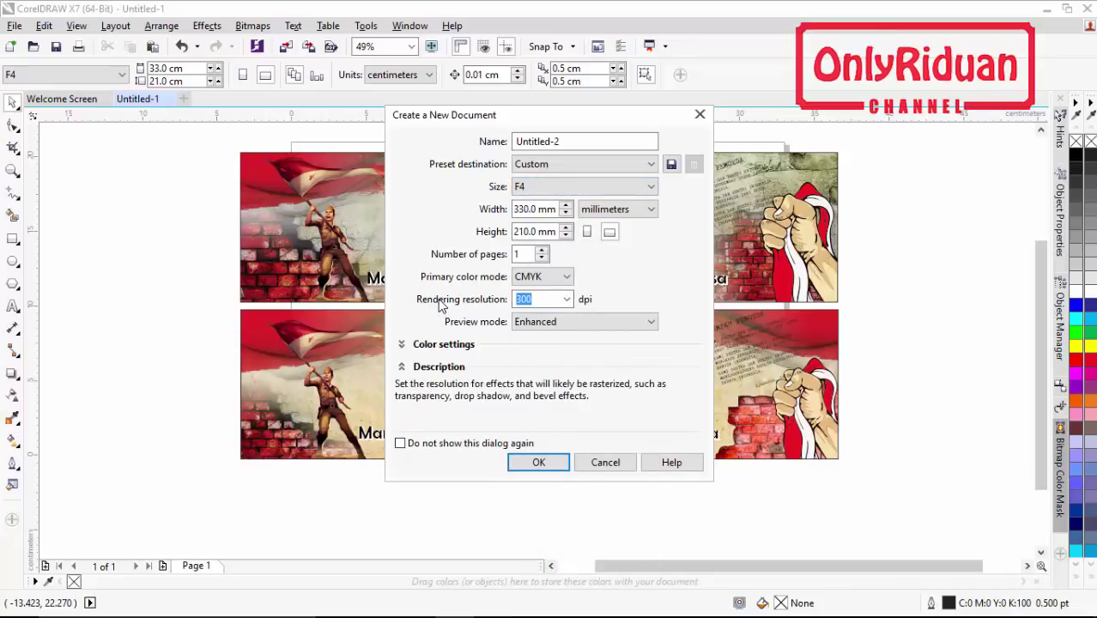
pyautogui.click(556, 276)
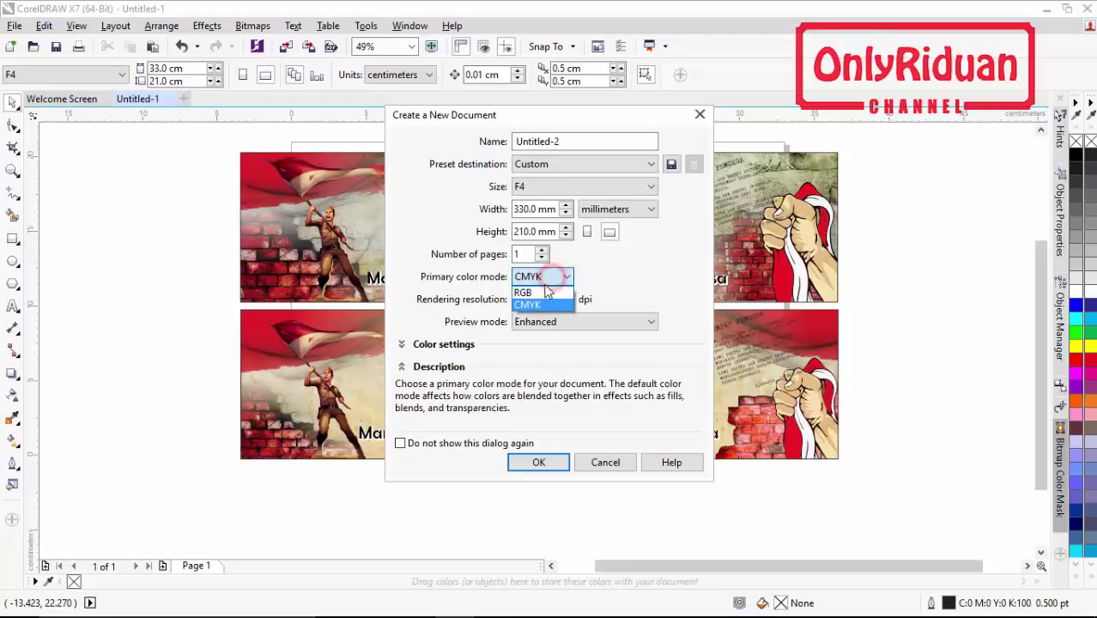
pyautogui.click(556, 276)
pyautogui.write('300')
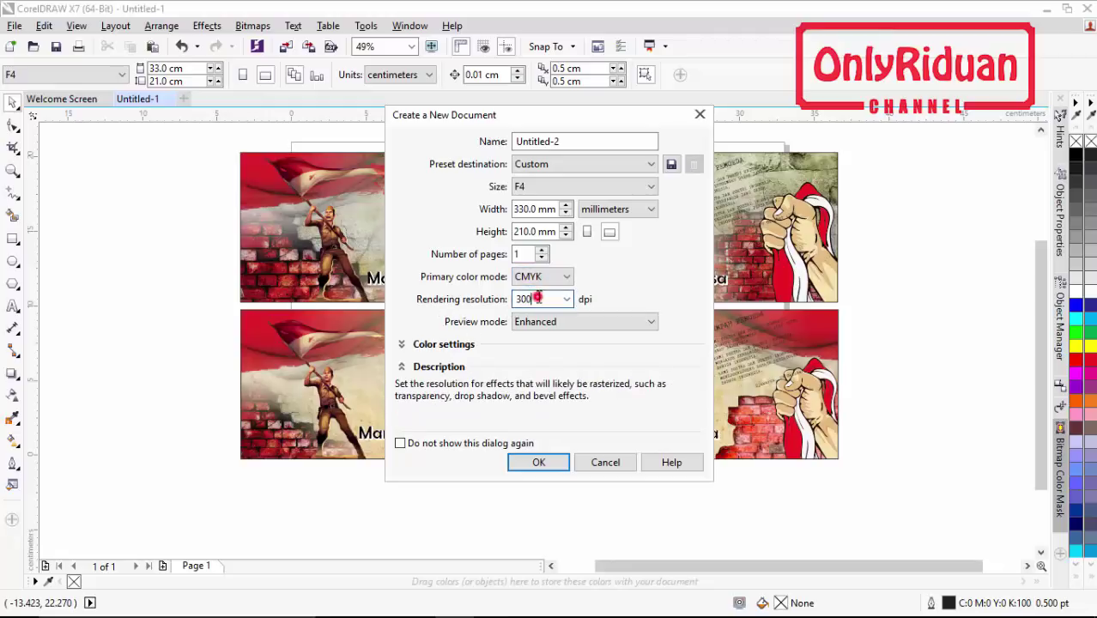
pyautogui.click(540, 463)
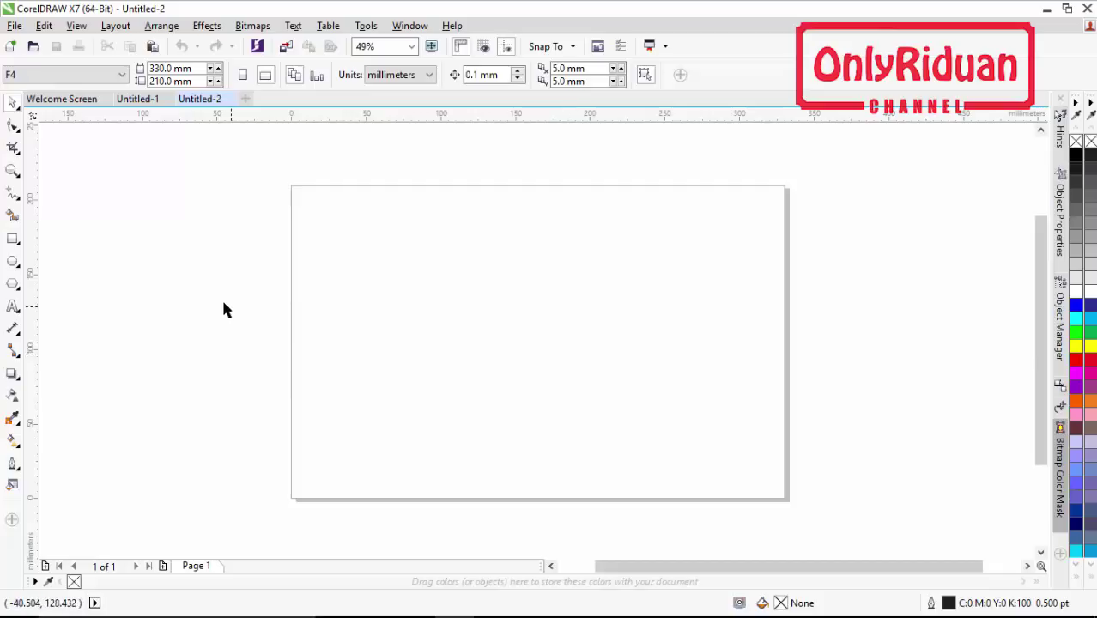
# Draw a wide rectangle about 367 by 101 mm across the middle of the page.
pyautogui.click(12, 239)
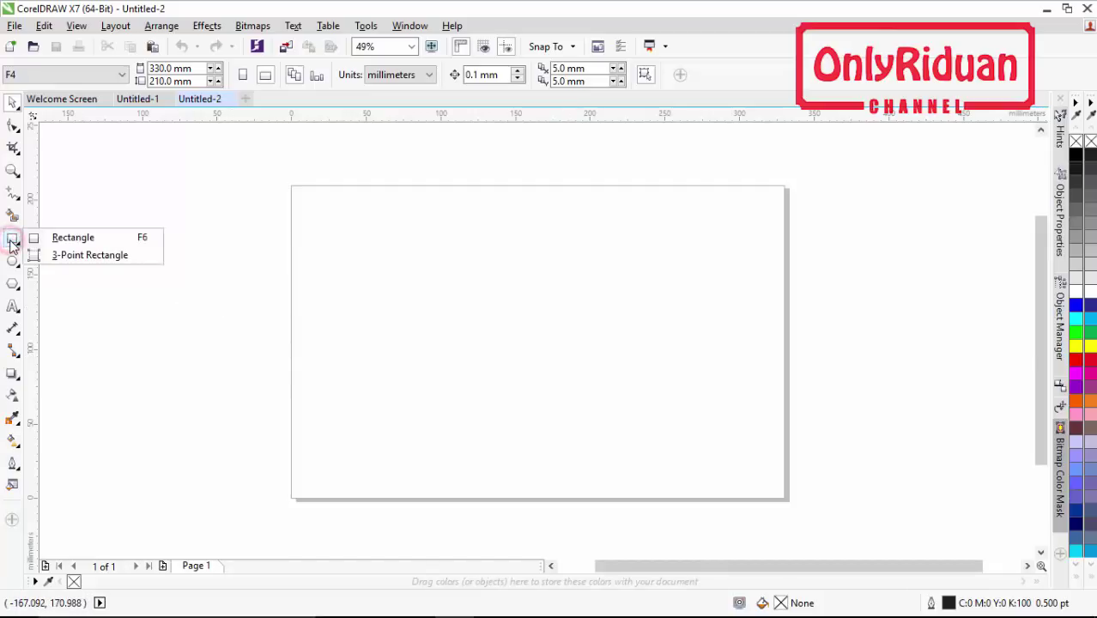
pyautogui.click(70, 238)
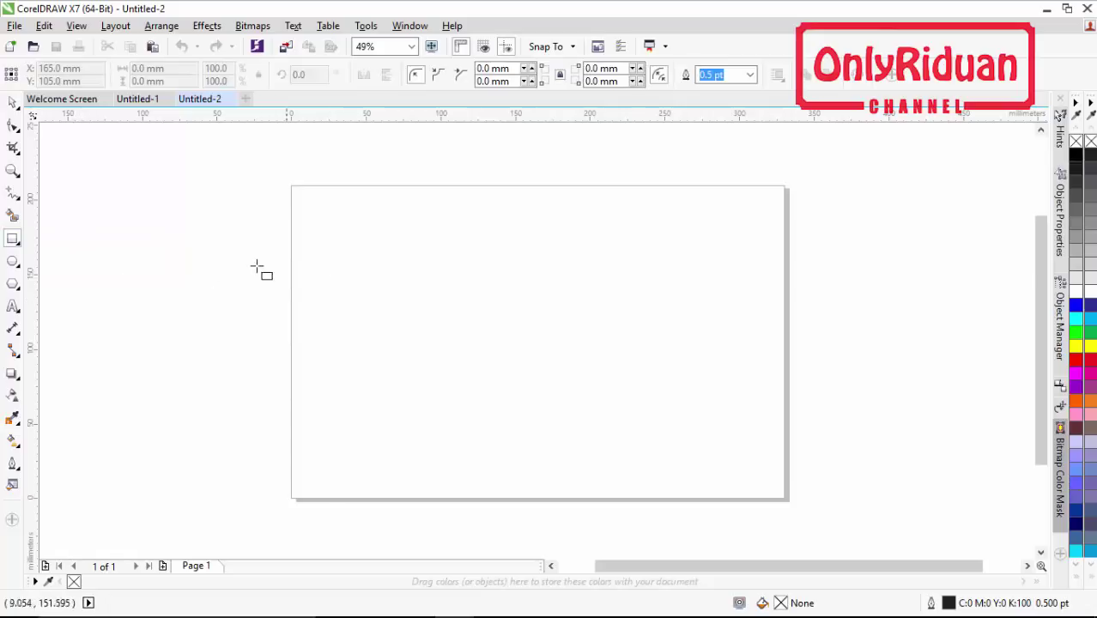
pyautogui.moveTo(260, 245)
pyautogui.mouseDown()
pyautogui.moveTo(631, 383)
pyautogui.moveTo(807, 396)
pyautogui.mouseUp()
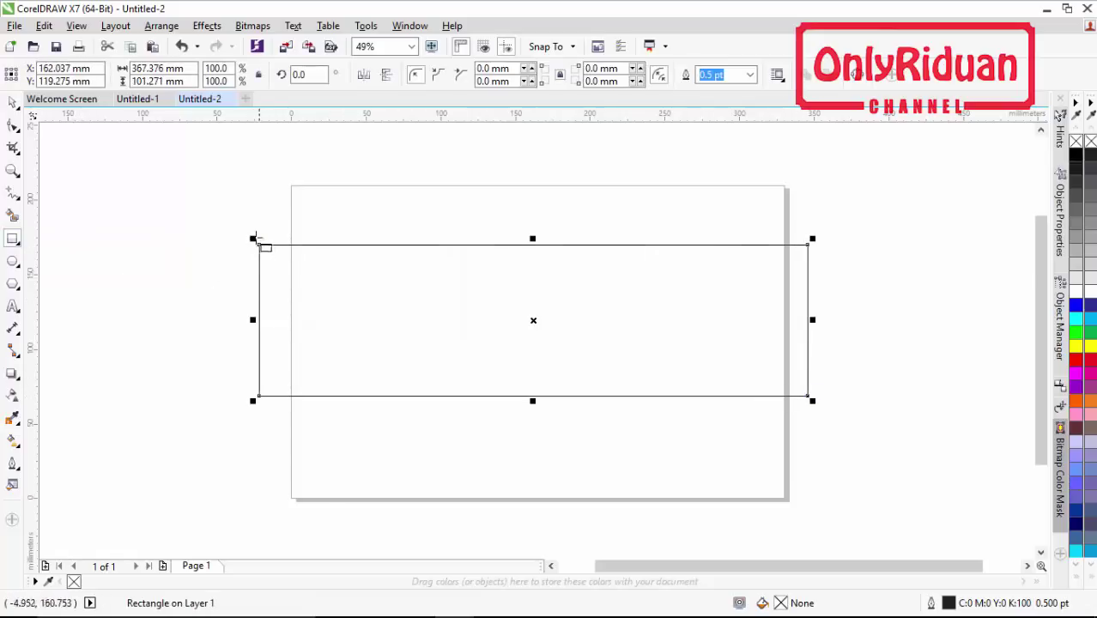
pyautogui.click(15, 102)
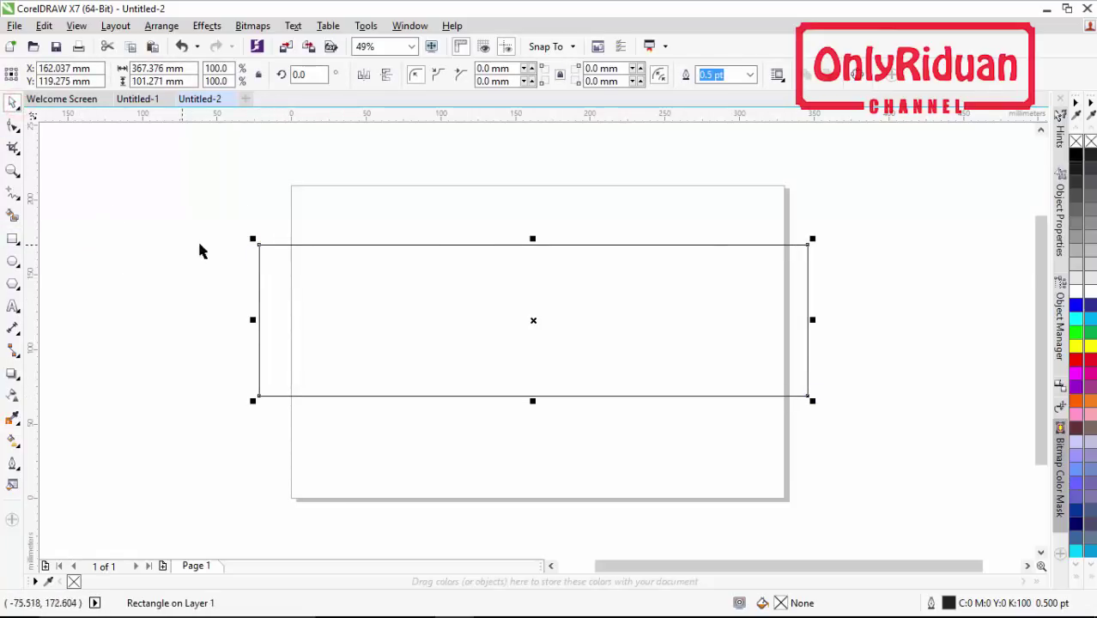
# Deselect the rectangle and change the document units to centimeters.
pyautogui.click(216, 215)
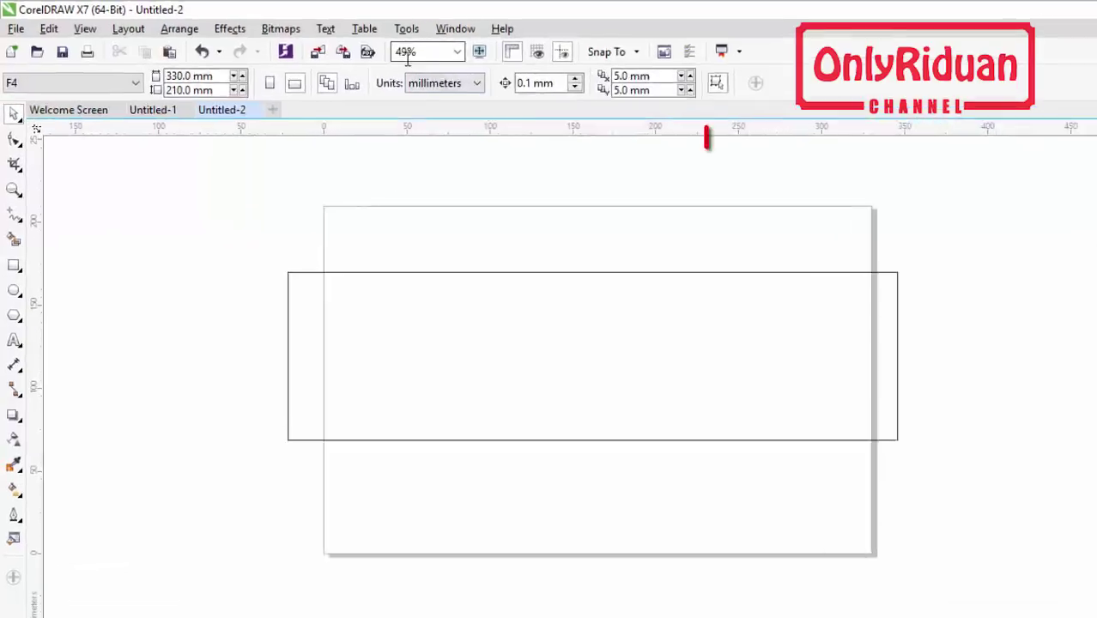
pyautogui.click(906, 158)
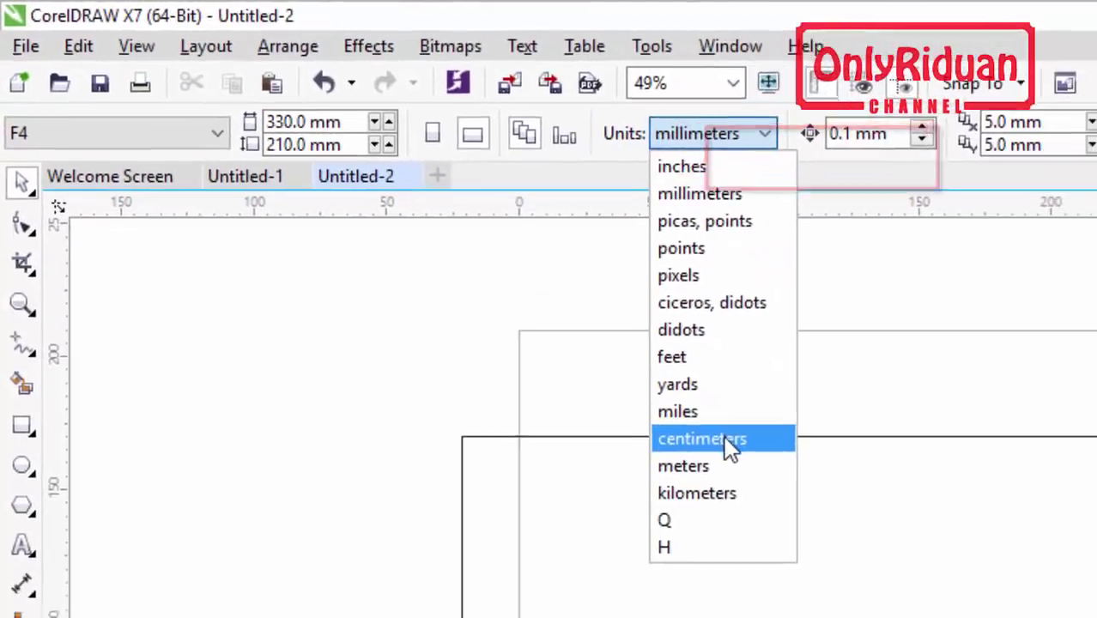
pyautogui.click(729, 443)
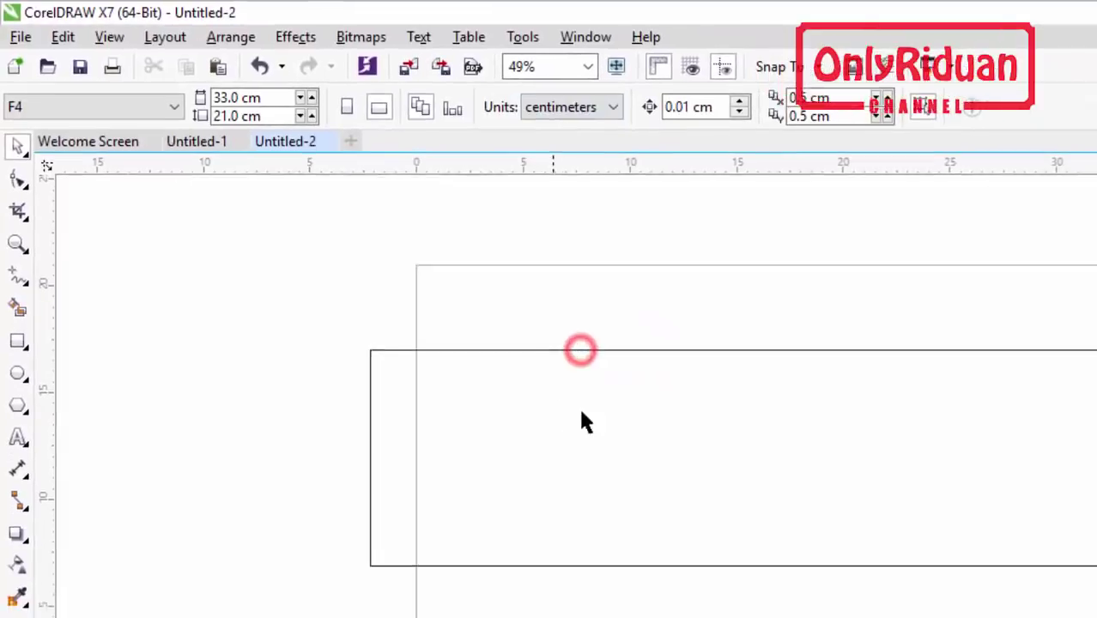
# Set the rectangle's size to 40 cm wide and 10 cm high.
pyautogui.click(755, 517)
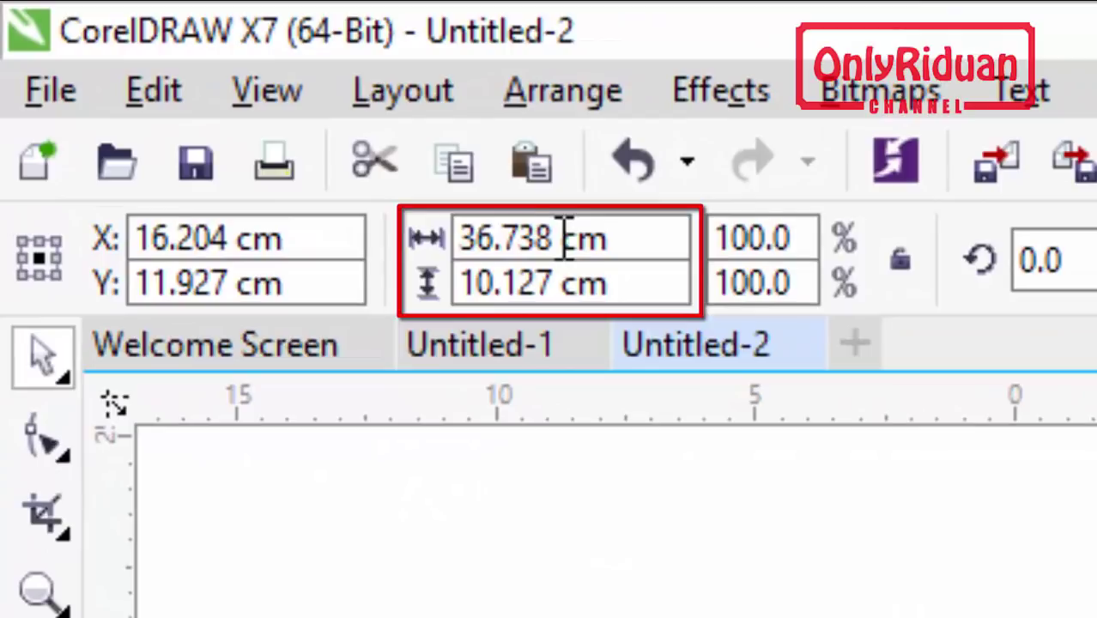
pyautogui.doubleClick(562, 237)
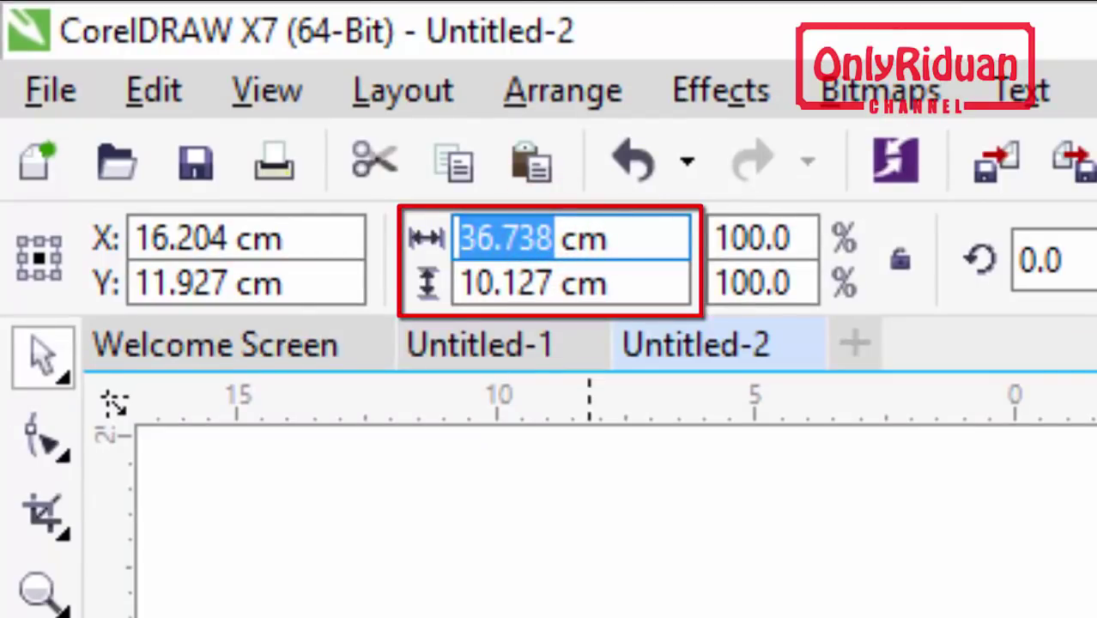
pyautogui.write('40')
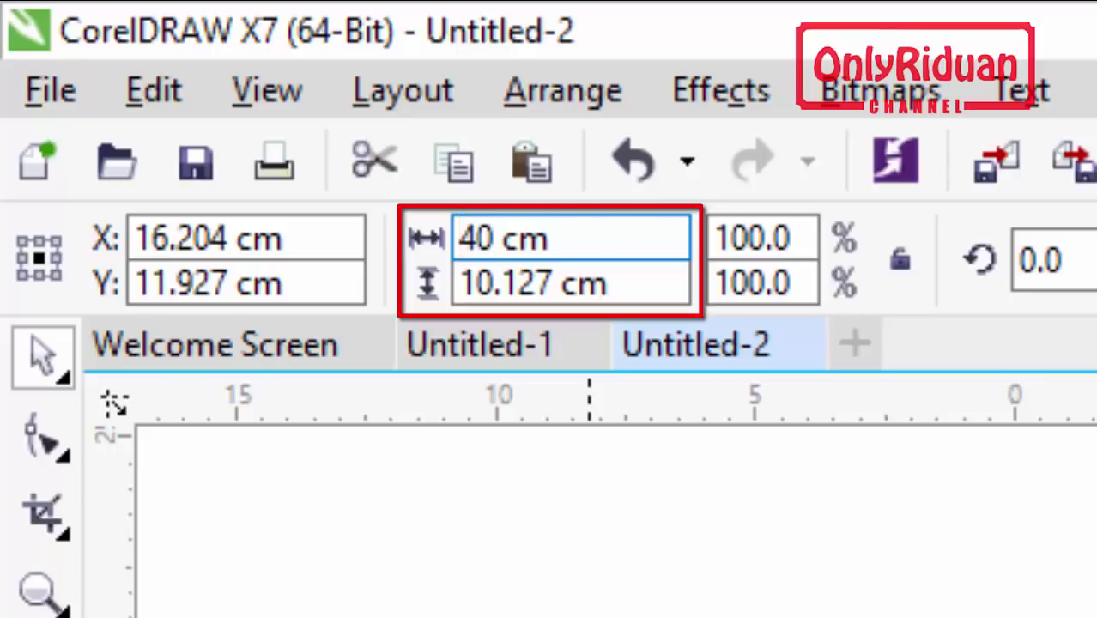
pyautogui.doubleClick(524, 279)
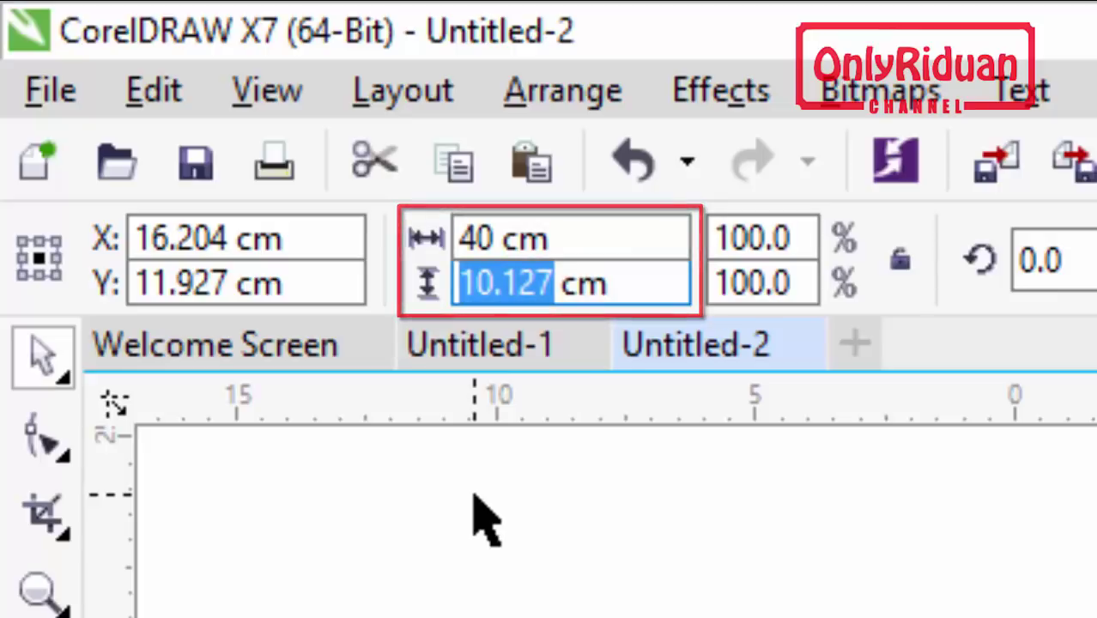
pyautogui.write('10')
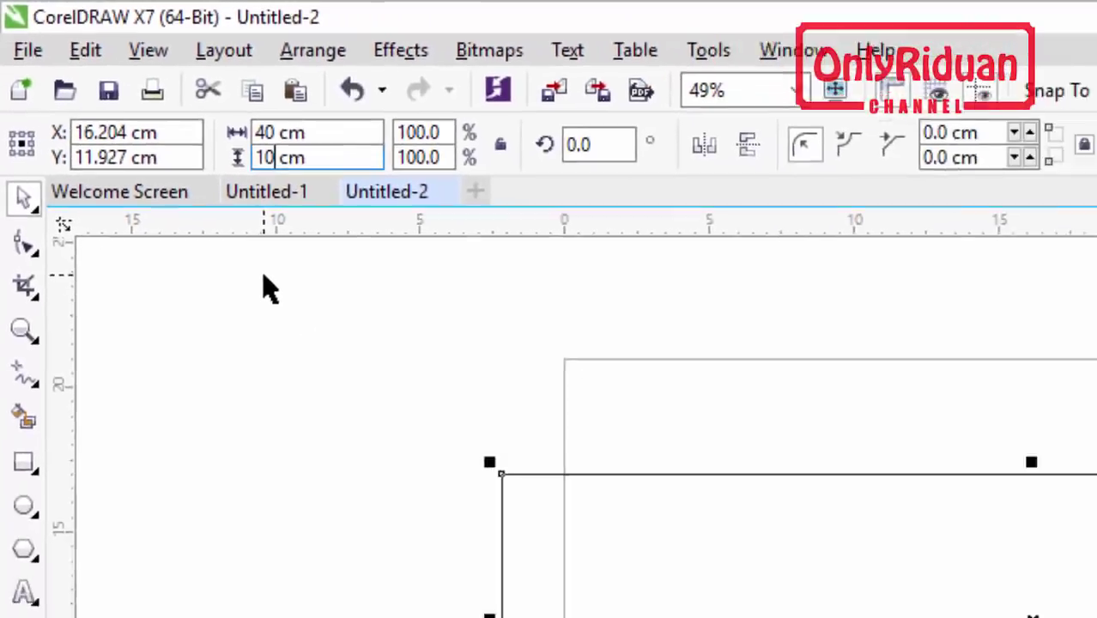
pyautogui.press('Return')
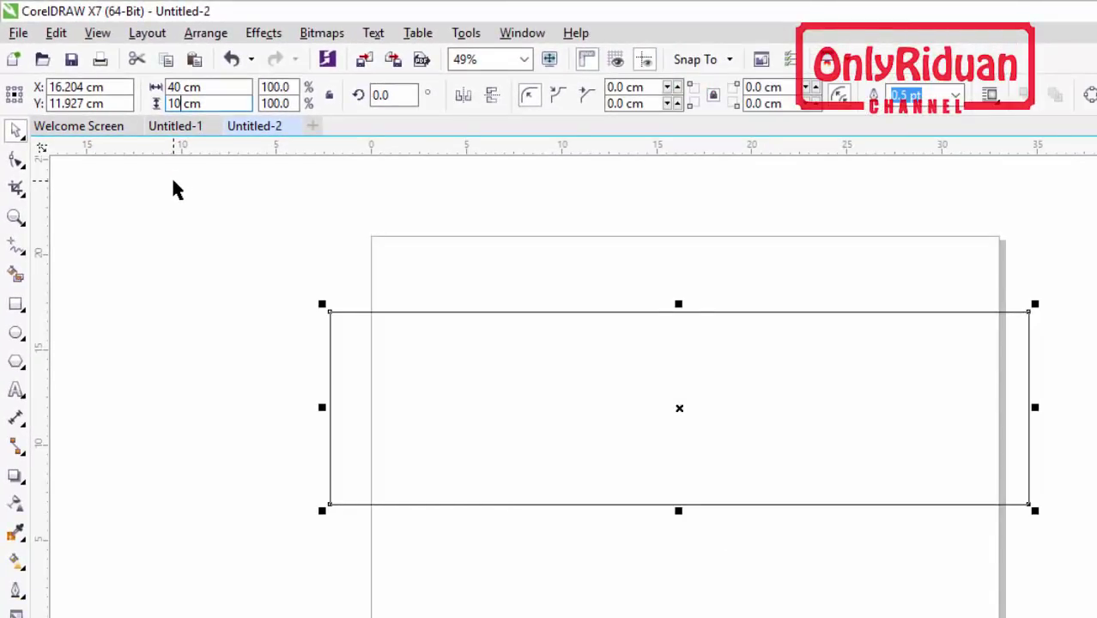
# Move the rectangle to roughly the page's center, at about X 16.6 cm and Y 11.3 cm, and deselect it.
pyautogui.moveTo(809, 406); pyautogui.dragTo(793, 432)
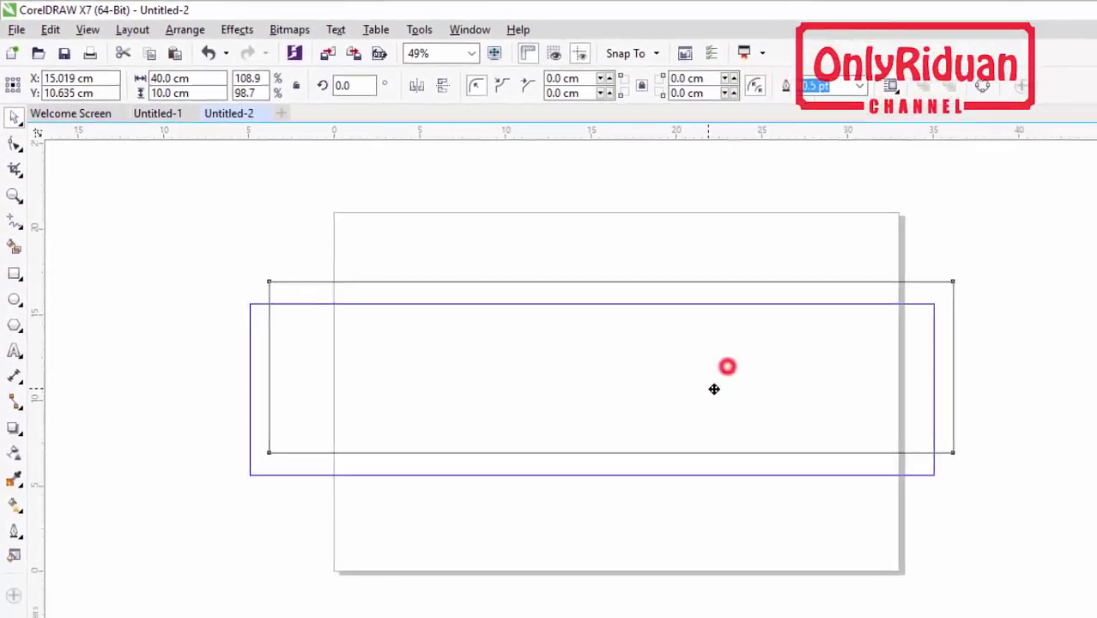
pyautogui.moveTo(713, 389); pyautogui.dragTo(733, 374)
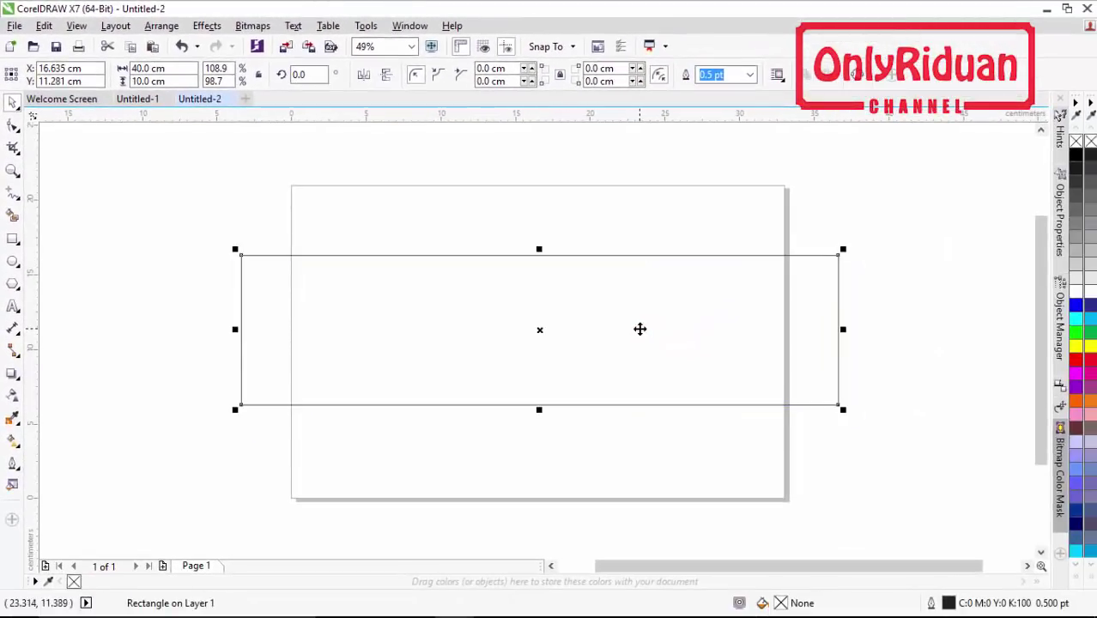
pyautogui.click(184, 354)
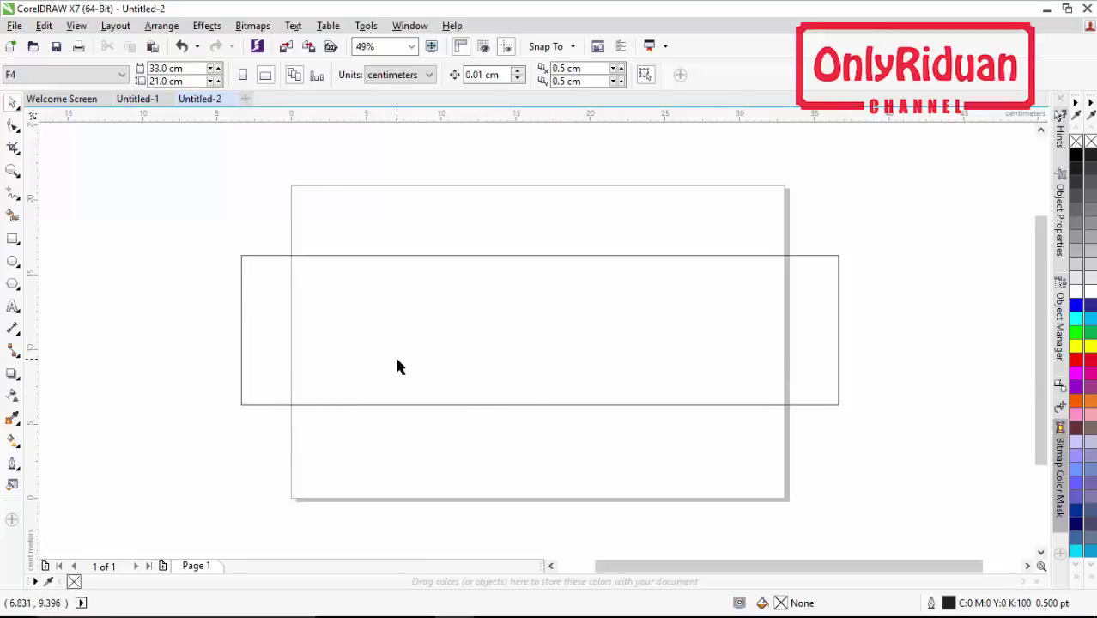
# Check the finished banners in Untitled-1, then import PaperTexture-9 into Untitled-2 at about 17 by 20.6 cm over the rectangle's left end.
pyautogui.click(137, 99)
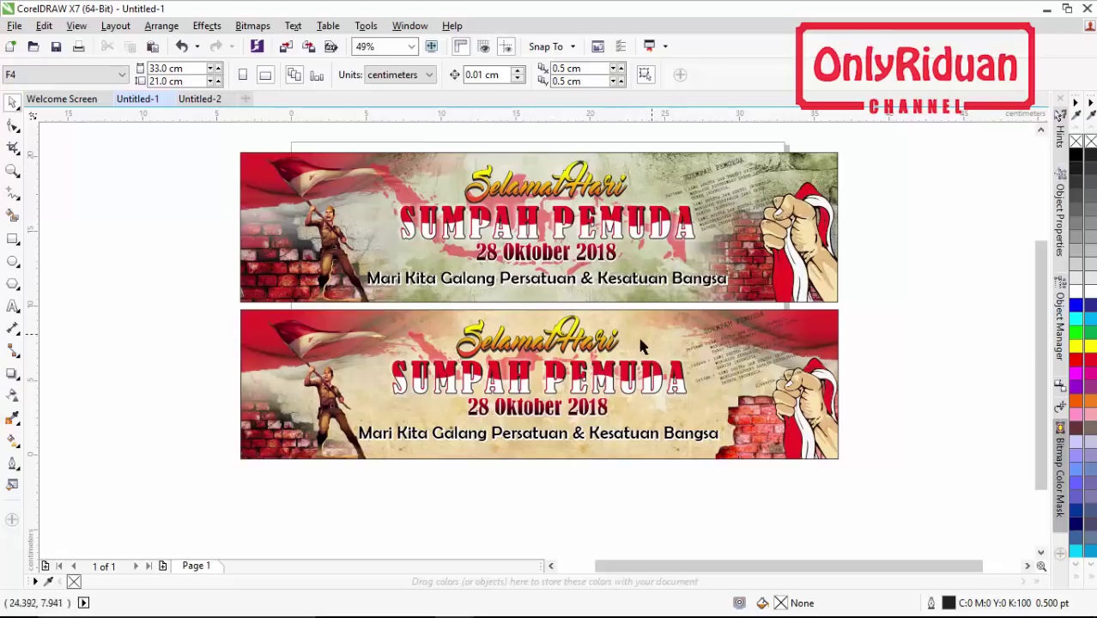
pyautogui.click(199, 98)
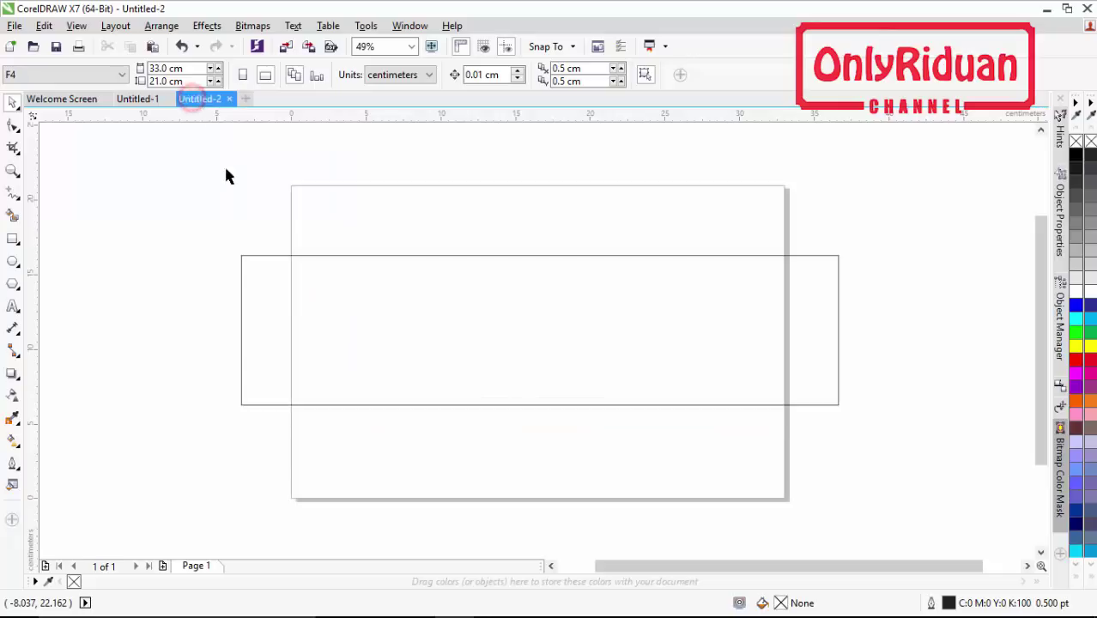
pyautogui.click(13, 26)
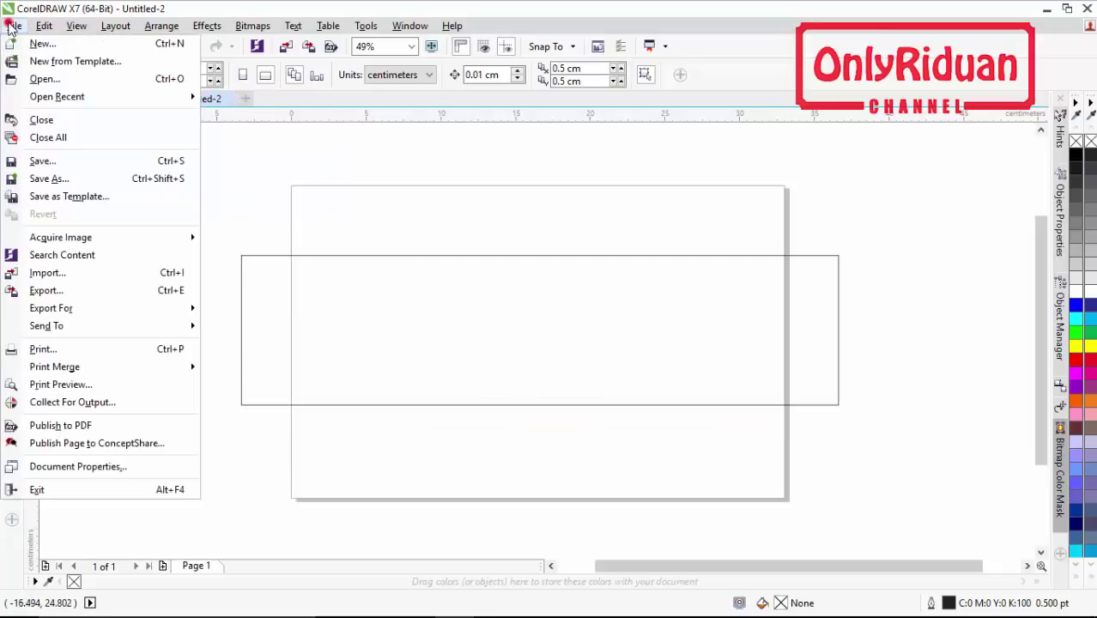
pyautogui.click(43, 275)
pyautogui.click(562, 379)
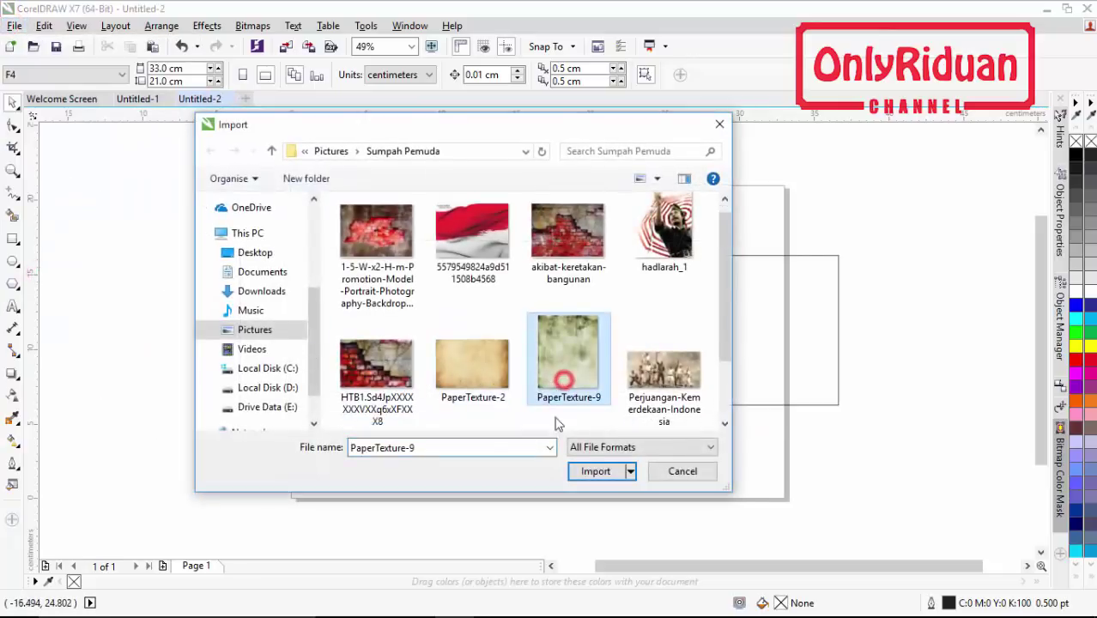
pyautogui.click(595, 474)
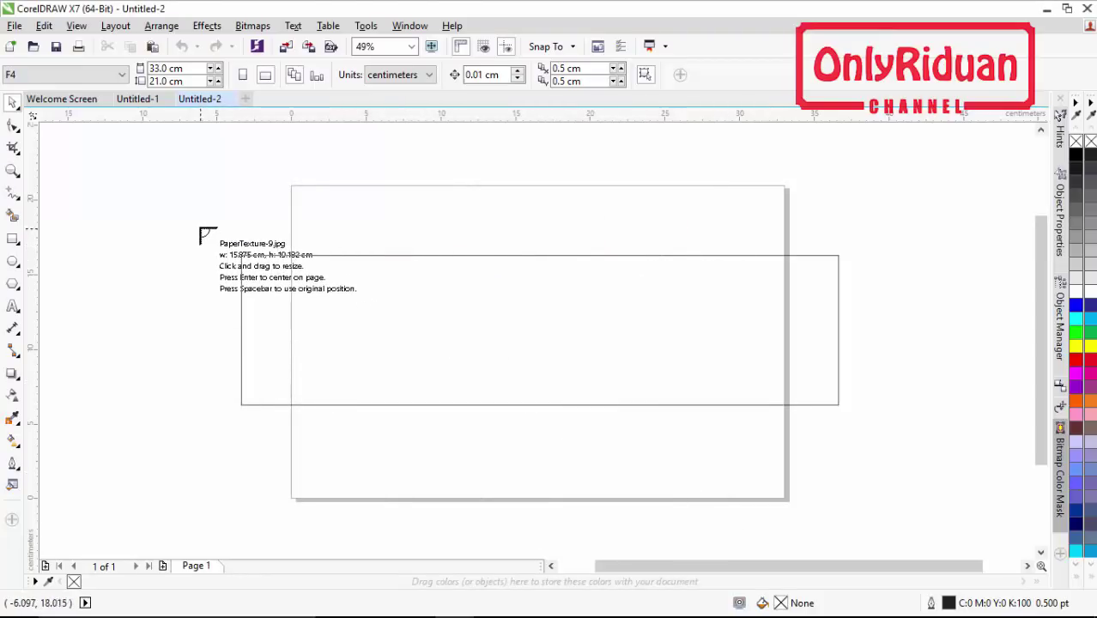
pyautogui.moveTo(201, 228); pyautogui.dragTo(675, 527)
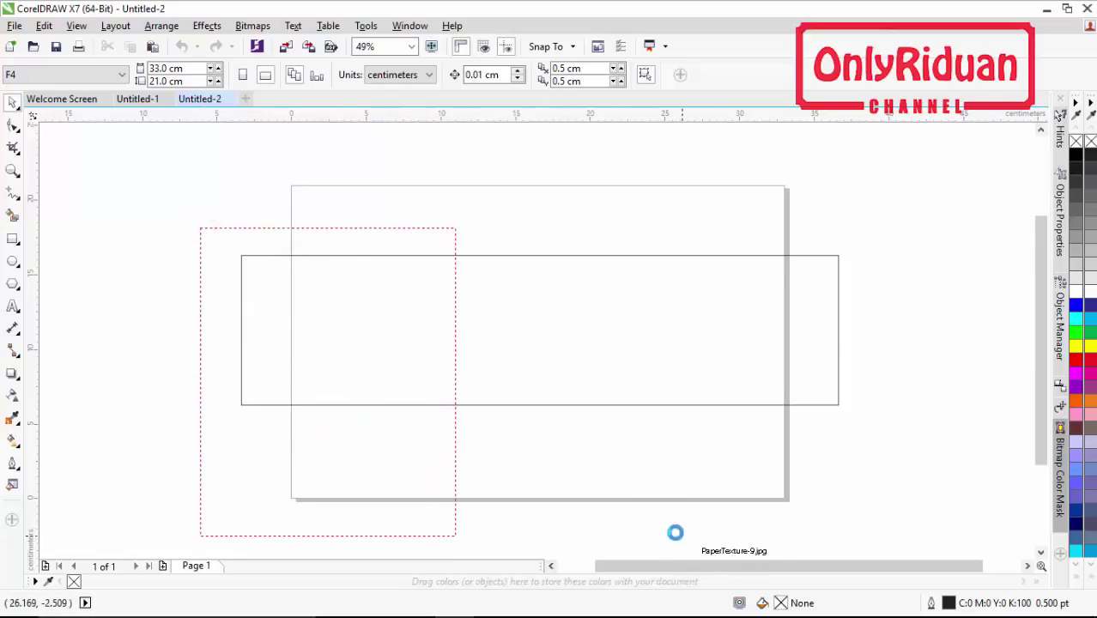
pyautogui.moveTo(282, 340); pyautogui.dragTo(308, 303)
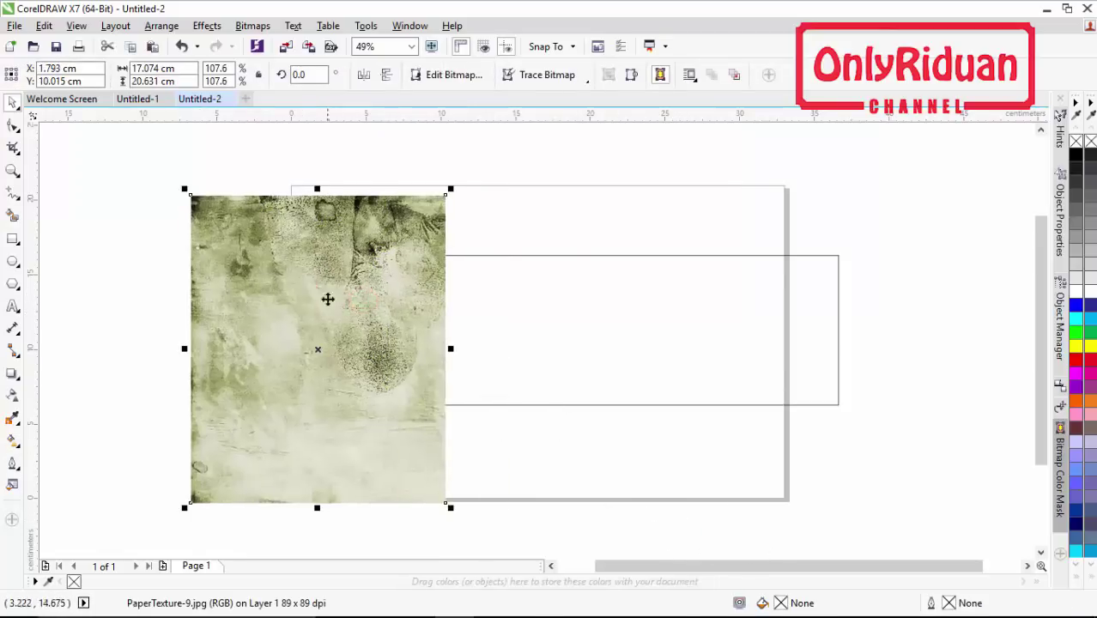
# Rotate the imported PaperTexture-9 image by 90 degrees.
pyautogui.click(310, 74)
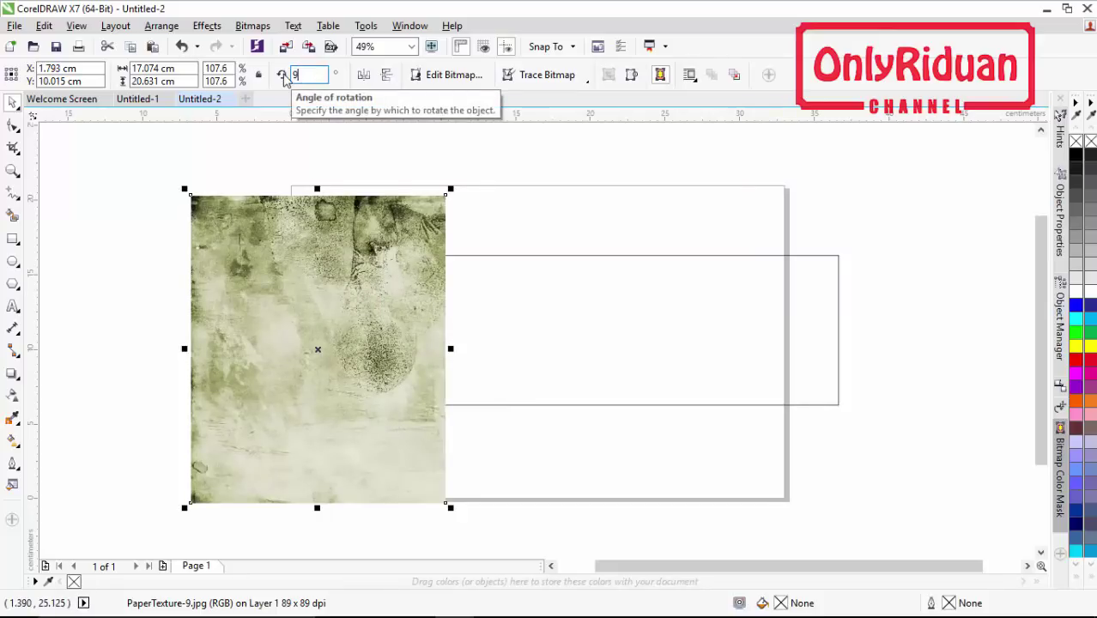
pyautogui.write('90')
pyautogui.press('Return')
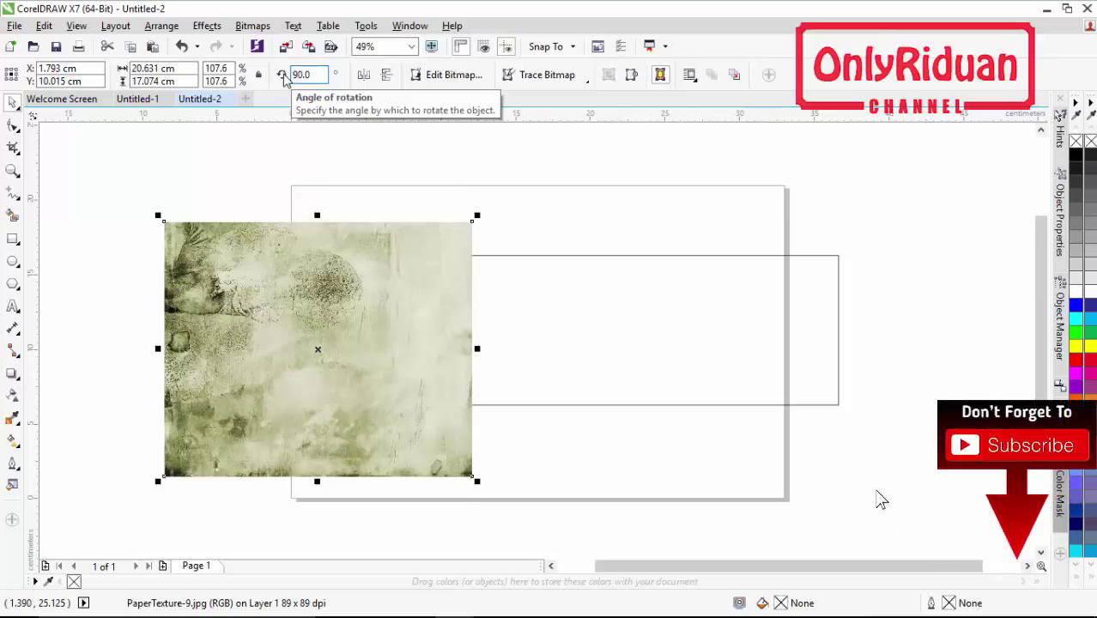
# Move the rotated paper texture over the left half of the banner rectangle, to about X 8.6 cm and Y 9.6 cm.
pyautogui.moveTo(287, 324); pyautogui.dragTo(390, 316)
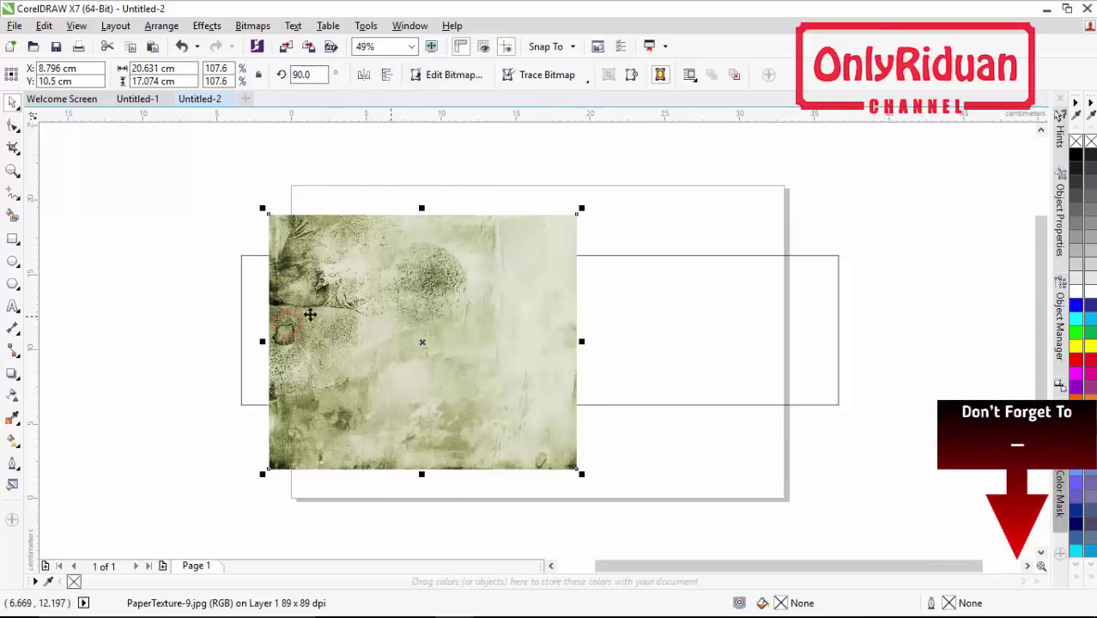
pyautogui.moveTo(343, 283); pyautogui.dragTo(342, 297)
pyautogui.moveTo(1043, 317); pyautogui.dragTo(1049, 373)
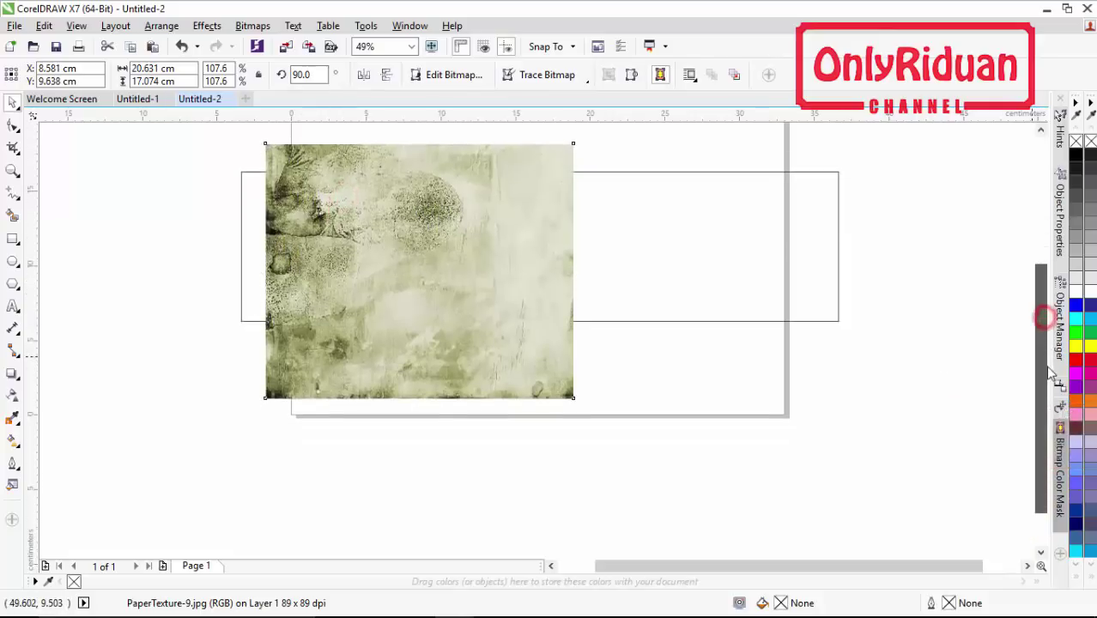
# Move the paper texture below the banner rectangle at its left end and widen the texture to about 22.1 cm.
pyautogui.moveTo(451, 201); pyautogui.dragTo(427, 382)
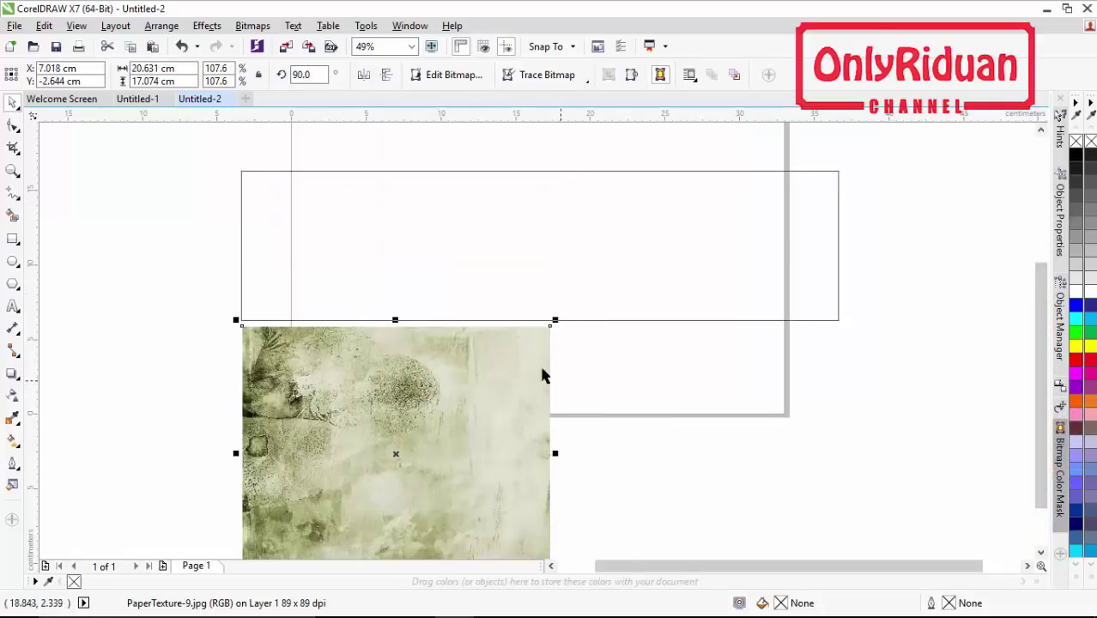
pyautogui.hotkey('ctrl', 'z')
pyautogui.click(460, 384)
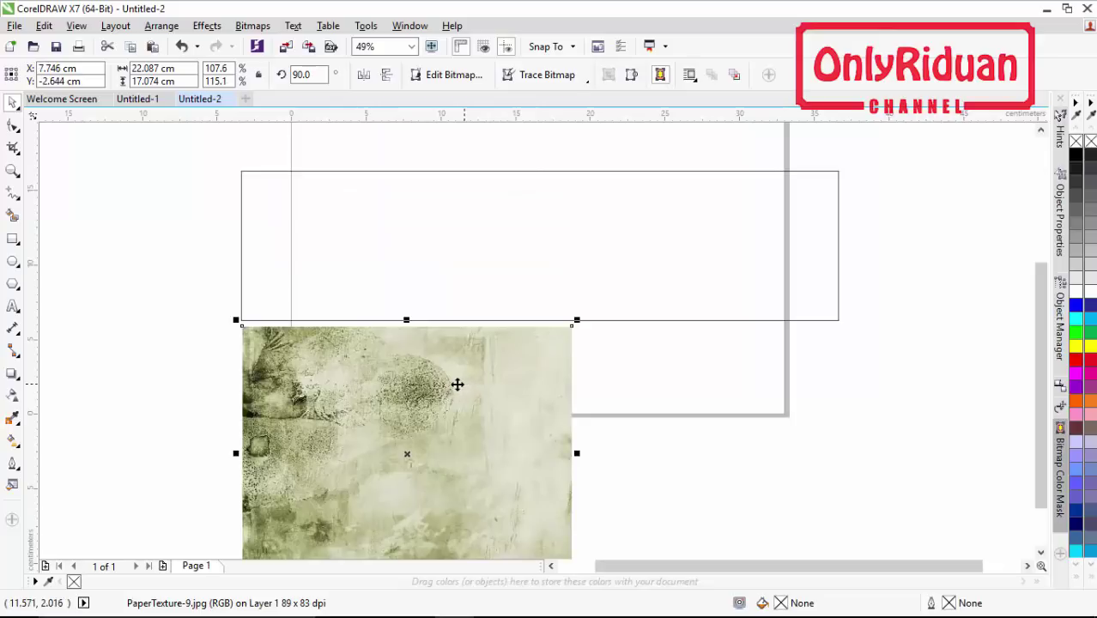
# Place a copy of the paper texture beside the original, at about X 30.7 cm, and mirror the copy horizontally.
pyautogui.moveTo(366, 377); pyautogui.dragTo(689, 374)
pyautogui.rightClick(689, 374)
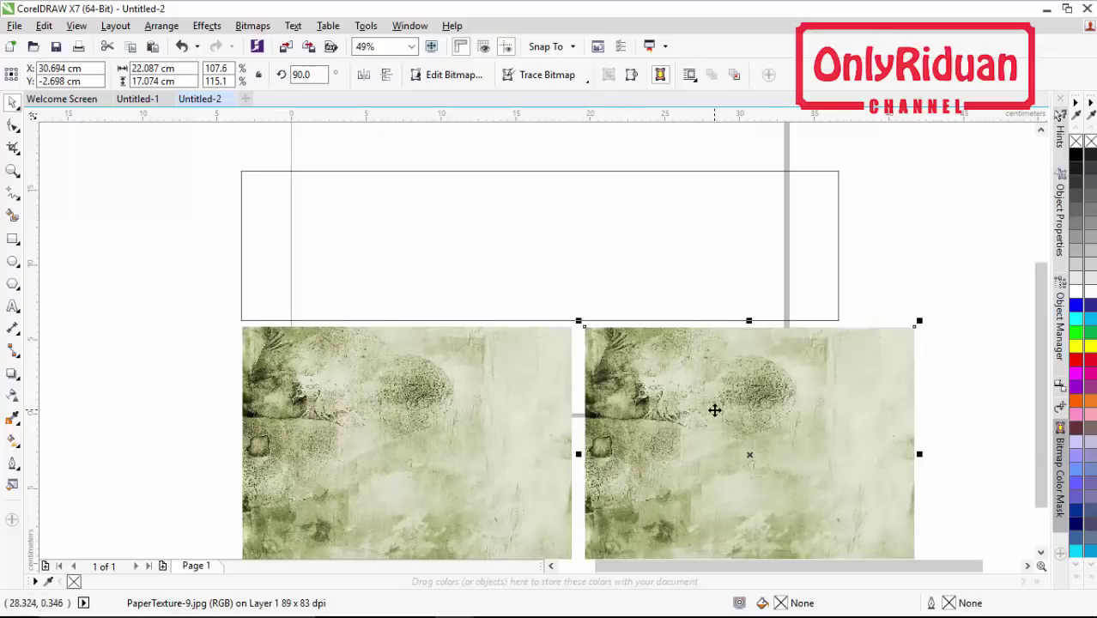
pyautogui.click(364, 75)
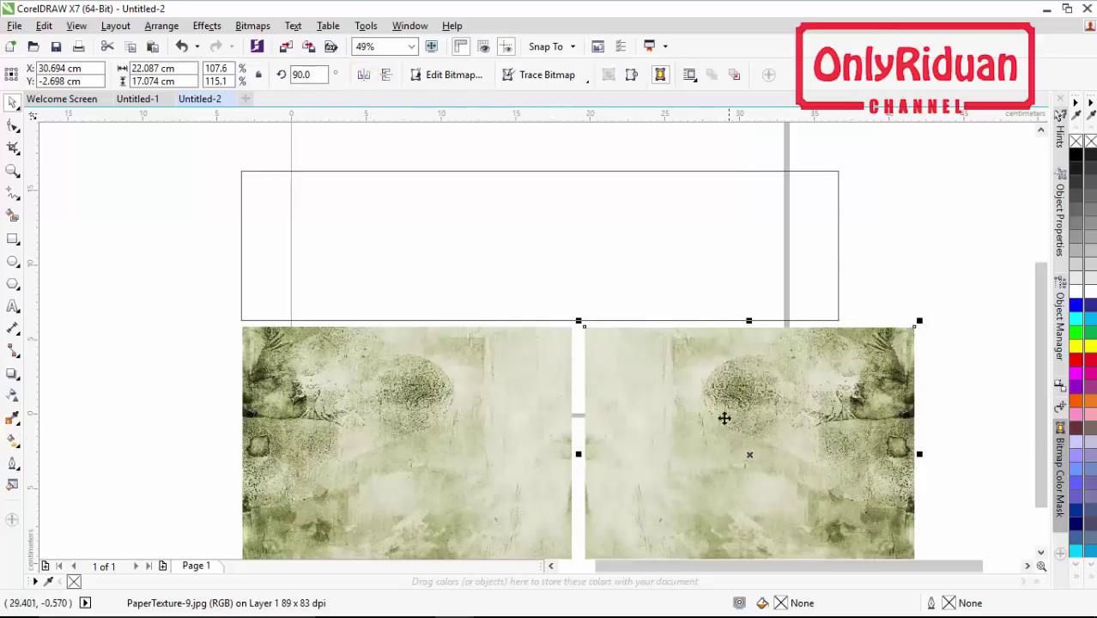
# Move the mirrored texture copy inward until it overlaps the inner edge of the original texture.
pyautogui.click(1040, 553)
pyautogui.click(1040, 553)
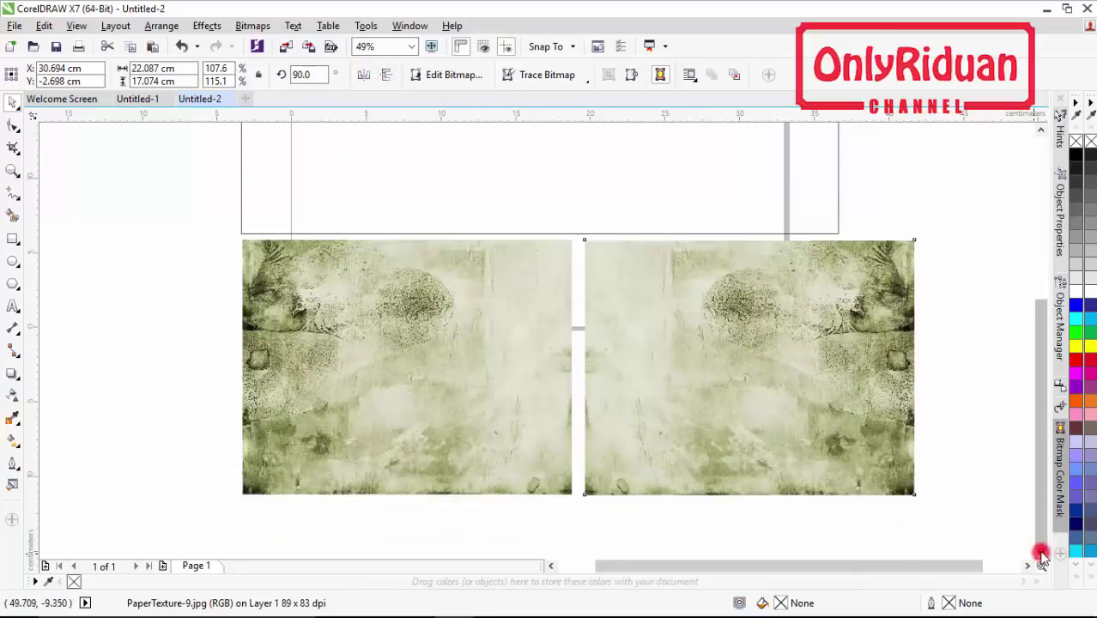
pyautogui.click(1040, 552)
pyautogui.moveTo(646, 243); pyautogui.dragTo(564, 262)
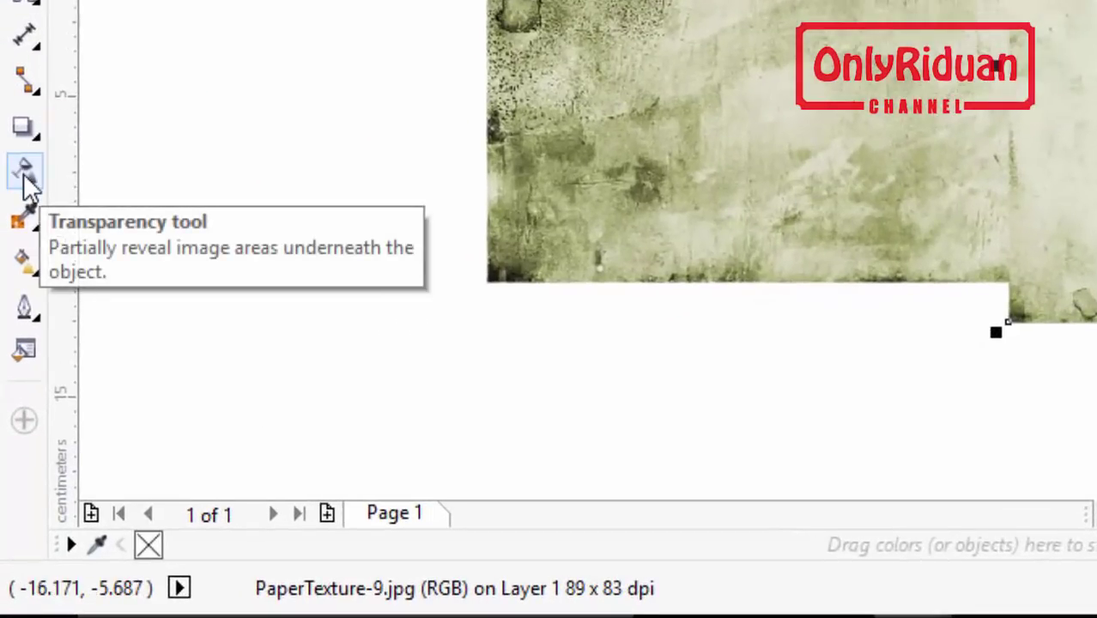
# Apply a linear transparency to the mirrored texture that fades its inner edge to 100 across the overlap, then deselect it.
pyautogui.click(22, 171)
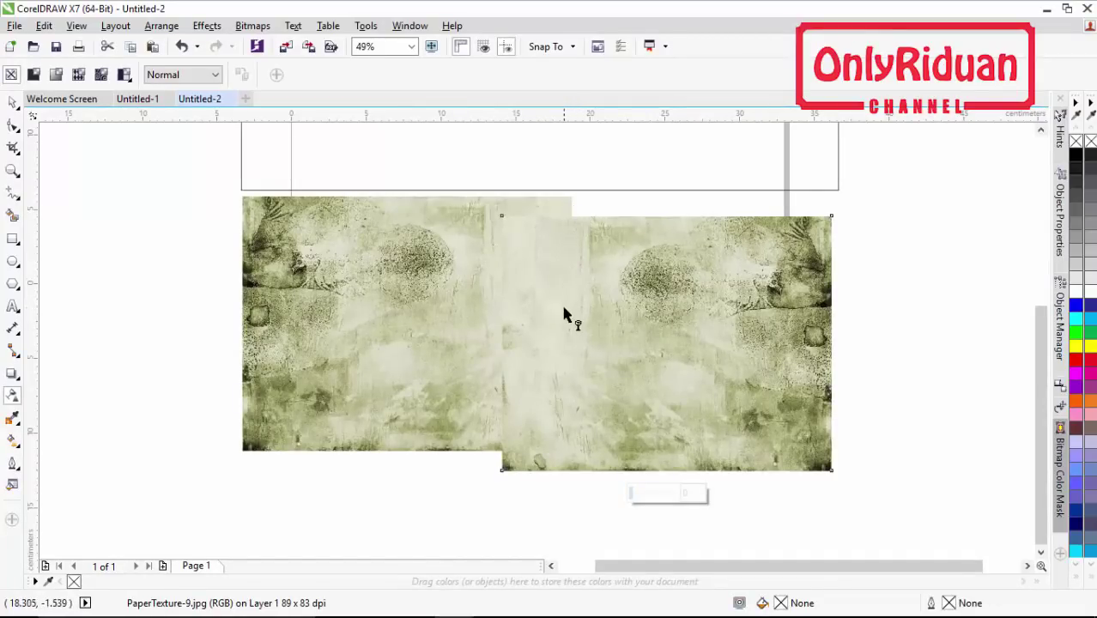
pyautogui.moveTo(564, 314); pyautogui.dragTo(508, 315)
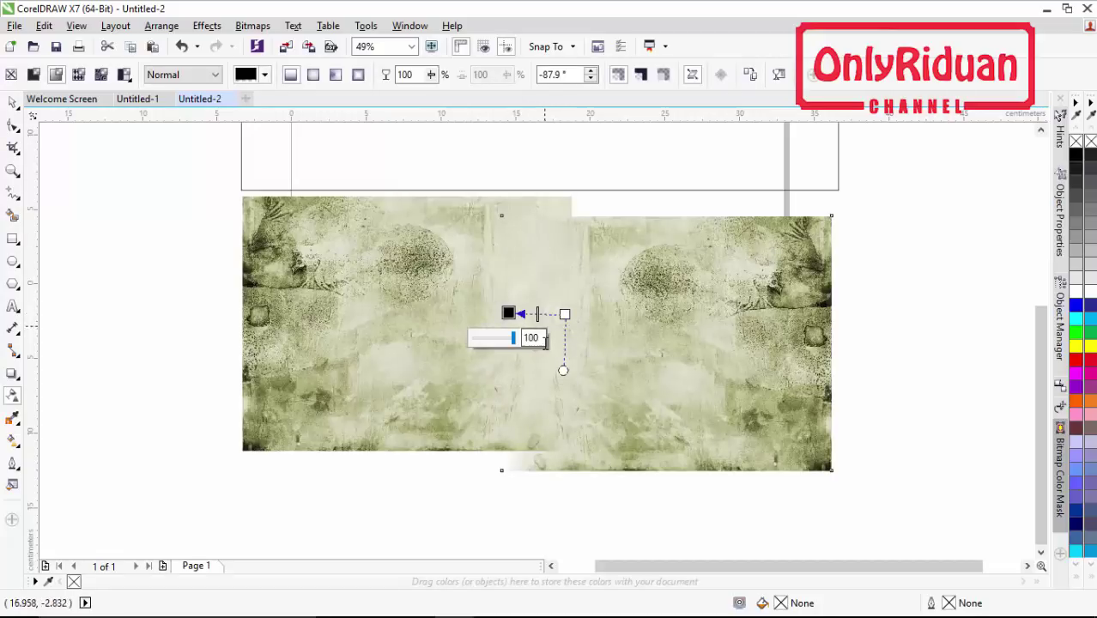
pyautogui.click(12, 102)
pyautogui.click(135, 249)
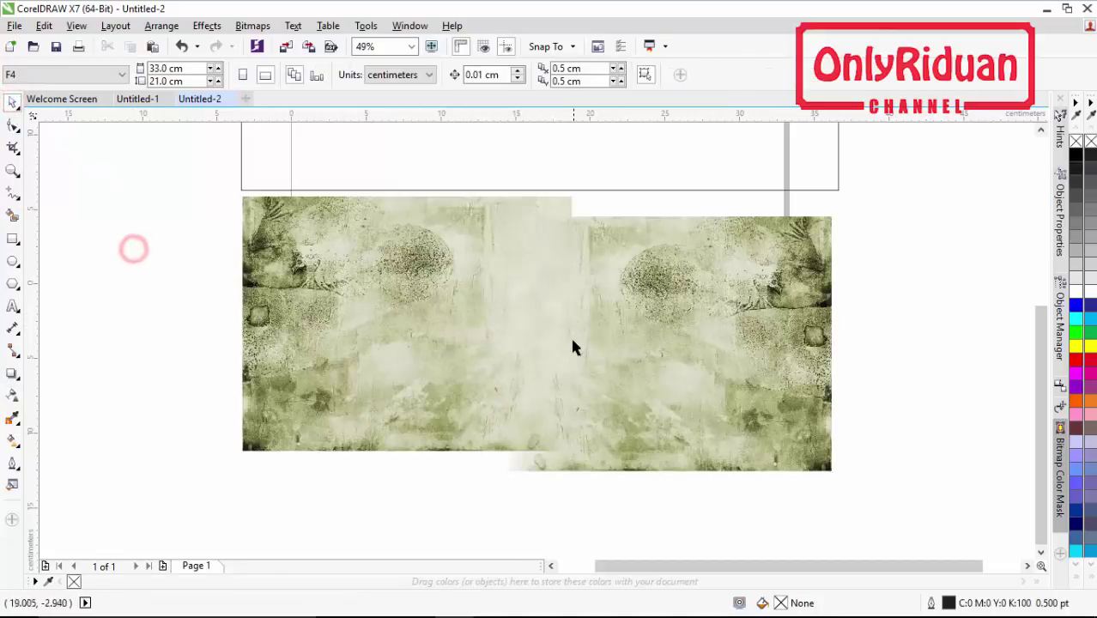
# Select both texture images, align them to the same height by their centers, and group them.
pyautogui.click(675, 348)
pyautogui.click(387, 287)
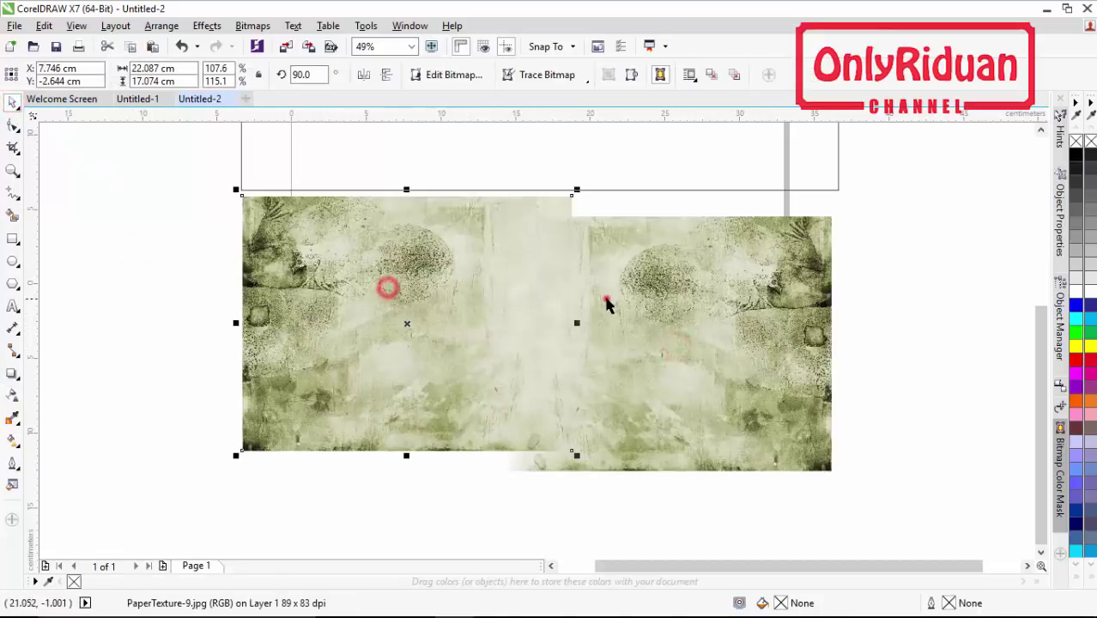
pyautogui.click(605, 297)
pyautogui.click(94, 281)
pyautogui.moveTo(187, 175); pyautogui.dragTo(892, 511)
pyautogui.press('e')
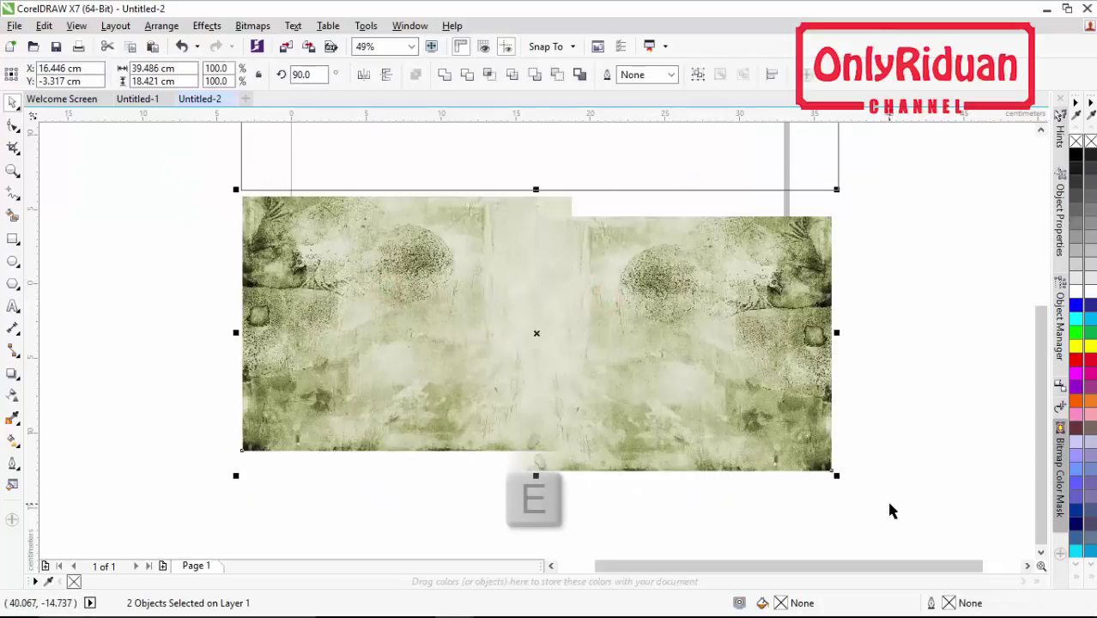
pyautogui.press('e')
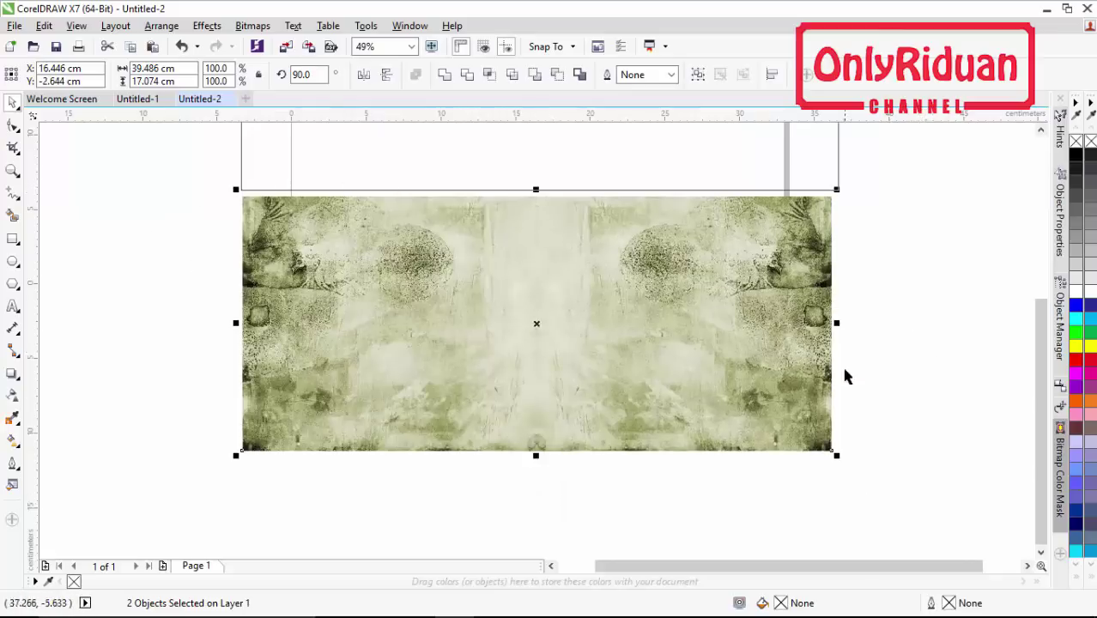
pyautogui.click(696, 75)
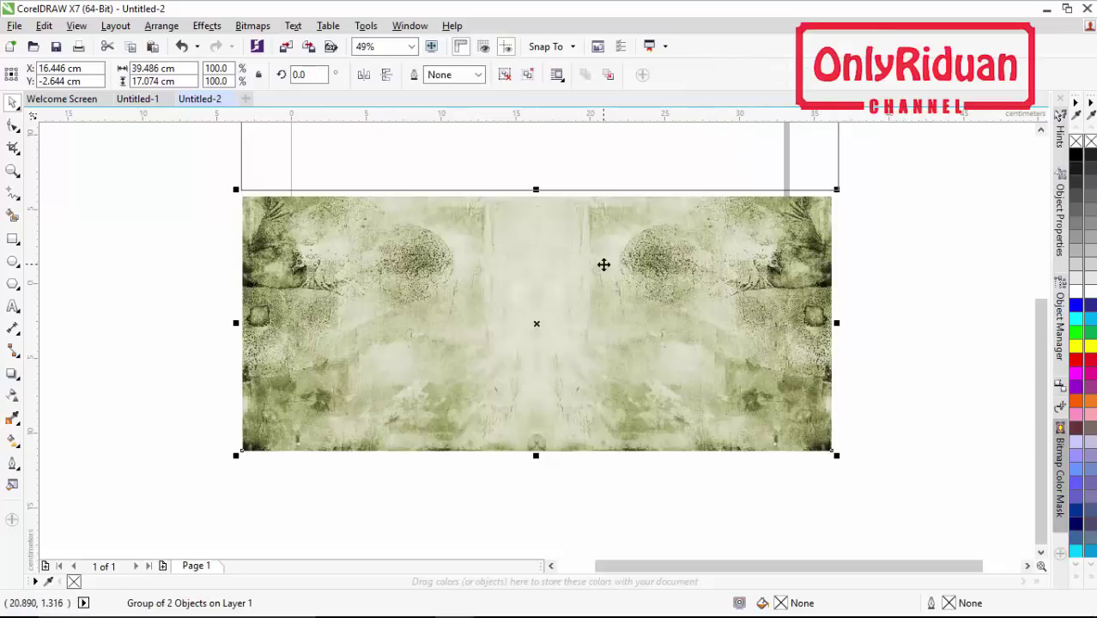
pyautogui.hotkey('ctrl', 'g')
# Enlarge the texture group to about 43 by 18.6 cm and move it below the banner, to about X 16.6 cm and Y -3.8 cm.
pyautogui.click(1039, 137)
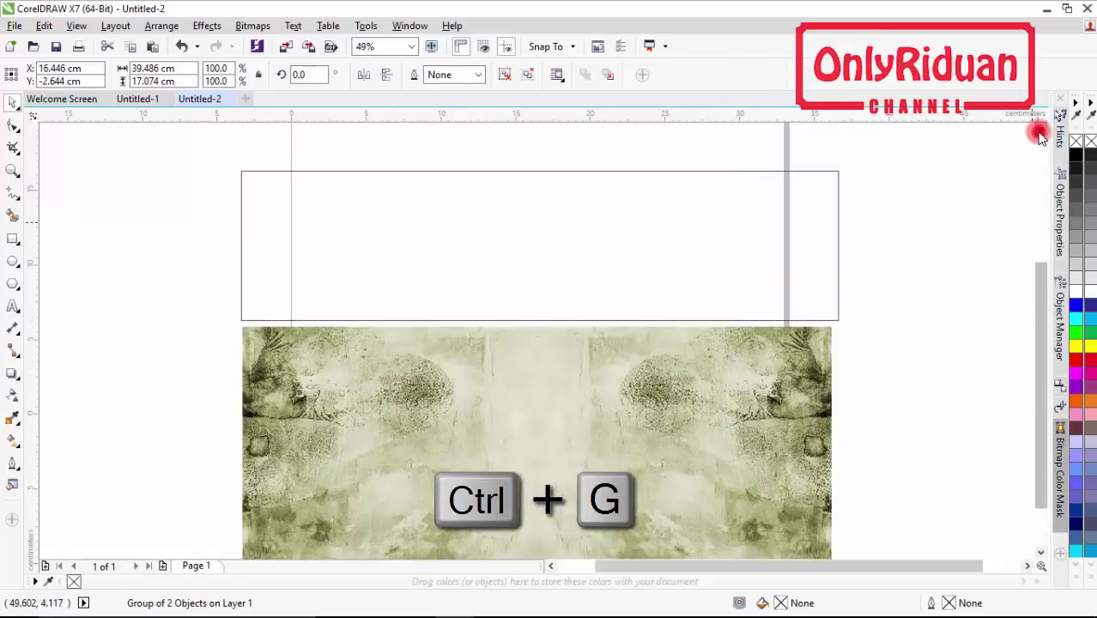
pyautogui.click(1039, 556)
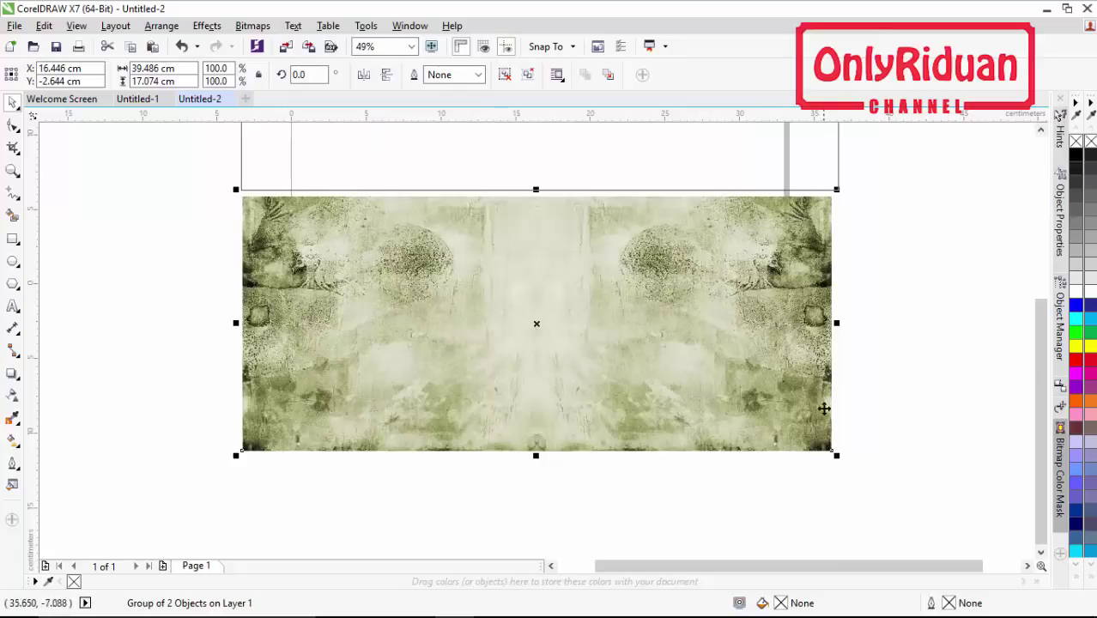
pyautogui.moveTo(835, 454); pyautogui.dragTo(890, 505)
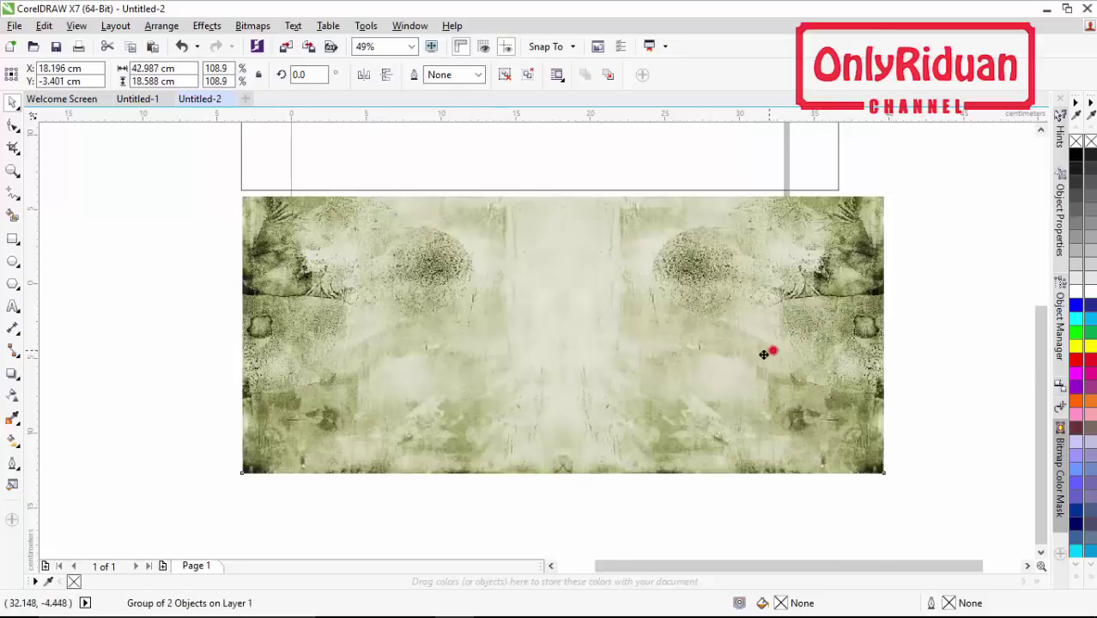
pyautogui.click(750, 361)
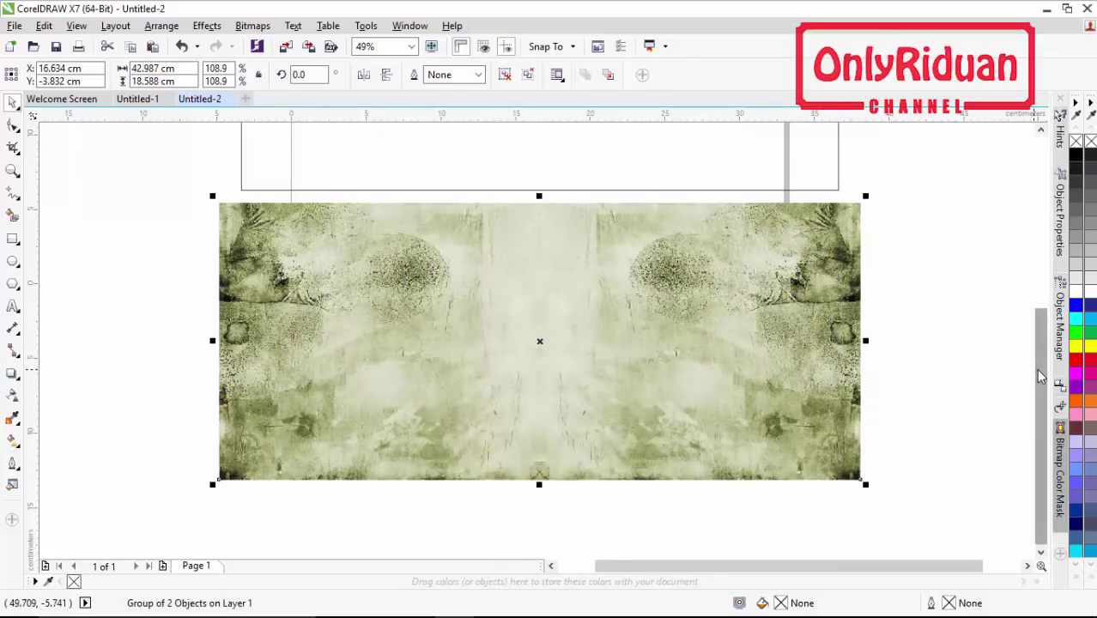
# PowerClip the texture group inside the 40 × 10 cm banner rectangle.
pyautogui.scroll(3, 1036, 369)
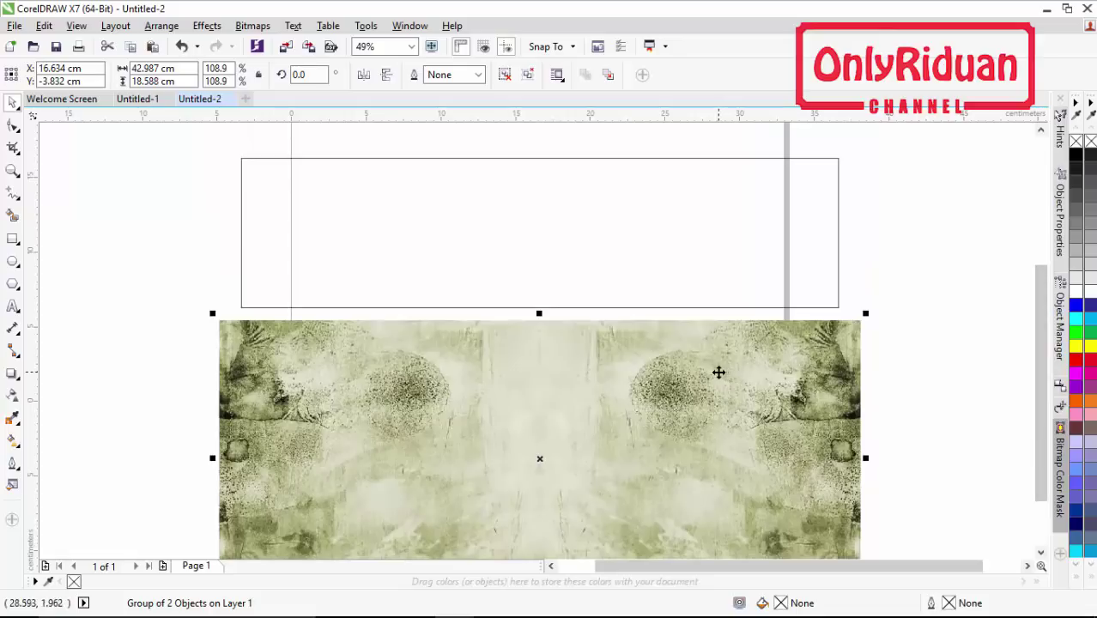
pyautogui.rightClick(659, 367)
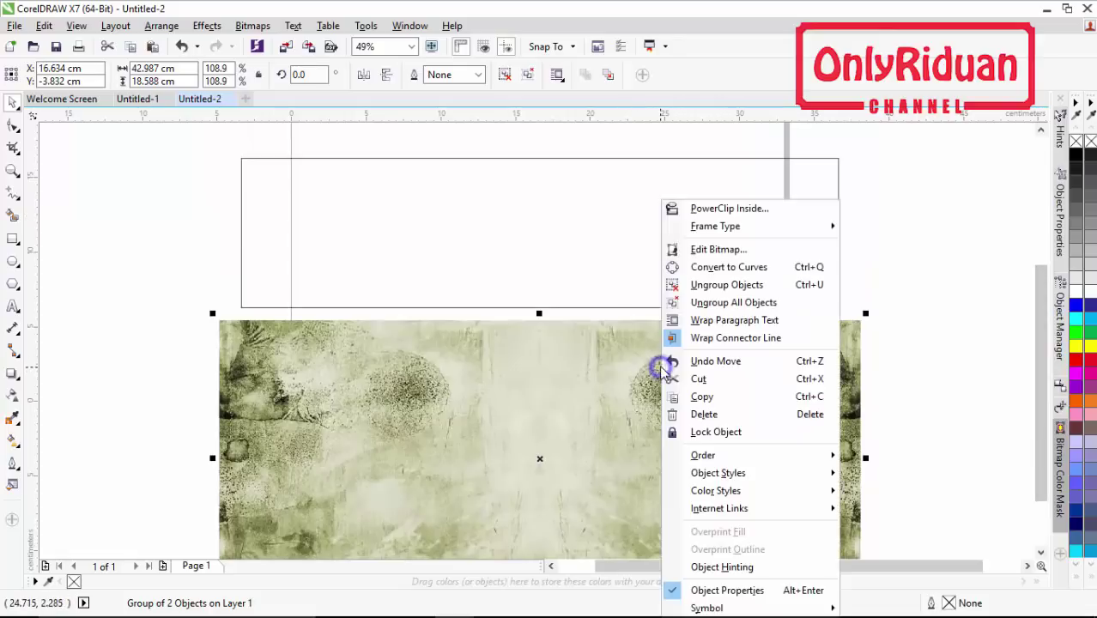
pyautogui.click(716, 210)
pyautogui.click(579, 215)
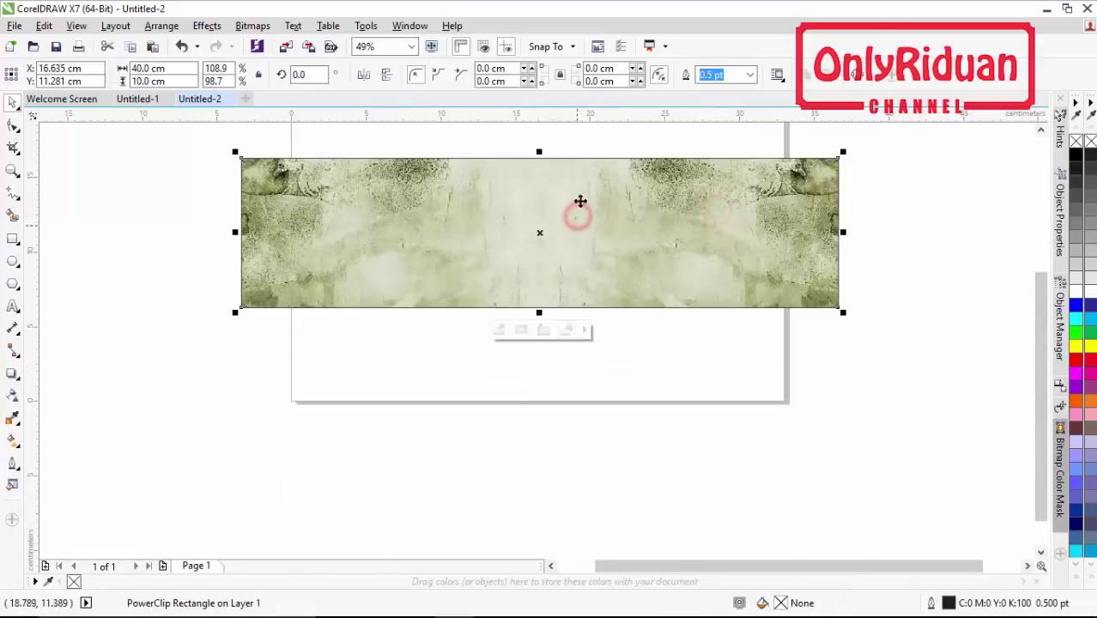
# Edit the PowerClip contents, move the texture group up to about Y 12.4 cm, then finish editing and deselect the banner.
pyautogui.click(1042, 129)
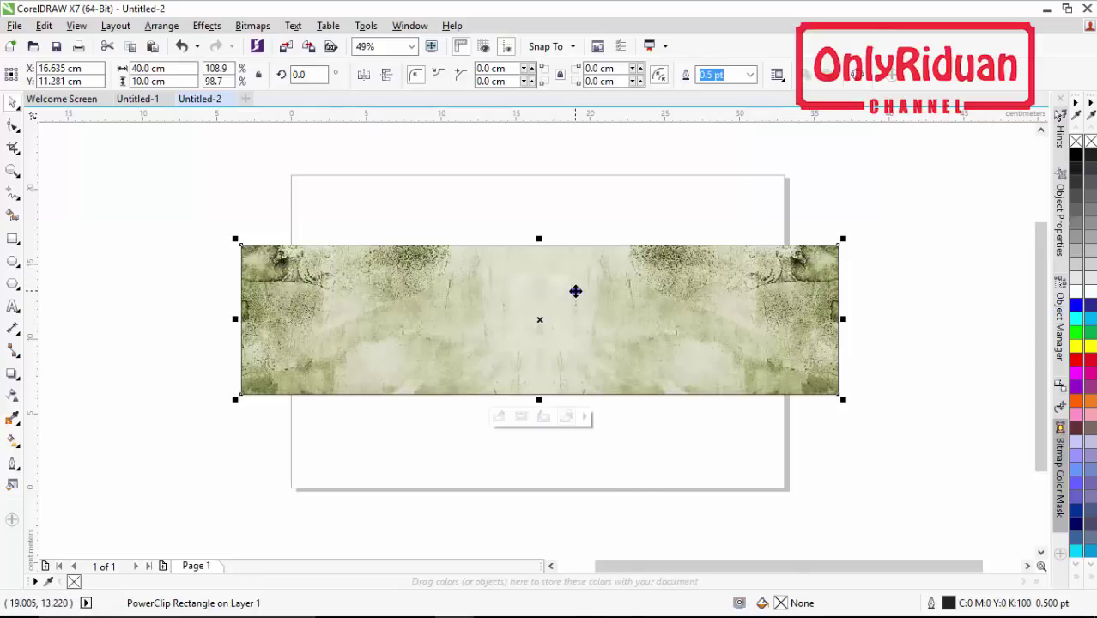
pyautogui.rightClick(575, 289)
pyautogui.click(637, 196)
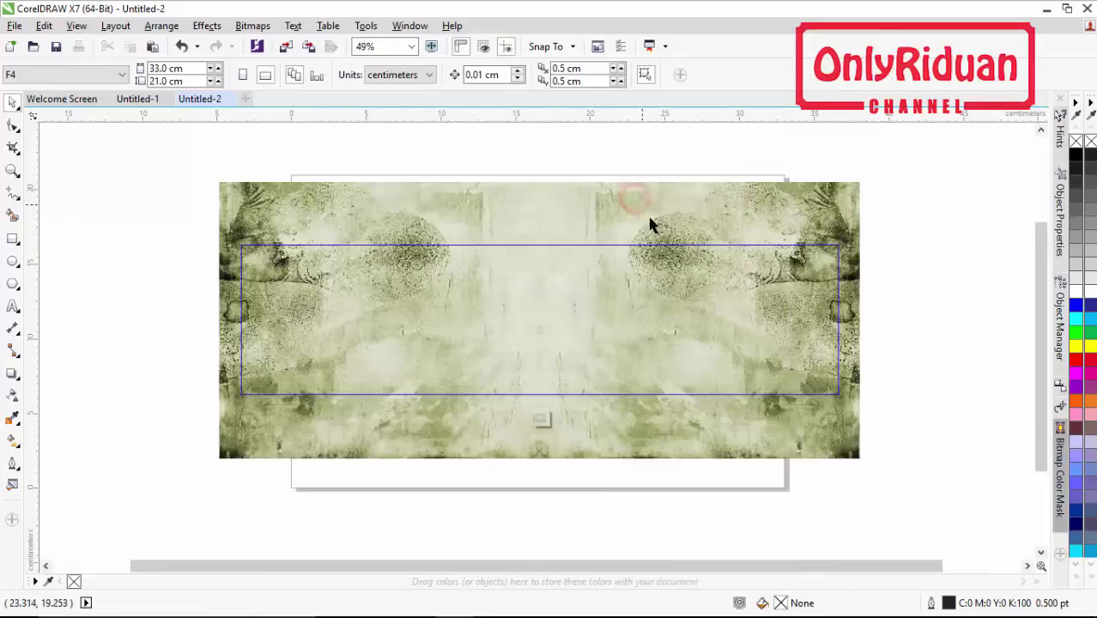
pyautogui.moveTo(626, 227); pyautogui.dragTo(626, 203)
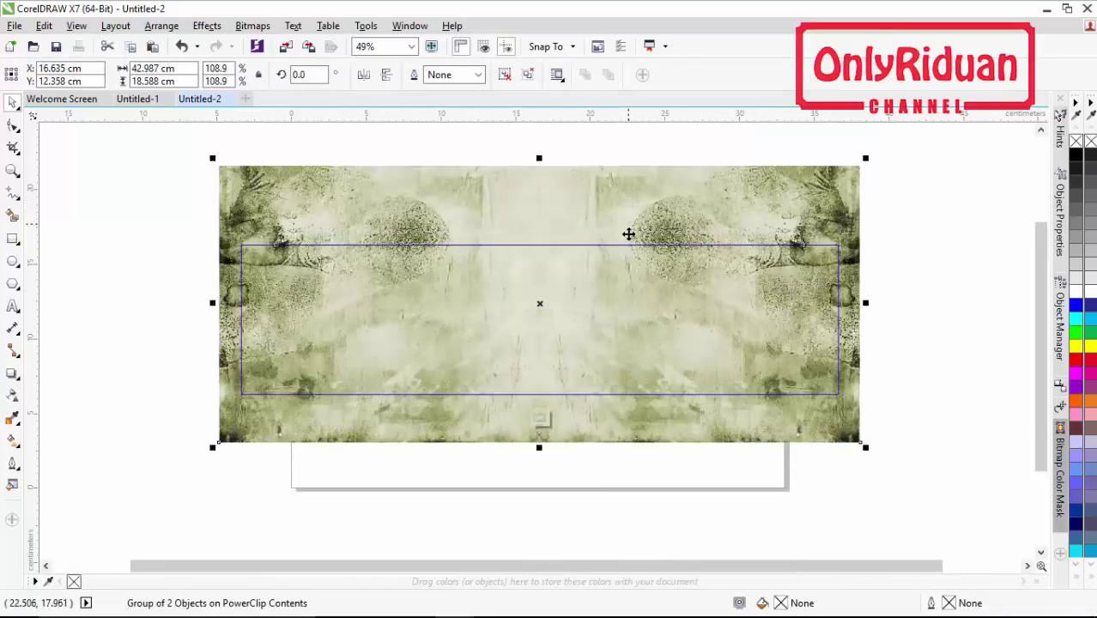
pyautogui.rightClick(598, 285)
pyautogui.click(651, 248)
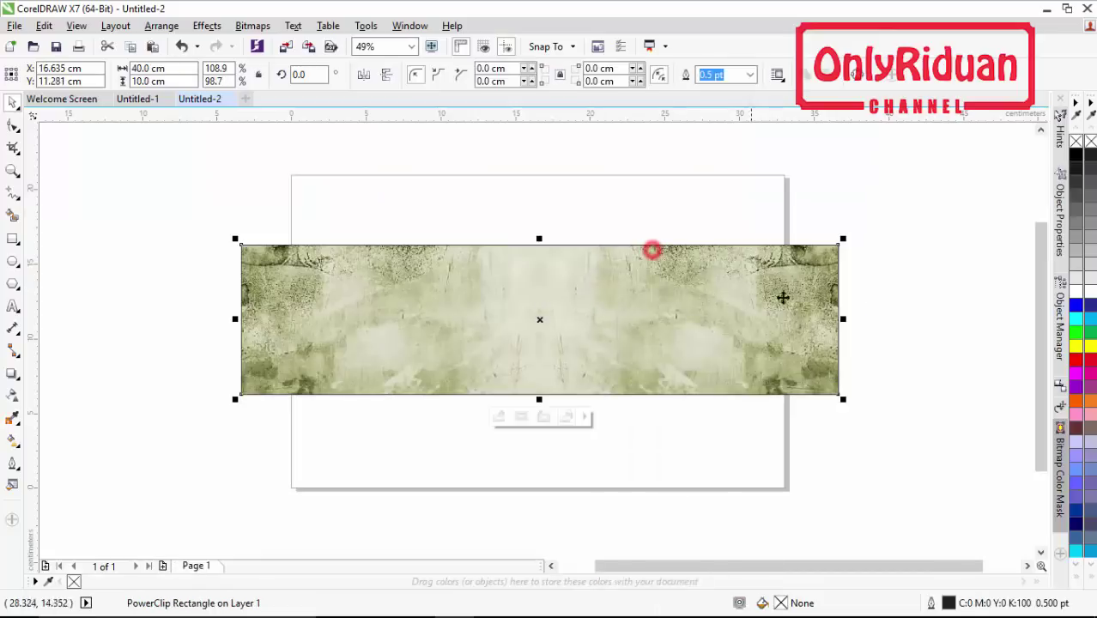
pyautogui.click(877, 300)
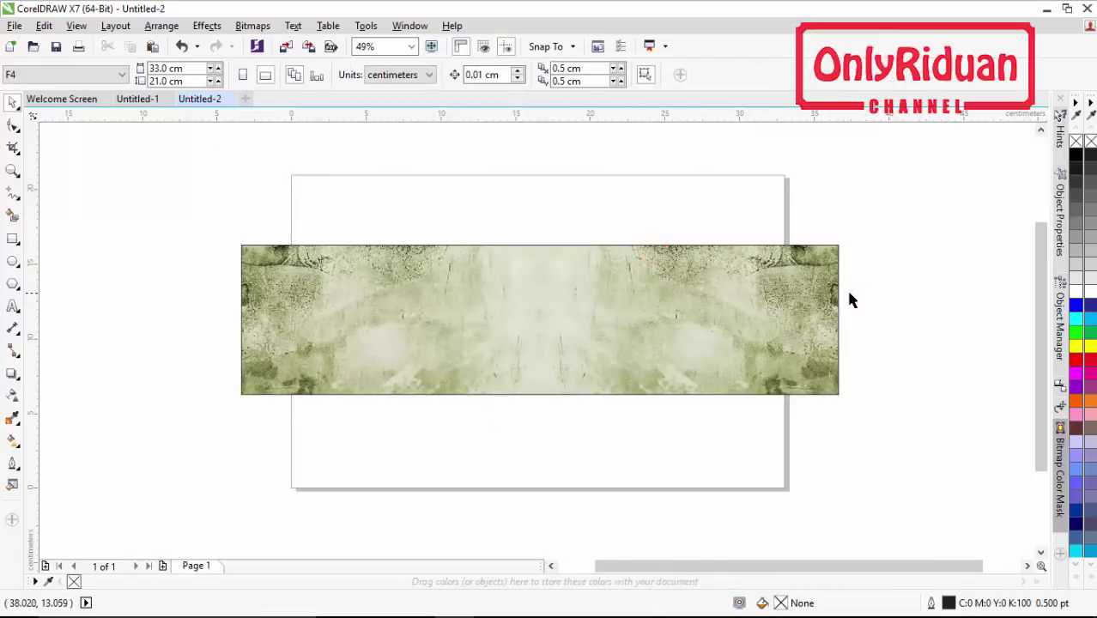
# Check the finished banners in Untitled-1, then import the HTB1 brick wall image at the Untitled-2 banner's lower-left corner, about 11.3 by 7.5 cm.
pyautogui.click(138, 99)
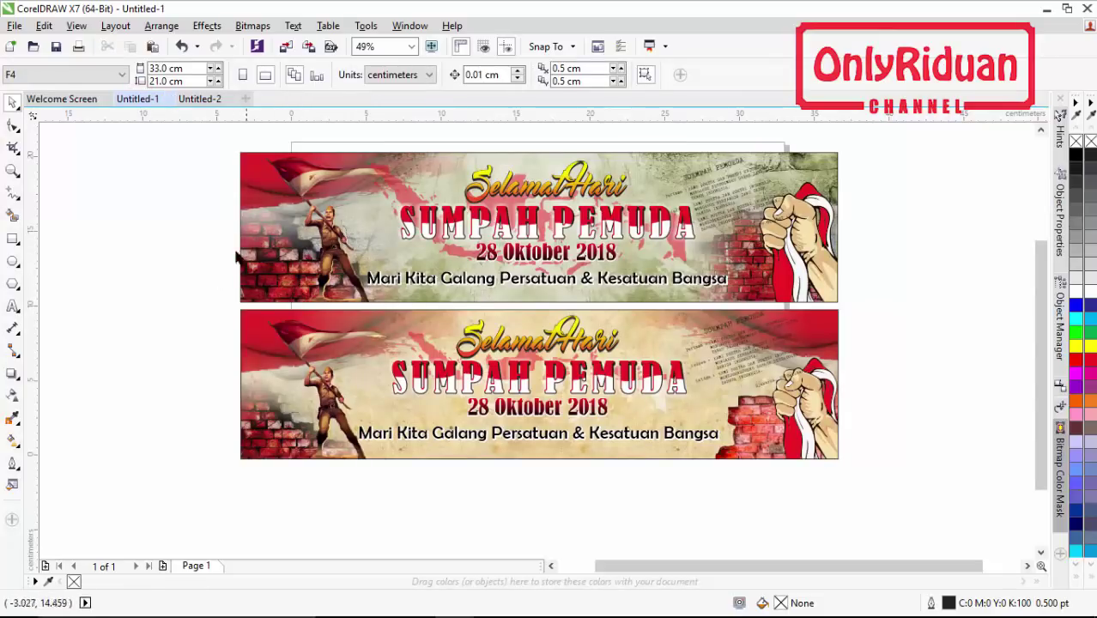
pyautogui.click(199, 100)
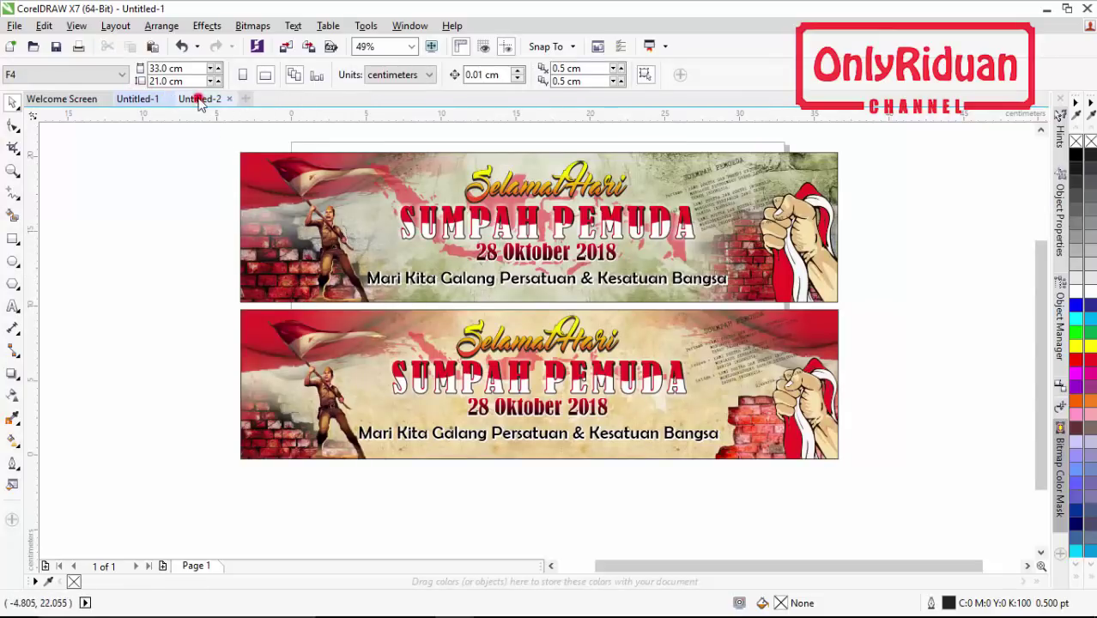
pyautogui.click(14, 26)
pyautogui.click(43, 275)
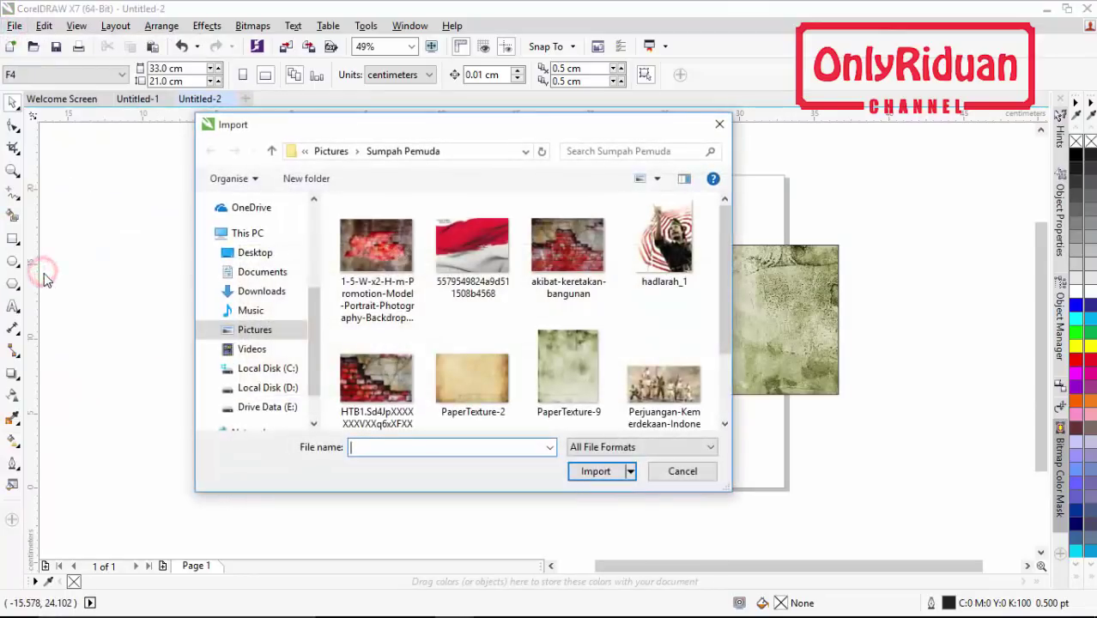
pyautogui.click(378, 388)
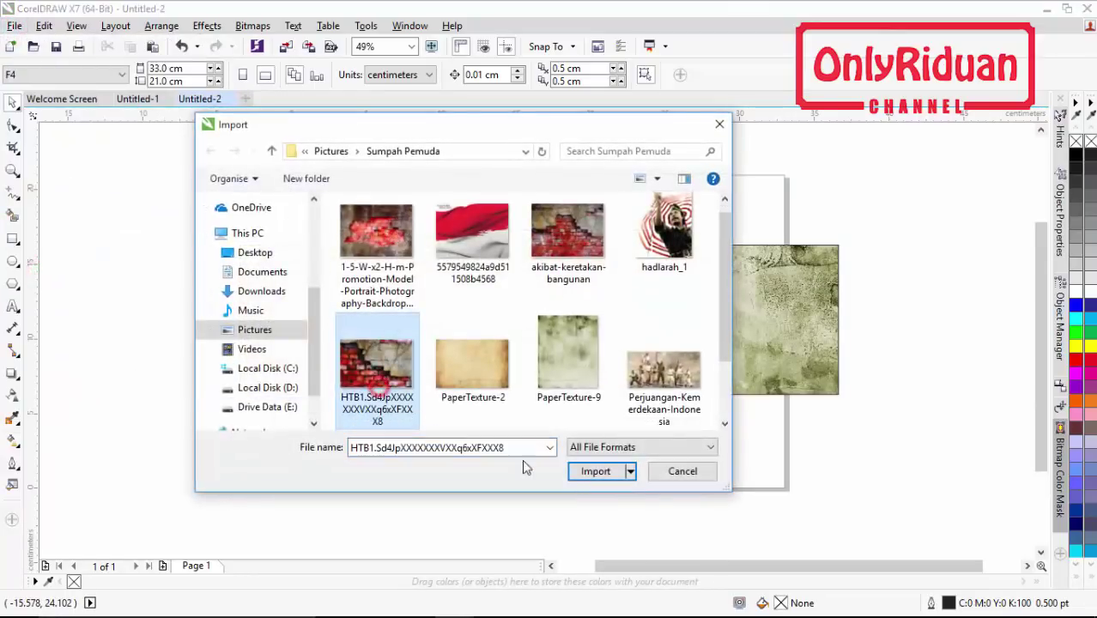
pyautogui.click(595, 471)
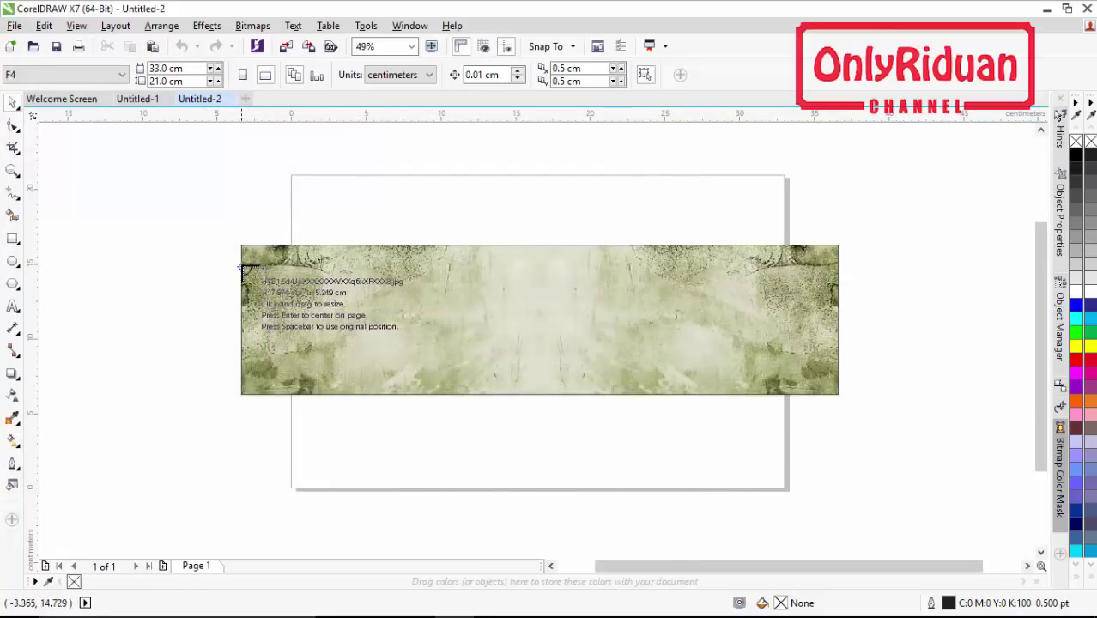
pyautogui.moveTo(236, 257); pyautogui.dragTo(439, 399)
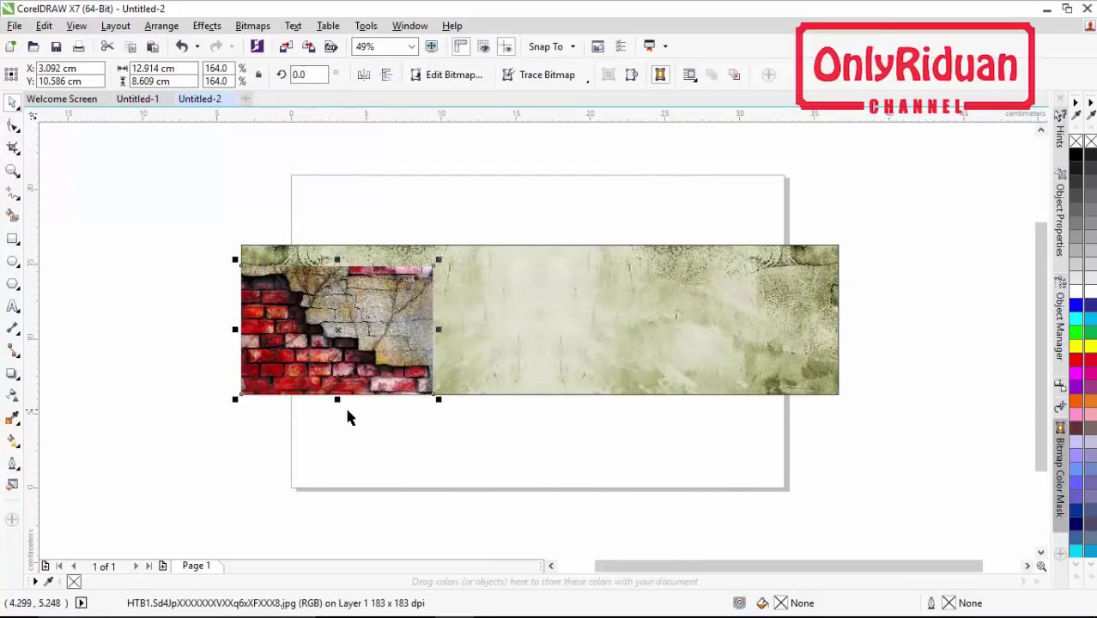
pyautogui.moveTo(438, 258); pyautogui.dragTo(417, 275)
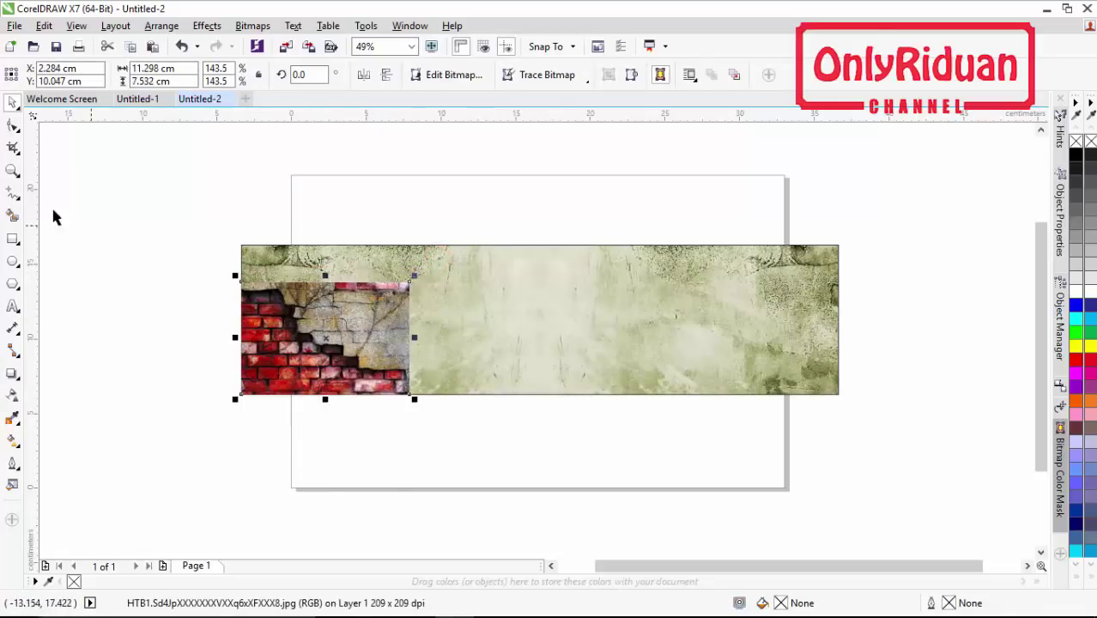
# Fade the HTB1 brick wall's right edge into the texture with a horizontal linear transparency starting near the wall's middle.
pyautogui.click(13, 172)
pyautogui.moveTo(213, 223); pyautogui.dragTo(507, 432)
pyautogui.click(13, 102)
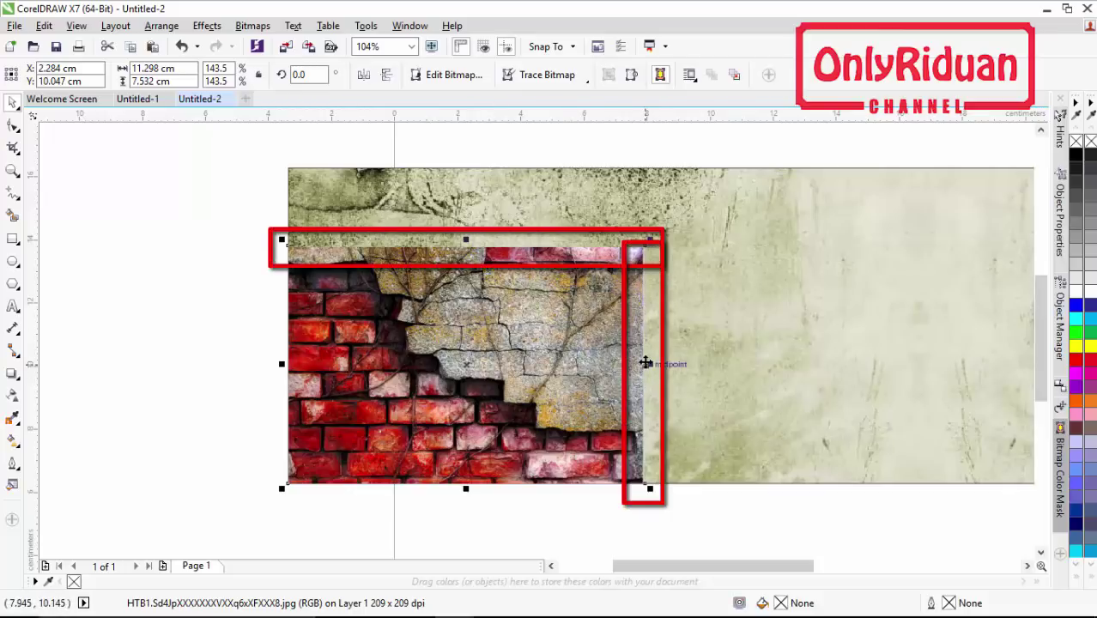
pyautogui.click(13, 397)
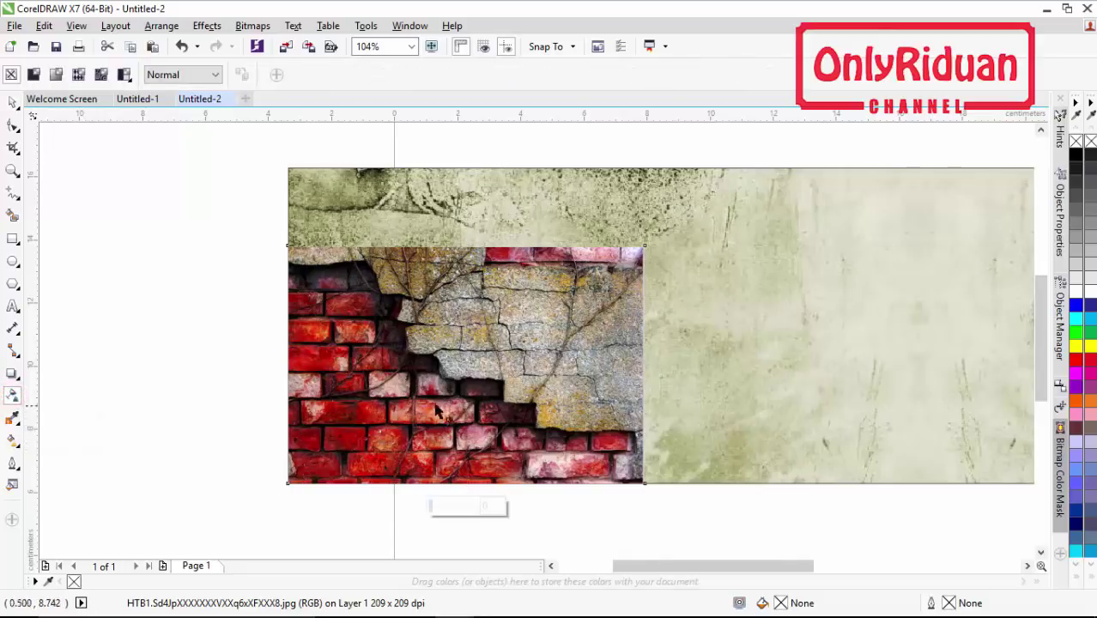
pyautogui.click(496, 360)
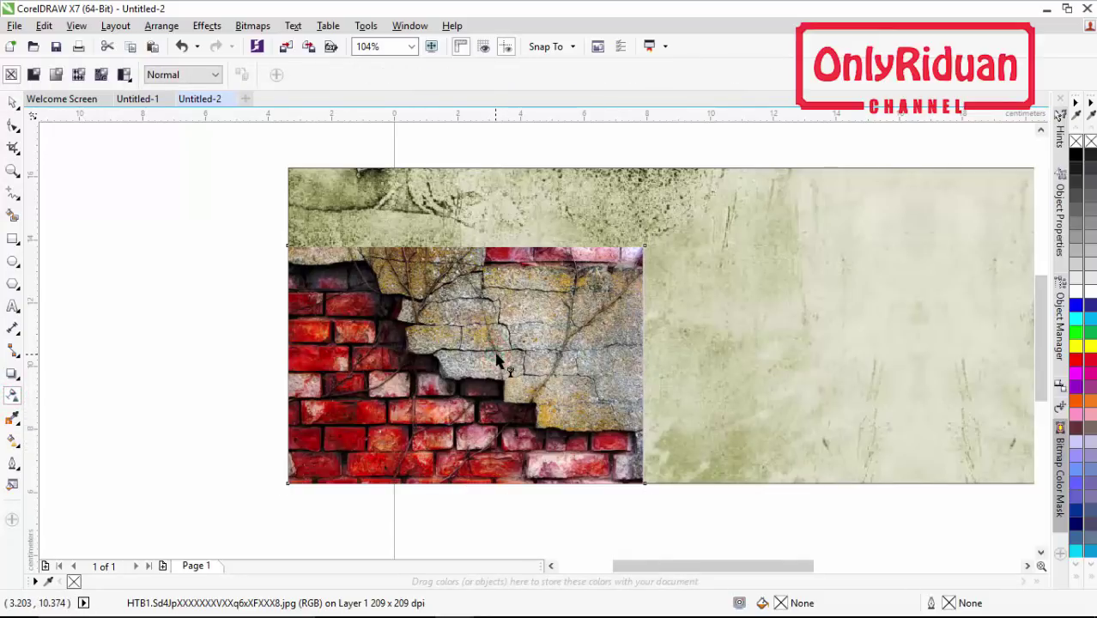
pyautogui.moveTo(496, 361); pyautogui.dragTo(636, 358)
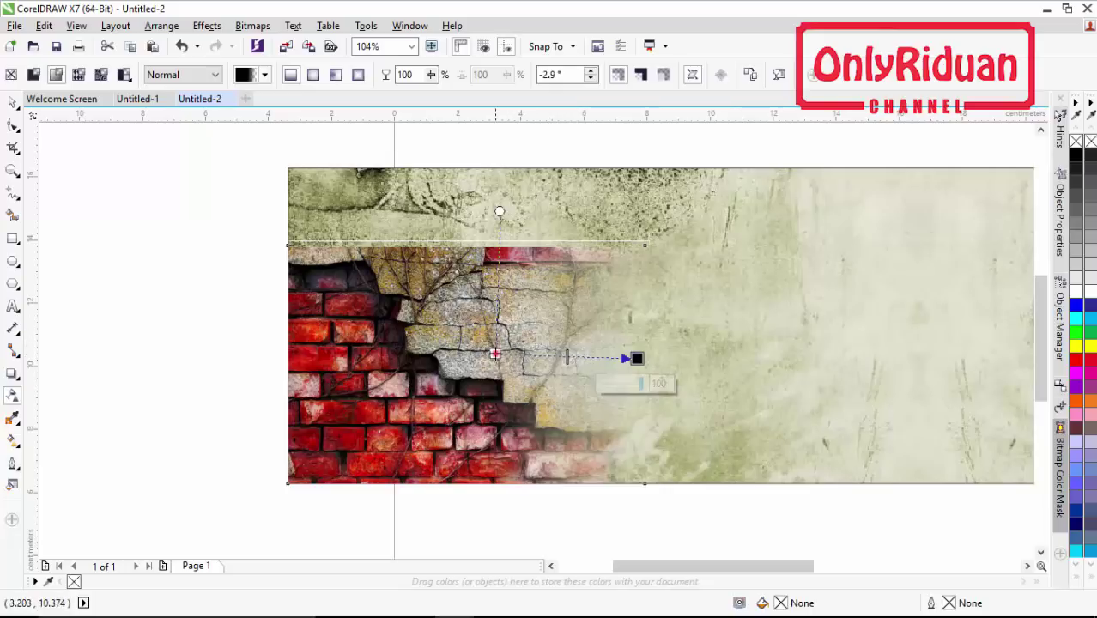
pyautogui.moveTo(495, 353); pyautogui.dragTo(518, 358)
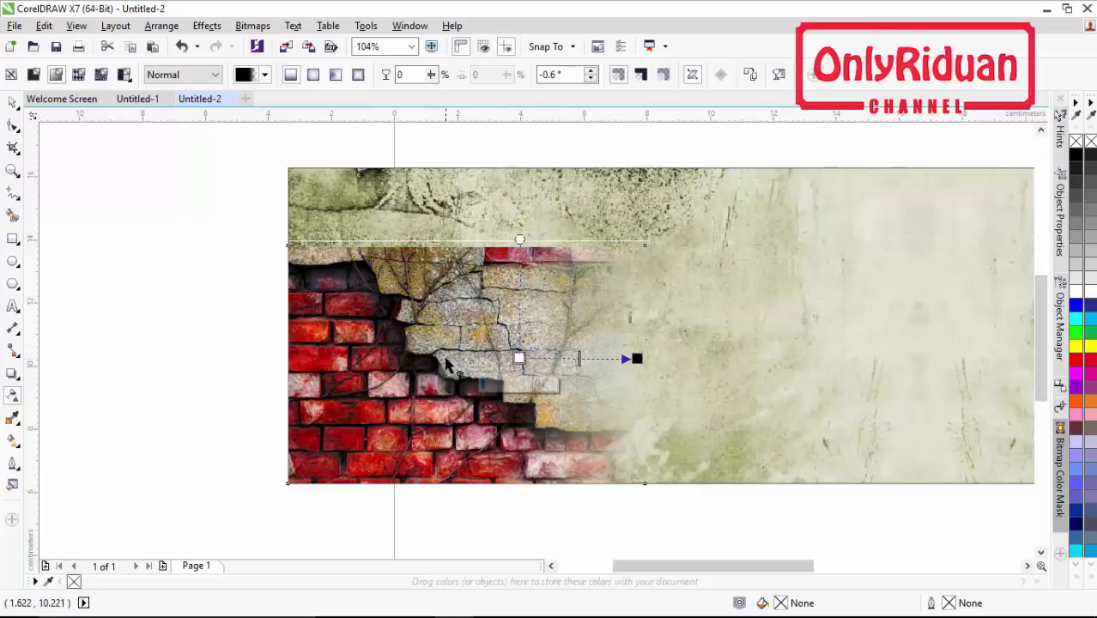
# Try a vertical fade on the brick wall and undo it, and convert the wall to a 300 dpi CMYK bitmap with transparent background.
pyautogui.moveTo(448, 349); pyautogui.dragTo(450, 250)
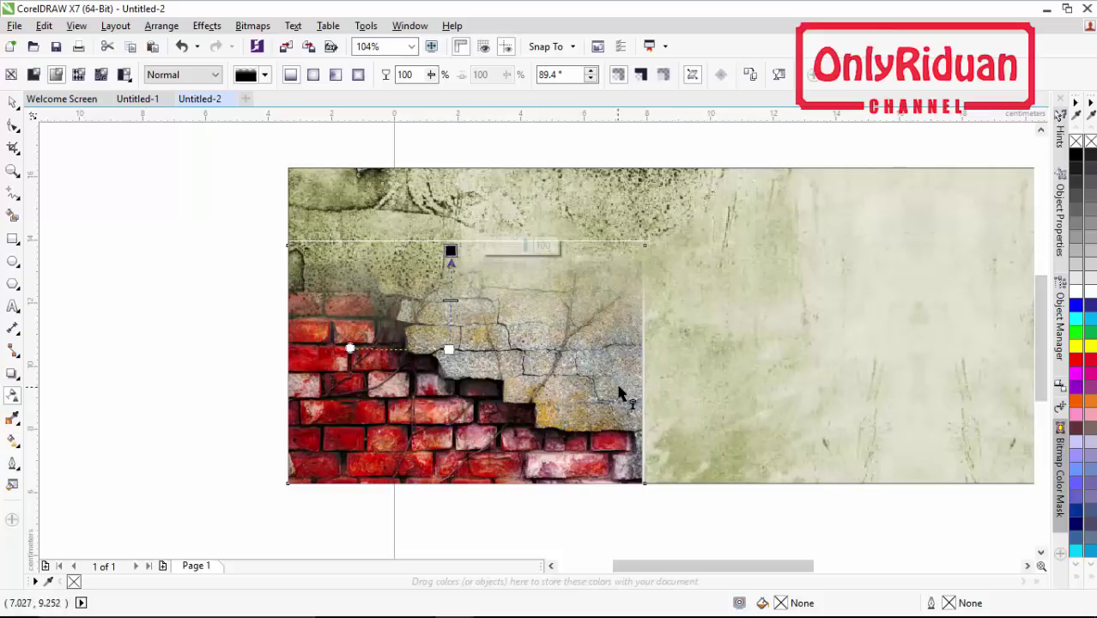
pyautogui.click(182, 48)
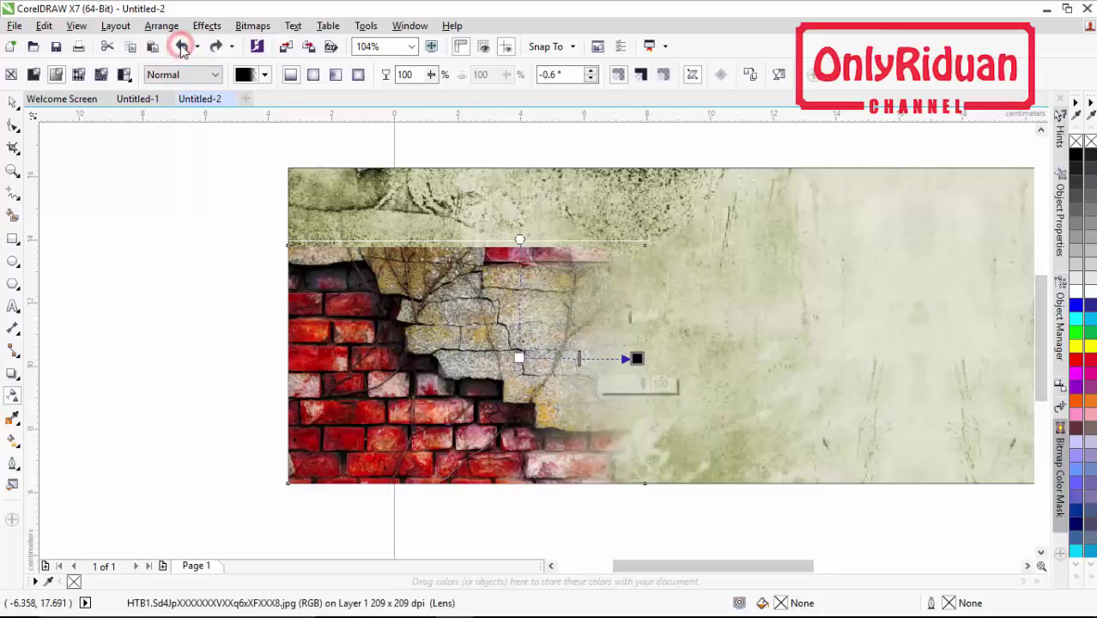
pyautogui.click(13, 104)
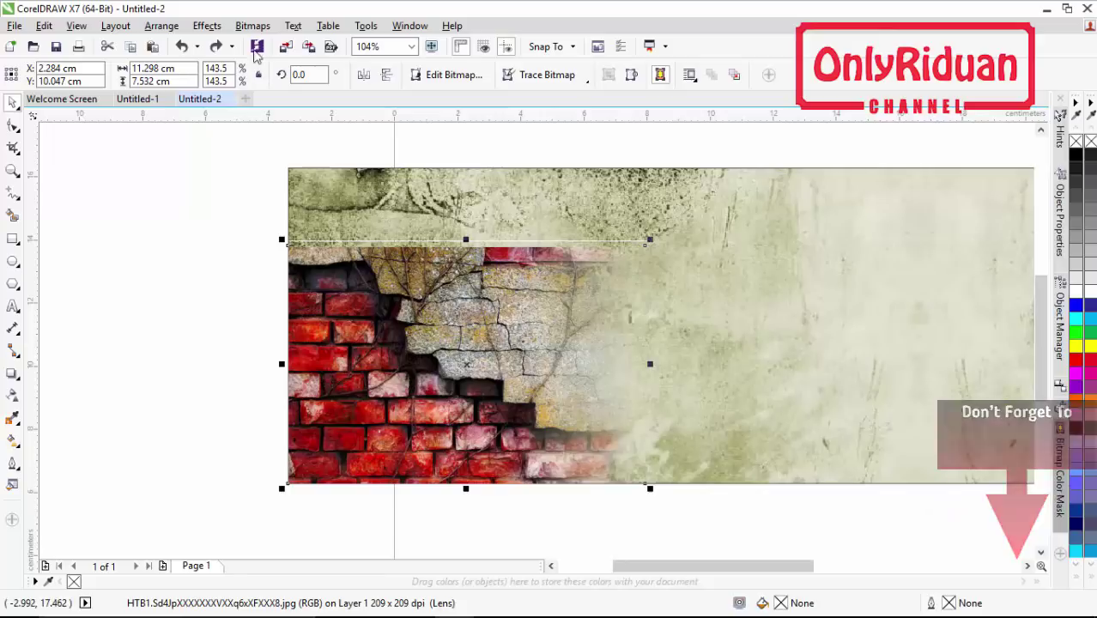
pyautogui.click(252, 26)
pyautogui.click(286, 43)
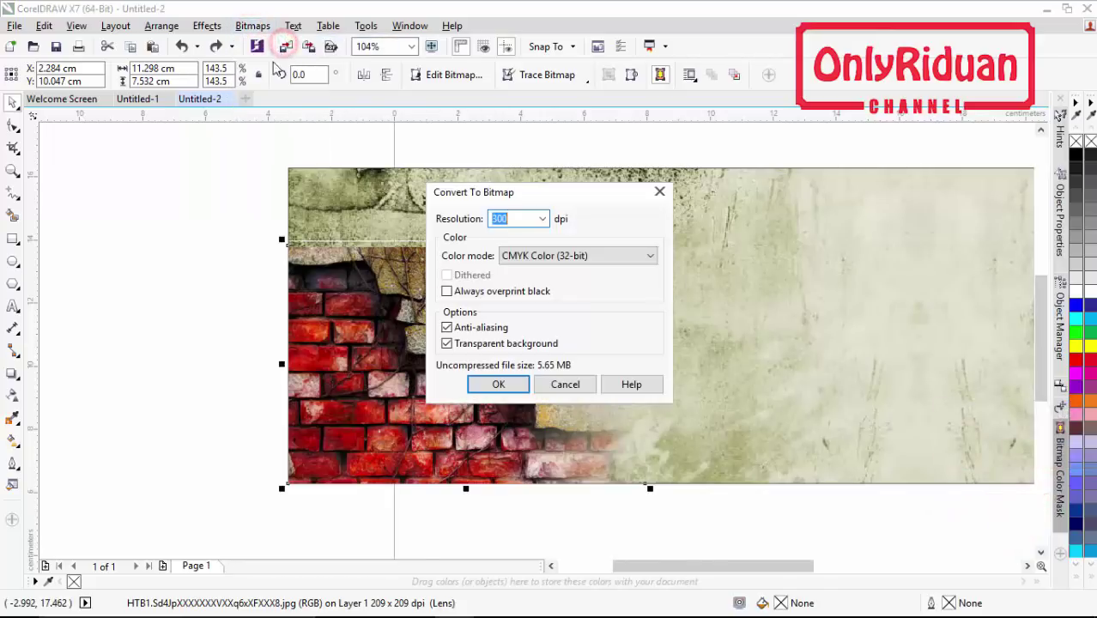
pyautogui.moveTo(541, 190); pyautogui.dragTo(590, 197)
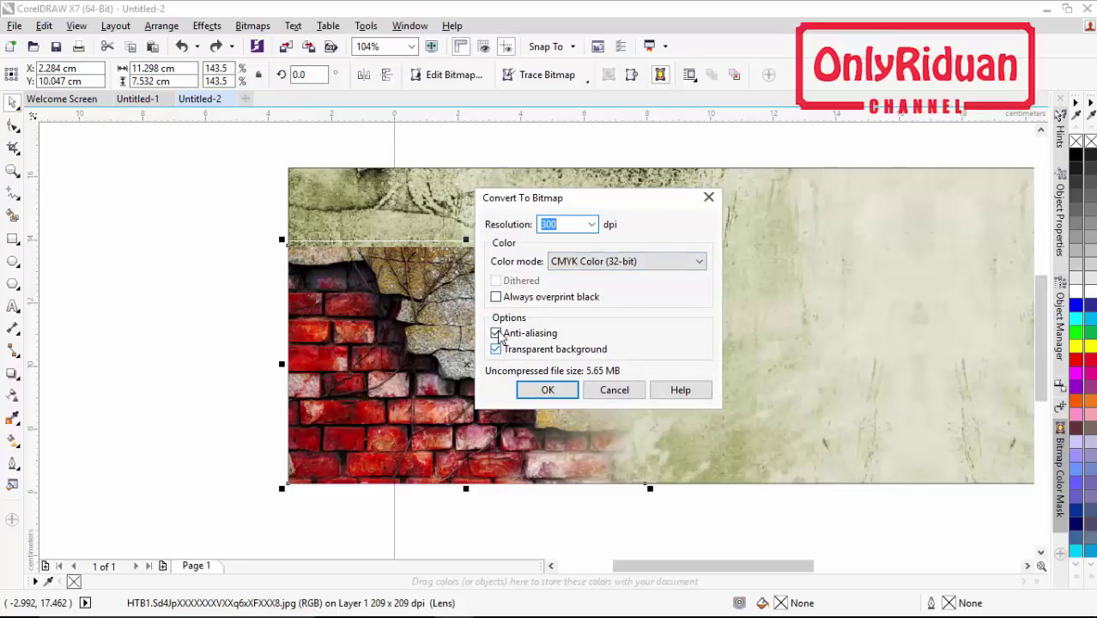
pyautogui.click(548, 390)
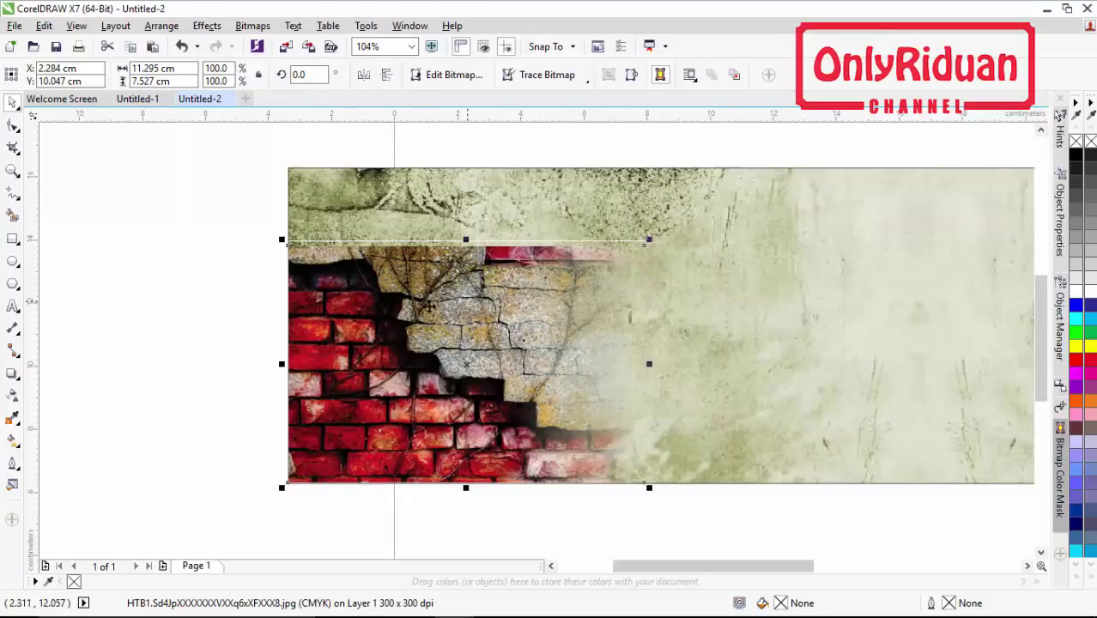
# Fade the converted brick wall's top edge with an upward linear transparency and deselect it.
pyautogui.click(12, 394)
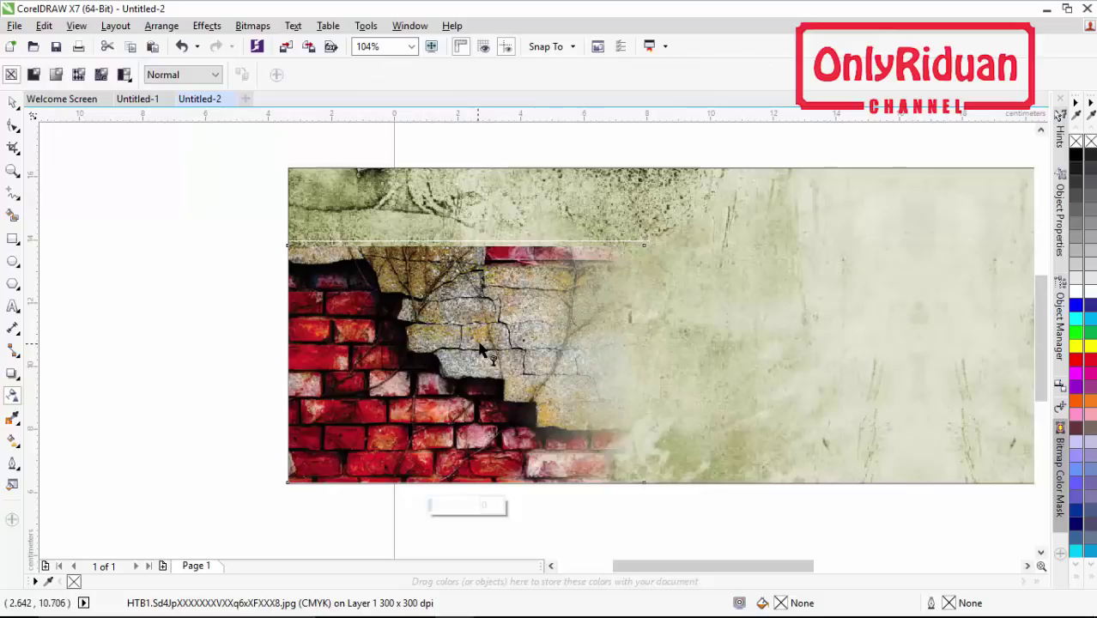
pyautogui.moveTo(500, 315); pyautogui.dragTo(481, 250)
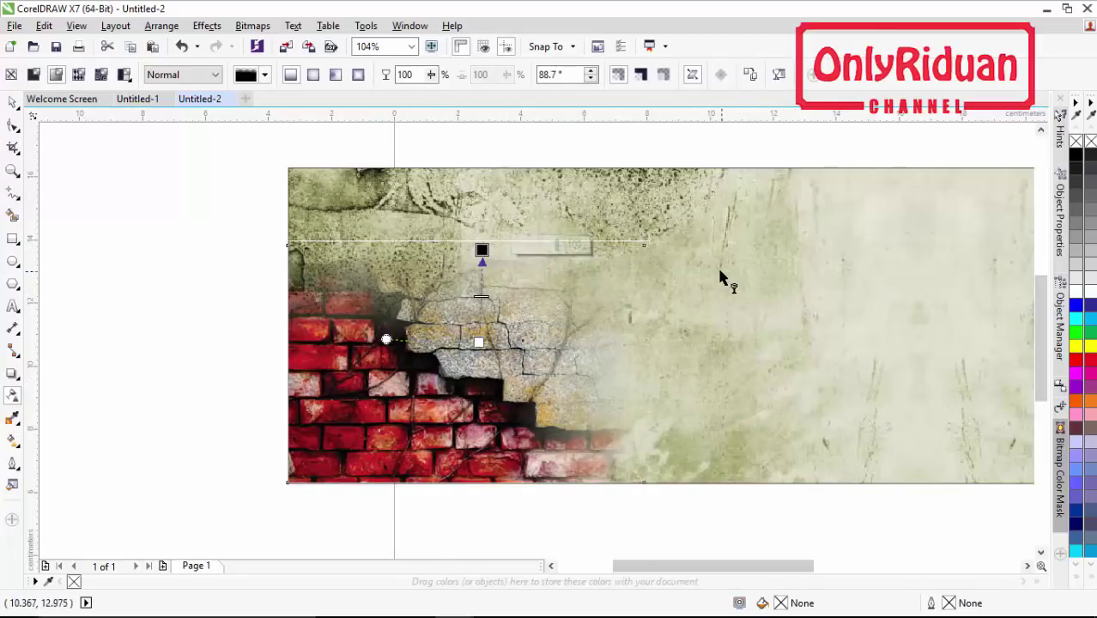
pyautogui.scroll(-3, 719, 277)
pyautogui.scroll(1, 716, 276)
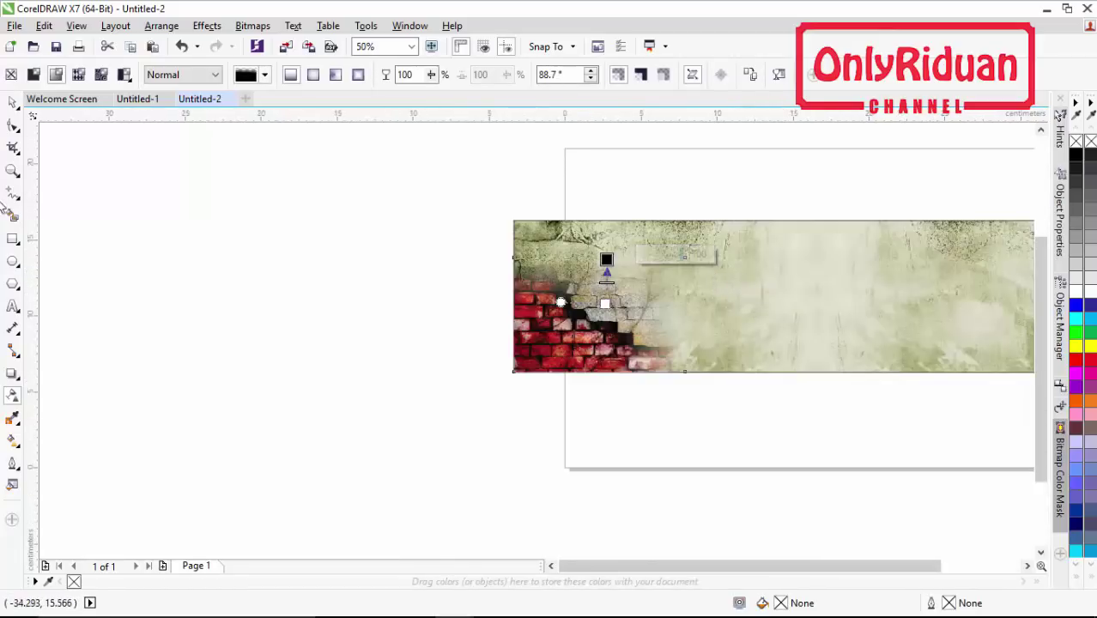
pyautogui.click(1027, 565)
pyautogui.click(1027, 565)
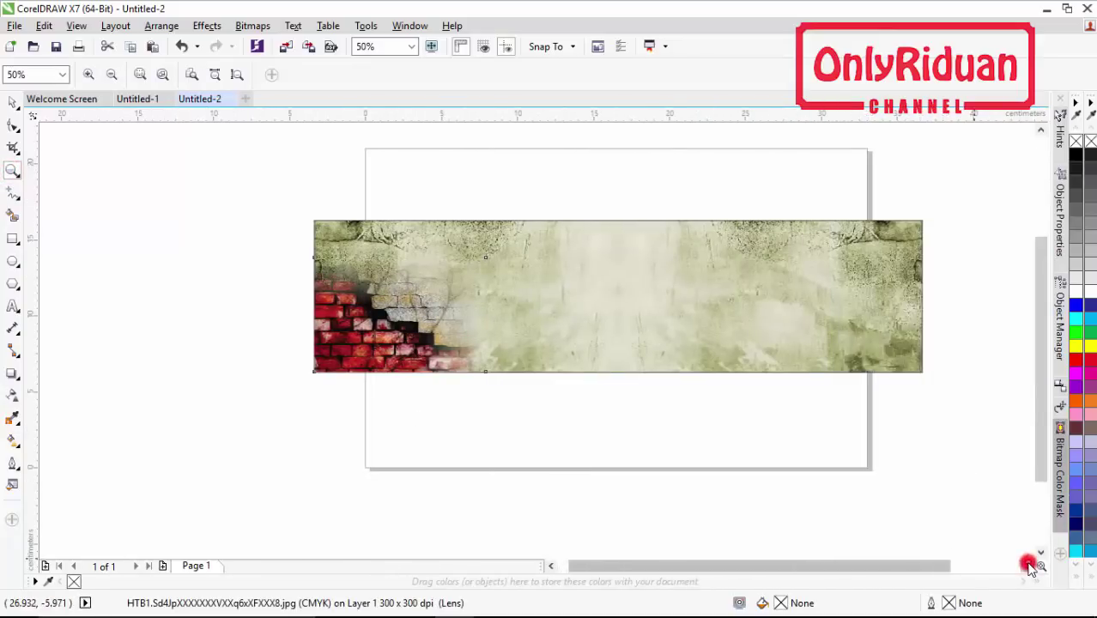
pyautogui.click(1027, 565)
pyautogui.click(13, 102)
pyautogui.click(59, 147)
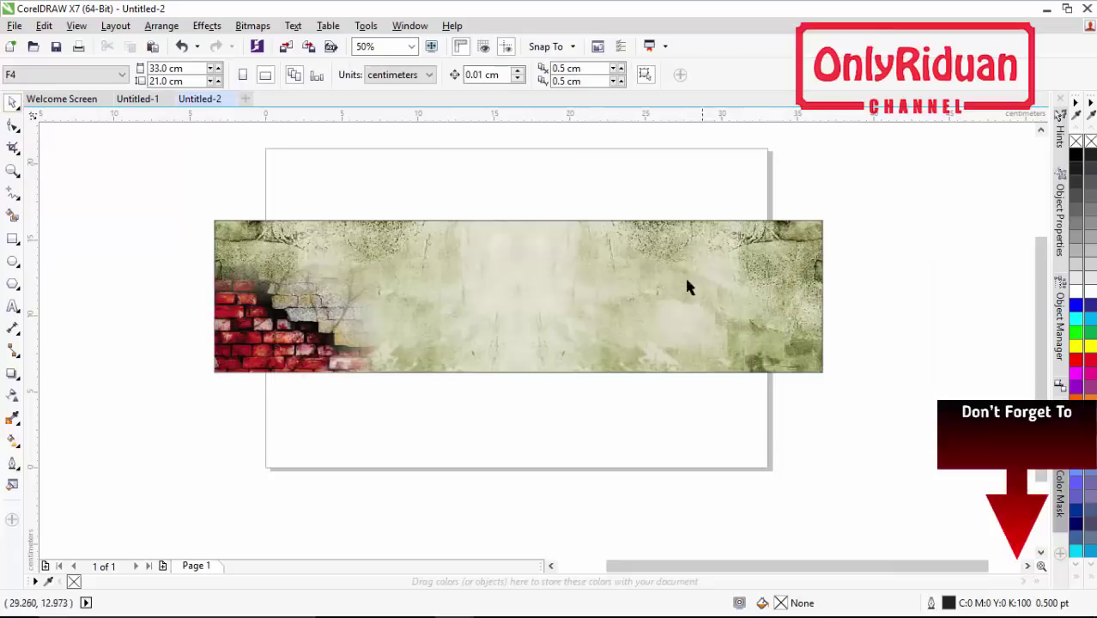
# Import the akibat-keretakan-bangunan image, enlarge it to about 10 by 7.5 cm, and align it to the banner's lower-right corner.
pyautogui.click(14, 26)
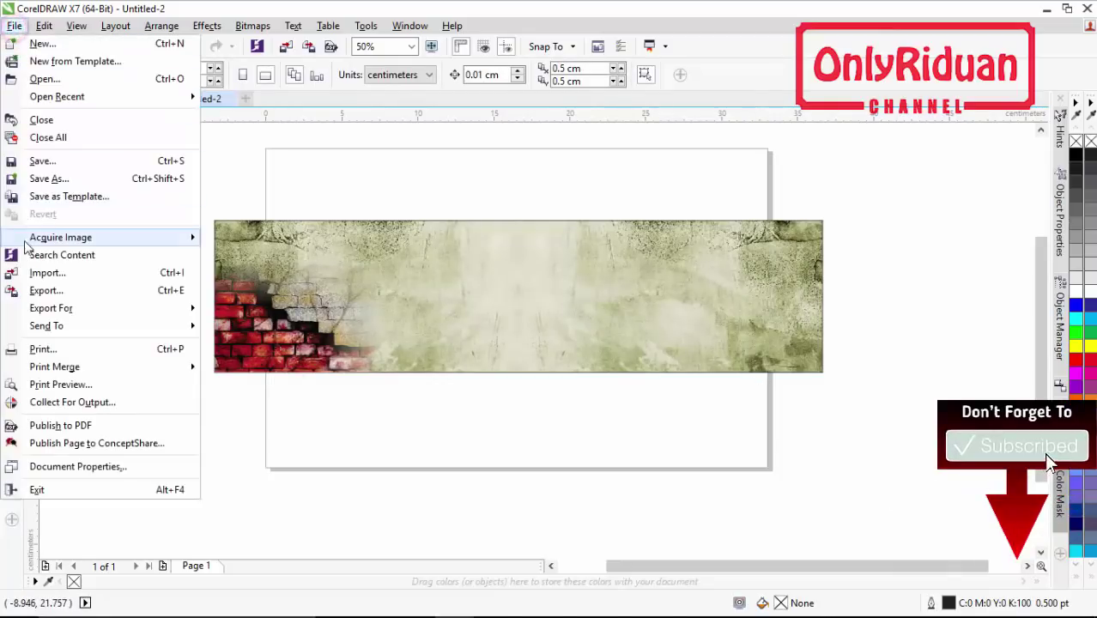
pyautogui.click(32, 273)
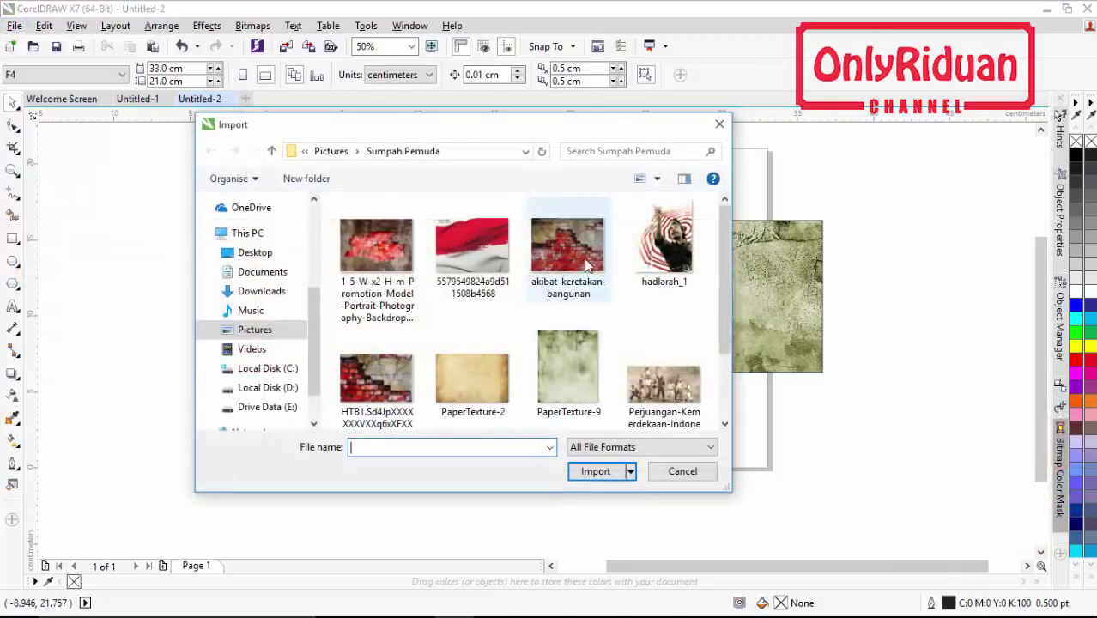
pyautogui.click(583, 258)
pyautogui.click(592, 471)
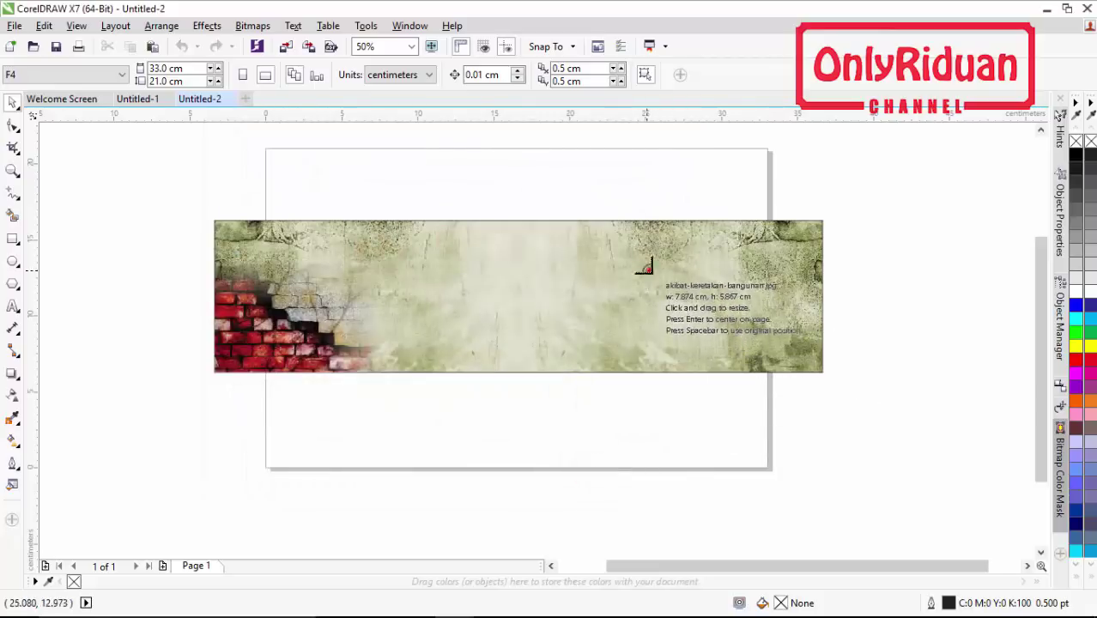
pyautogui.moveTo(649, 271); pyautogui.dragTo(800, 372)
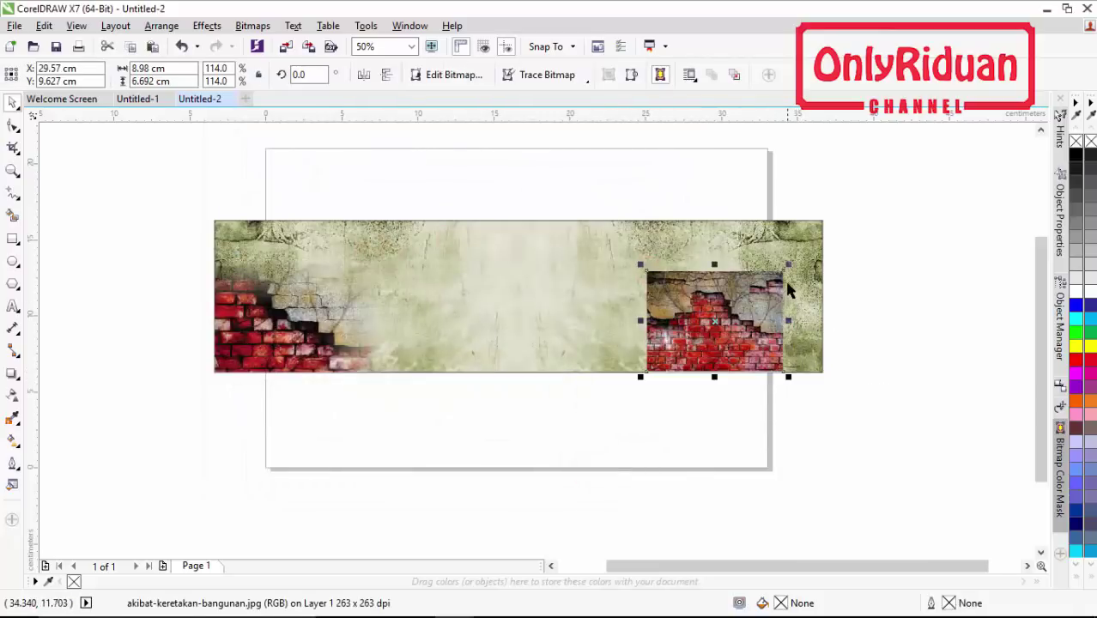
pyautogui.moveTo(785, 264)
pyautogui.mouseDown()
pyautogui.moveTo(817, 246)
pyautogui.moveTo(798, 260)
pyautogui.mouseUp()
pyautogui.moveTo(755, 298); pyautogui.dragTo(821, 371)
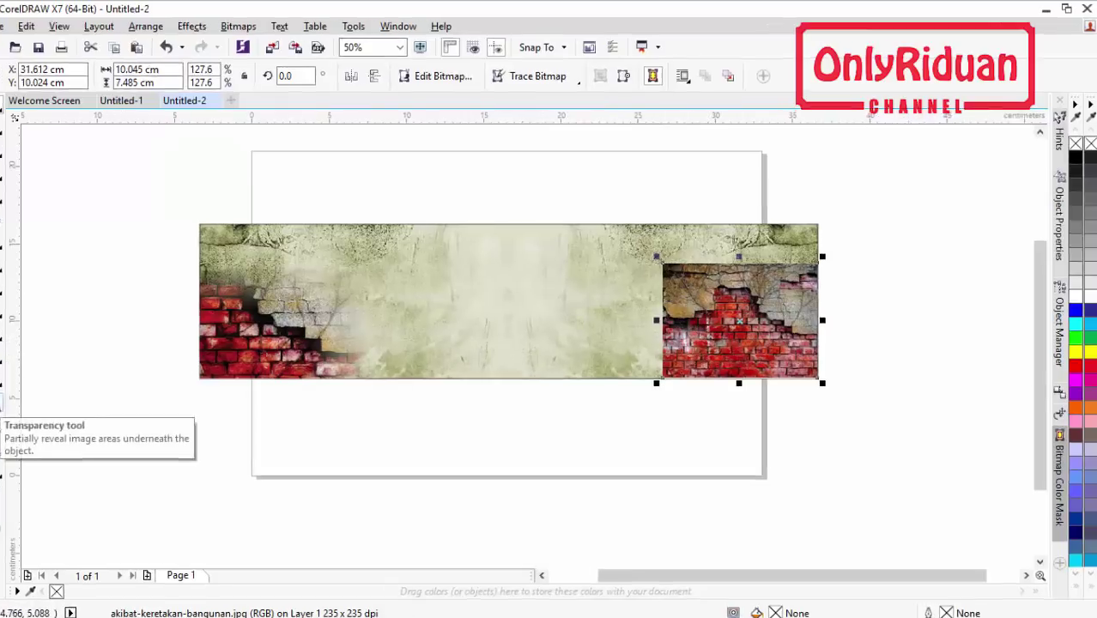
# Fade the second brick wall's left edge with a linear transparency and convert it to a 300 dpi CMYK bitmap with transparent background.
pyautogui.click(12, 400)
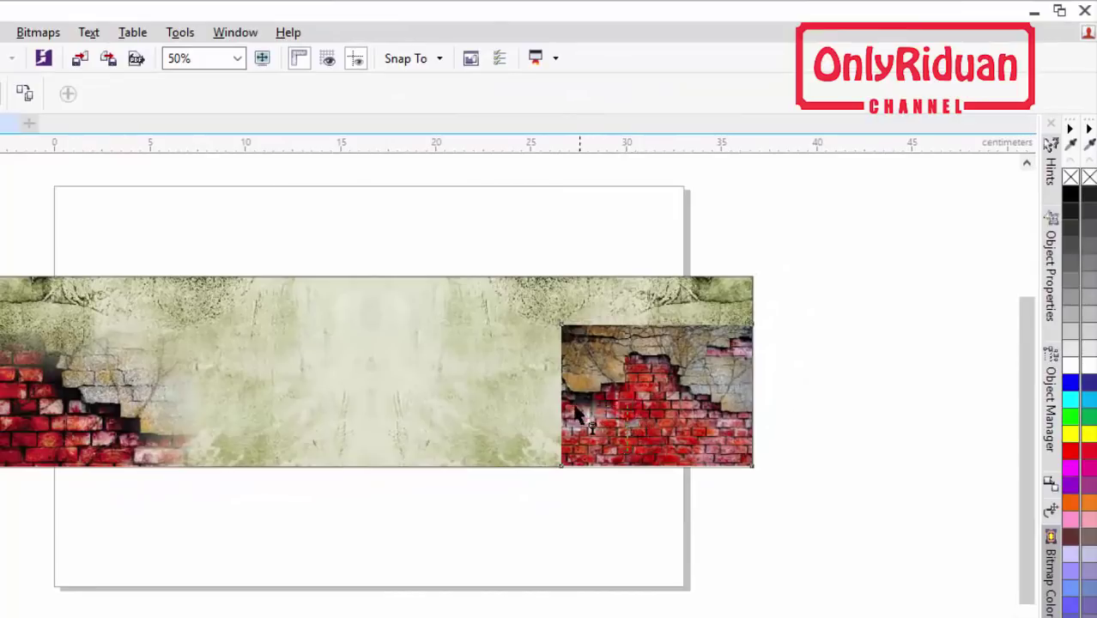
pyautogui.moveTo(560, 404); pyautogui.dragTo(624, 404)
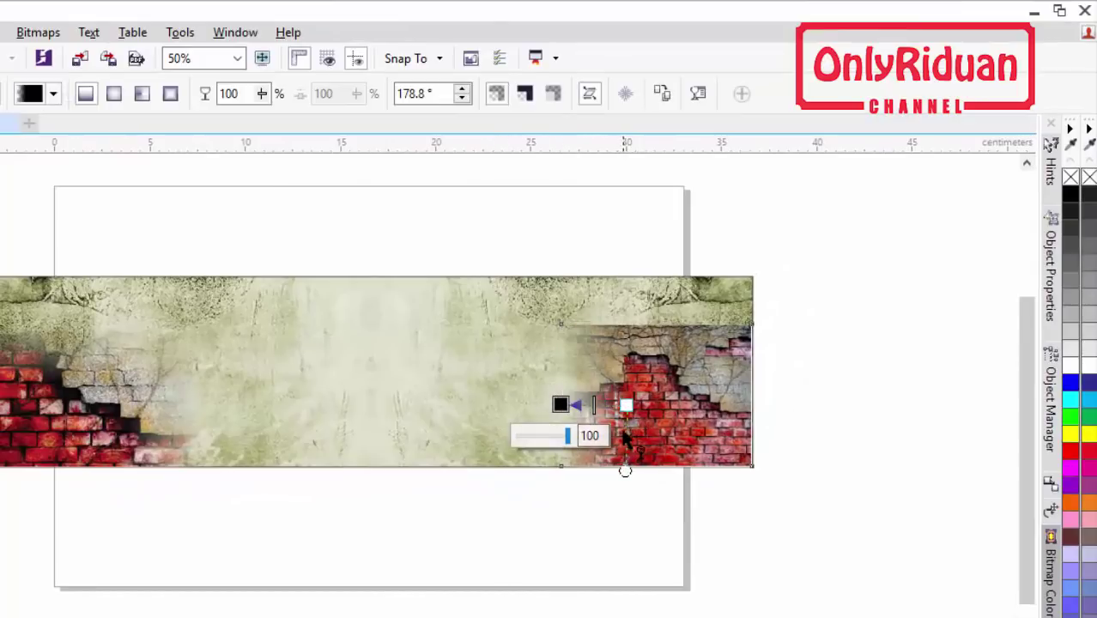
pyautogui.click(38, 33)
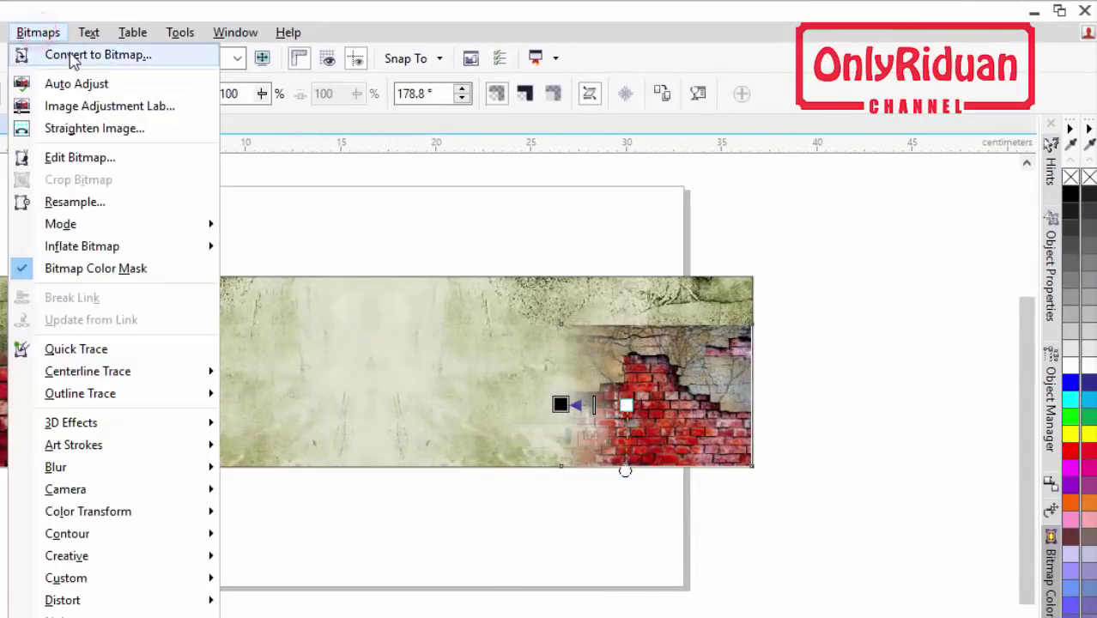
pyautogui.click(35, 55)
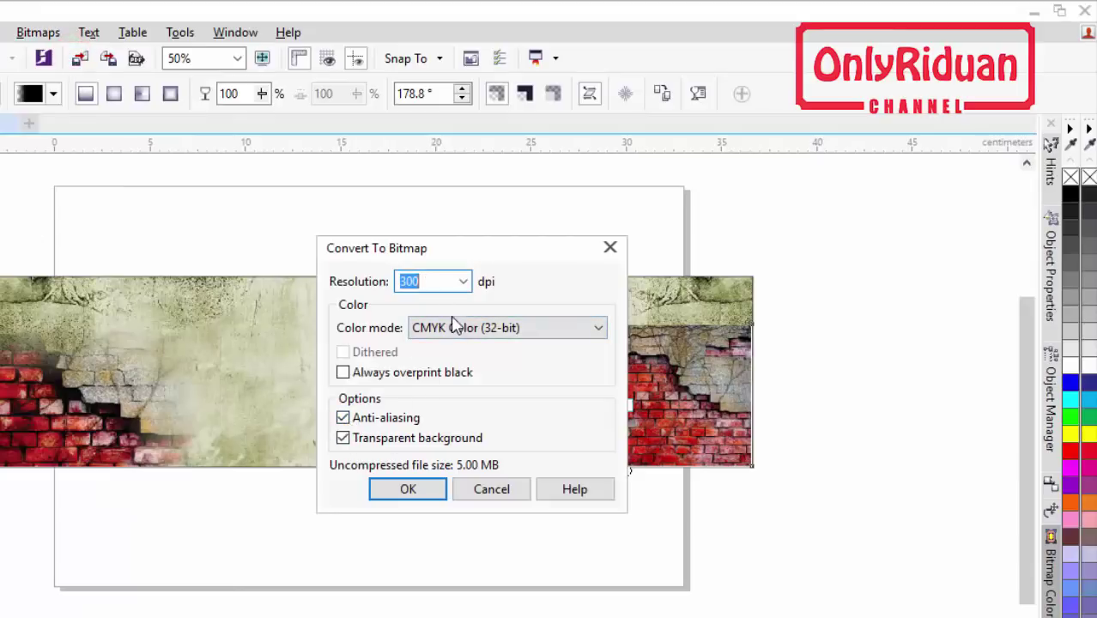
pyautogui.click(412, 488)
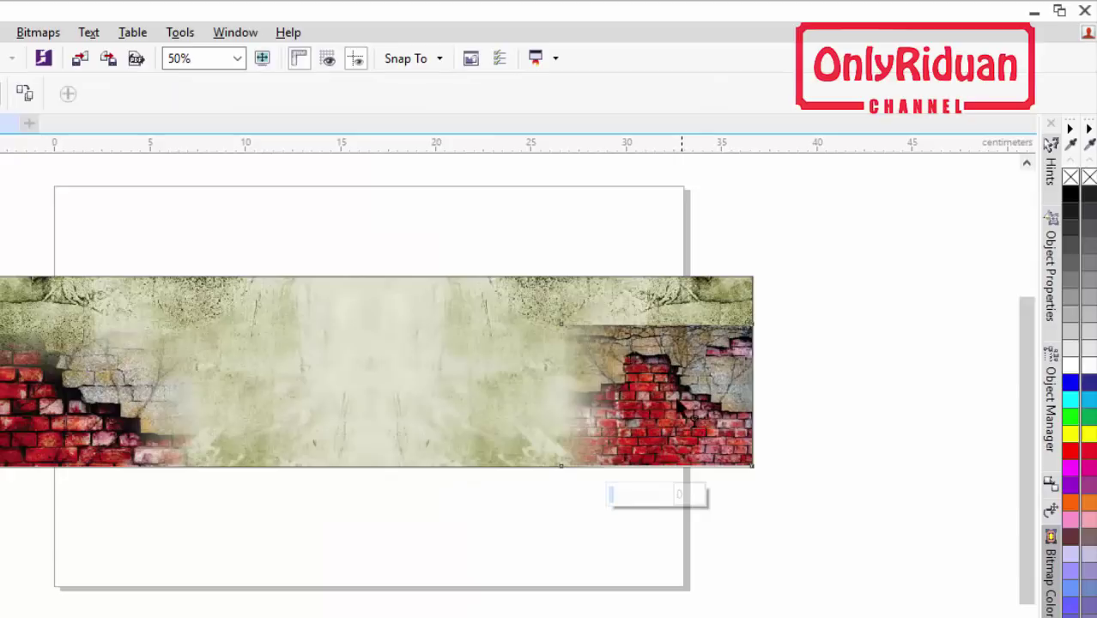
# Fade the second brick wall's top edge with a 90° linear transparency and deselect it.
pyautogui.click(661, 364)
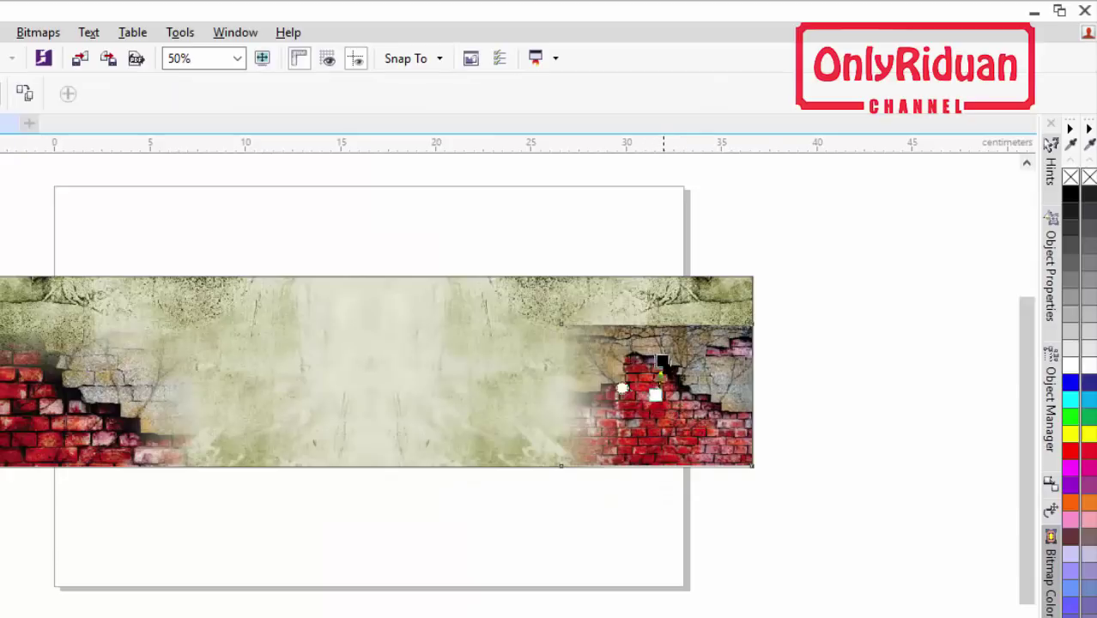
pyautogui.moveTo(661, 363); pyautogui.dragTo(656, 333)
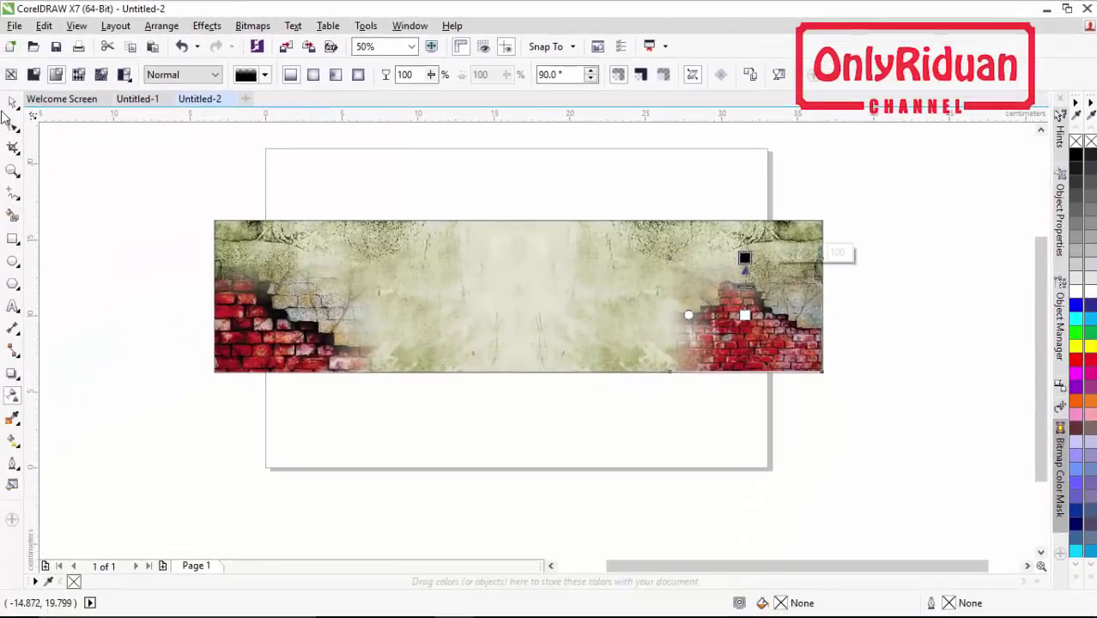
pyautogui.click(13, 101)
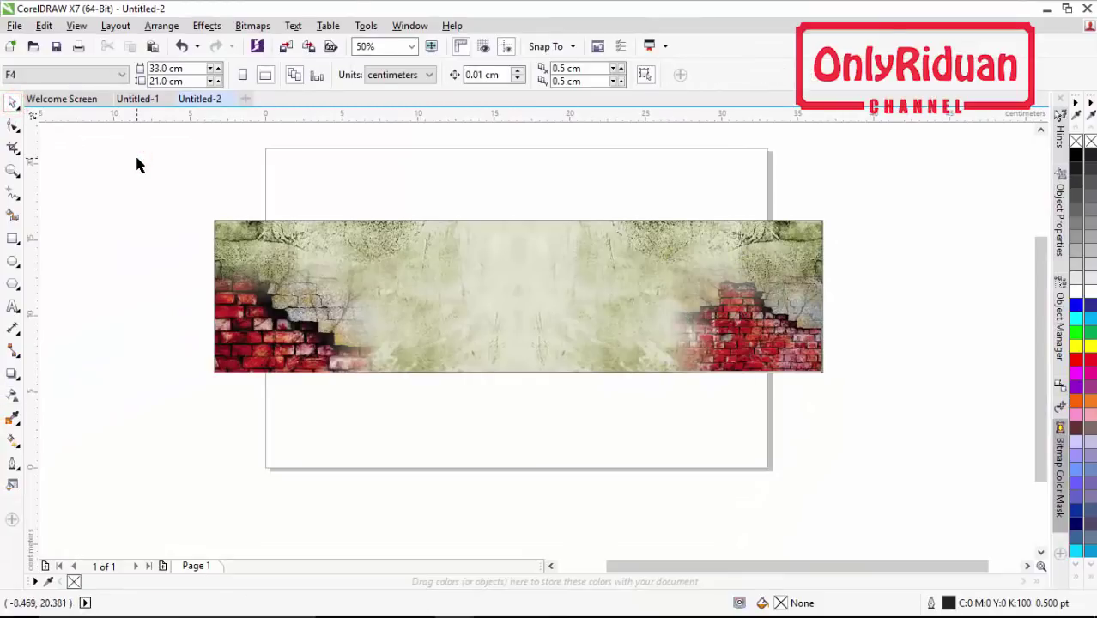
# Examine the flag-bearing figure inside the green banner's PowerClip in Untitled-1, and finish editing the contents.
pyautogui.click(133, 99)
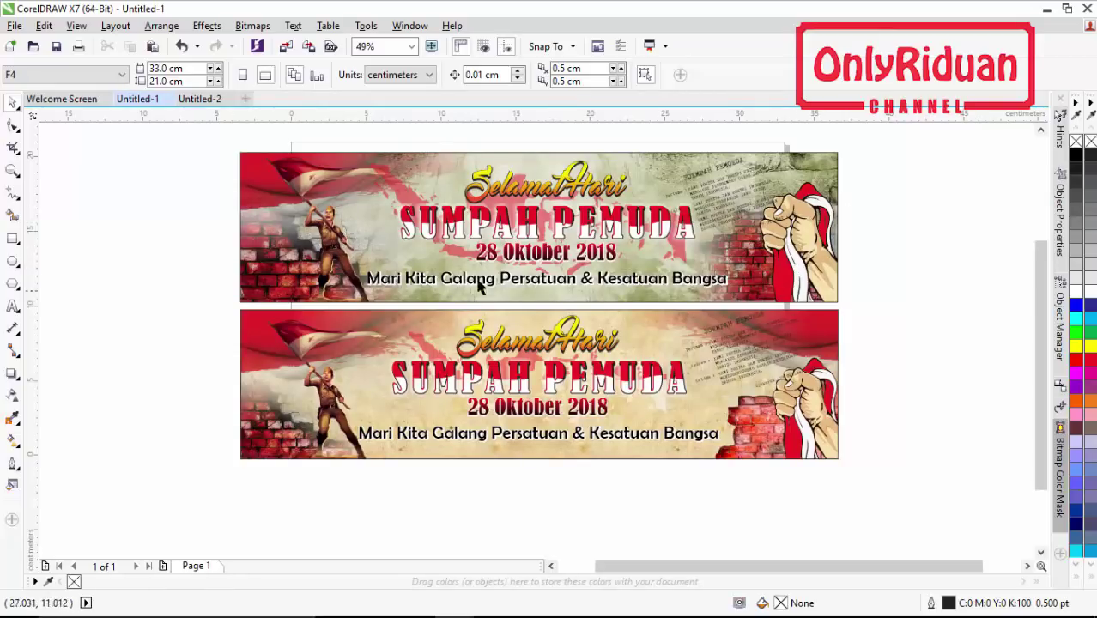
pyautogui.click(336, 249)
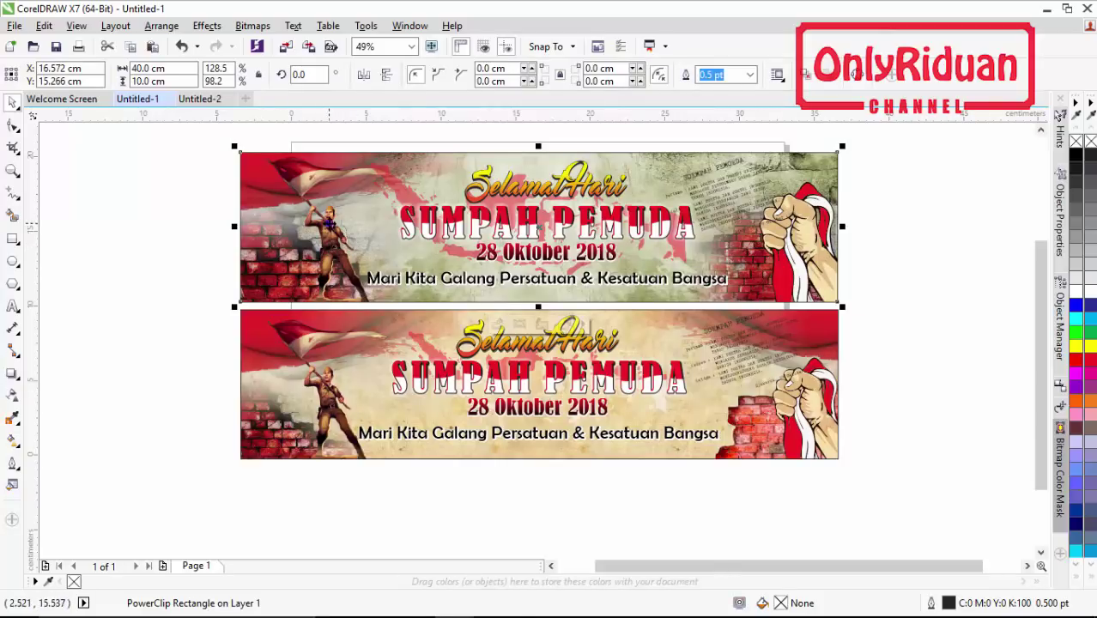
pyautogui.rightClick(328, 224)
pyautogui.click(377, 195)
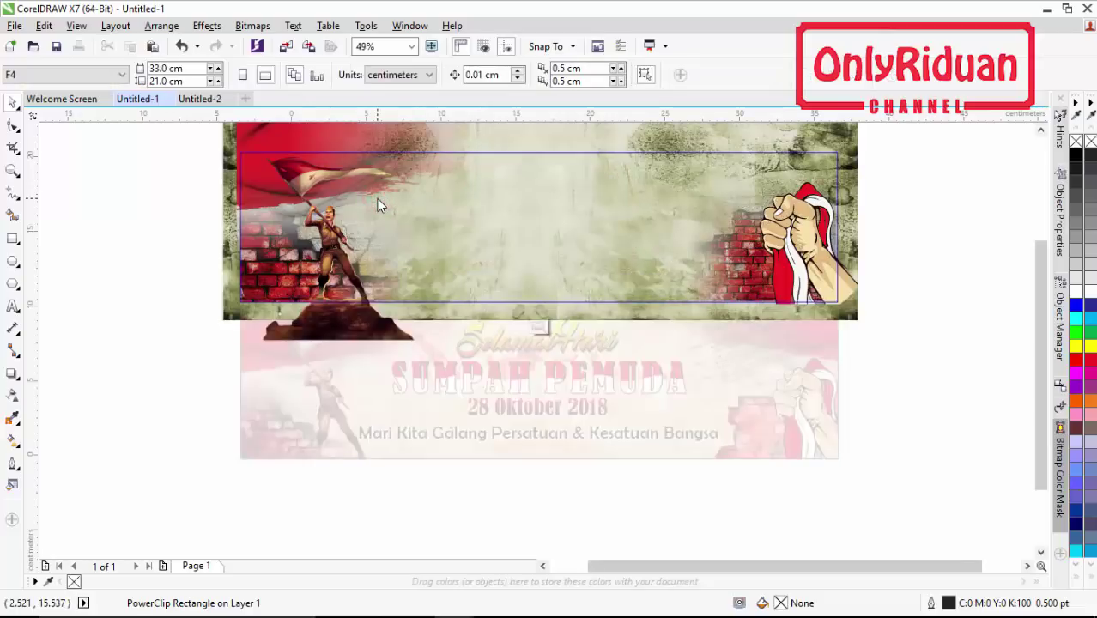
pyautogui.click(344, 317)
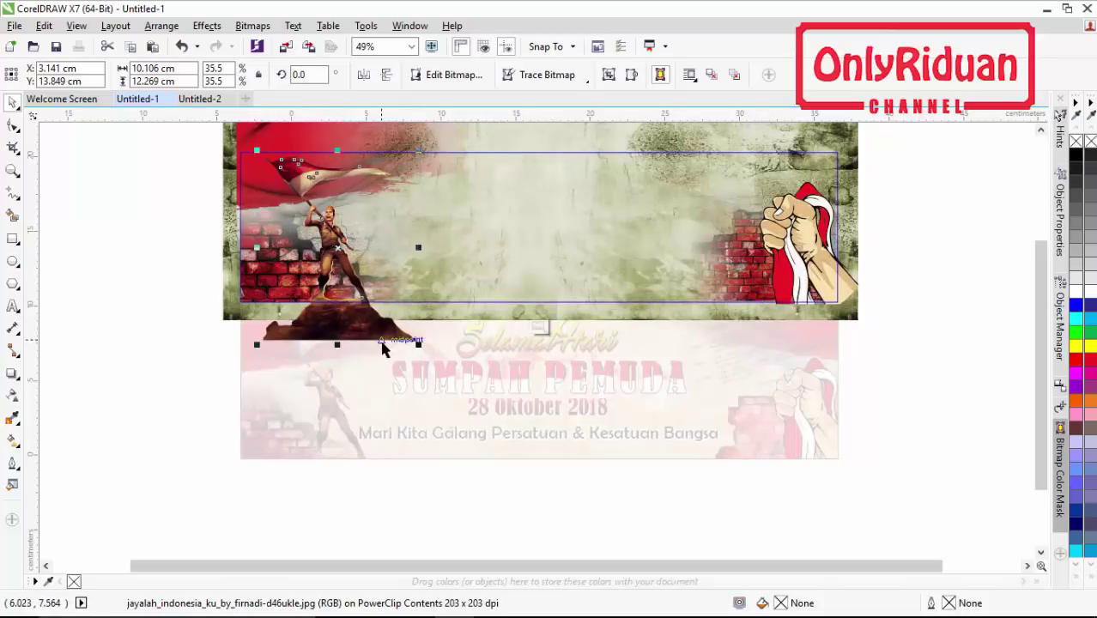
pyautogui.rightClick(336, 244)
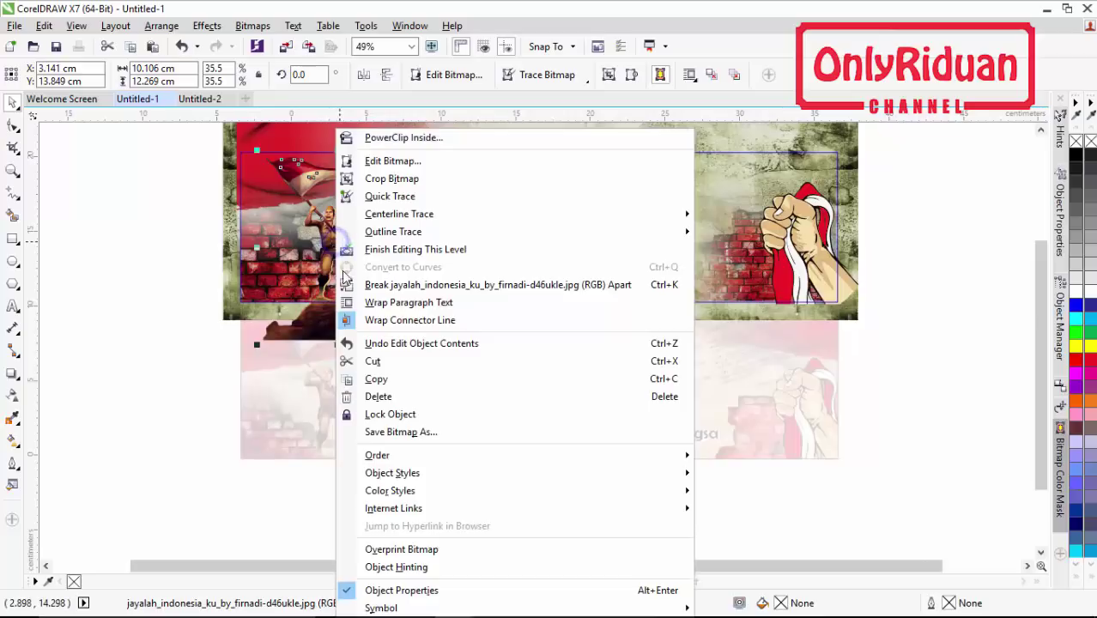
pyautogui.keyDown('ctrl'); pyautogui.click(385, 250); pyautogui.keyUp('ctrl')
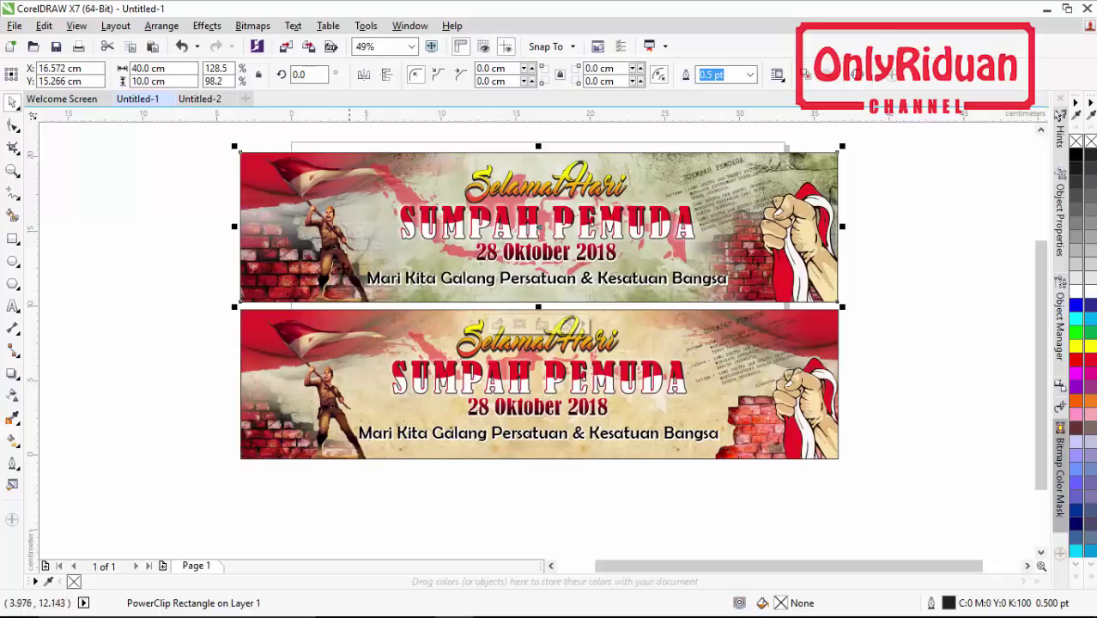
# Paste the flag-bearing figure into the Untitled-2 document and position it over the brick wall at the banner's lower-left corner.
pyautogui.click(202, 99)
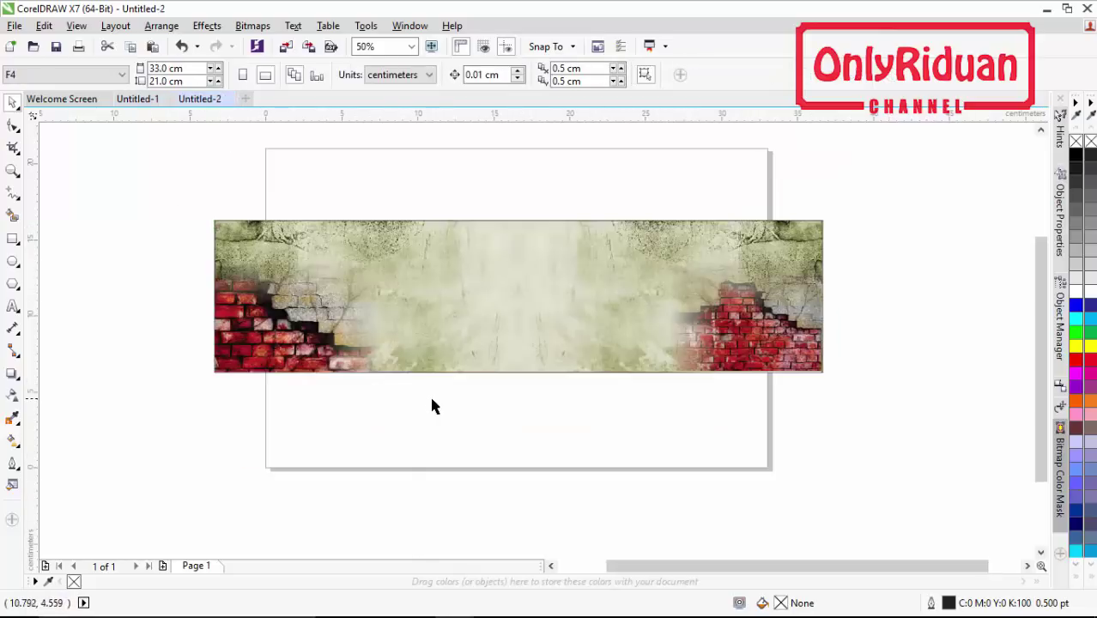
pyautogui.hotkey('ctrl', 'v')
pyautogui.moveTo(391, 252); pyautogui.dragTo(409, 378)
pyautogui.moveTo(329, 326); pyautogui.dragTo(327, 316)
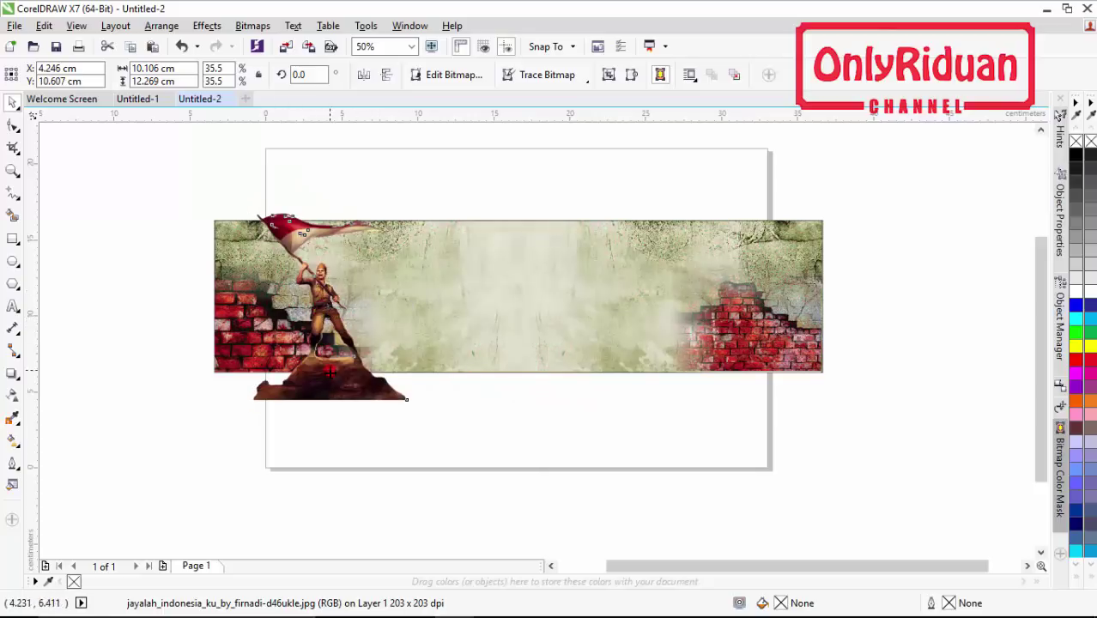
pyautogui.moveTo(331, 369); pyautogui.dragTo(329, 379)
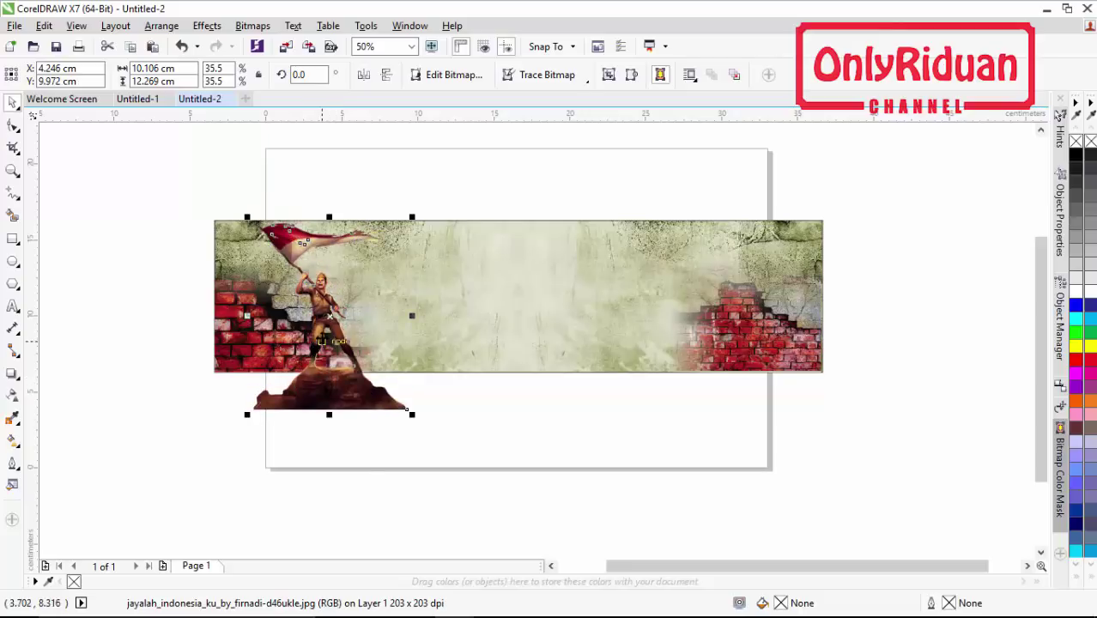
# Place the flag-bearing figure inside the banner rectangle with PowerClip and deselect.
pyautogui.rightClick(324, 337)
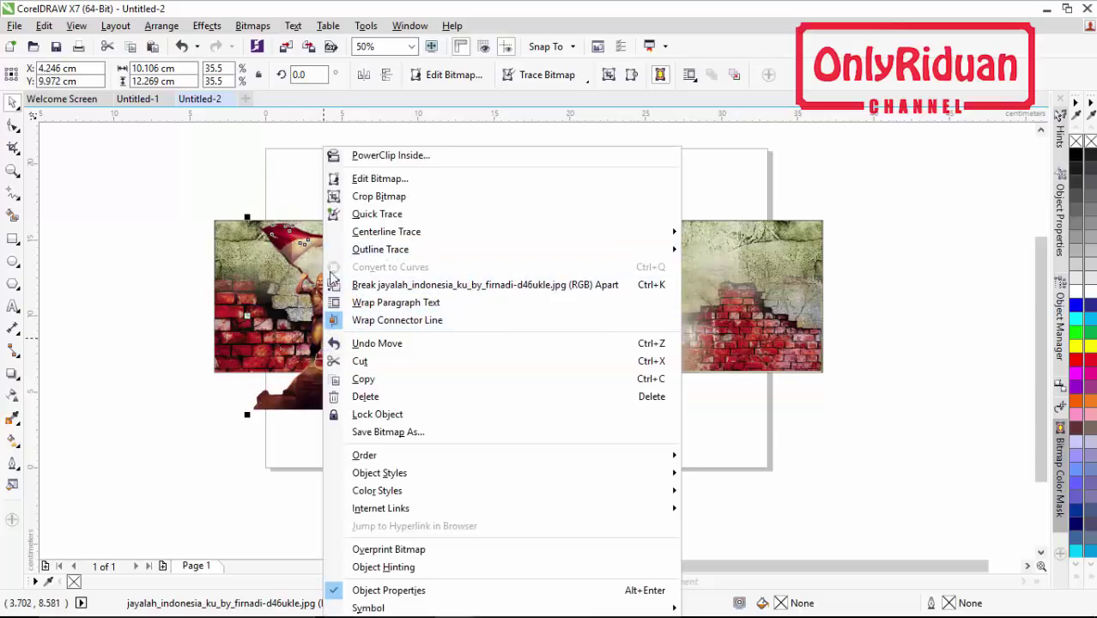
pyautogui.click(380, 155)
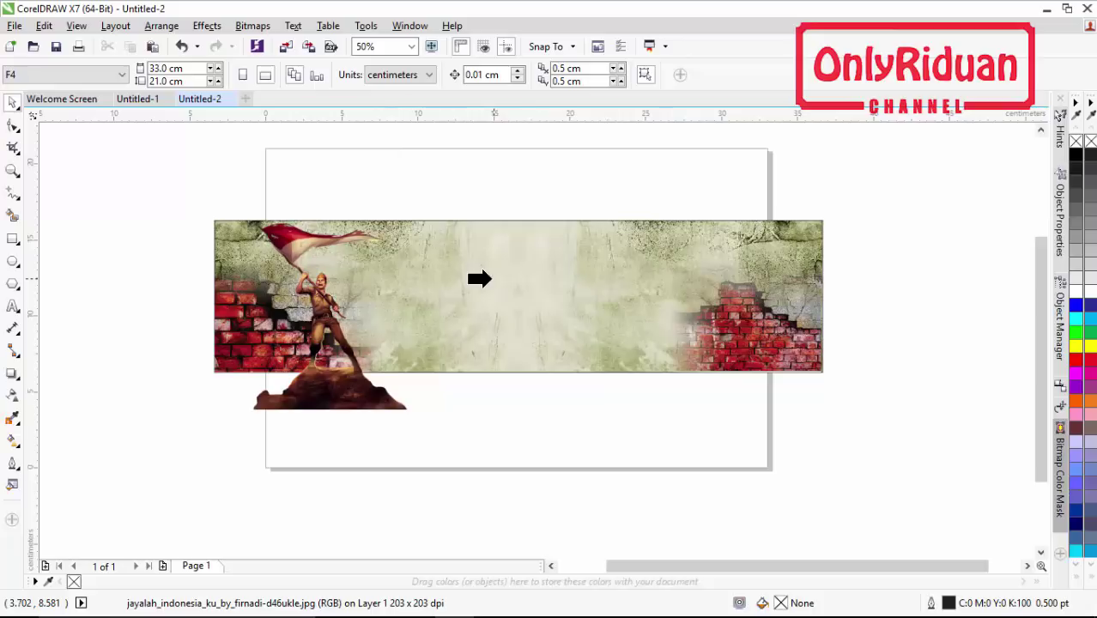
pyautogui.click(498, 276)
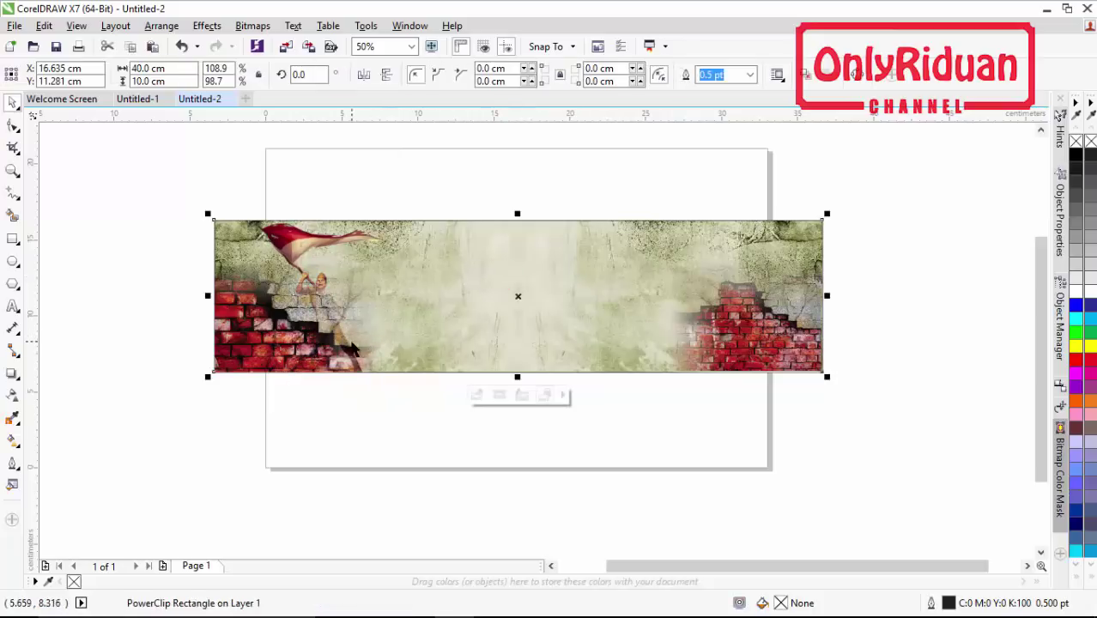
pyautogui.click(427, 418)
# Place the left and right brick wall bitmaps inside the banner rectangle with PowerClip.
pyautogui.keyDown('ctrl'); pyautogui.click(265, 342); pyautogui.keyUp('ctrl')
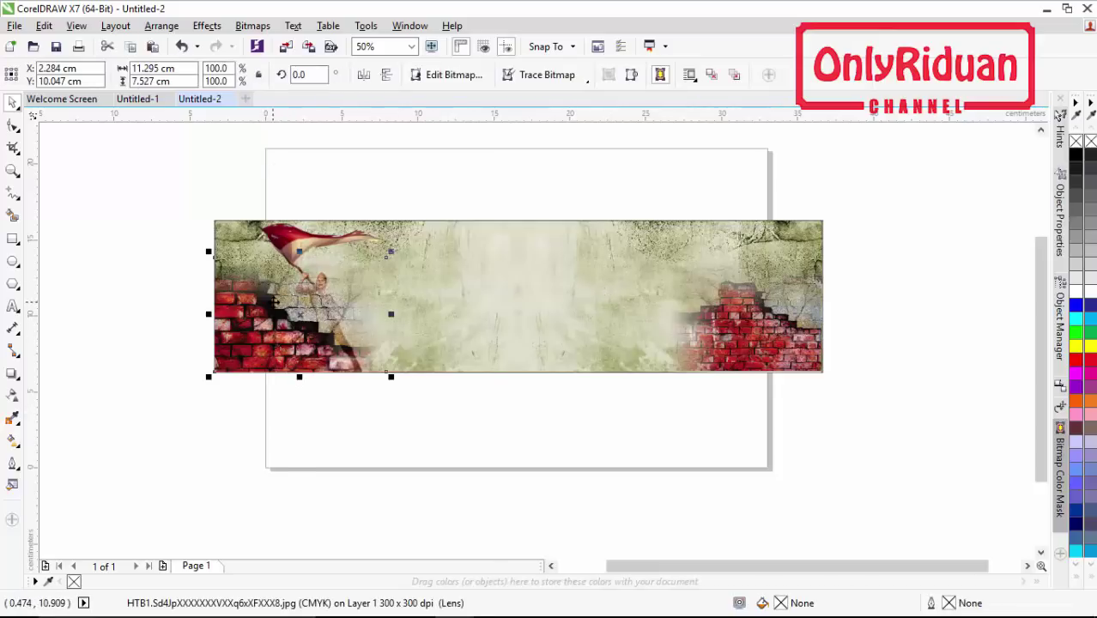
pyautogui.rightClick(276, 314)
pyautogui.click(338, 172)
pyautogui.click(505, 268)
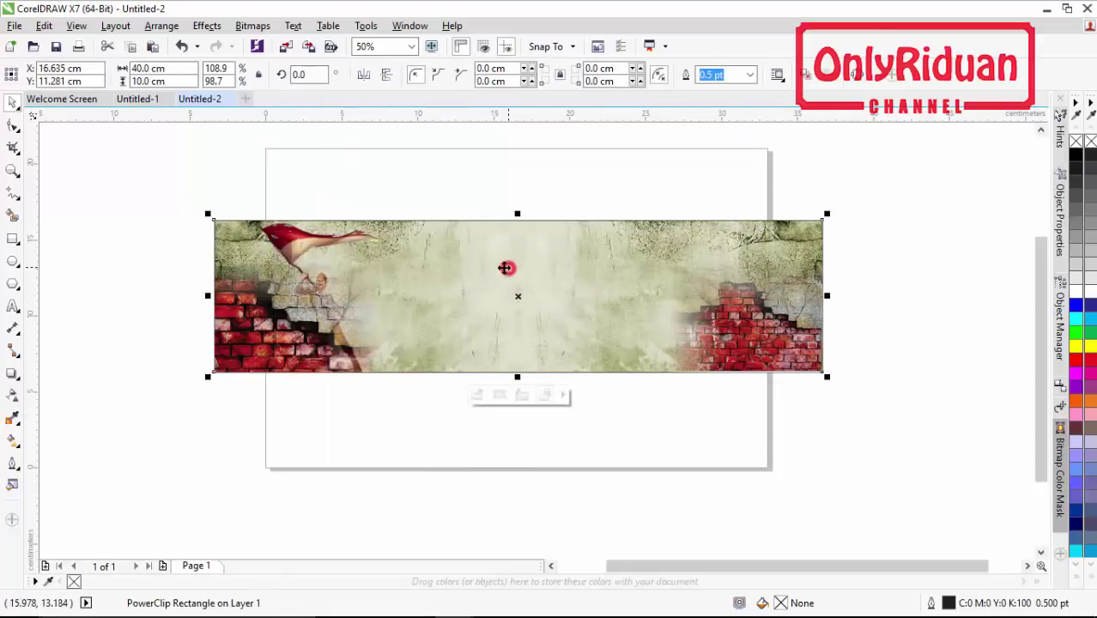
pyautogui.keyDown('ctrl'); pyautogui.click(755, 324); pyautogui.keyUp('ctrl')
pyautogui.rightClick(757, 325)
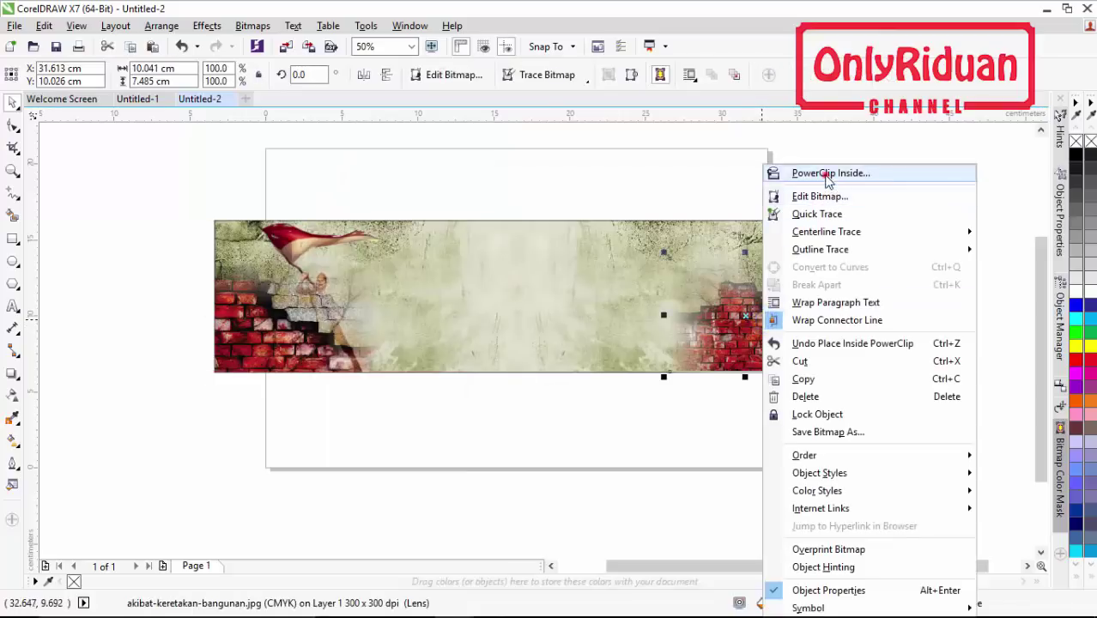
pyautogui.click(827, 174)
pyautogui.click(541, 277)
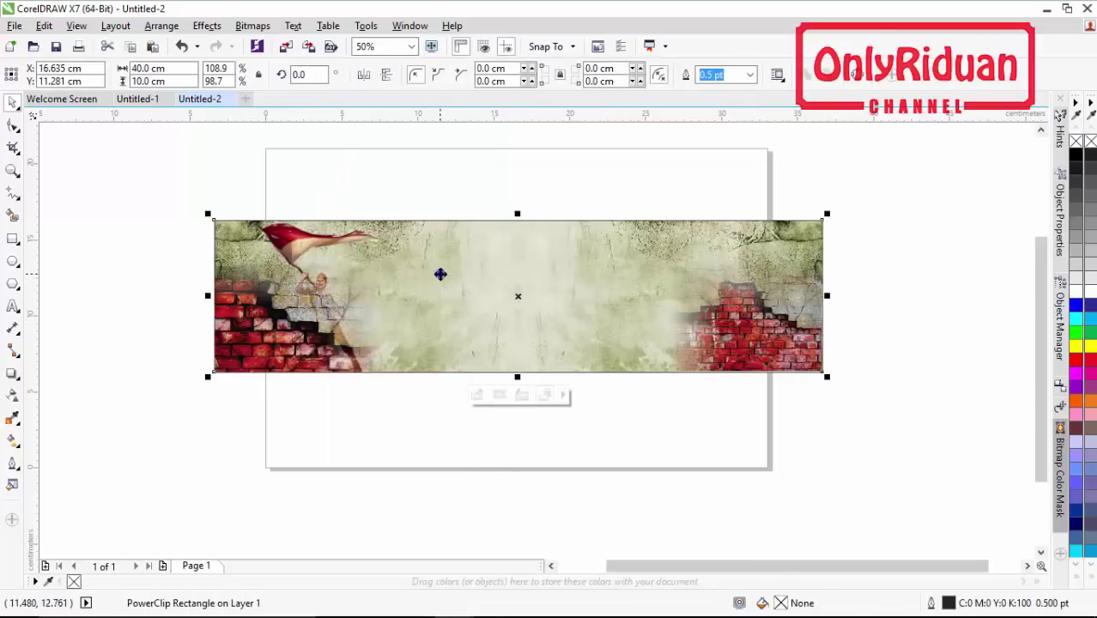
# Bring the flag-bearing figure to the front of the layer inside the banner's PowerClip, and finish editing the contents.
pyautogui.rightClick(440, 274)
pyautogui.click(491, 199)
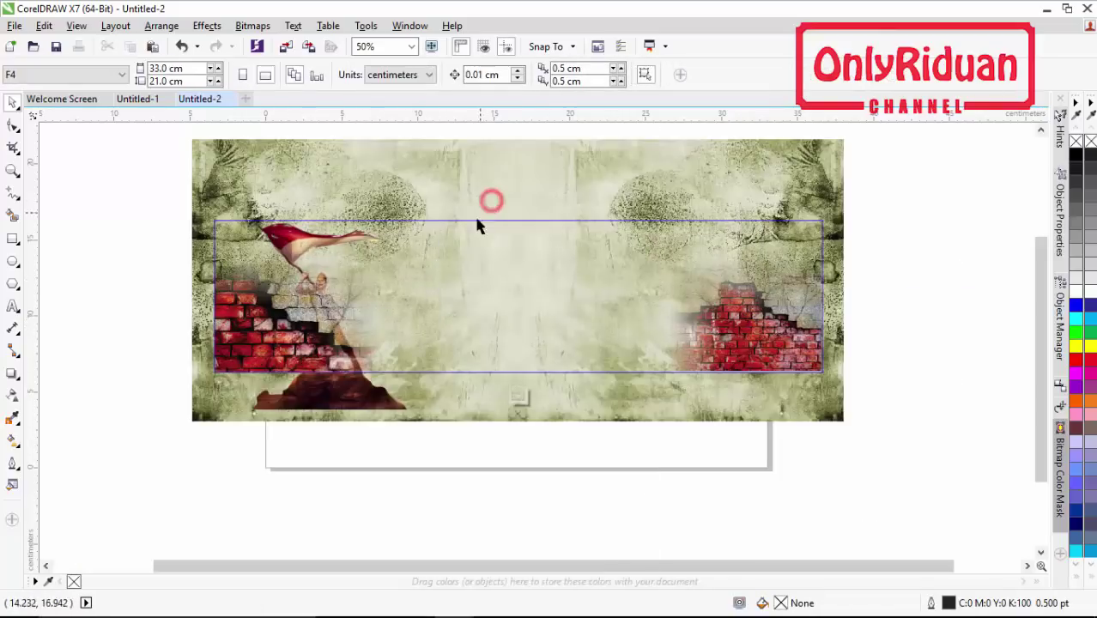
pyautogui.click(323, 252)
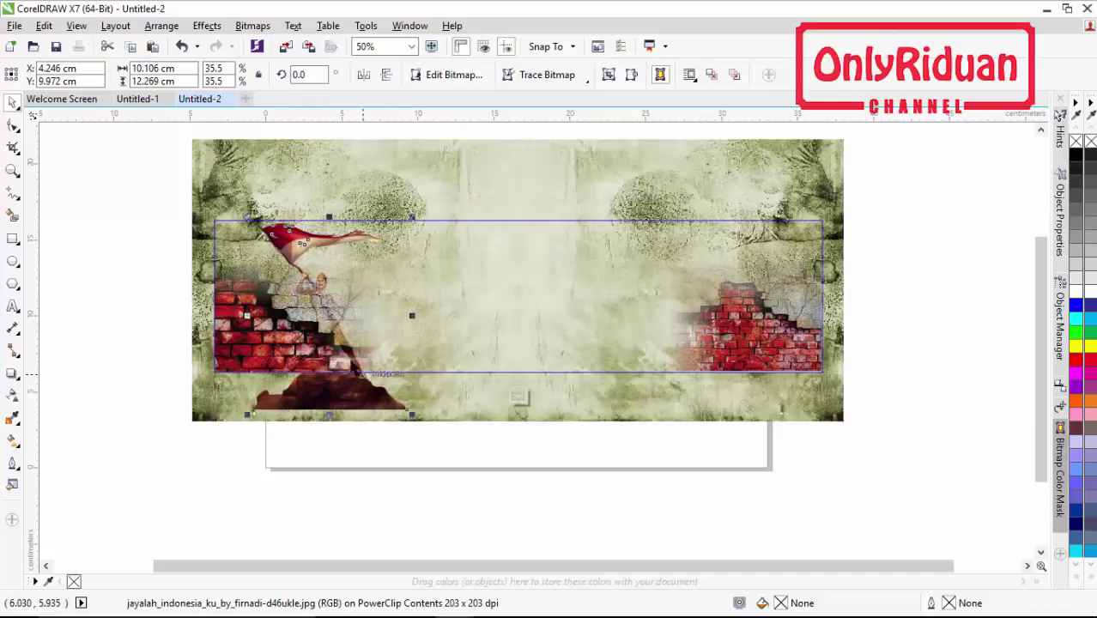
pyautogui.rightClick(327, 314)
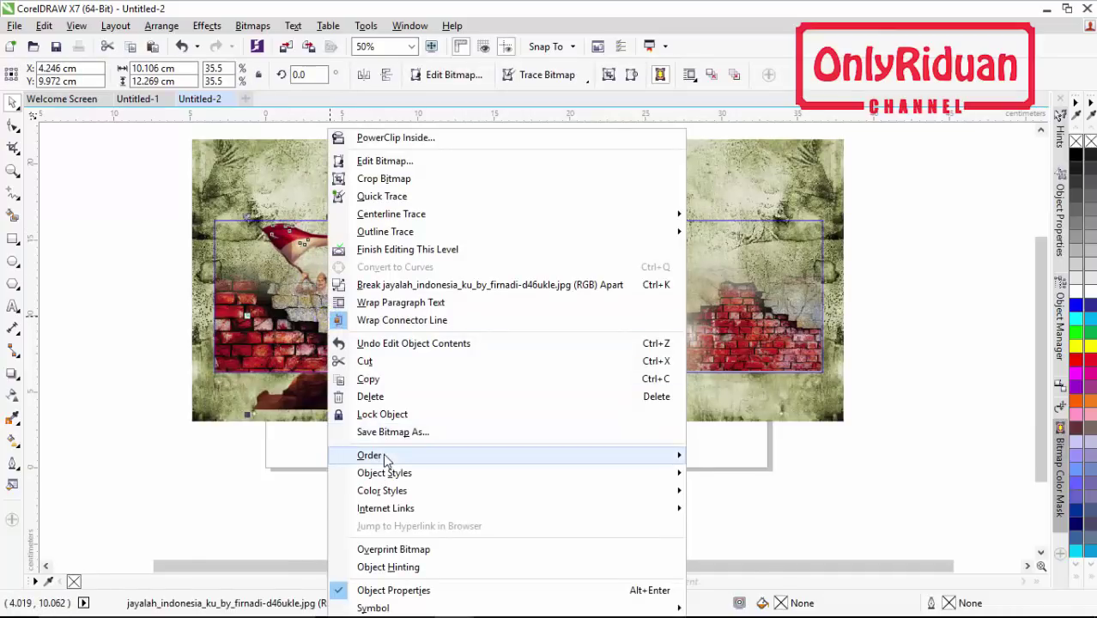
pyautogui.moveTo(385, 458)
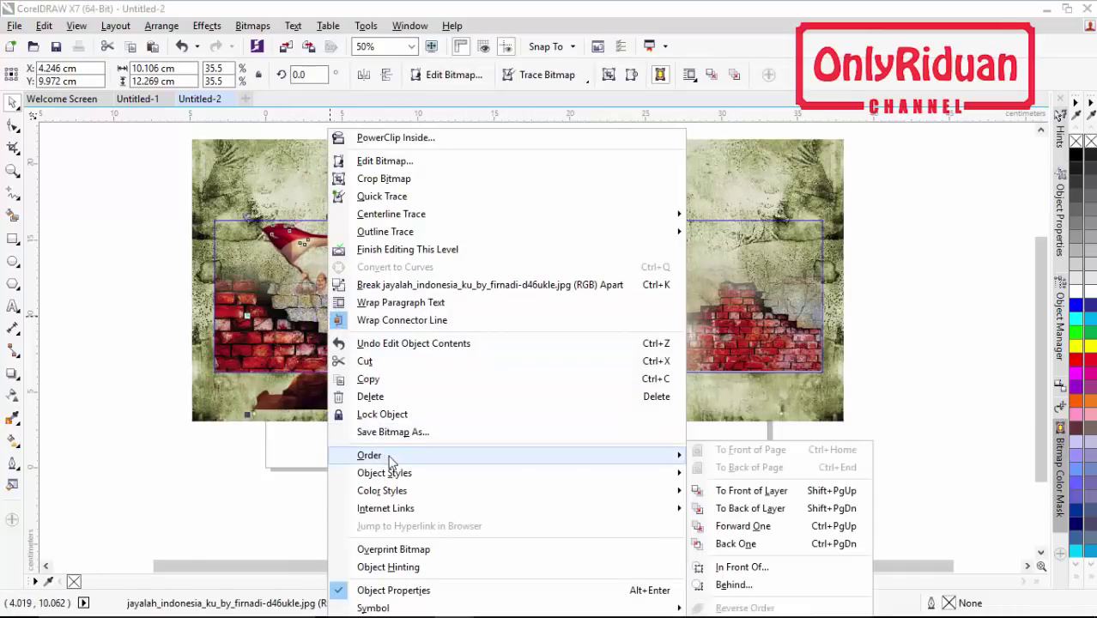
pyautogui.click(752, 492)
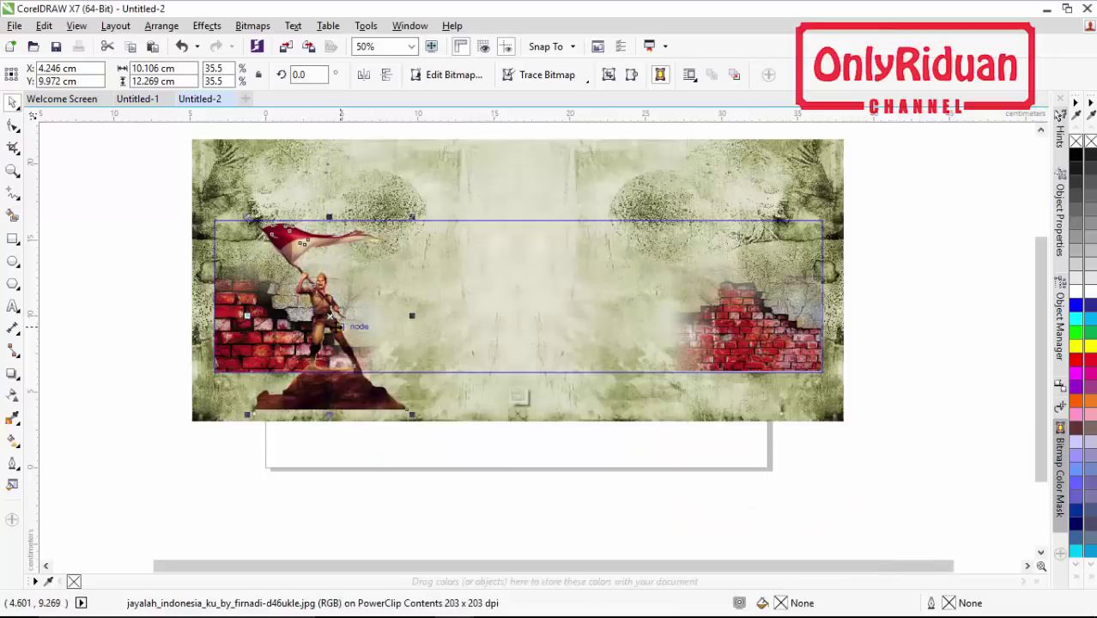
pyautogui.rightClick(316, 311)
pyautogui.click(377, 248)
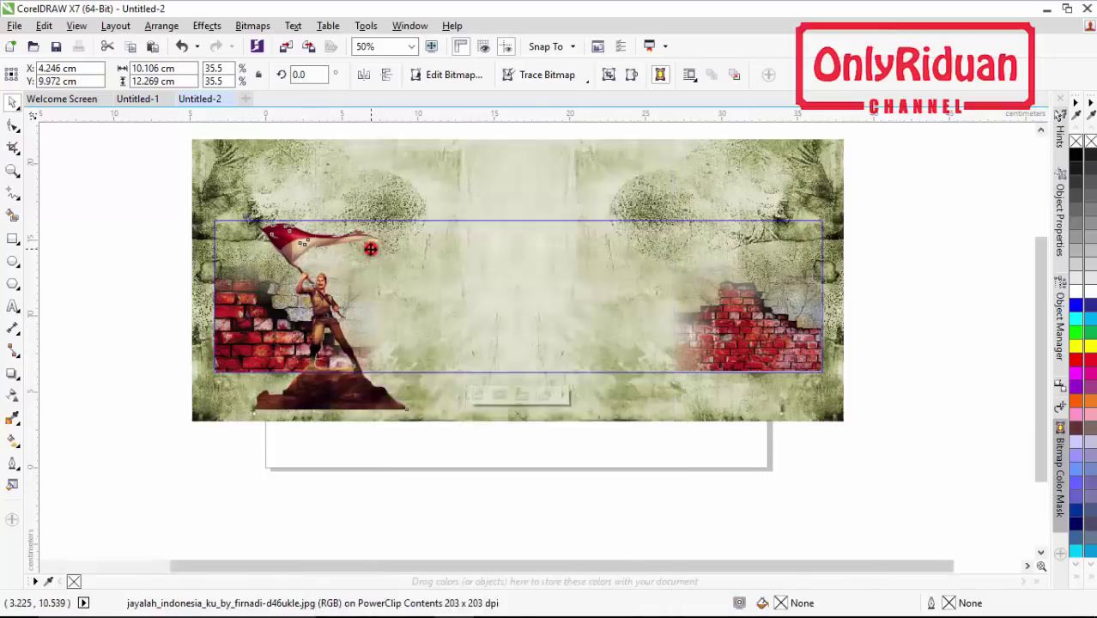
pyautogui.click(869, 326)
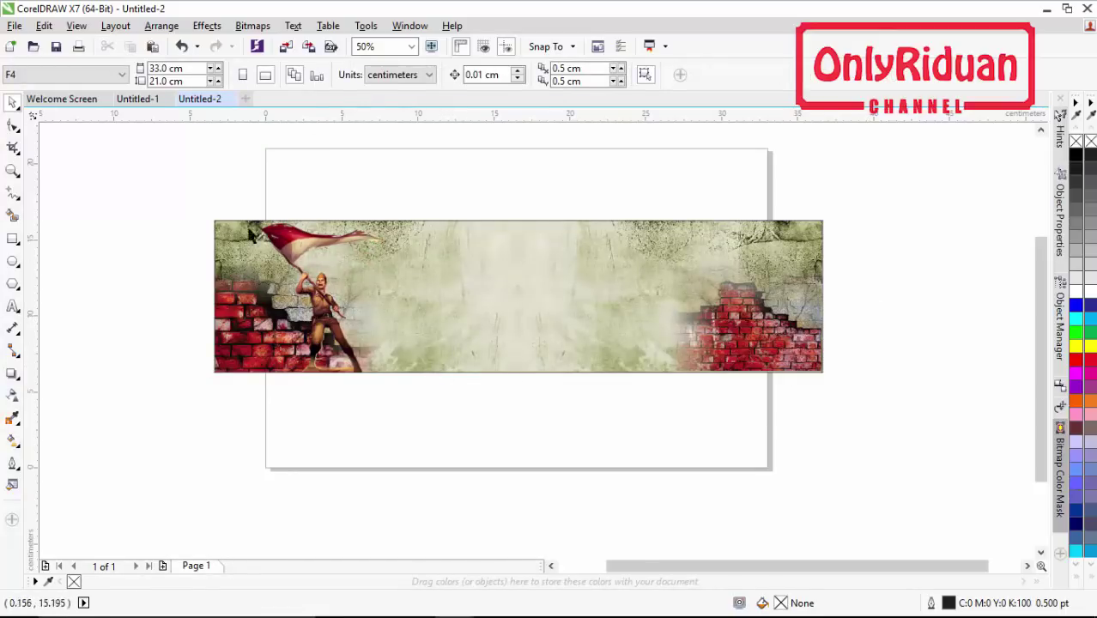
# Import the th image from the Sumpah Pemuda folder and place it over the banner's middle, enlarged to about 13 by 6.9 cm.
pyautogui.click(141, 99)
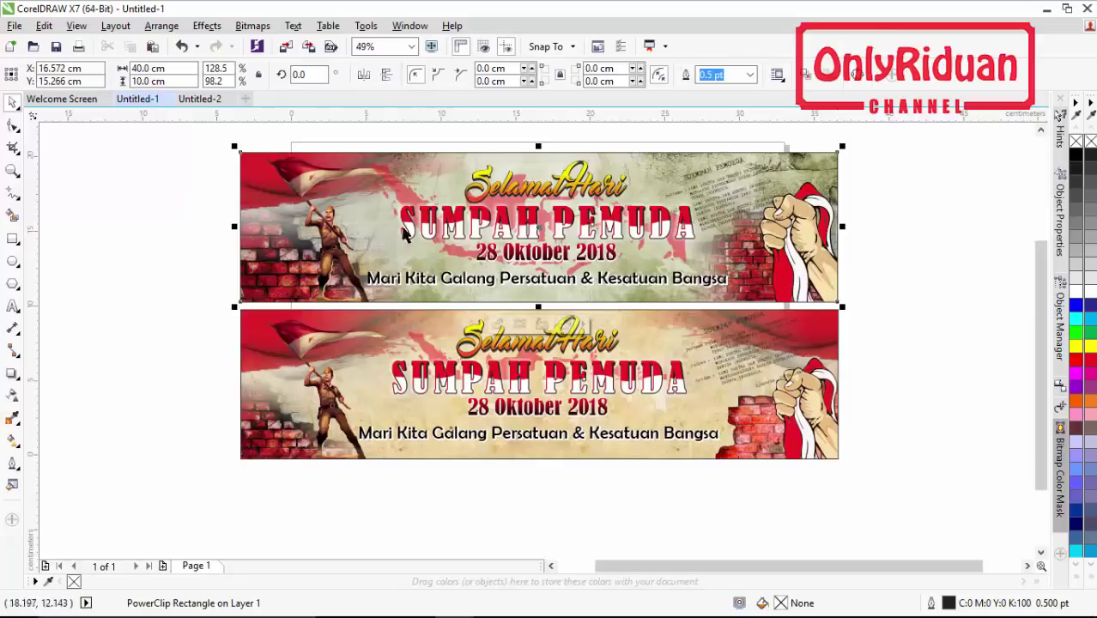
pyautogui.click(199, 99)
pyautogui.click(16, 25)
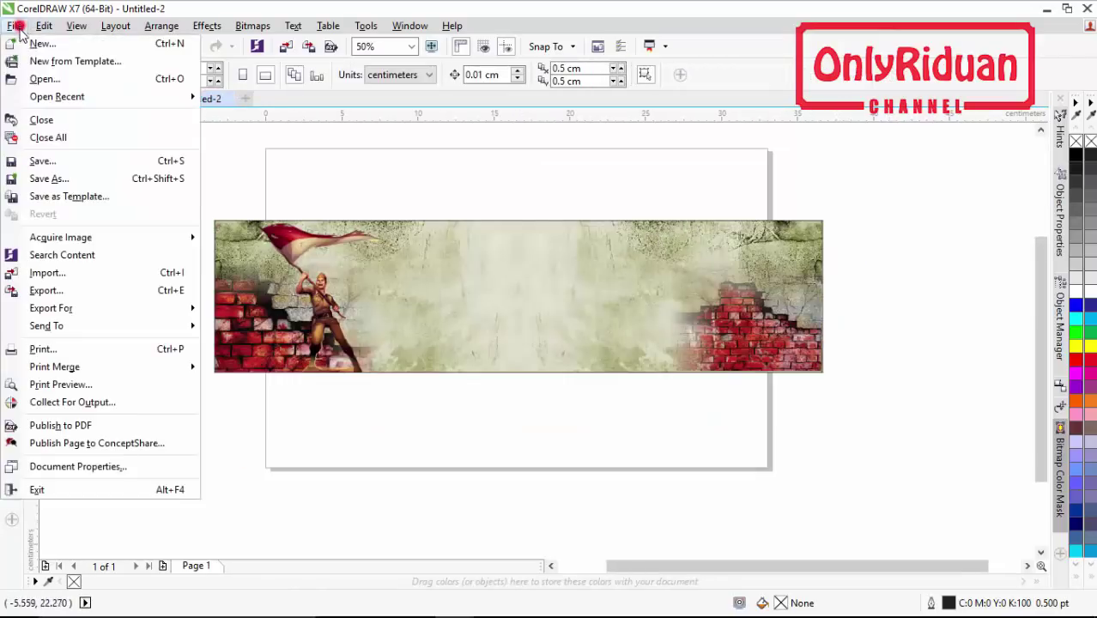
pyautogui.click(48, 272)
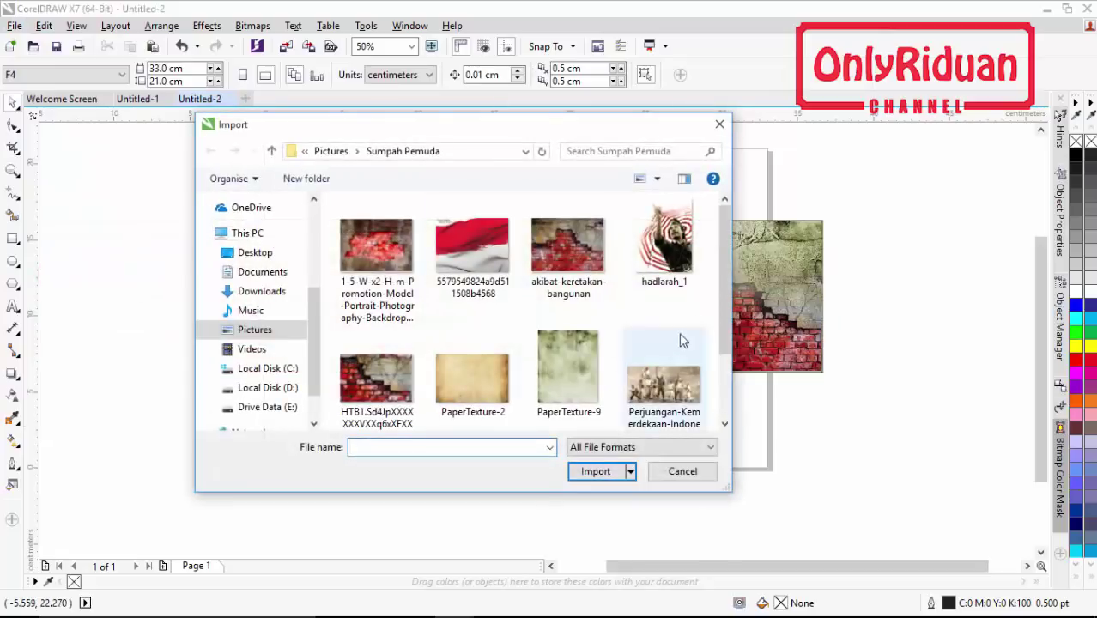
pyautogui.scroll(-2, 679, 335)
pyautogui.click(550, 381)
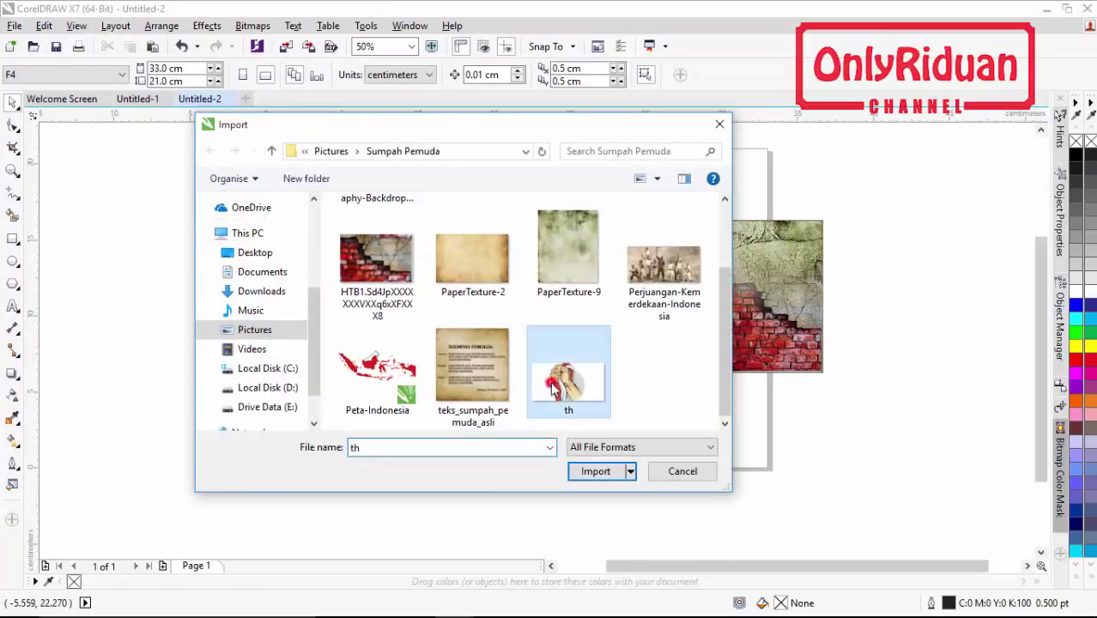
pyautogui.click(595, 472)
pyautogui.click(300, 386)
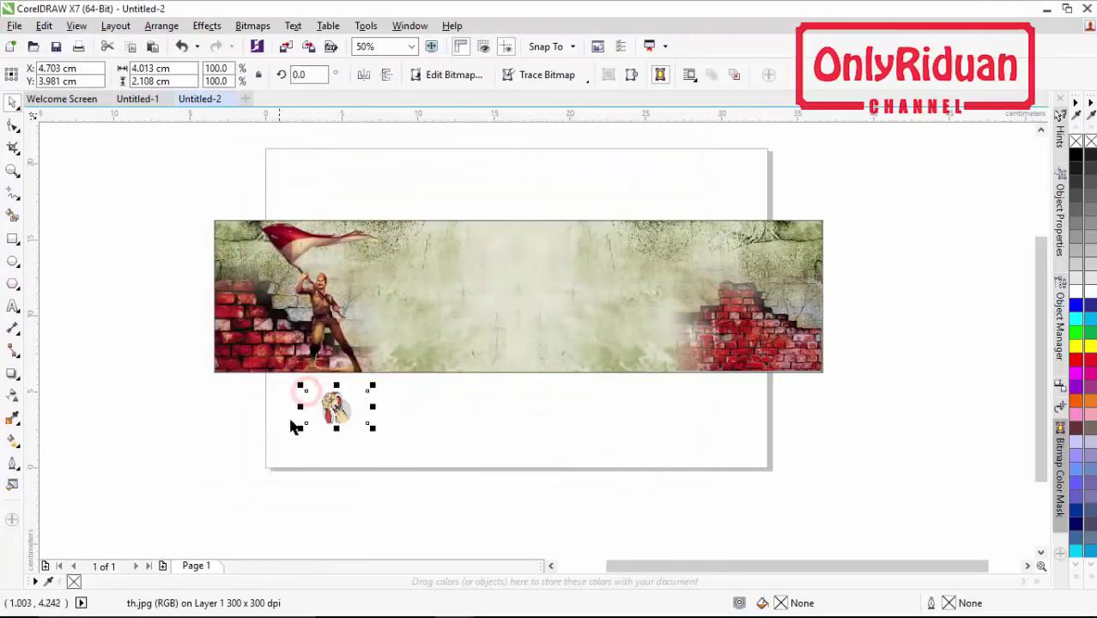
pyautogui.moveTo(371, 426); pyautogui.dragTo(505, 495)
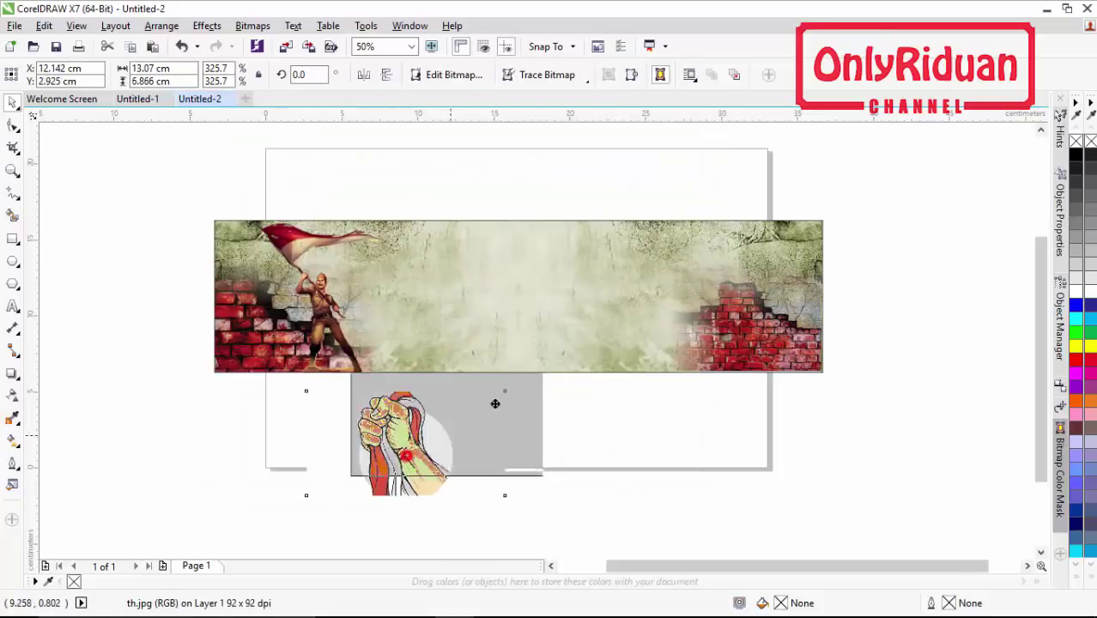
pyautogui.moveTo(494, 403); pyautogui.dragTo(536, 306)
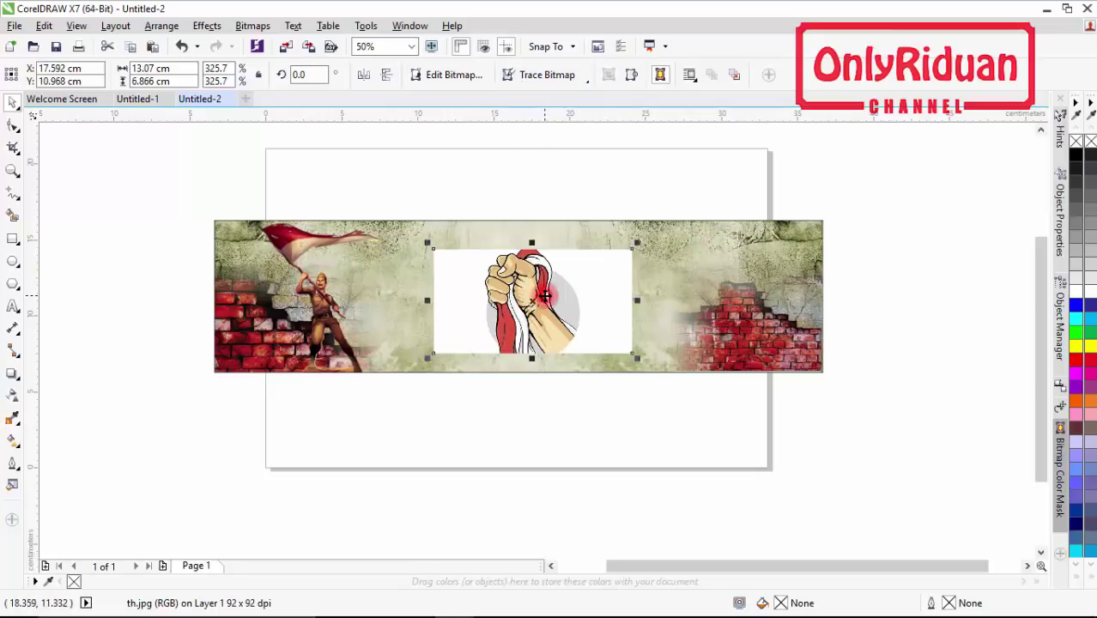
# Trace the fist image with the High Quality Image outline trace and delete the original bitmap.
pyautogui.click(541, 79)
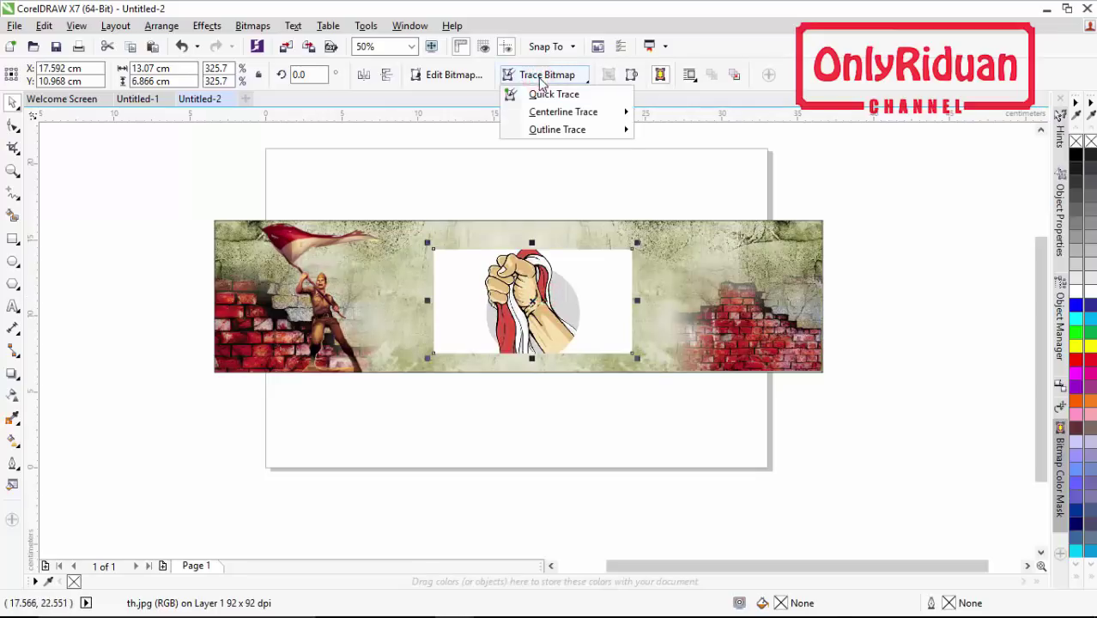
pyautogui.moveTo(540, 134)
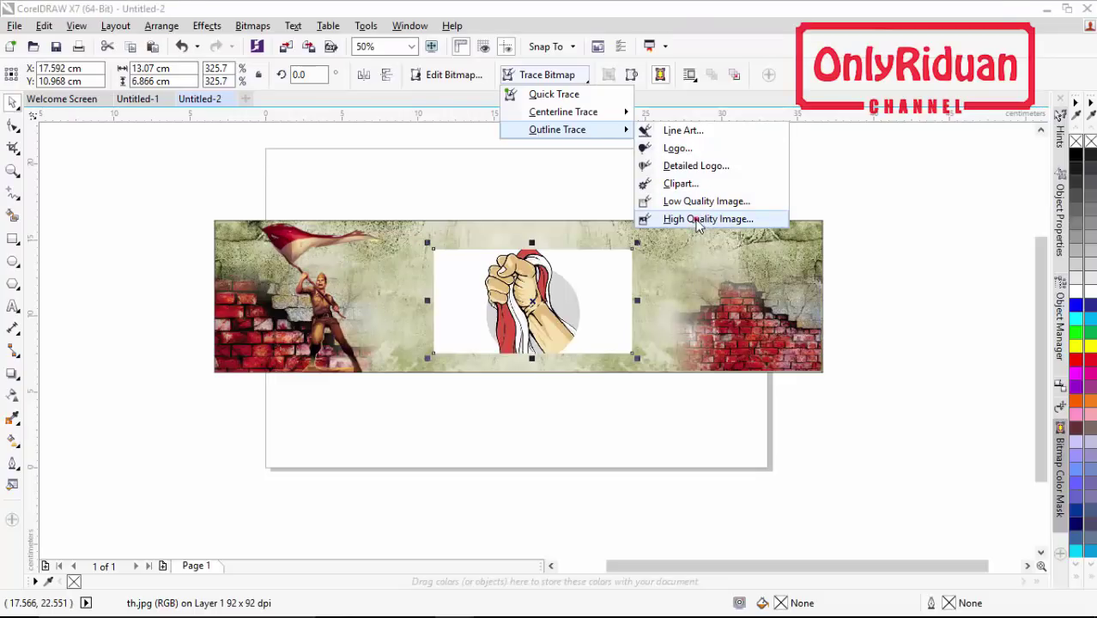
pyautogui.click(698, 221)
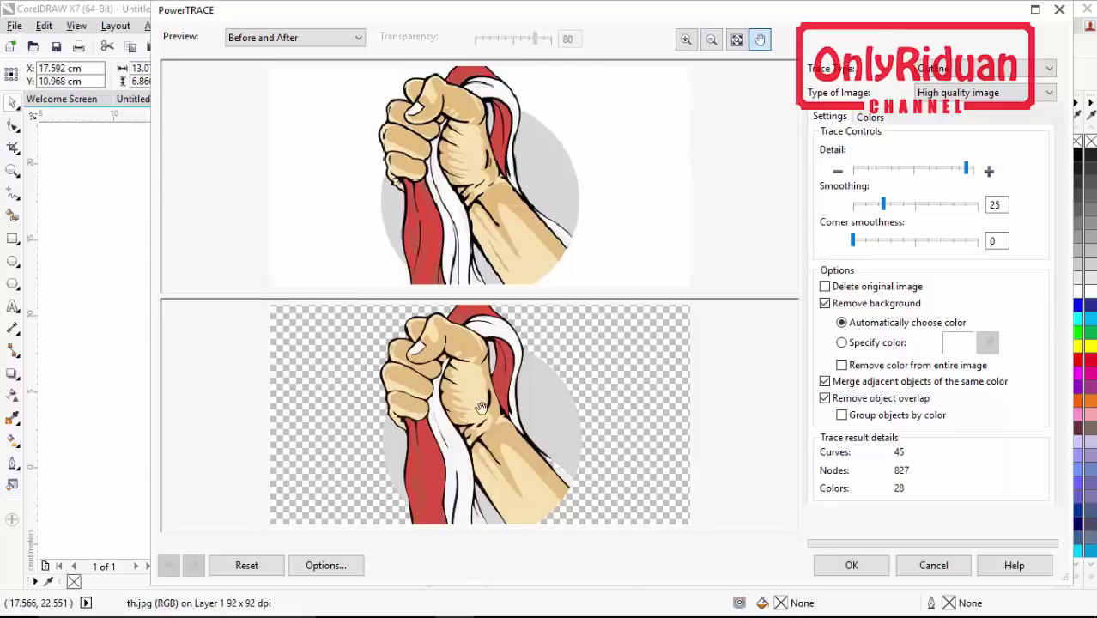
pyautogui.click(851, 565)
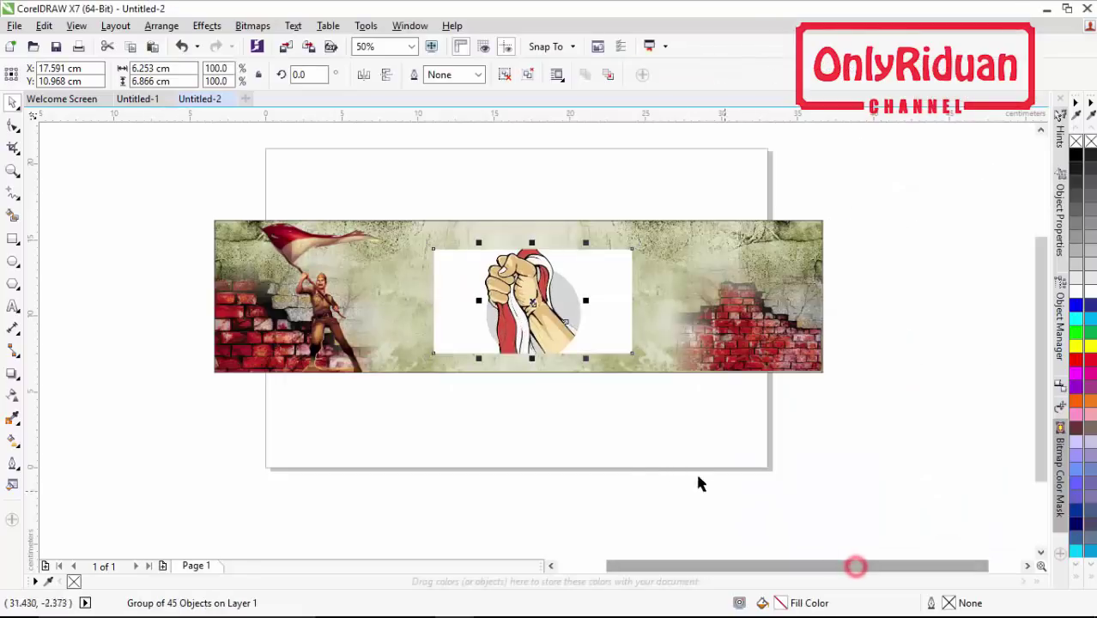
pyautogui.click(645, 410)
pyautogui.moveTo(621, 302); pyautogui.dragTo(508, 465)
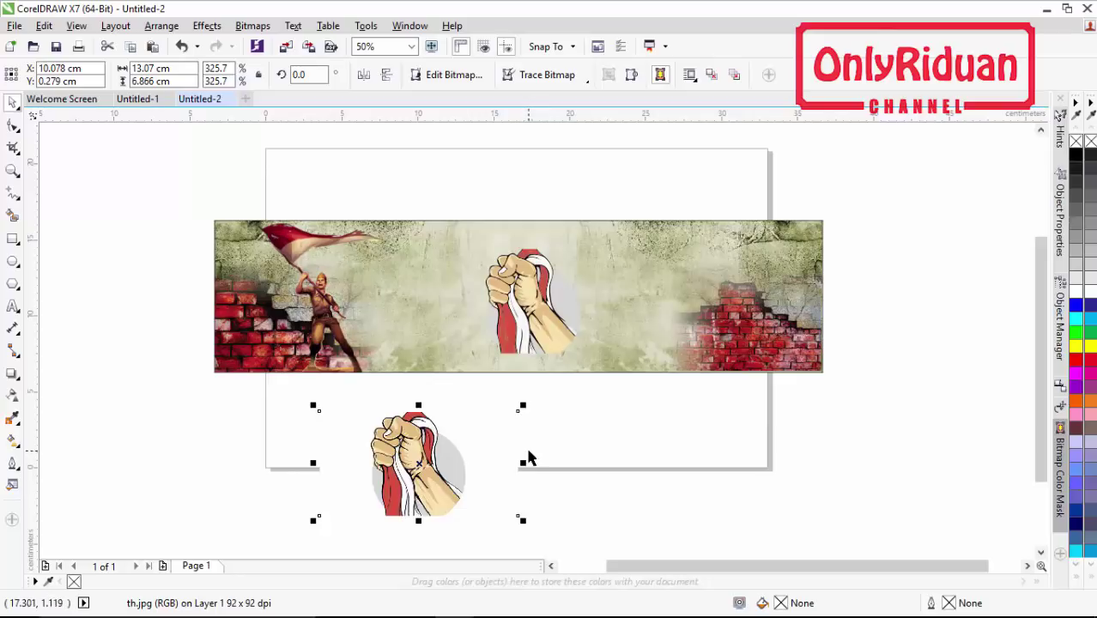
pyautogui.press('Delete')
# Move the traced fist group off the banner into the empty area below it and deselect it.
pyautogui.click(13, 171)
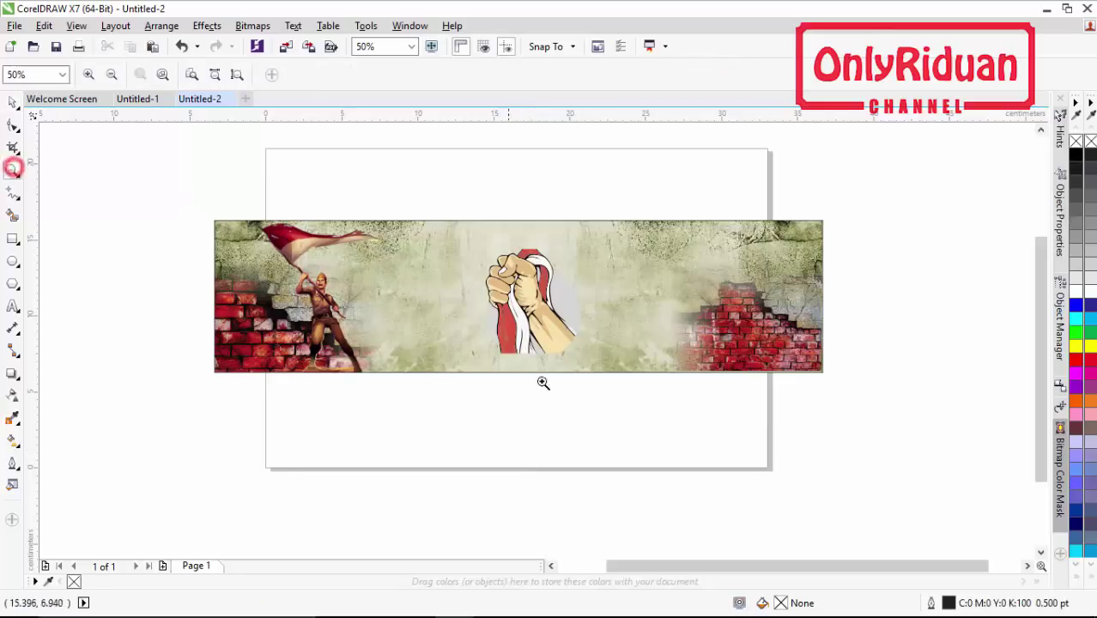
pyautogui.moveTo(622, 399); pyautogui.dragTo(437, 205)
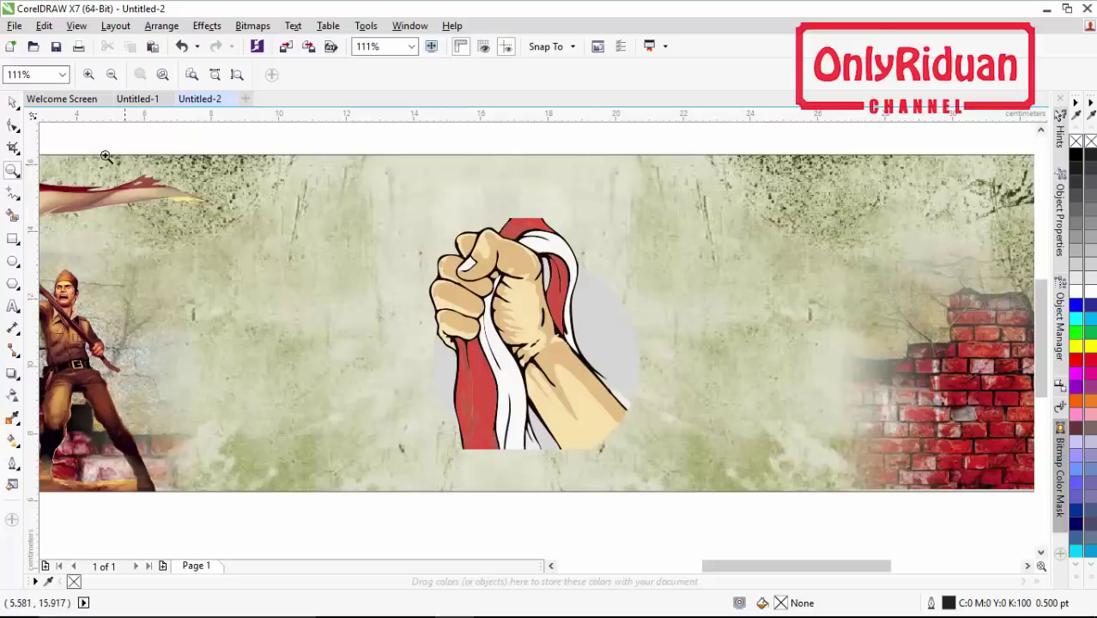
pyautogui.click(13, 102)
pyautogui.click(518, 350)
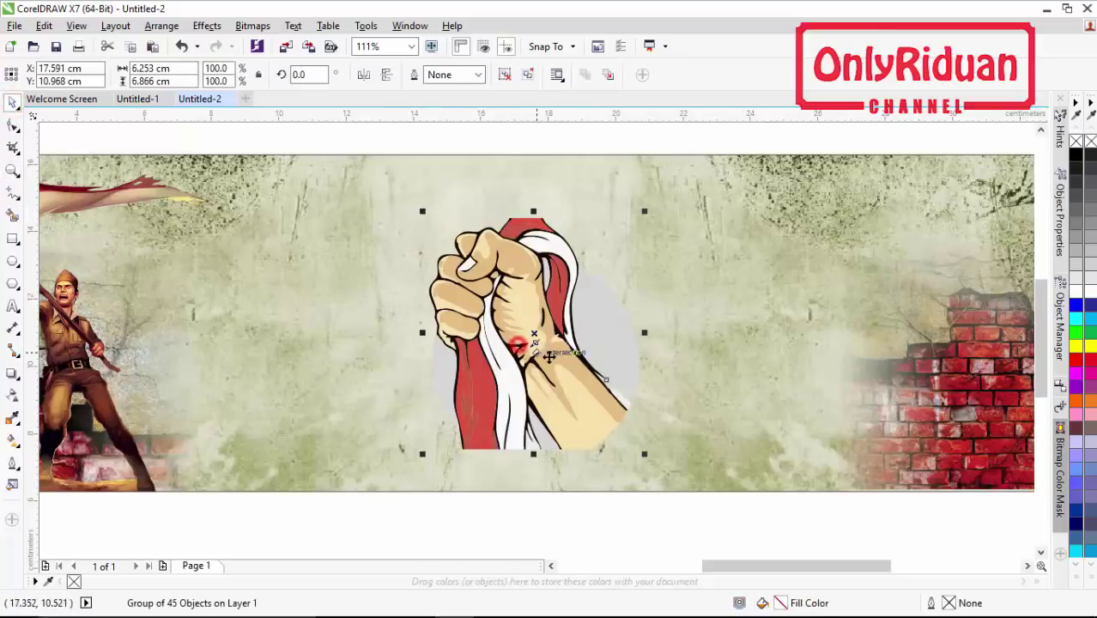
pyautogui.click(1041, 555)
pyautogui.click(1041, 554)
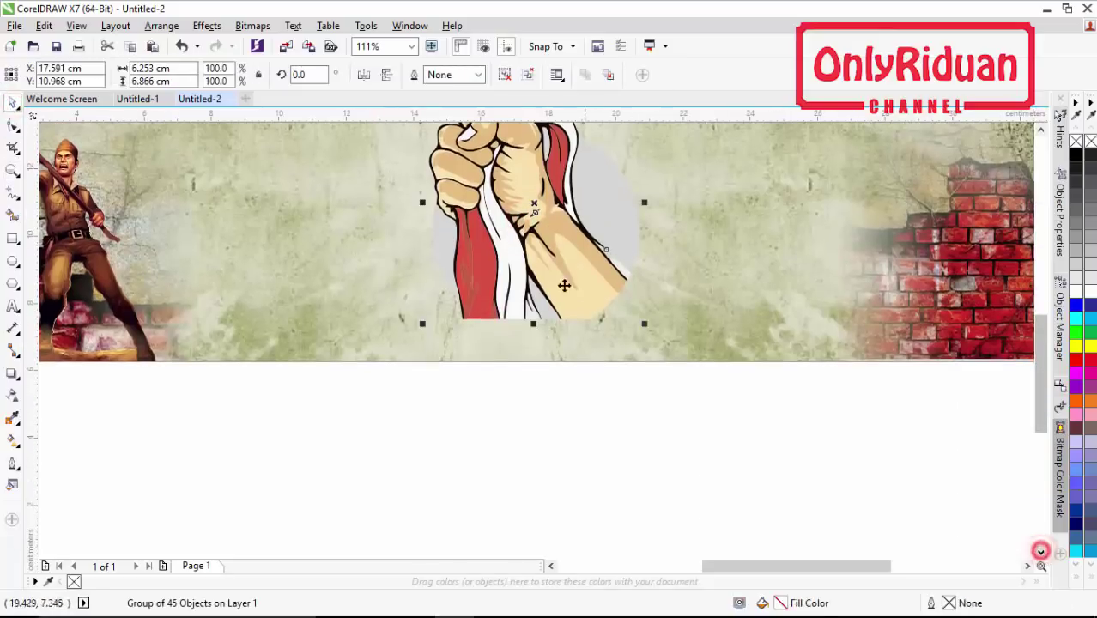
pyautogui.moveTo(538, 210); pyautogui.dragTo(557, 448)
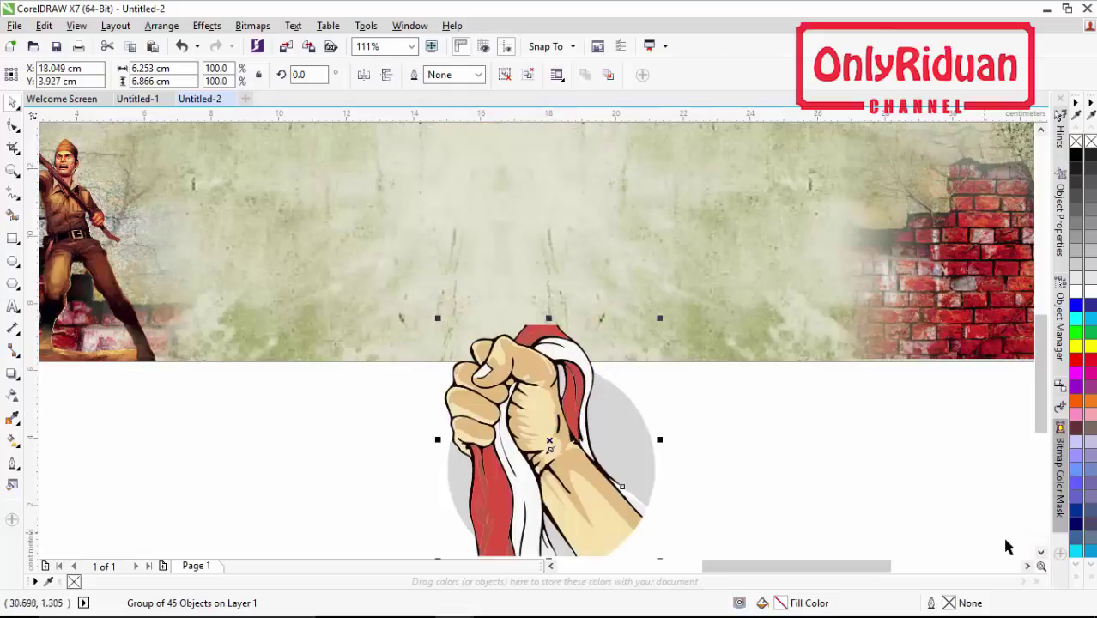
pyautogui.click(1040, 554)
pyautogui.click(1040, 554)
pyautogui.moveTo(584, 339); pyautogui.dragTo(642, 412)
pyautogui.click(760, 371)
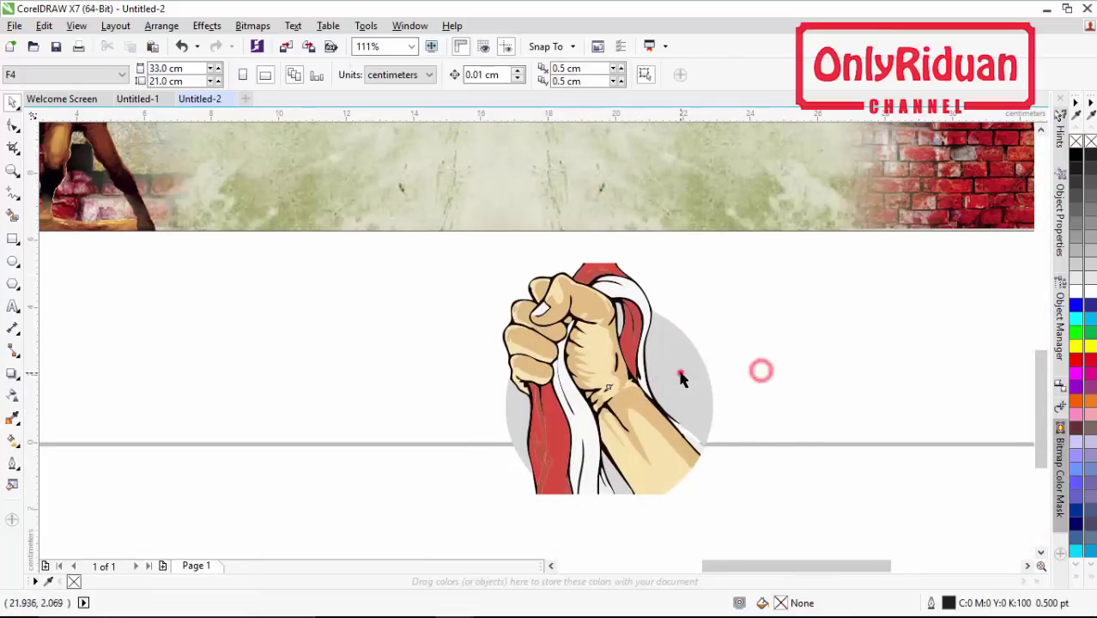
# Ungroup the traced fist into separate objects and clear the selection.
pyautogui.click(681, 380)
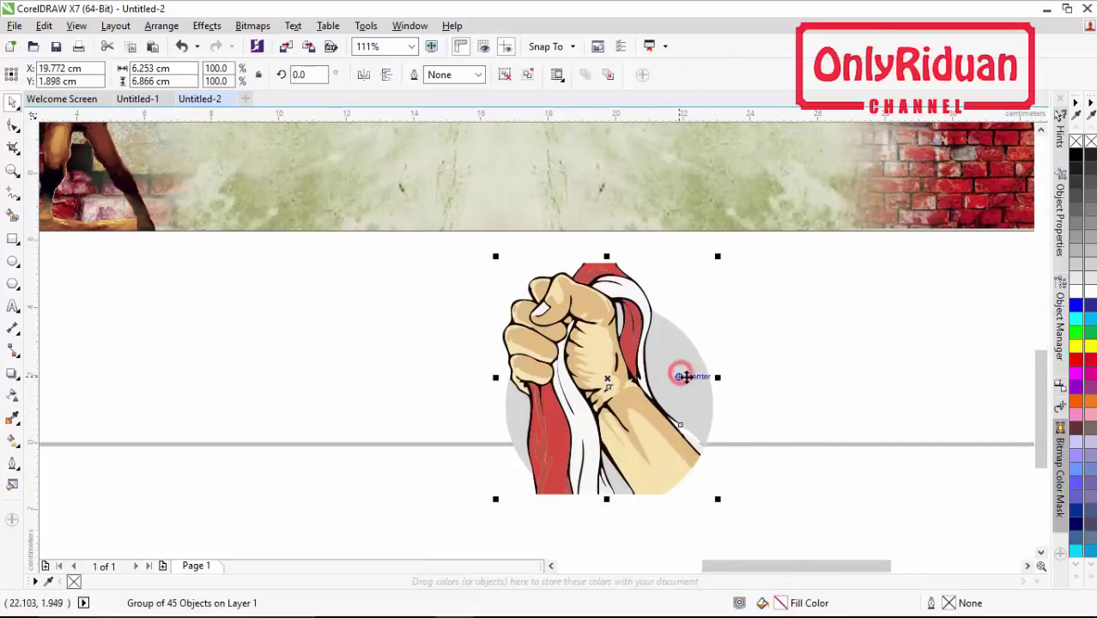
pyautogui.click(505, 75)
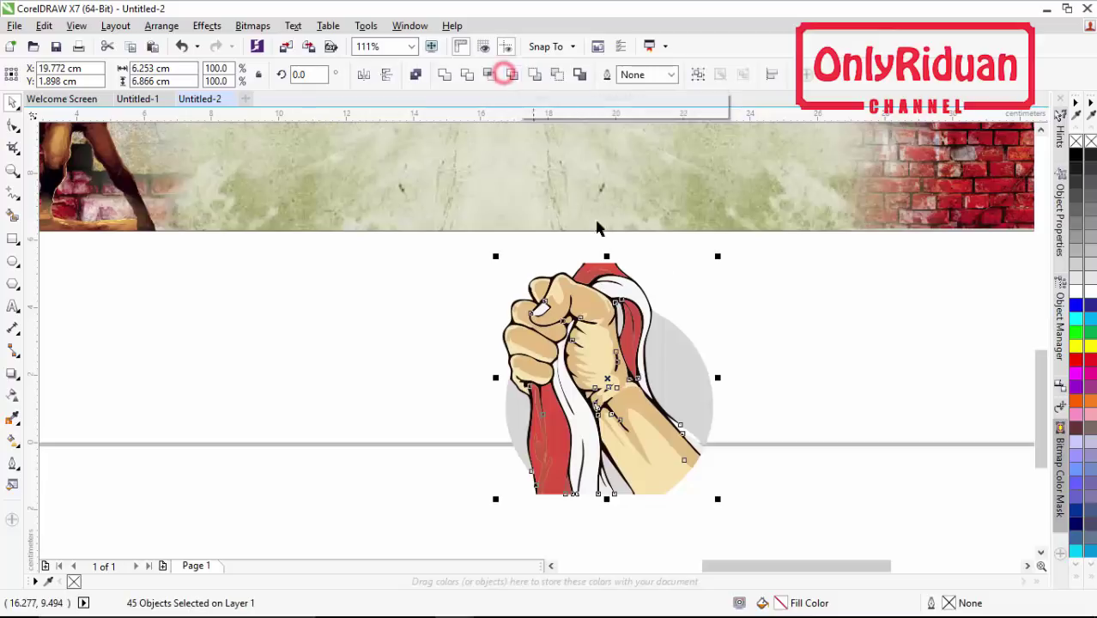
pyautogui.click(800, 340)
# Delete the grey background circle pieces around the forearm and flag, including those at the lower edge and beside the red strip.
pyautogui.click(686, 375)
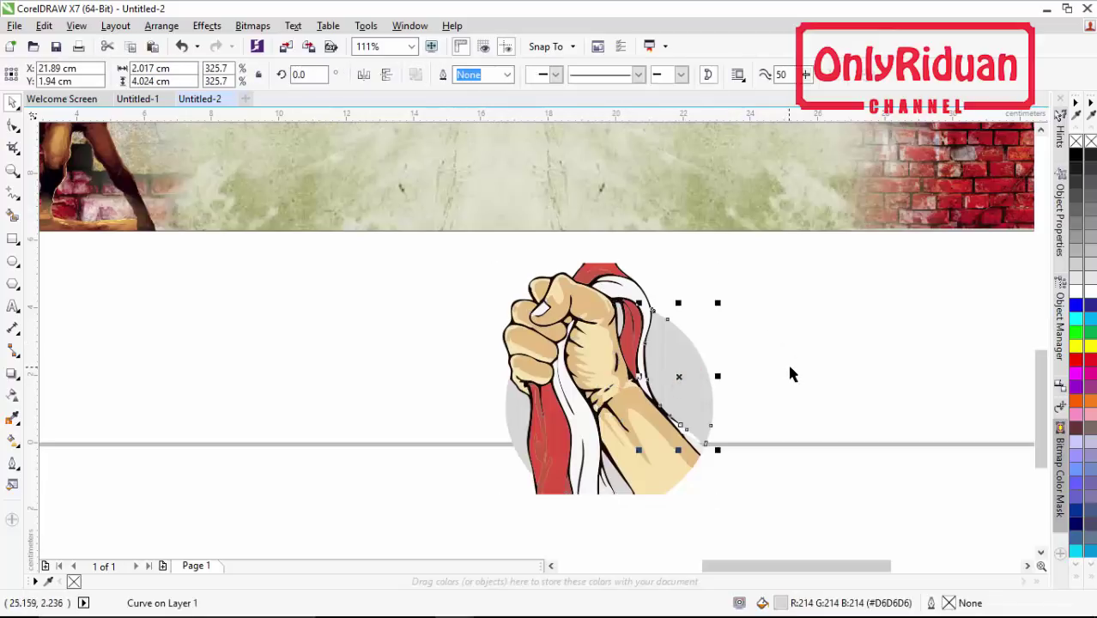
pyautogui.press('Delete')
pyautogui.click(622, 487)
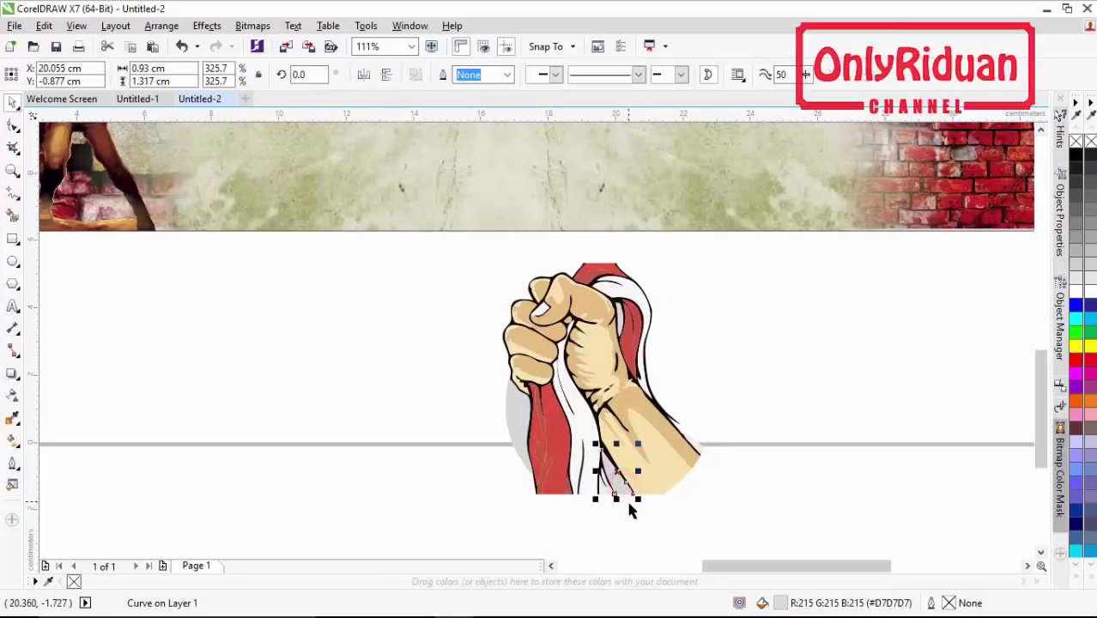
pyautogui.press('Delete')
pyautogui.click(698, 452)
pyautogui.press('Delete')
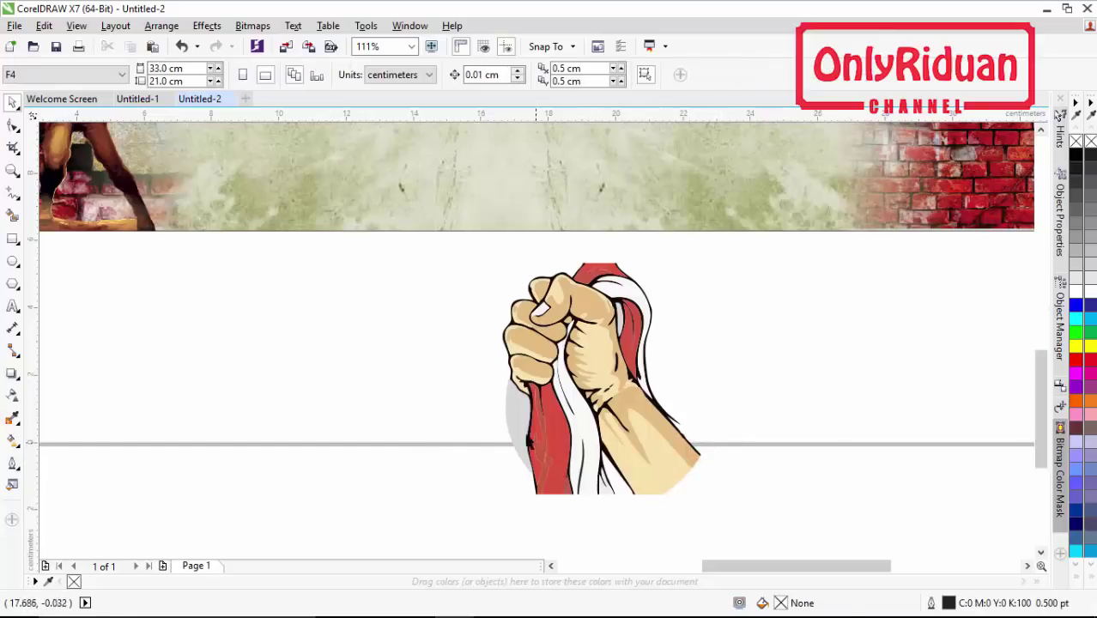
pyautogui.click(519, 429)
pyautogui.press('Delete')
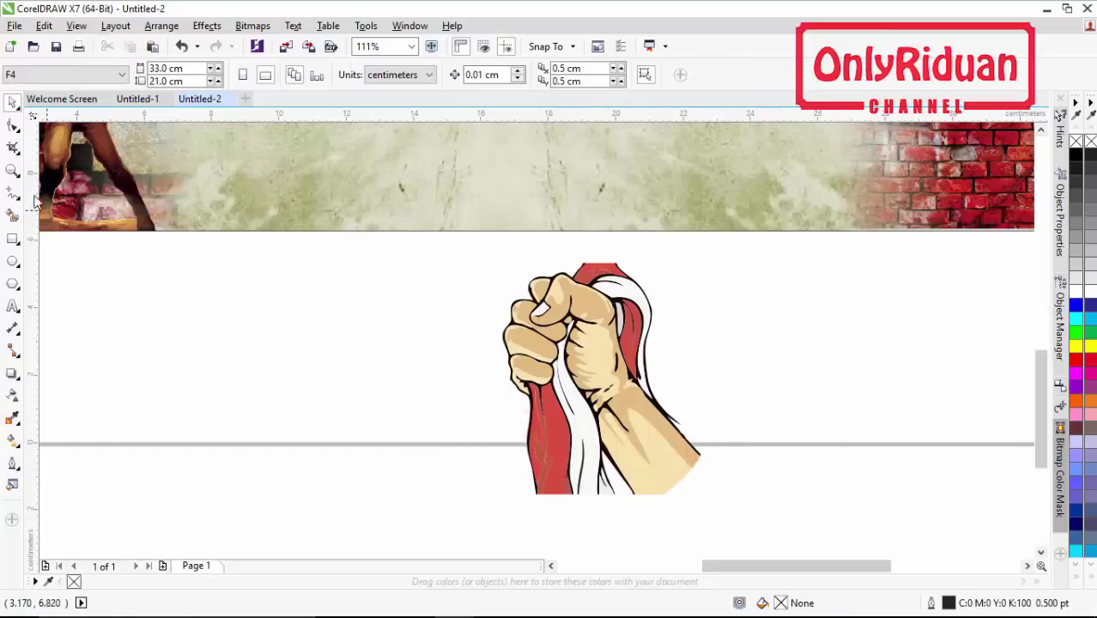
# Weld the darker red shading and the brighter red shape of the flag piece above the fist into one object.
pyautogui.click(15, 172)
pyautogui.moveTo(568, 367); pyautogui.dragTo(744, 524)
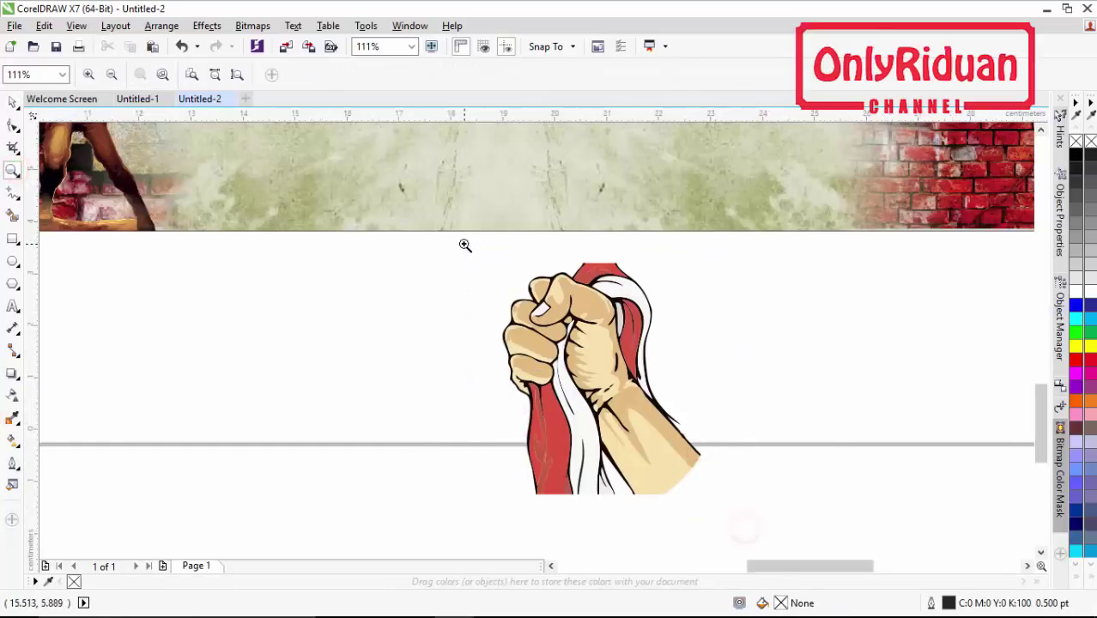
pyautogui.click(15, 103)
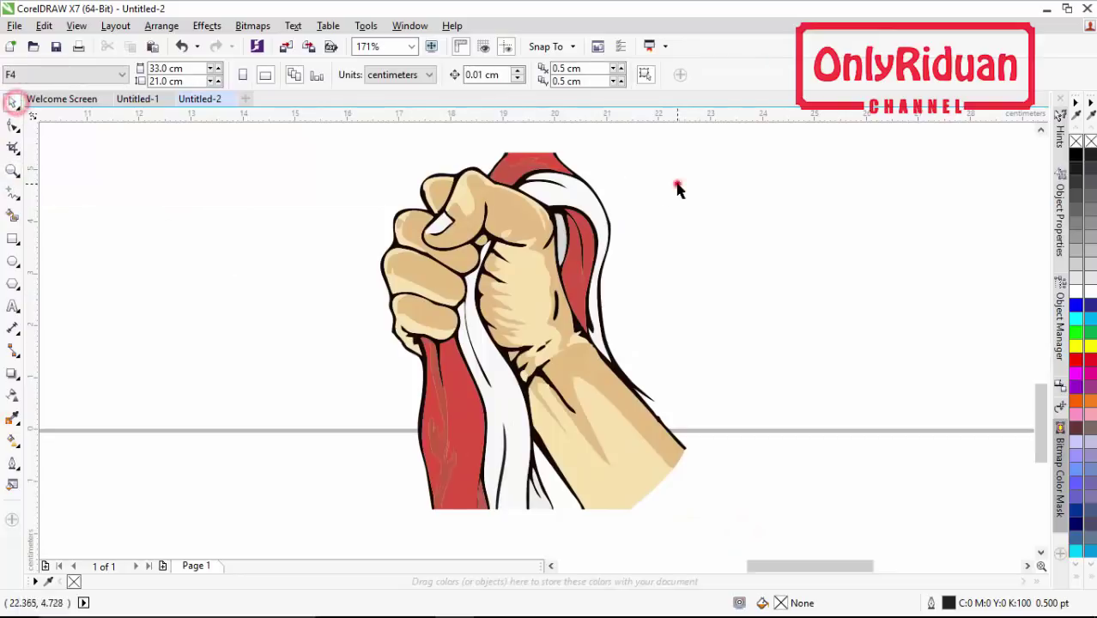
pyautogui.click(678, 183)
pyautogui.click(512, 169)
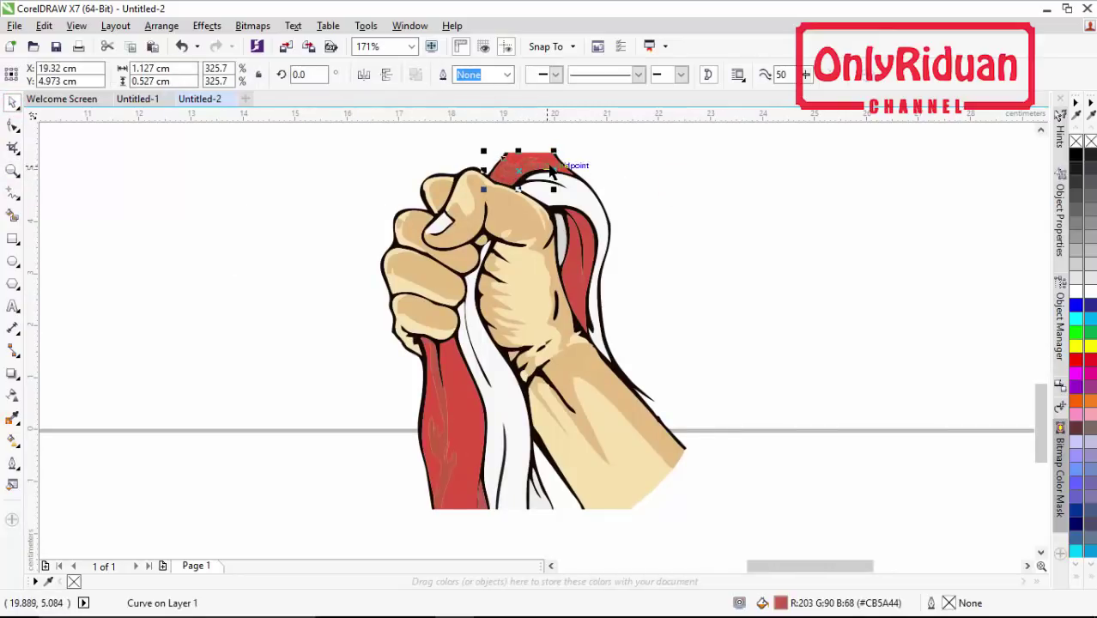
pyautogui.scroll(2, 553, 197)
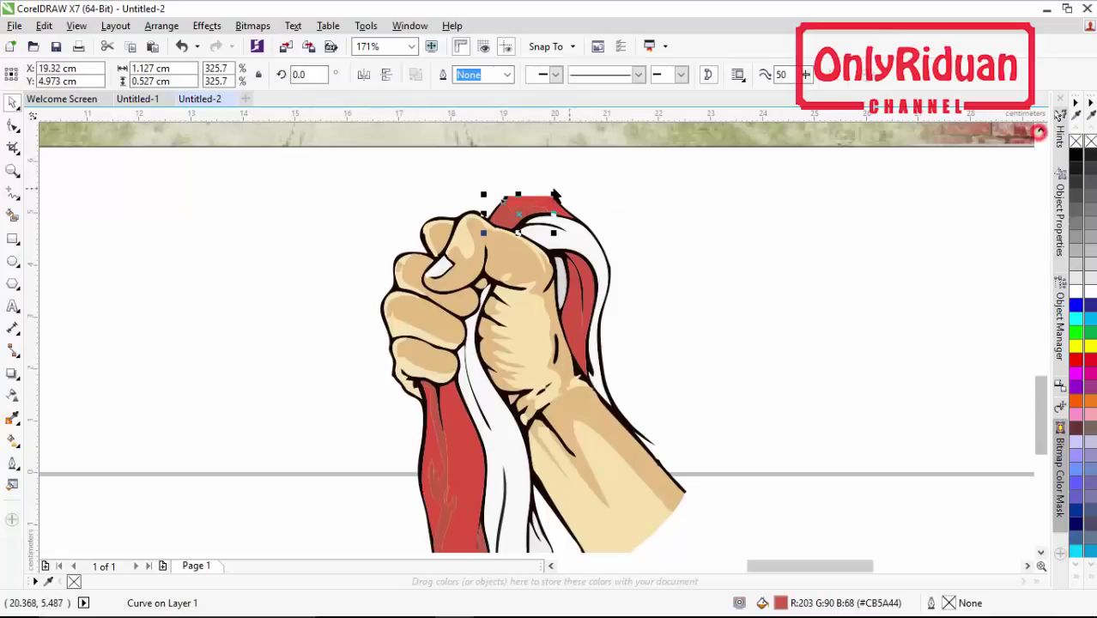
pyautogui.scroll(1, 526, 201)
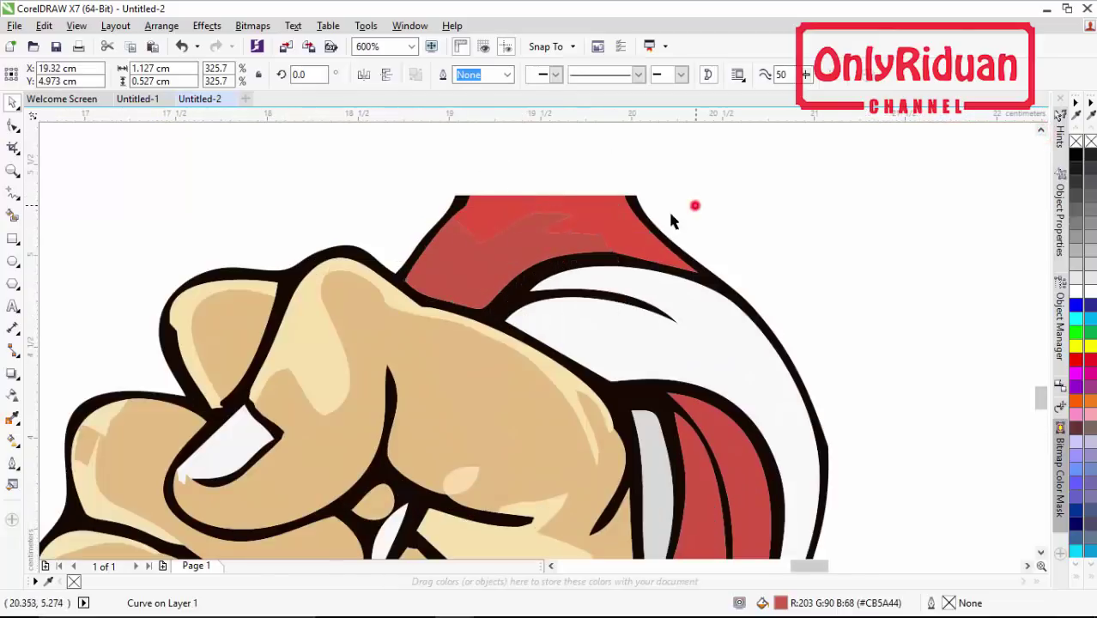
pyautogui.click(695, 205)
pyautogui.keyDown('shift'); pyautogui.click(443, 259); pyautogui.keyUp('shift')
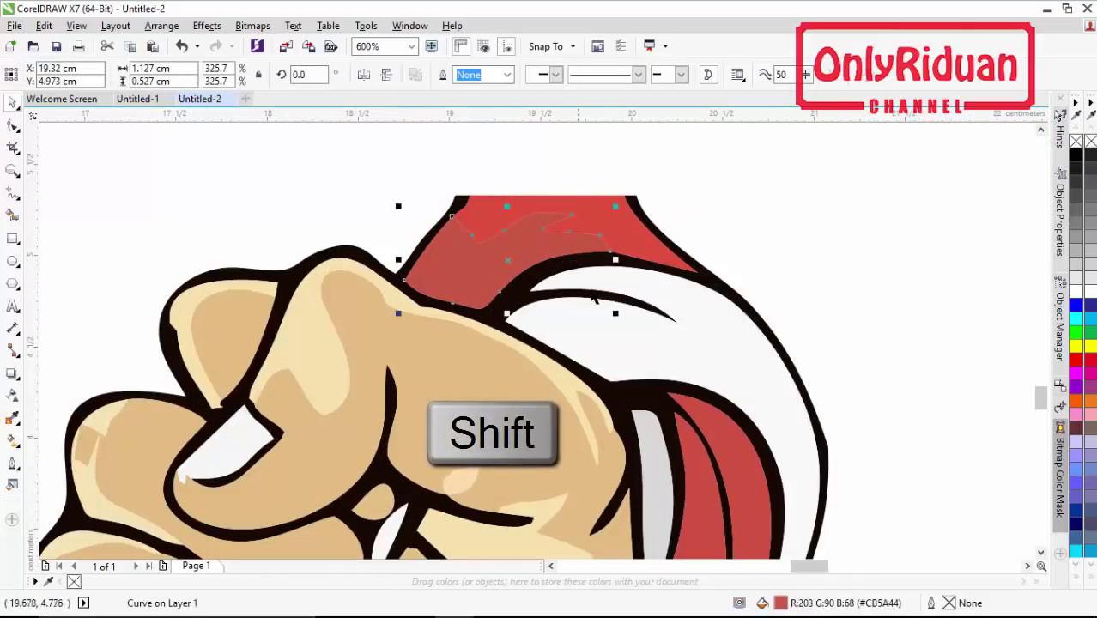
pyautogui.keyDown('shift'); pyautogui.click(633, 237); pyautogui.keyUp('shift')
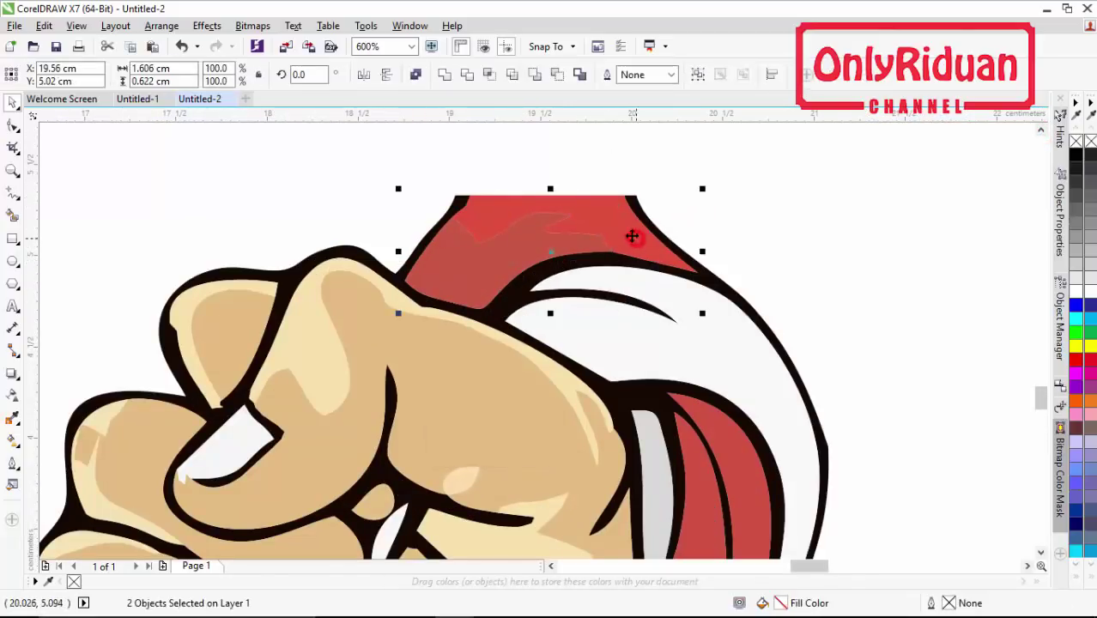
pyautogui.click(448, 75)
# Weld the dark shading and the remaining thin-edged red piece into the main red flag strip below the fist.
pyautogui.scroll(-2, 495, 474)
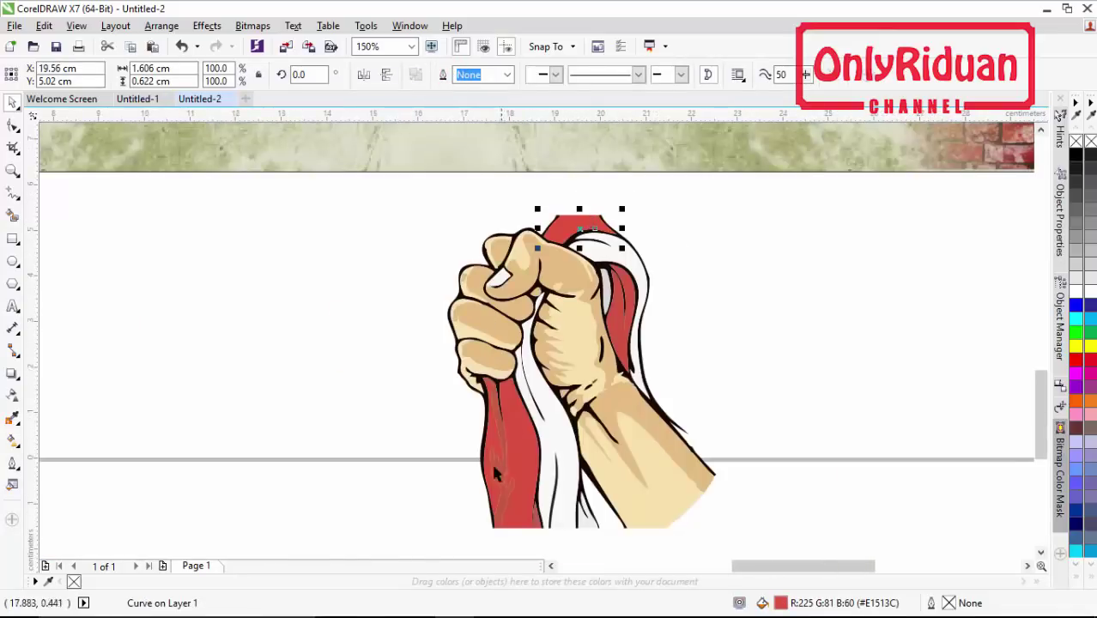
pyautogui.scroll(2, 498, 472)
pyautogui.keyDown('shift'); pyautogui.click(525, 393); pyautogui.keyUp('shift')
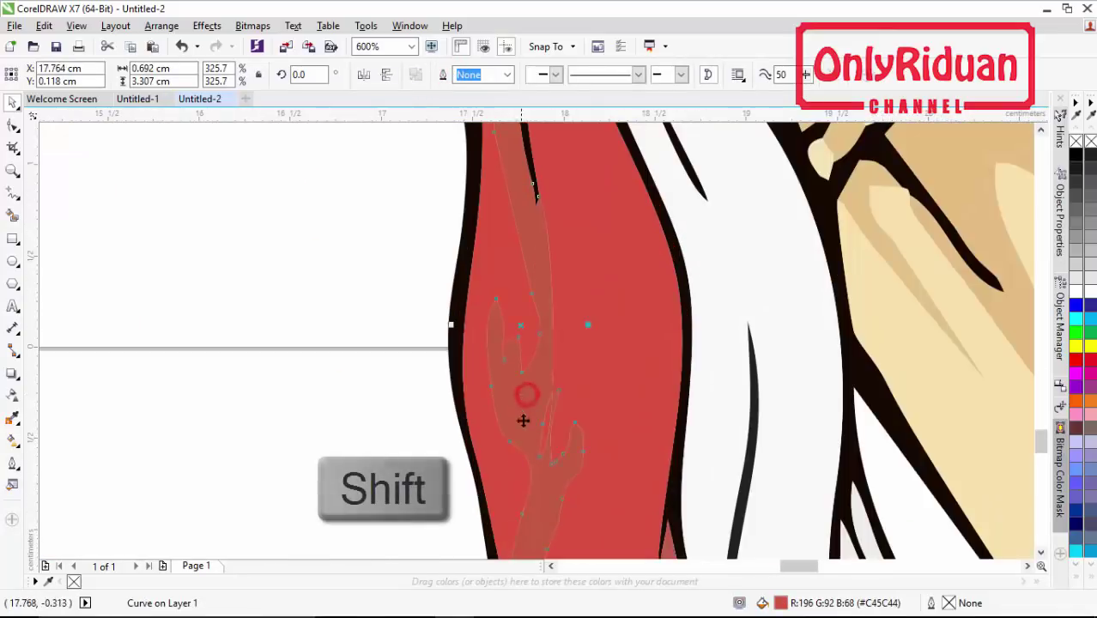
pyautogui.keyDown('shift'); pyautogui.click(637, 283); pyautogui.keyUp('shift')
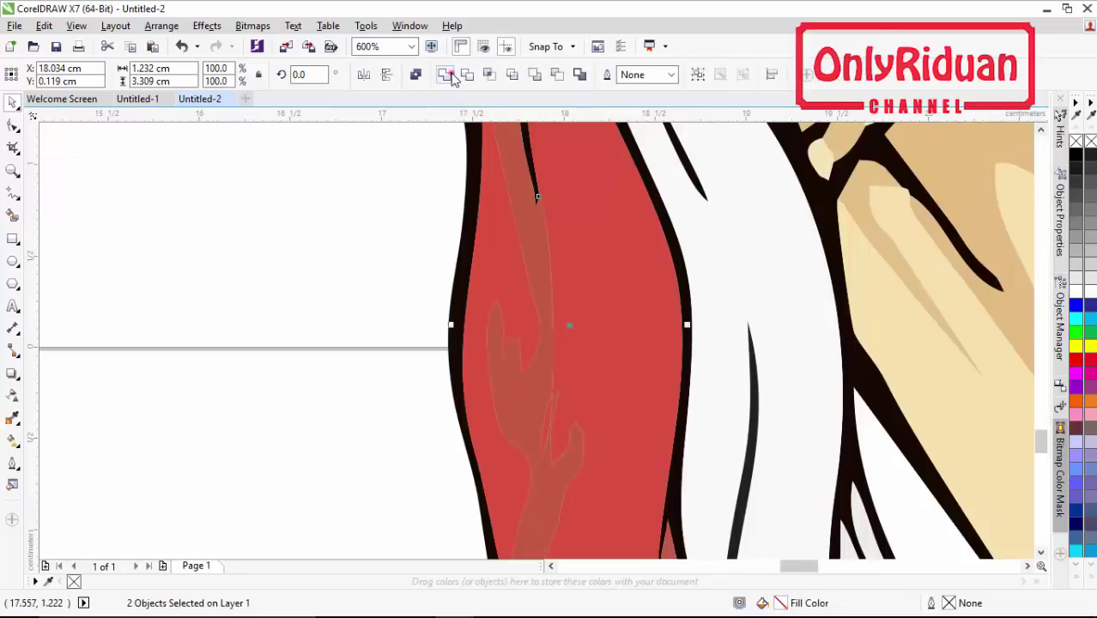
pyautogui.click(447, 74)
pyautogui.click(331, 196)
pyautogui.click(500, 282)
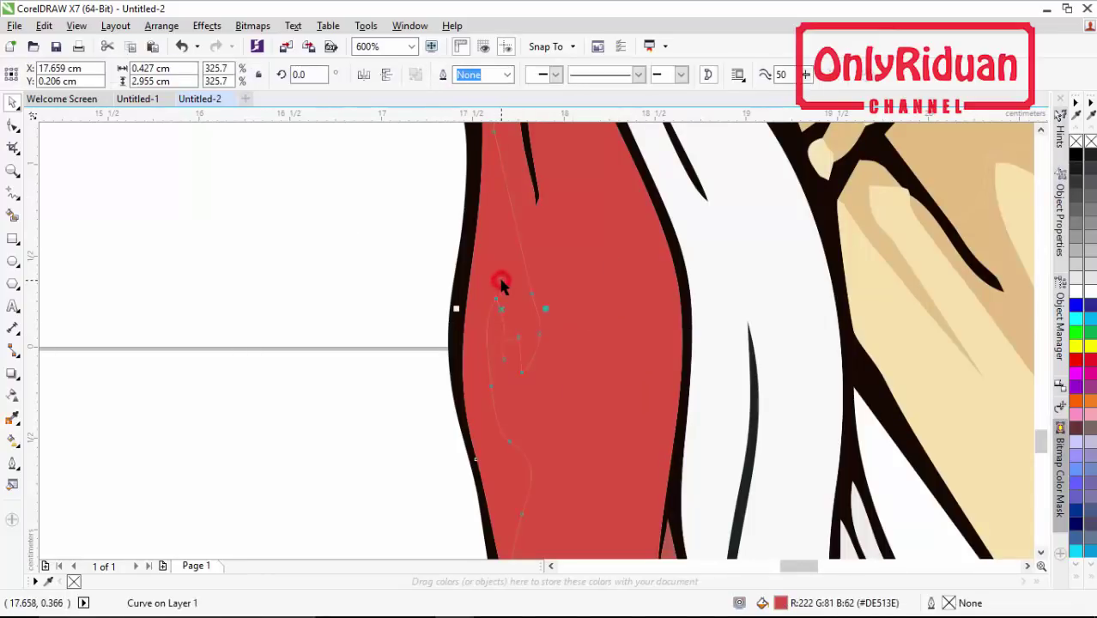
pyautogui.keyDown('shift'); pyautogui.click(590, 289); pyautogui.keyUp('shift')
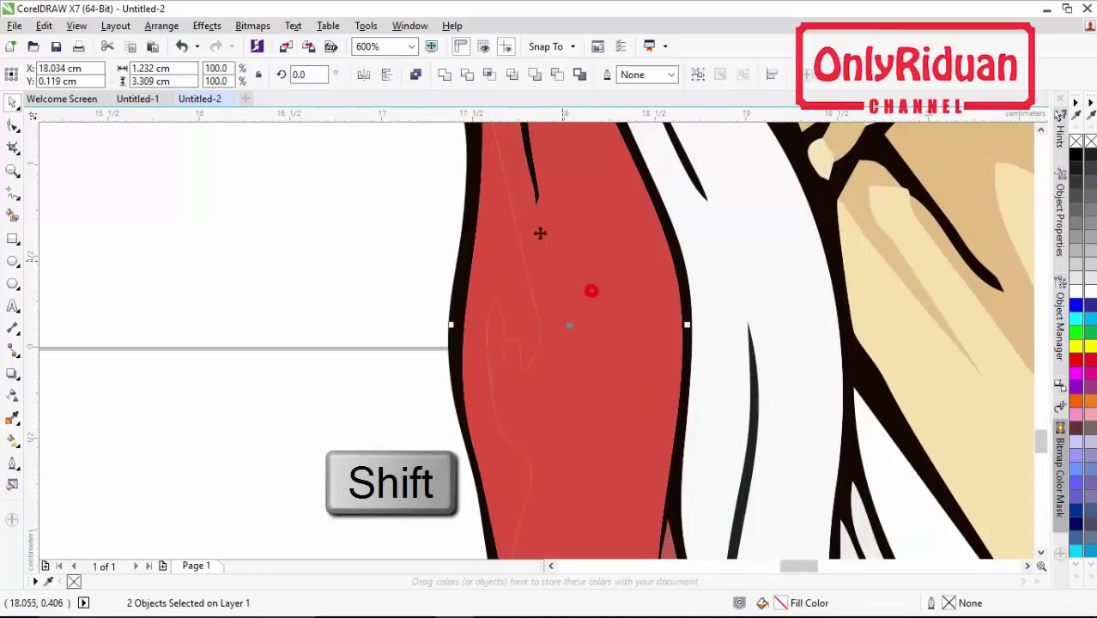
pyautogui.click(444, 75)
# Fill the red flag strip below the fist and the red fold behind the wrist with C:0 M:100 Y:100 K:0.
pyautogui.press('F3')
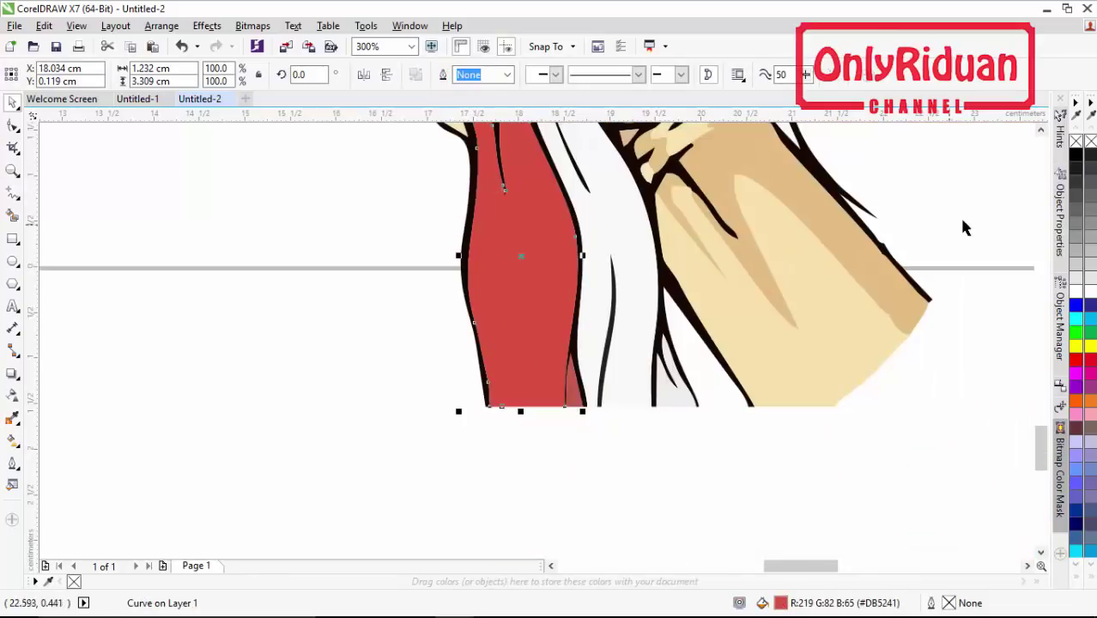
pyautogui.scroll(3, 1040, 137)
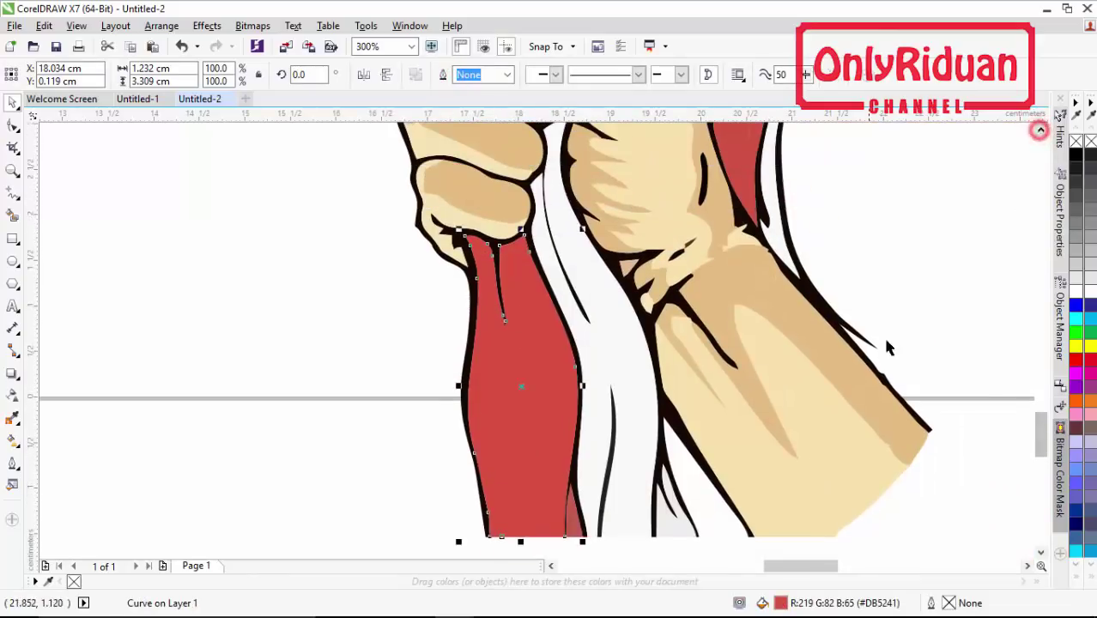
pyautogui.click(1089, 360)
pyautogui.click(710, 176)
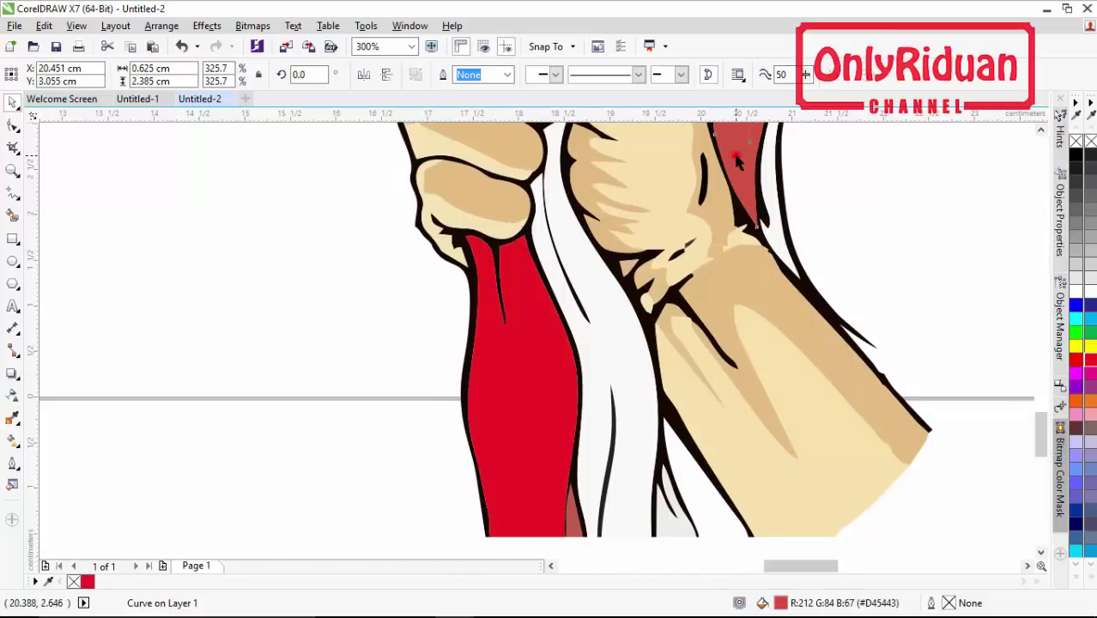
pyautogui.click(1090, 362)
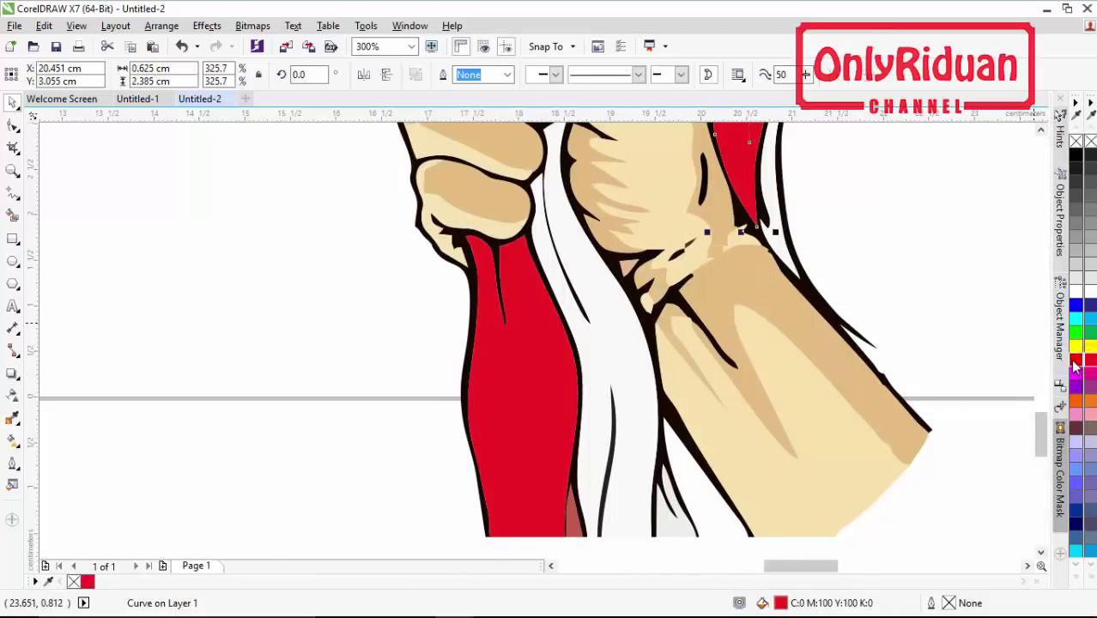
# Fill the narrow grey sliver between the fist and the red flag fold with white, and deselect it.
pyautogui.click(1040, 129)
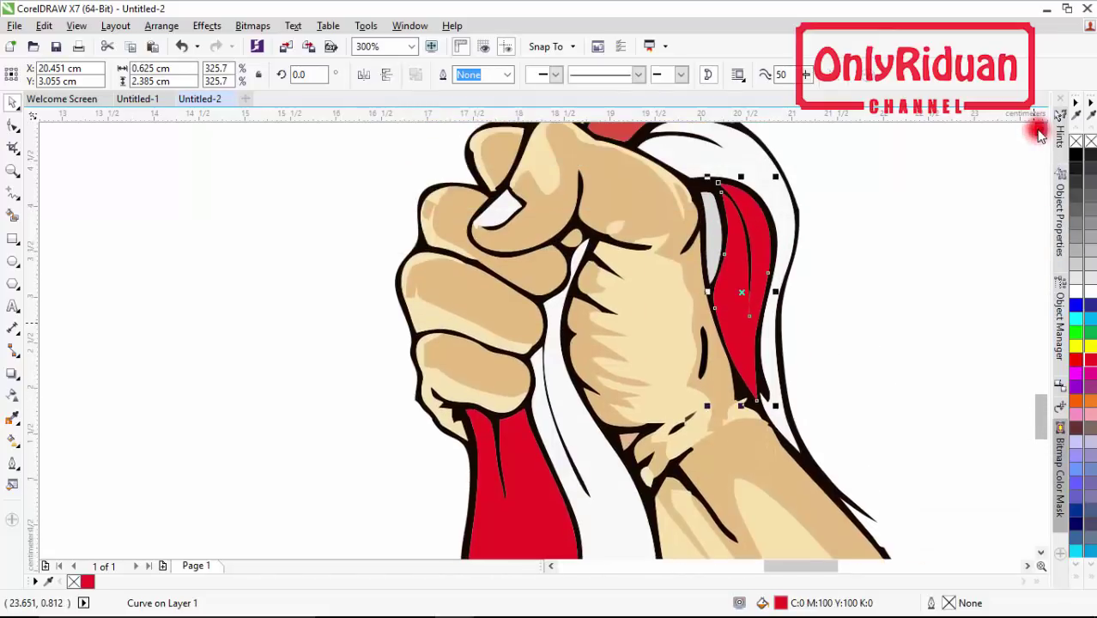
pyautogui.click(1040, 130)
pyautogui.click(873, 310)
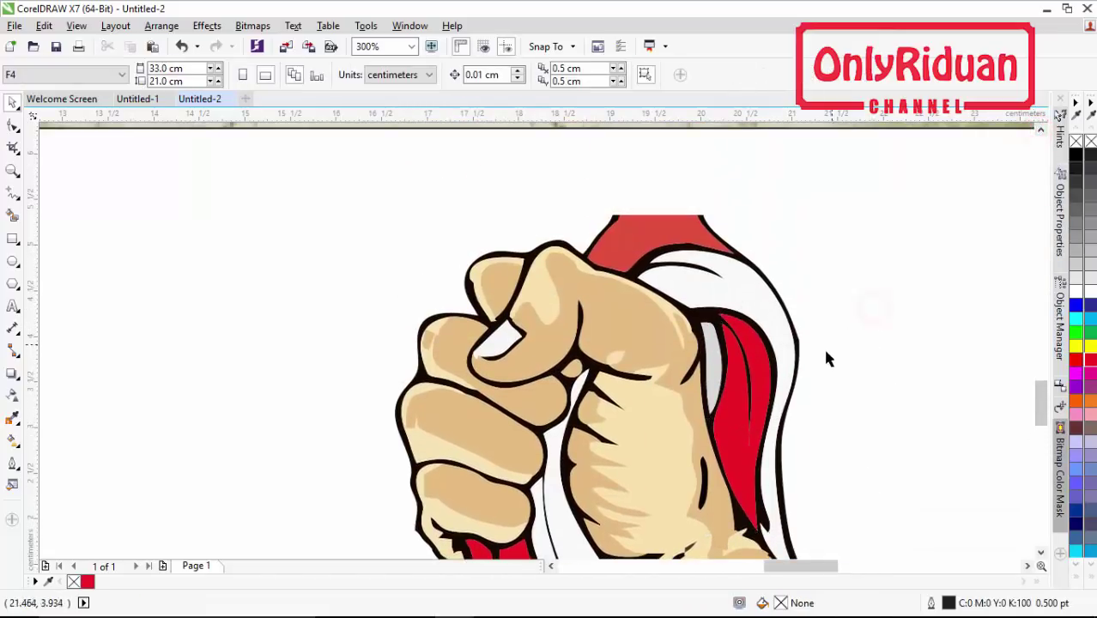
pyautogui.click(712, 368)
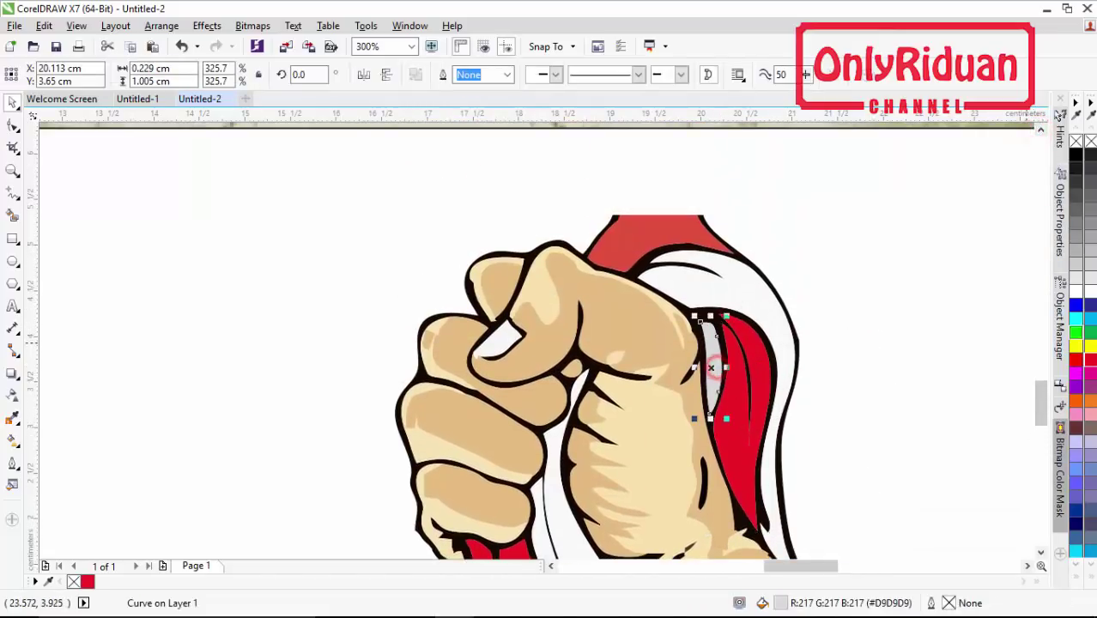
pyautogui.click(1089, 292)
pyautogui.click(853, 312)
# Draw a closed, rounded cap about 0.9 by 0.6 cm with the Pen tool over the flat upper edge of the flag.
pyautogui.scroll(-3, 852, 308)
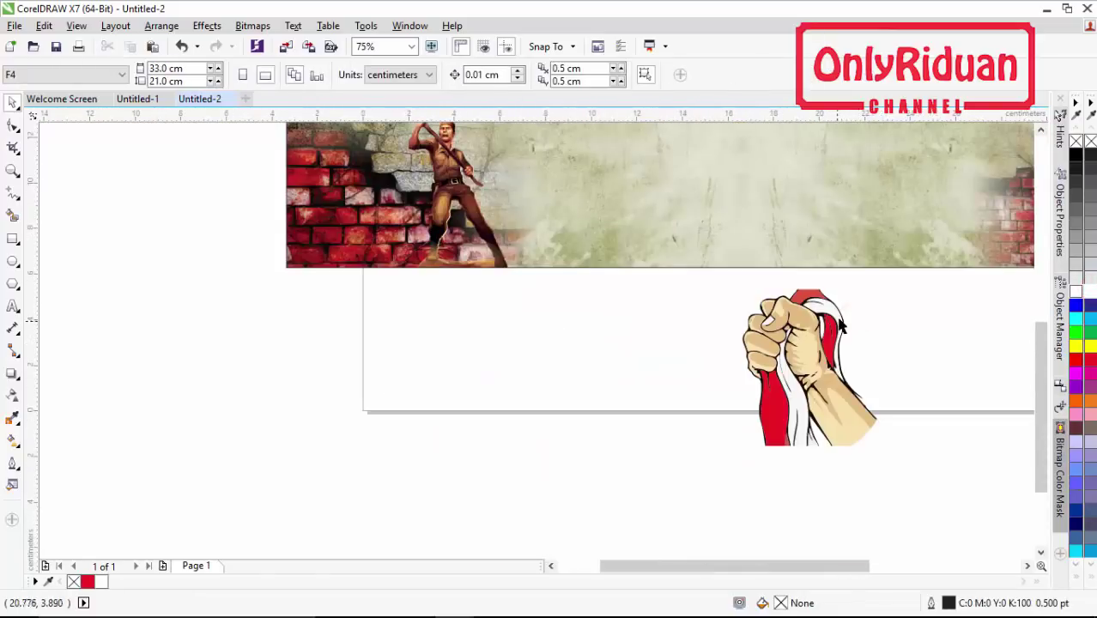
pyautogui.scroll(3, 841, 326)
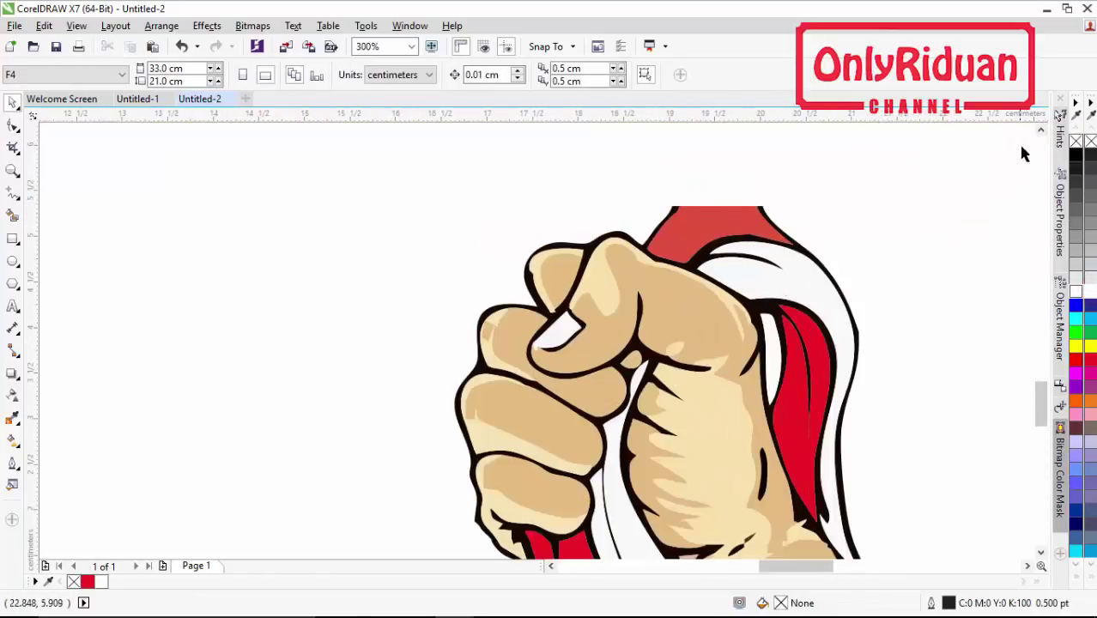
pyautogui.click(1041, 130)
pyautogui.scroll(1, 693, 303)
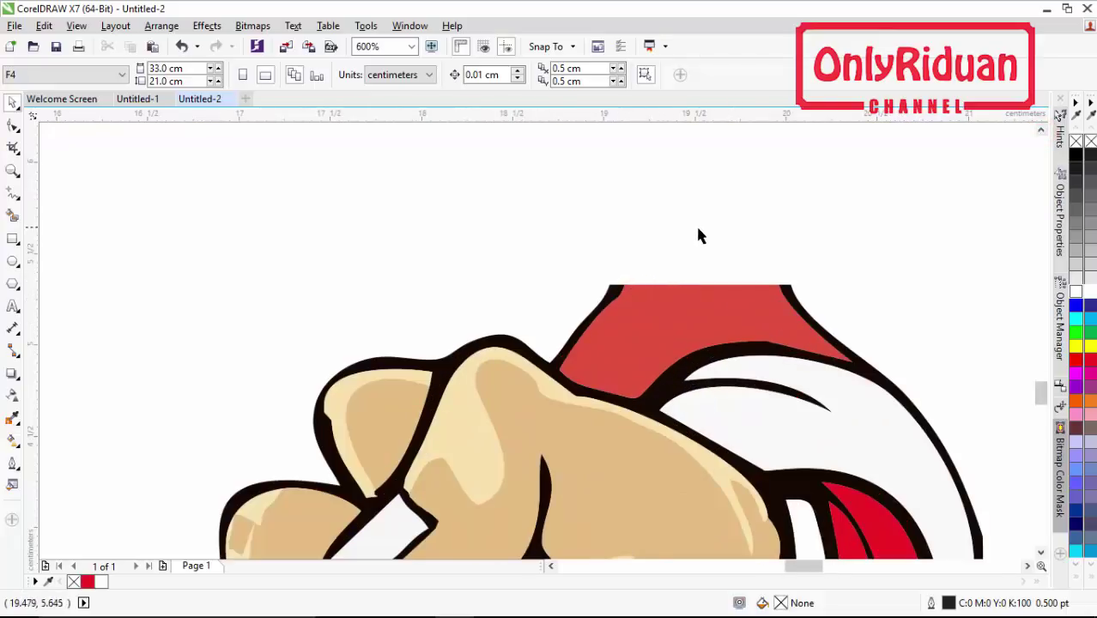
pyautogui.click(12, 193)
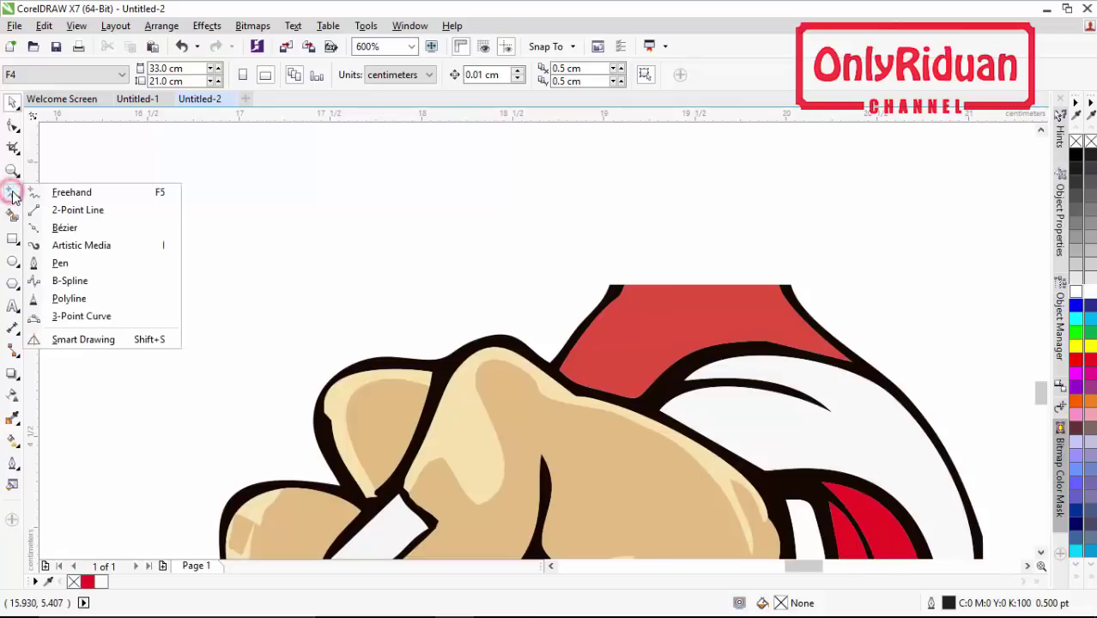
pyautogui.click(53, 264)
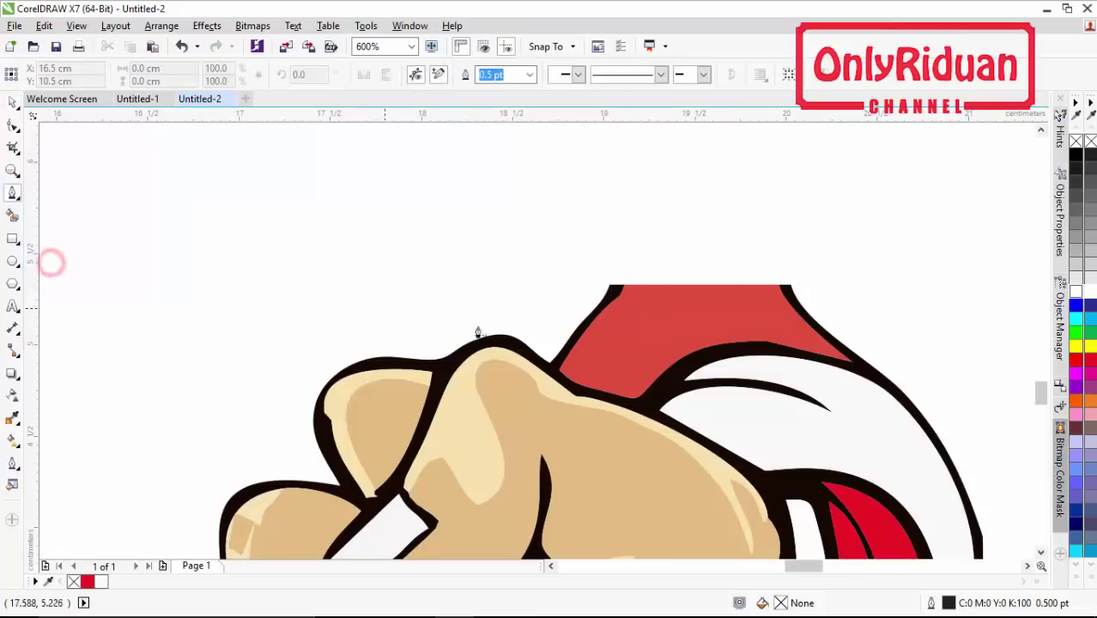
pyautogui.click(618, 297)
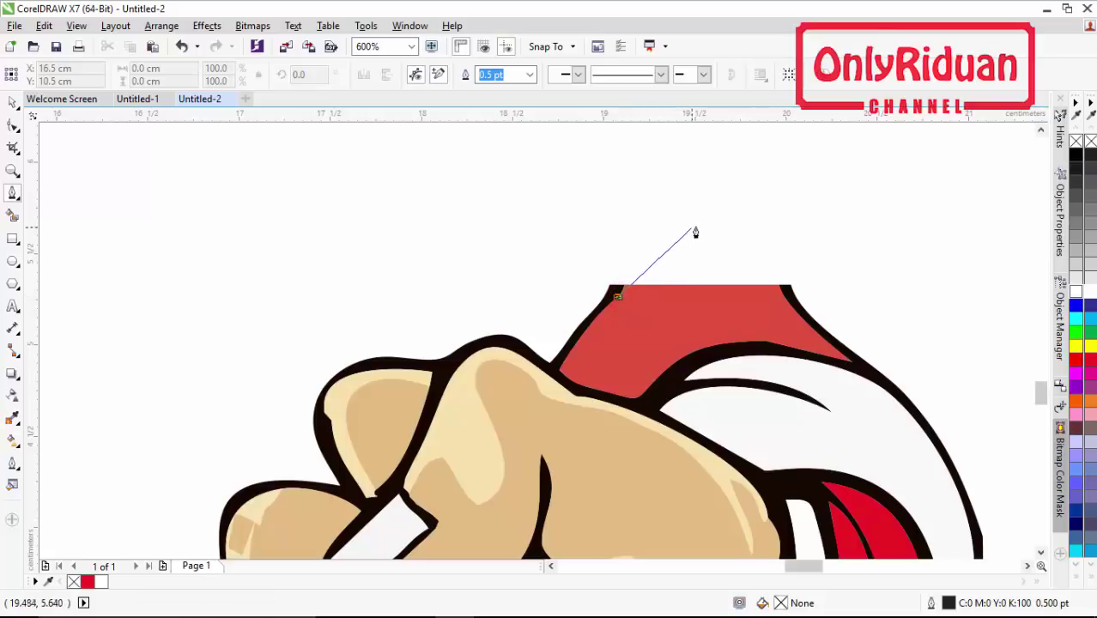
pyautogui.moveTo(732, 222); pyautogui.dragTo(779, 284)
pyautogui.doubleClick(781, 296)
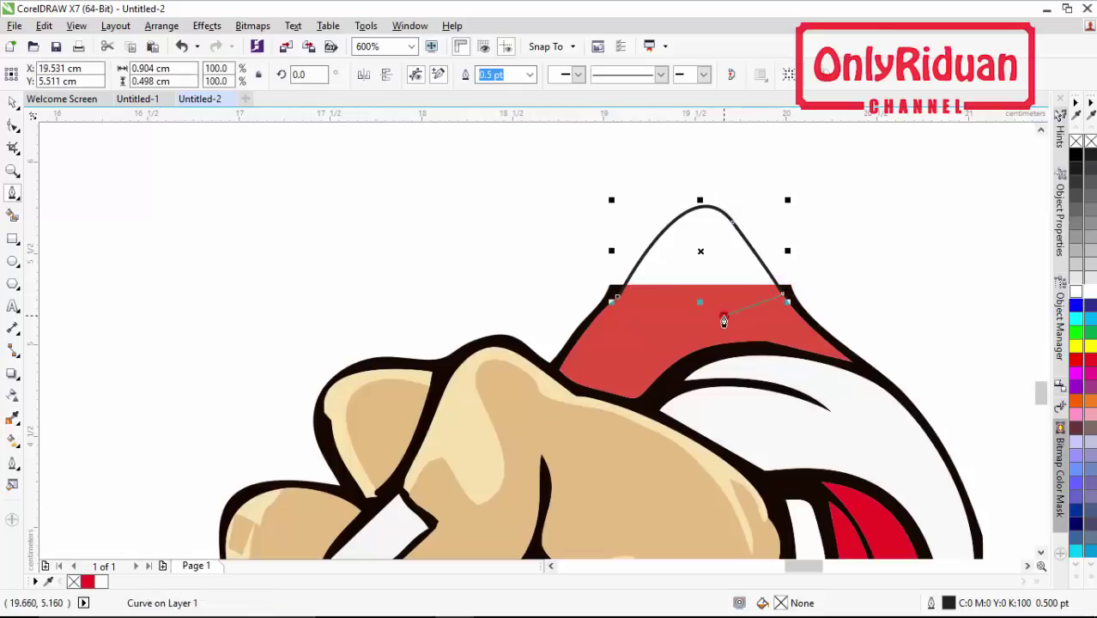
pyautogui.click(723, 319)
pyautogui.click(617, 301)
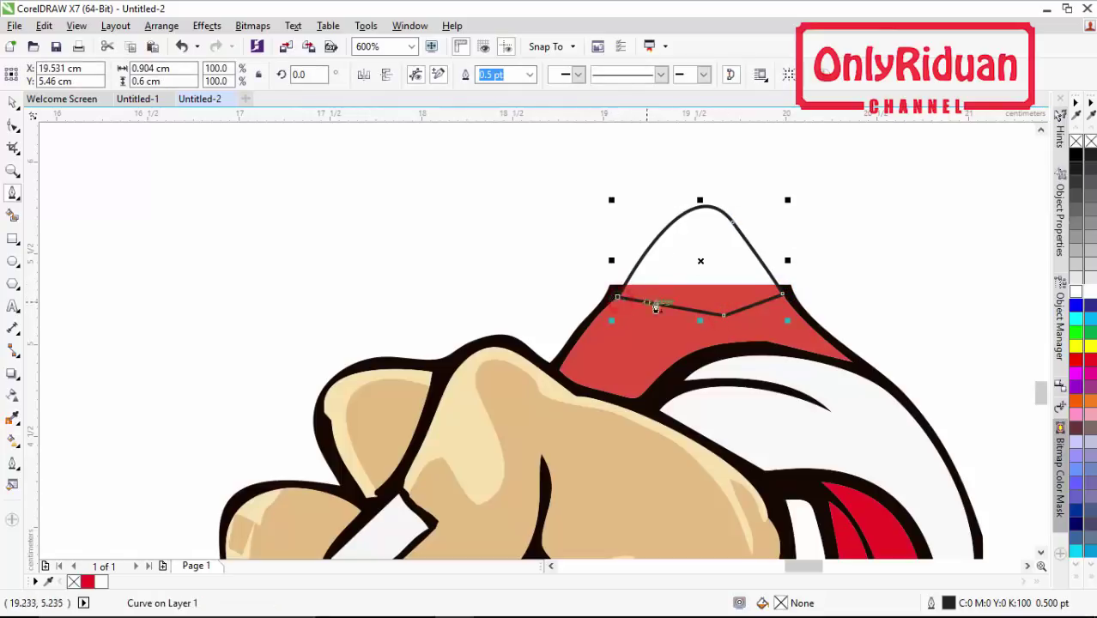
# Weld the rounded cap curve to the red flag piece above the fist and deselect it.
pyautogui.click(13, 102)
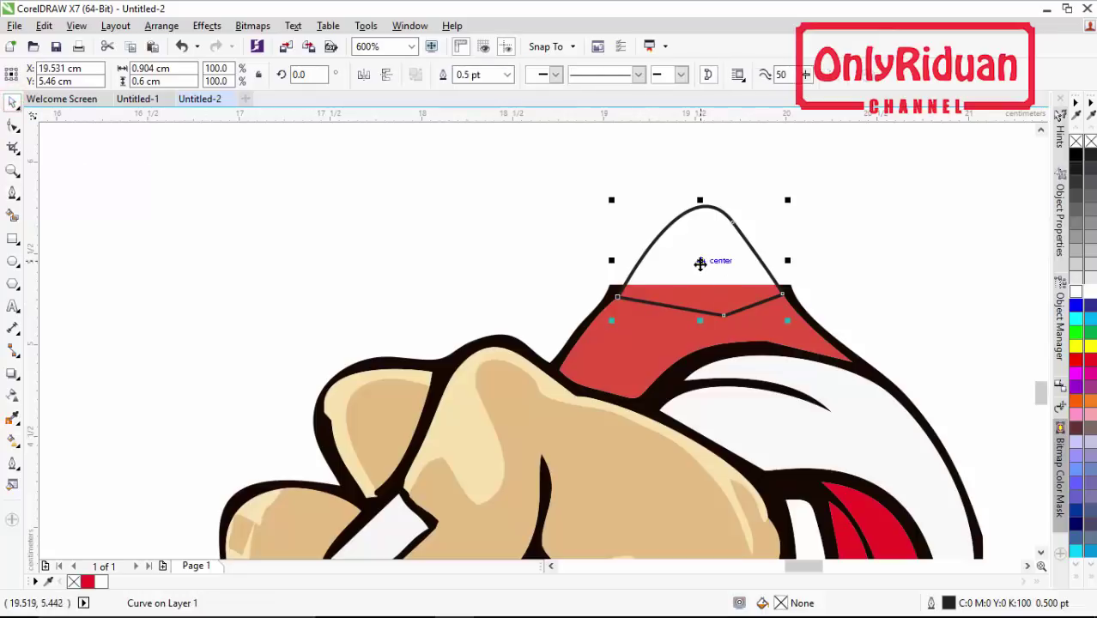
pyautogui.press('shift')
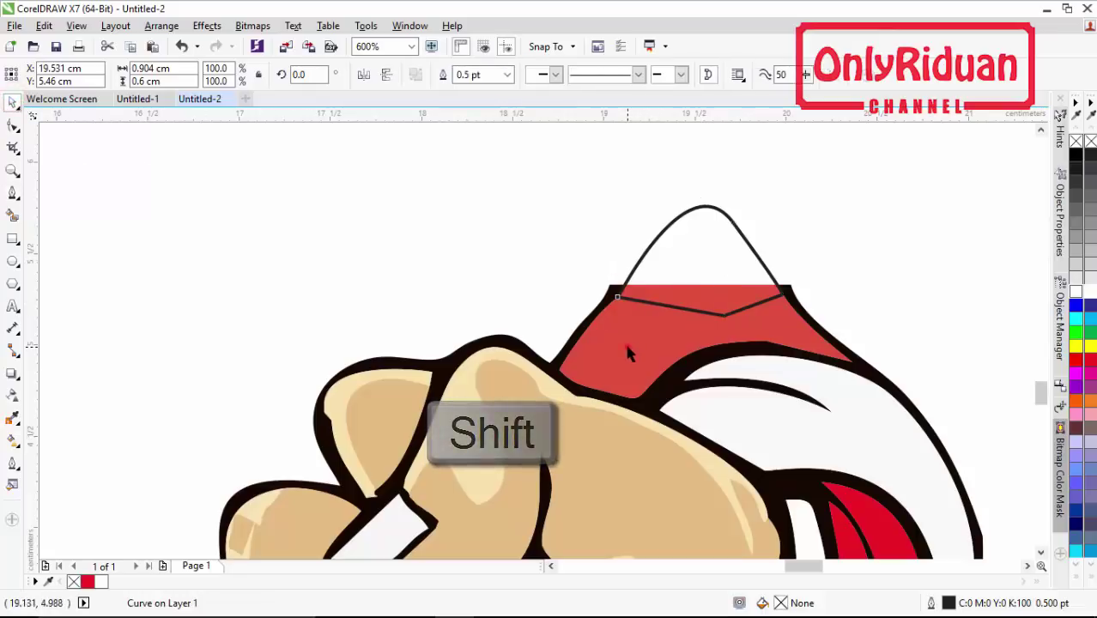
pyautogui.keyDown('shift'); pyautogui.click(624, 339); pyautogui.keyUp('shift')
pyautogui.click(446, 75)
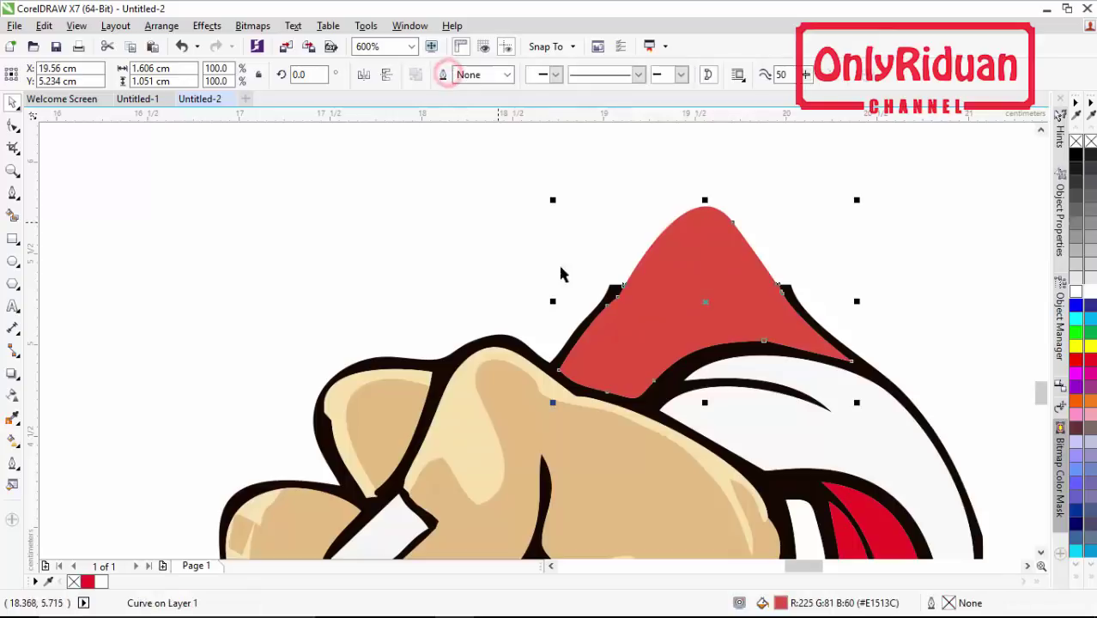
pyautogui.click(862, 252)
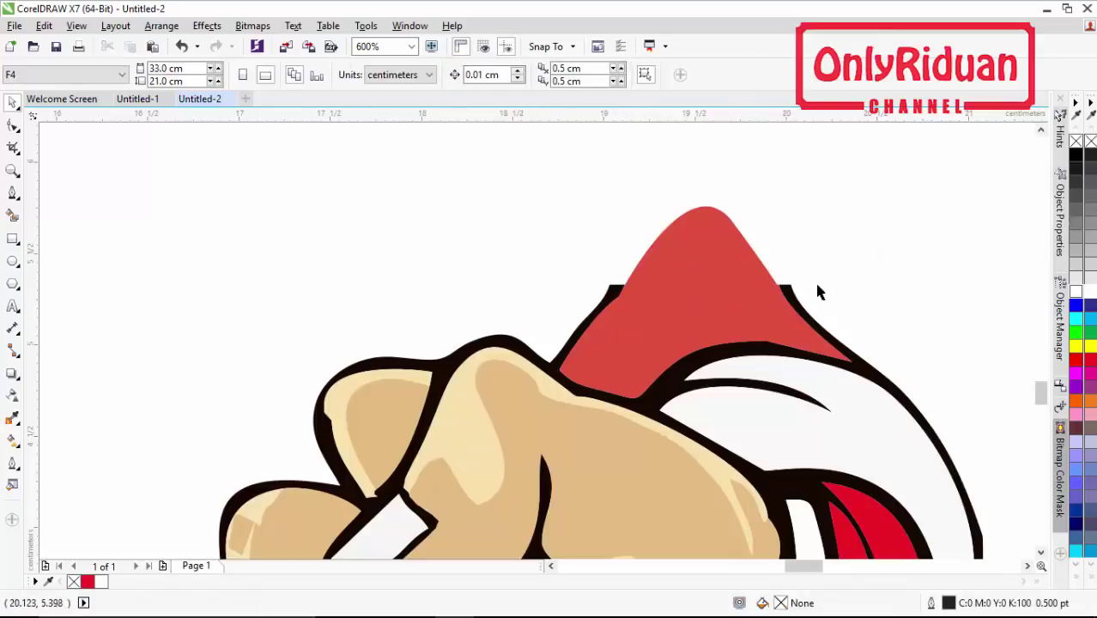
# Draw a closed, rounded outline about 0.99 by 0.7 cm with the Pen tool around the red flag peak, joining both black outline ends.
pyautogui.click(13, 195)
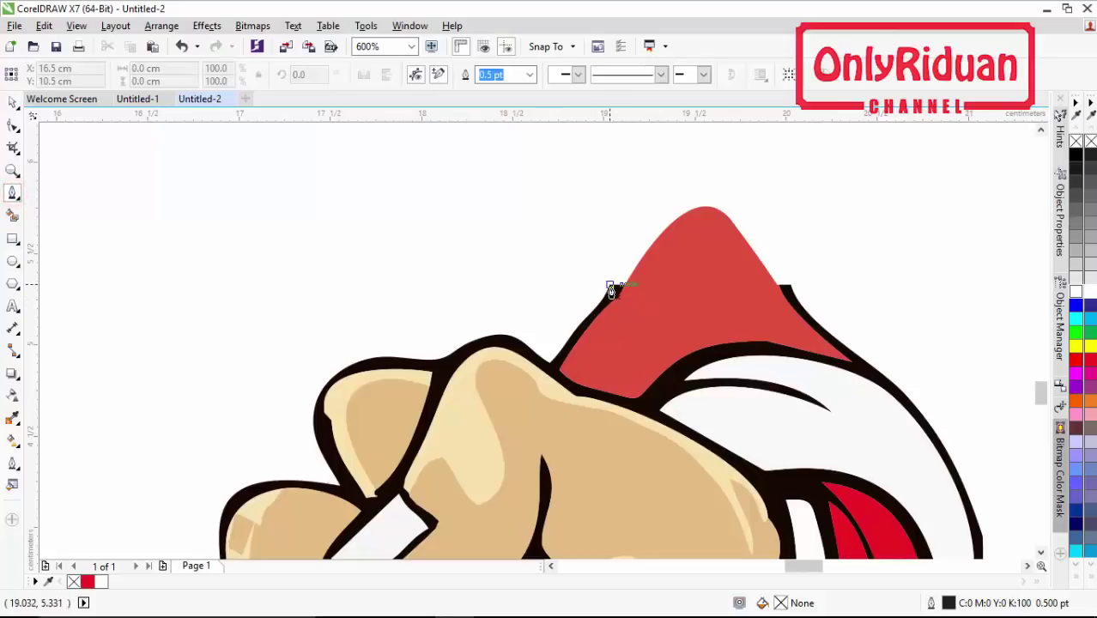
pyautogui.click(610, 286)
pyautogui.moveTo(729, 207)
pyautogui.mouseDown()
pyautogui.moveTo(793, 286)
pyautogui.moveTo(749, 319)
pyautogui.mouseUp()
pyautogui.click(661, 319)
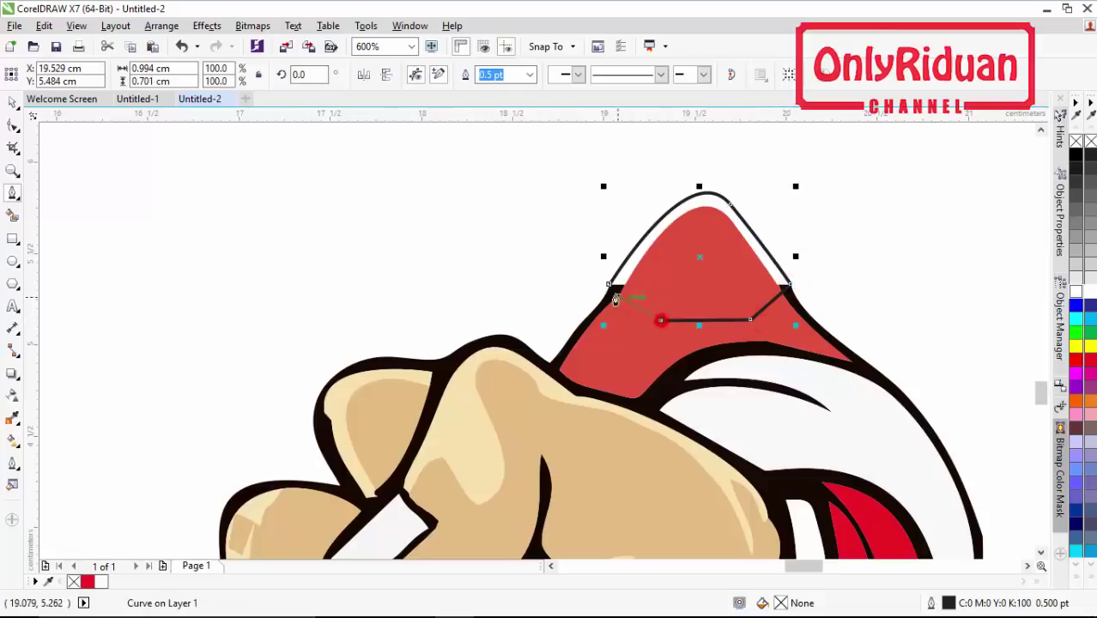
pyautogui.click(609, 288)
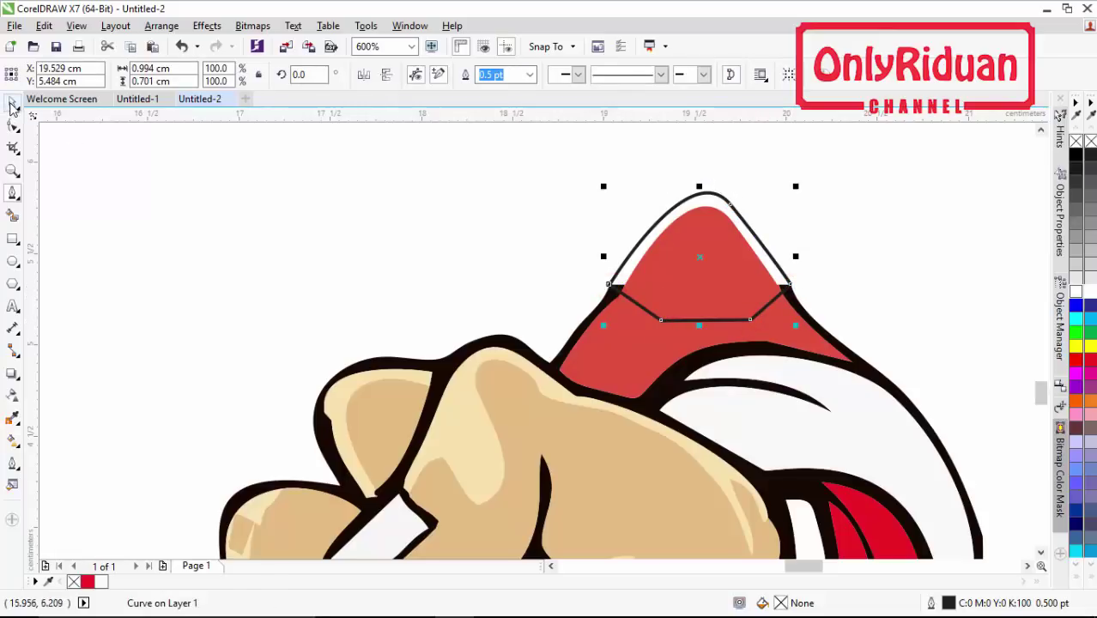
# Weld the new rounded outline around the flag peak to the black line art of the fist and deselect it.
pyautogui.click(11, 103)
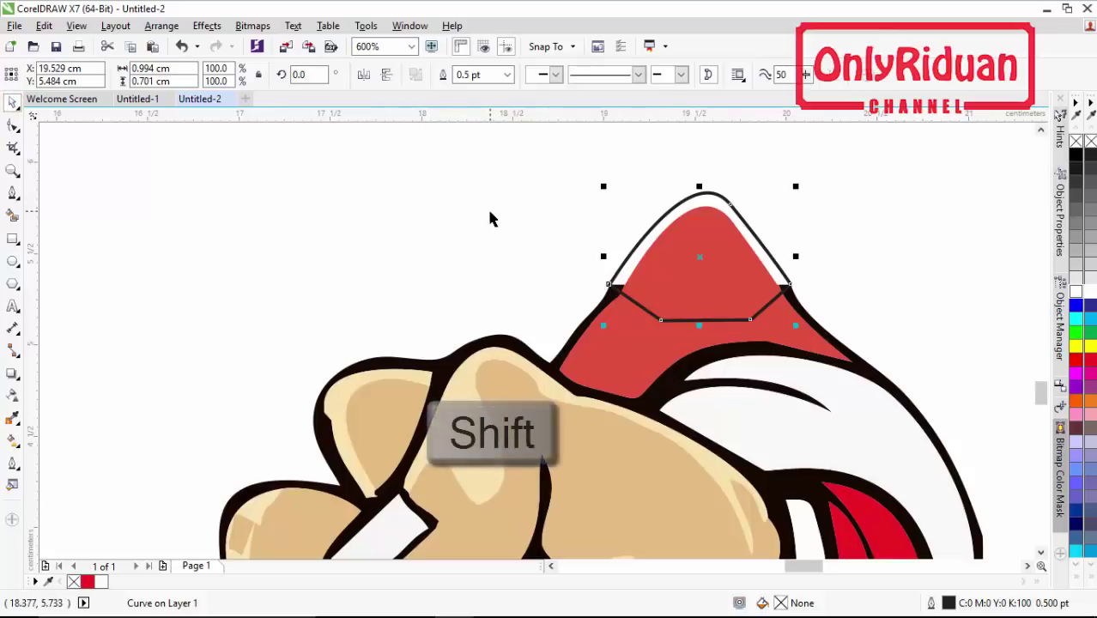
pyautogui.keyDown('shift'); pyautogui.click(678, 377); pyautogui.keyUp('shift')
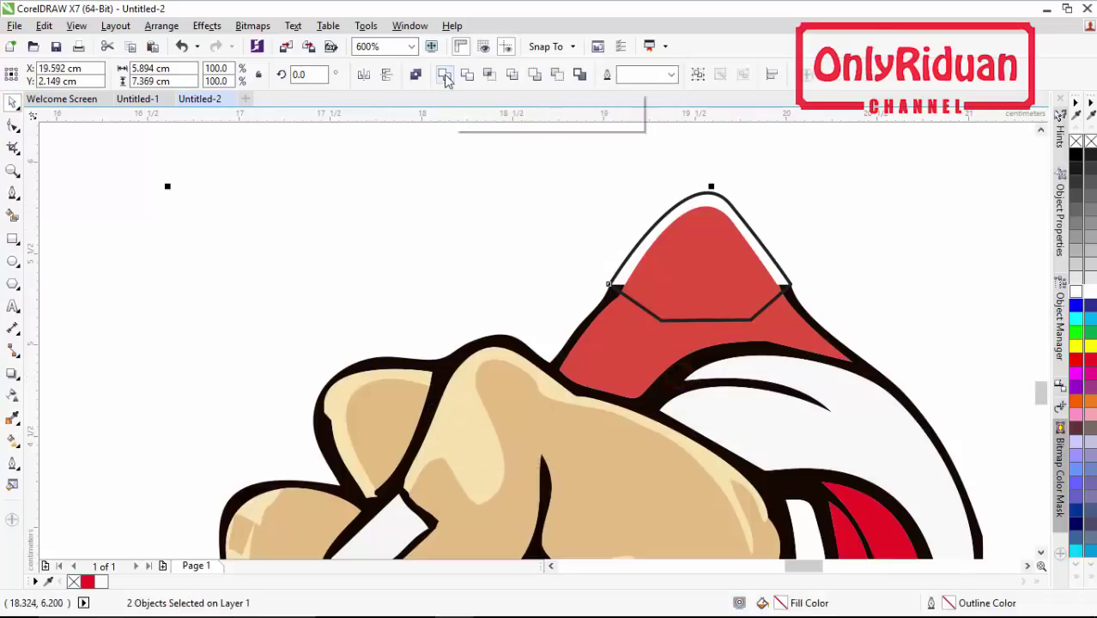
pyautogui.click(444, 76)
pyautogui.click(809, 220)
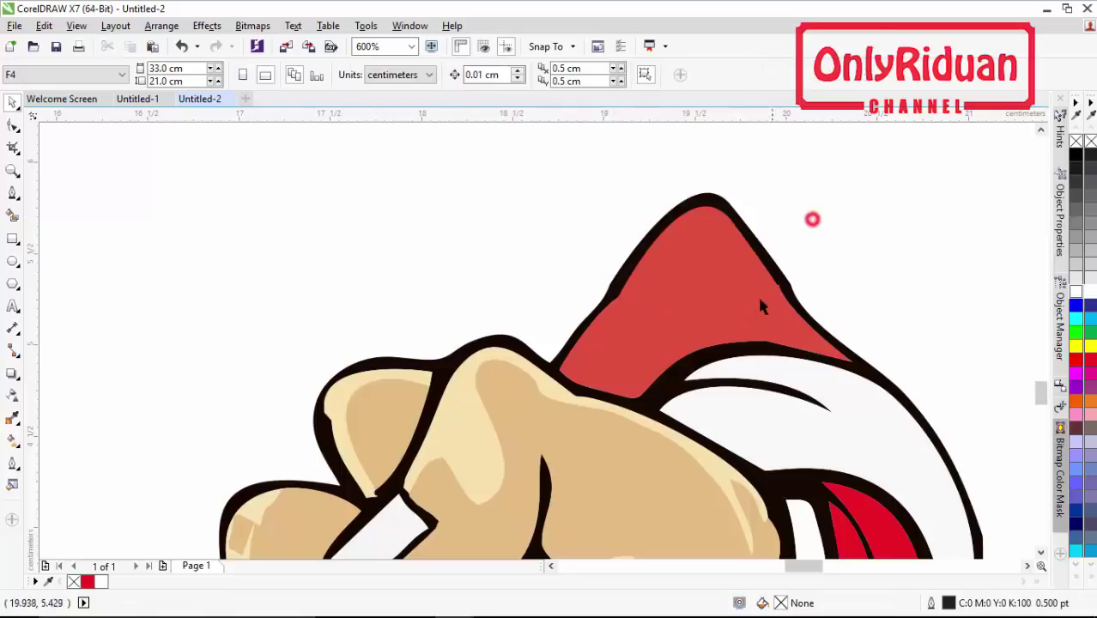
# Fill the red flag peak above the fist with C:0 M:100 Y:100 K:0 and deselect it.
pyautogui.scroll(-1, 710, 281)
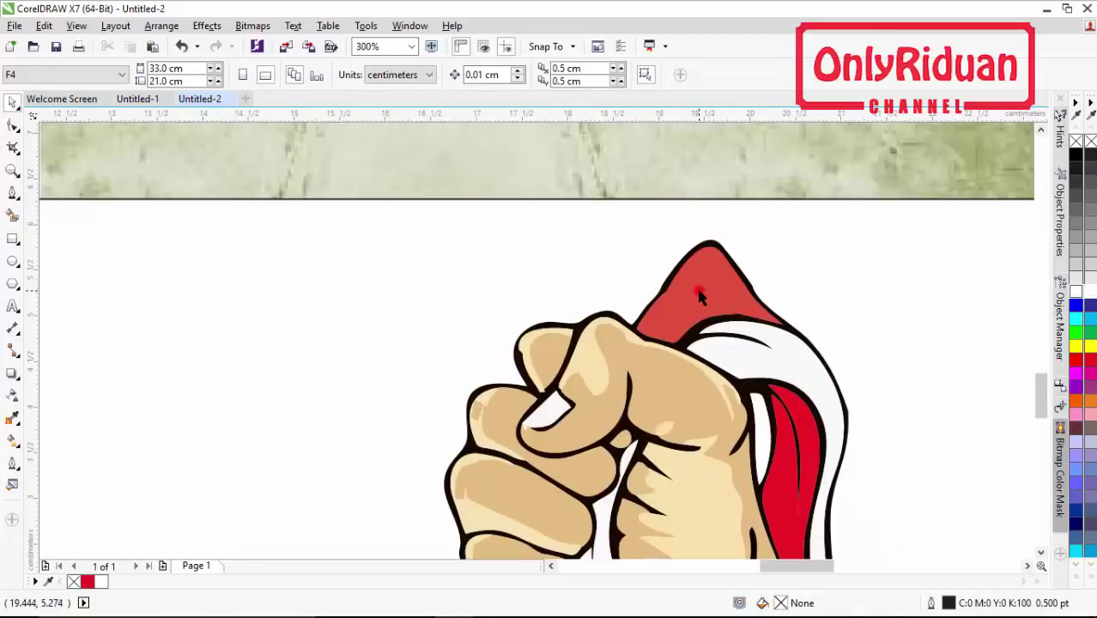
pyautogui.click(699, 292)
pyautogui.click(1088, 365)
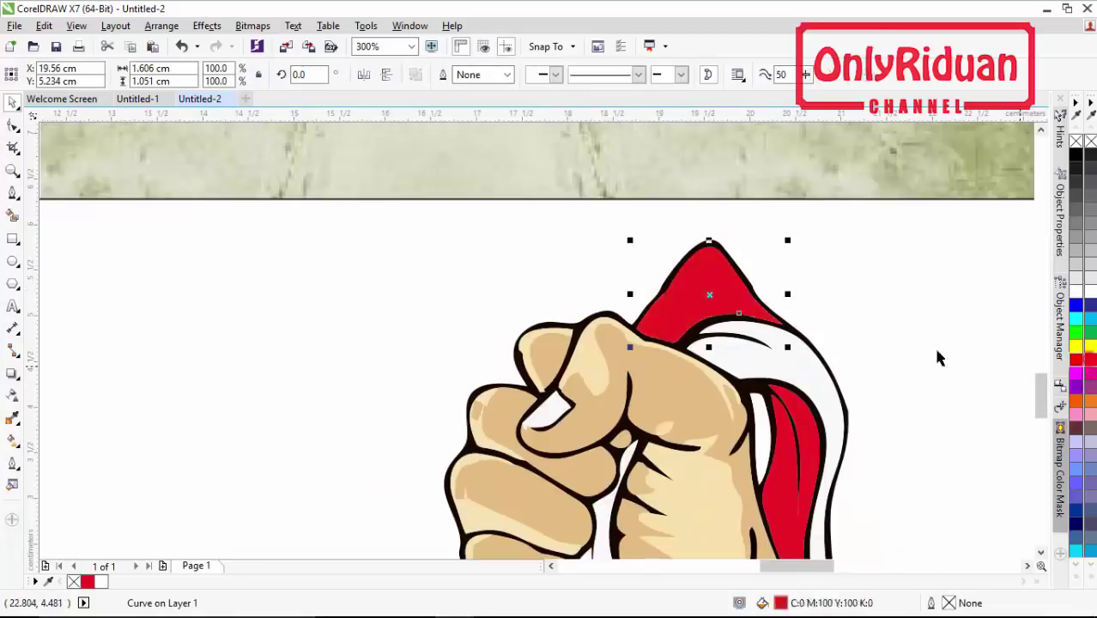
pyautogui.click(874, 318)
# Select all the pieces of the fist and flag illustration and group them.
pyautogui.scroll(-3, 867, 318)
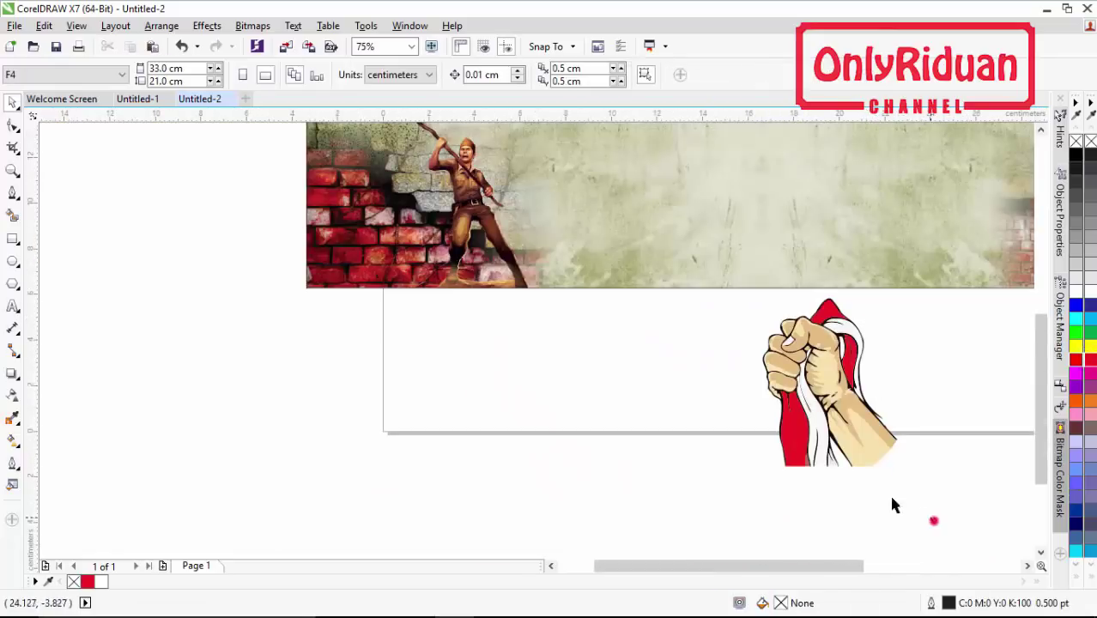
pyautogui.moveTo(933, 520); pyautogui.dragTo(727, 289)
pyautogui.scroll(1, 923, 328)
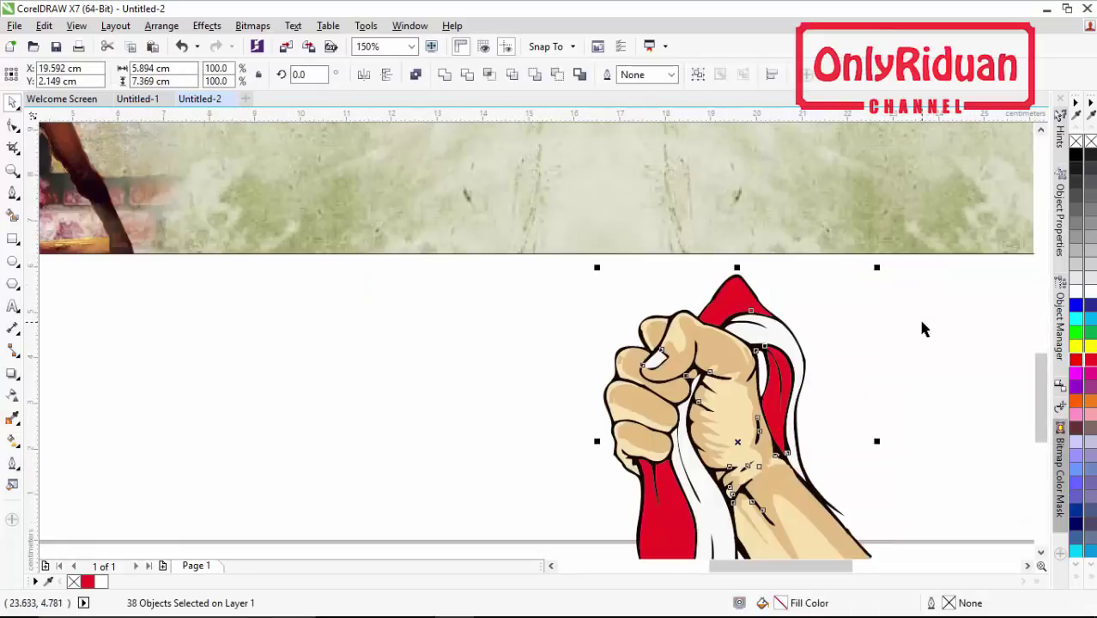
pyautogui.click(696, 75)
pyautogui.scroll(-1, 779, 320)
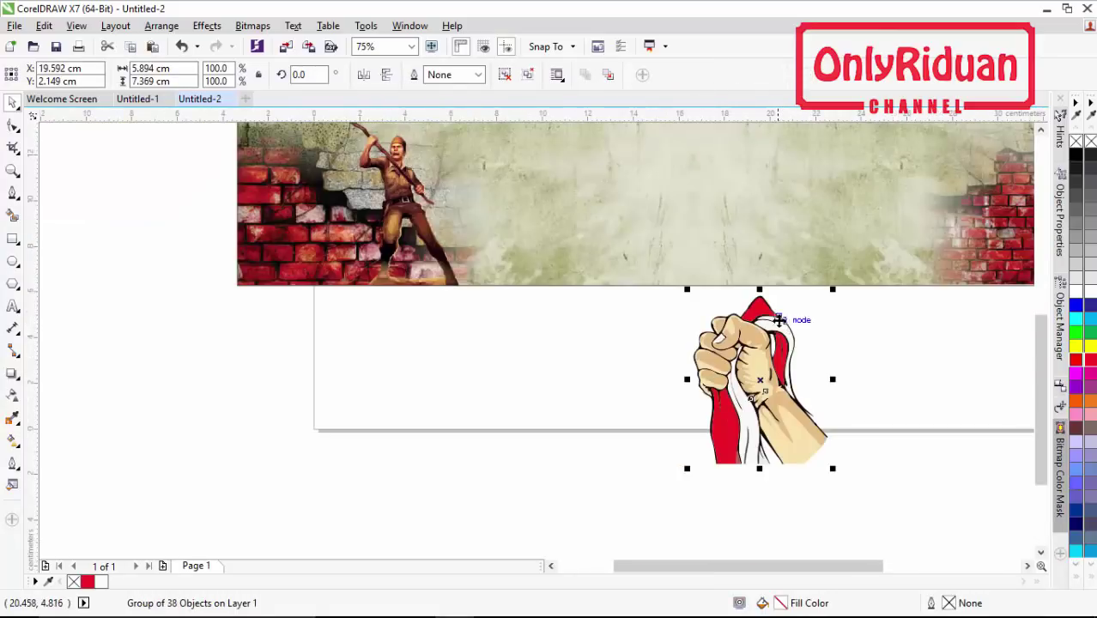
# Move the fist group over the brick wall at the banner's right end and enlarge it to about 6.8 by 8.5 cm.
pyautogui.click(1027, 565)
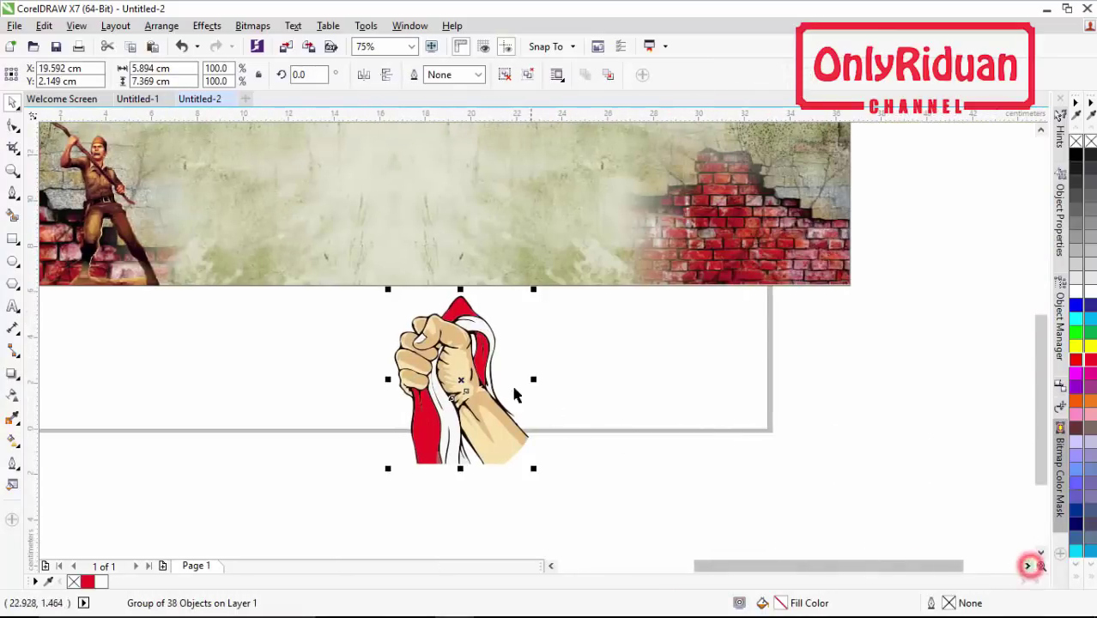
pyautogui.moveTo(507, 361); pyautogui.dragTo(788, 197)
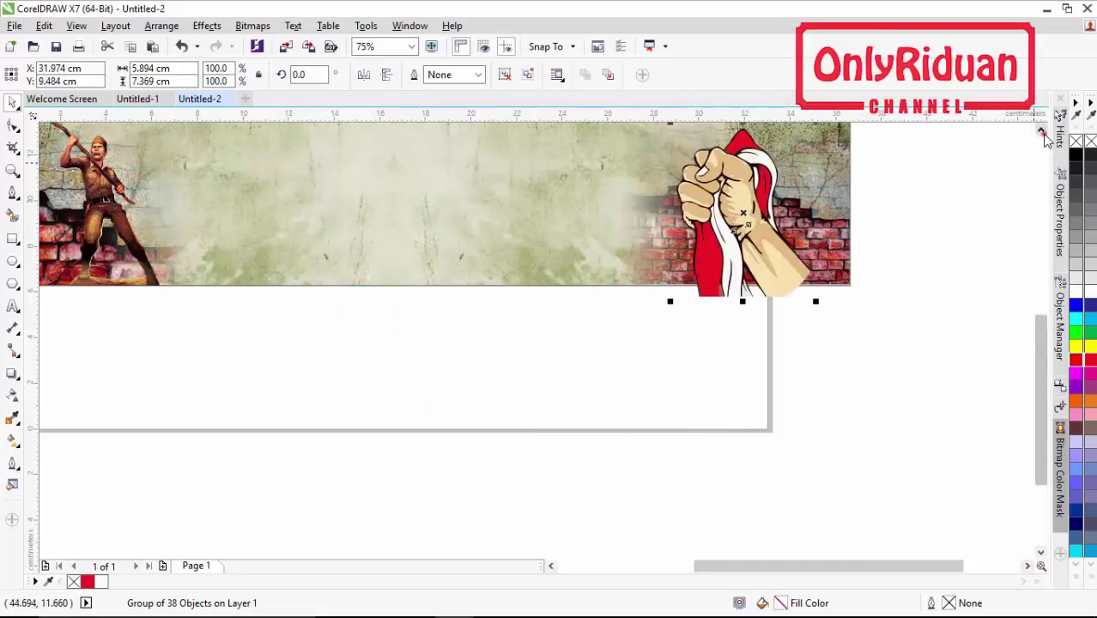
pyautogui.click(1041, 133)
pyautogui.moveTo(730, 343); pyautogui.dragTo(777, 347)
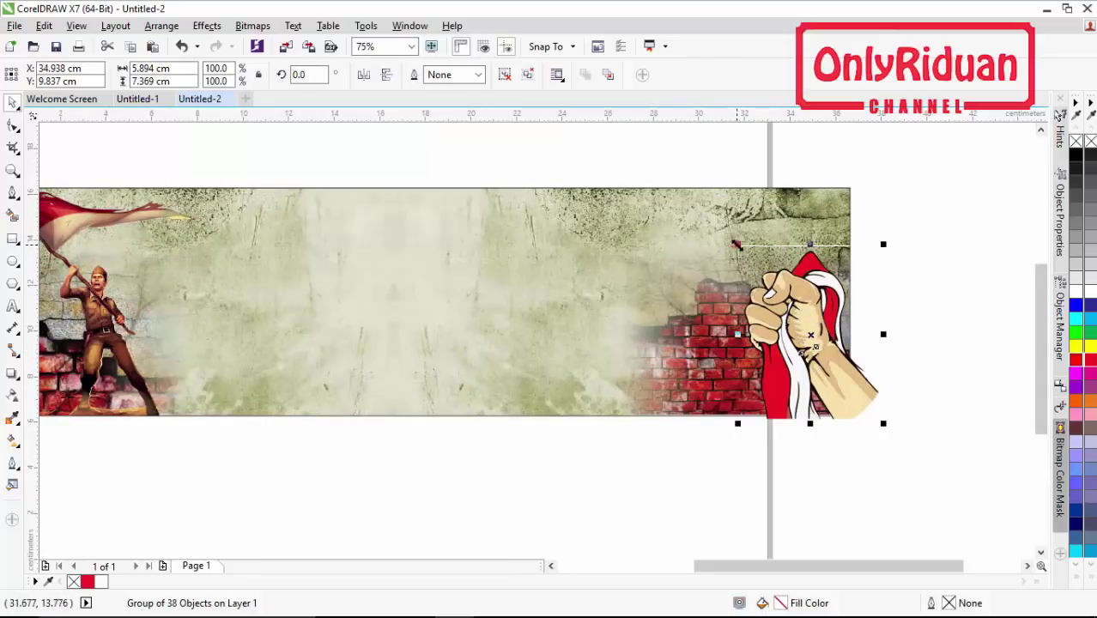
pyautogui.moveTo(736, 244); pyautogui.dragTo(716, 219)
pyautogui.moveTo(804, 316); pyautogui.dragTo(792, 321)
# PowerClip the fist group inside the 40 × 10 cm banner rectangle.
pyautogui.rightClick(789, 312)
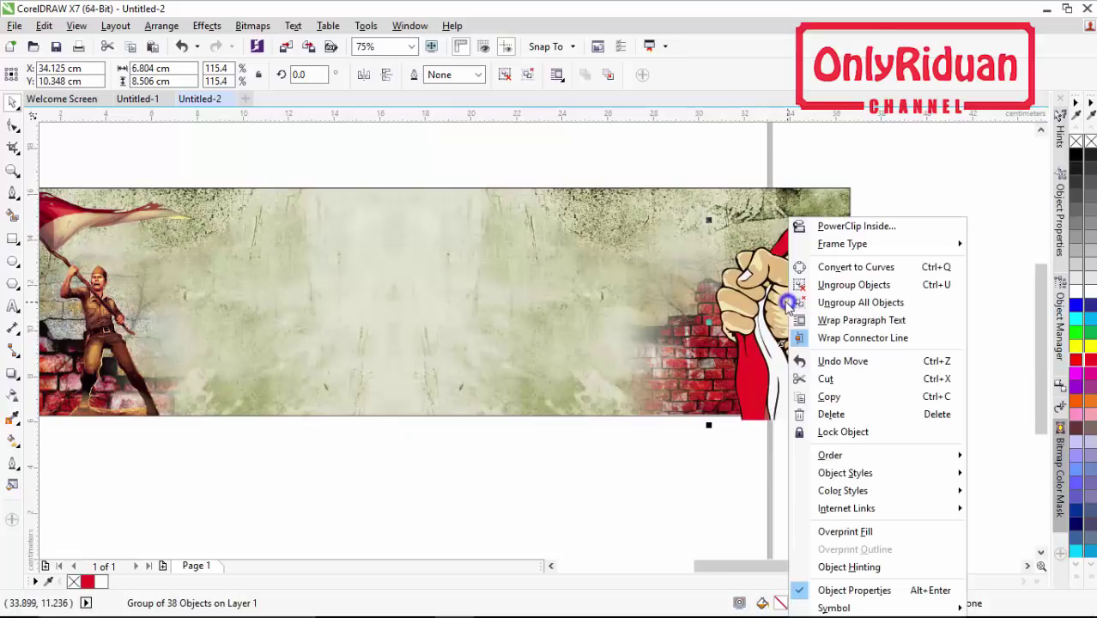
pyautogui.click(854, 227)
pyautogui.click(446, 251)
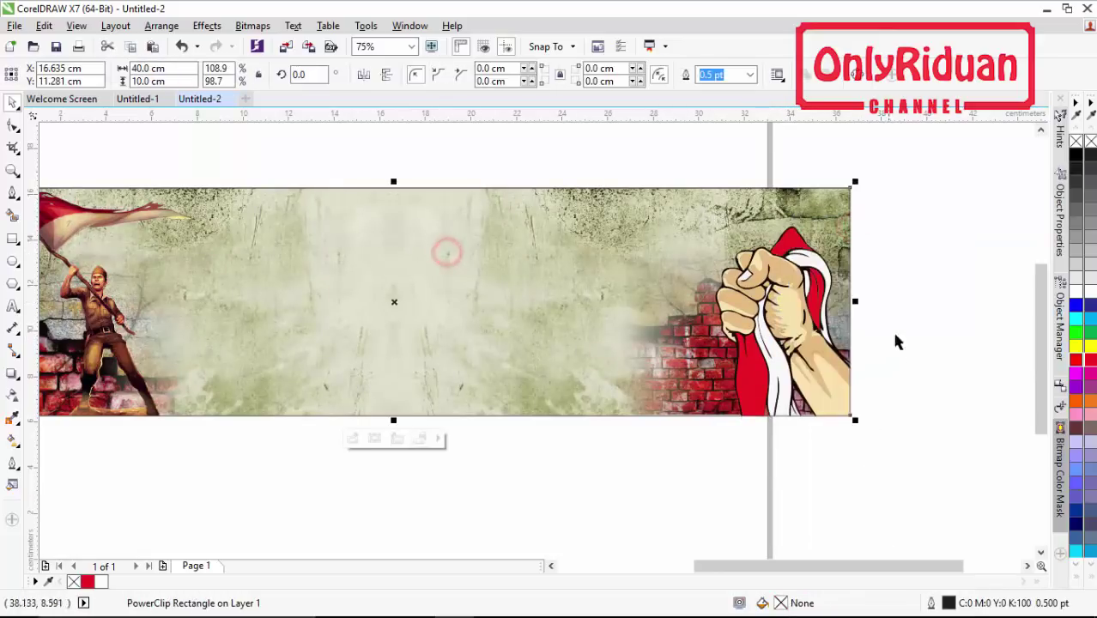
pyautogui.scroll(-4, 887, 356)
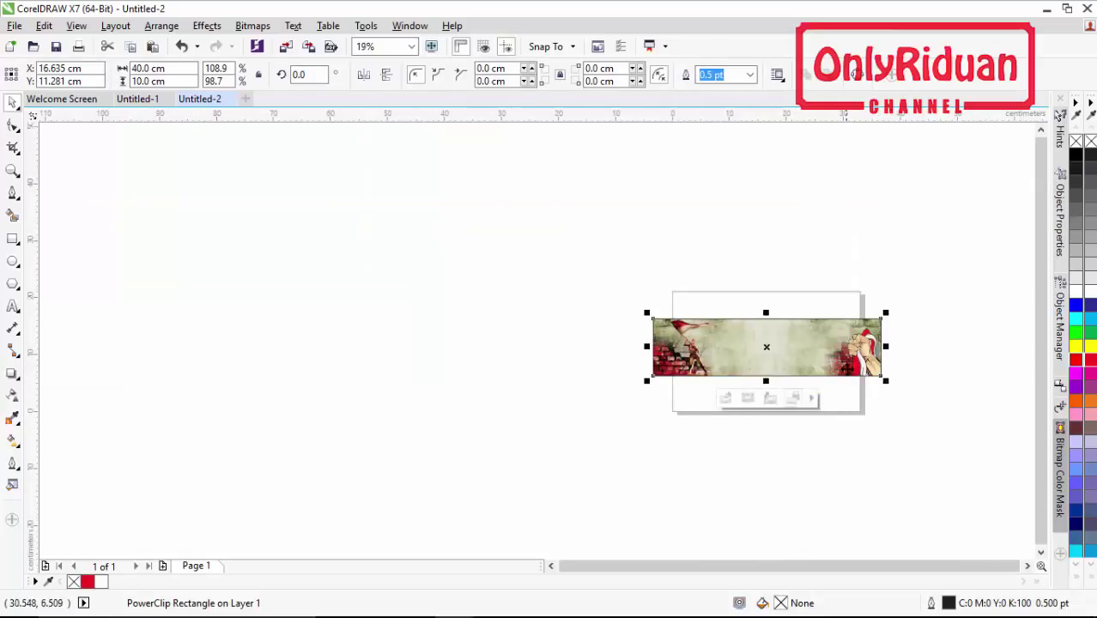
pyautogui.scroll(2, 846, 368)
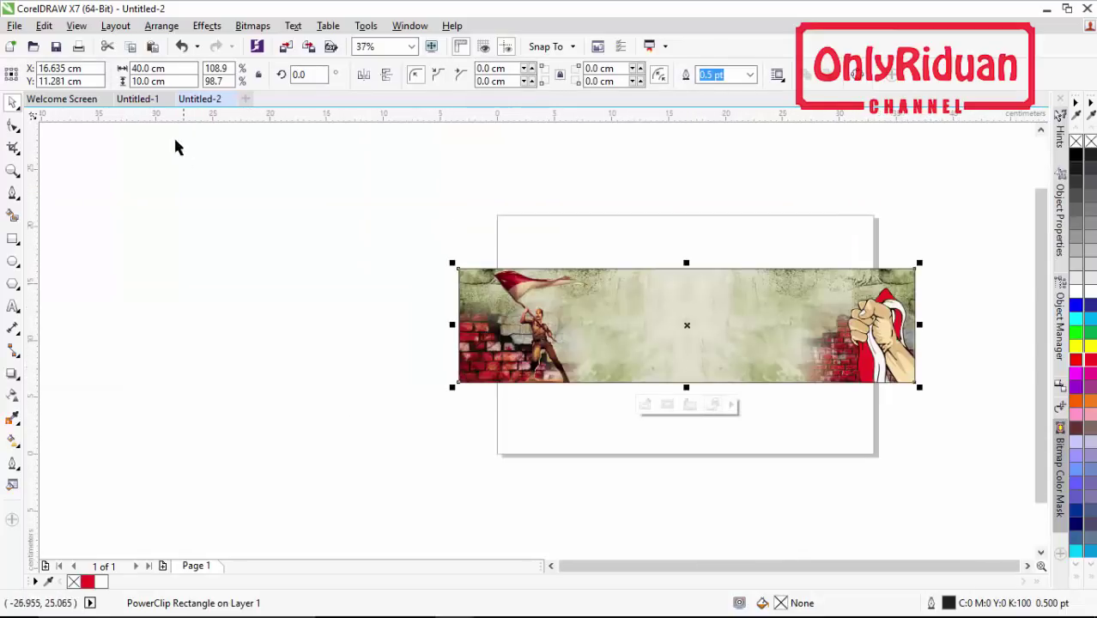
# Copy the slanted Soempah Pemoeda oath text group from the upper banner in Untitled-1 and paste it into Untitled-2.
pyautogui.click(139, 99)
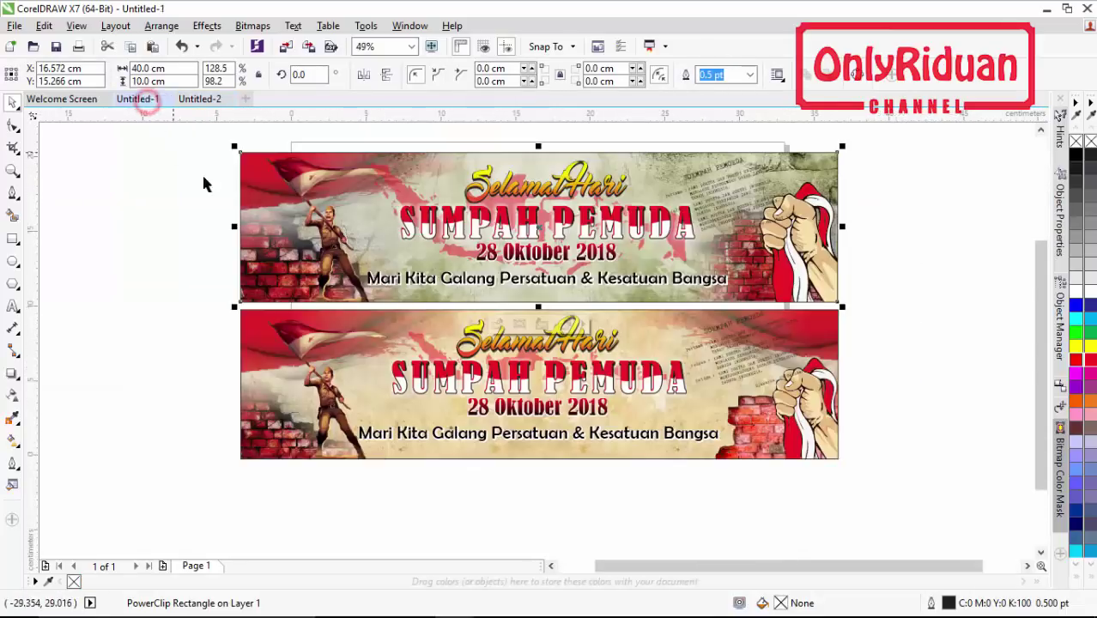
pyautogui.keyDown('ctrl'); pyautogui.click(710, 192); pyautogui.keyUp('ctrl')
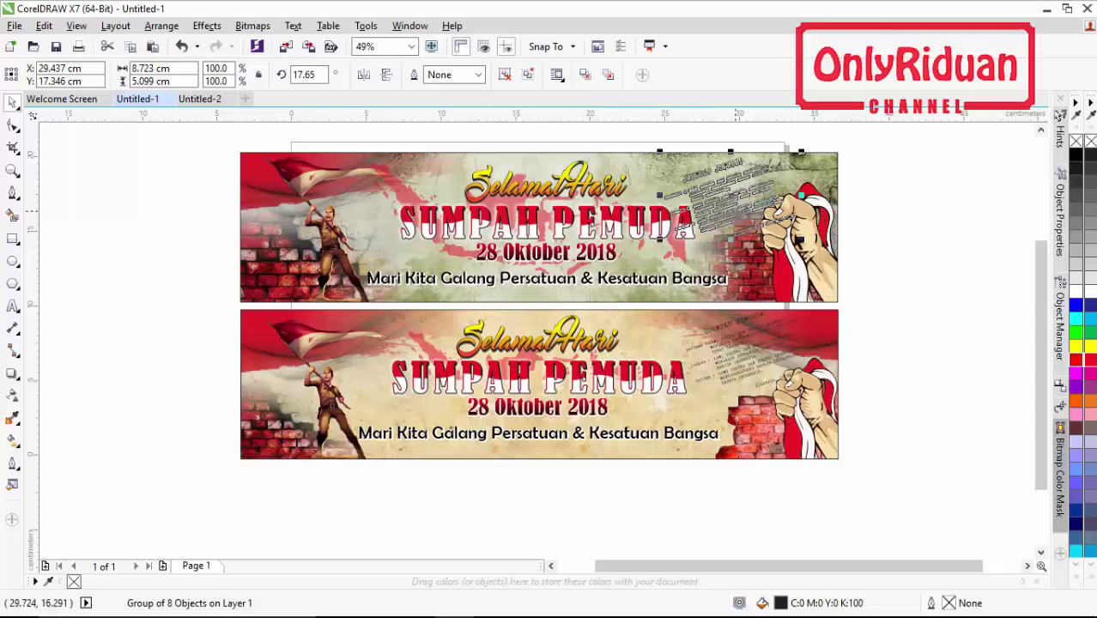
pyautogui.click(205, 99)
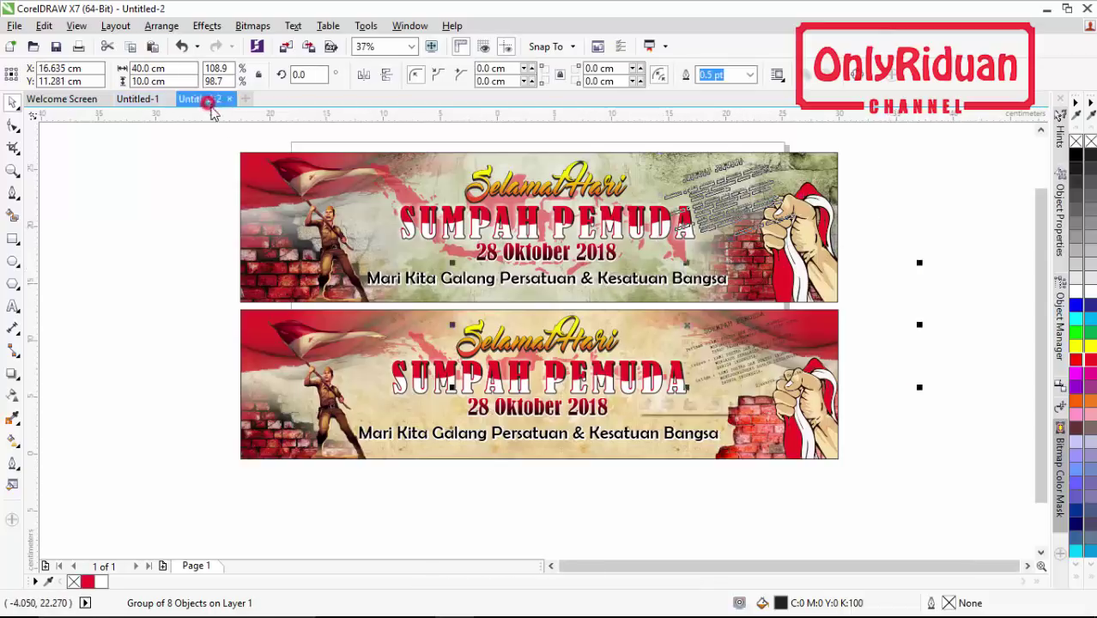
pyautogui.hotkey('ctrl', 'v')
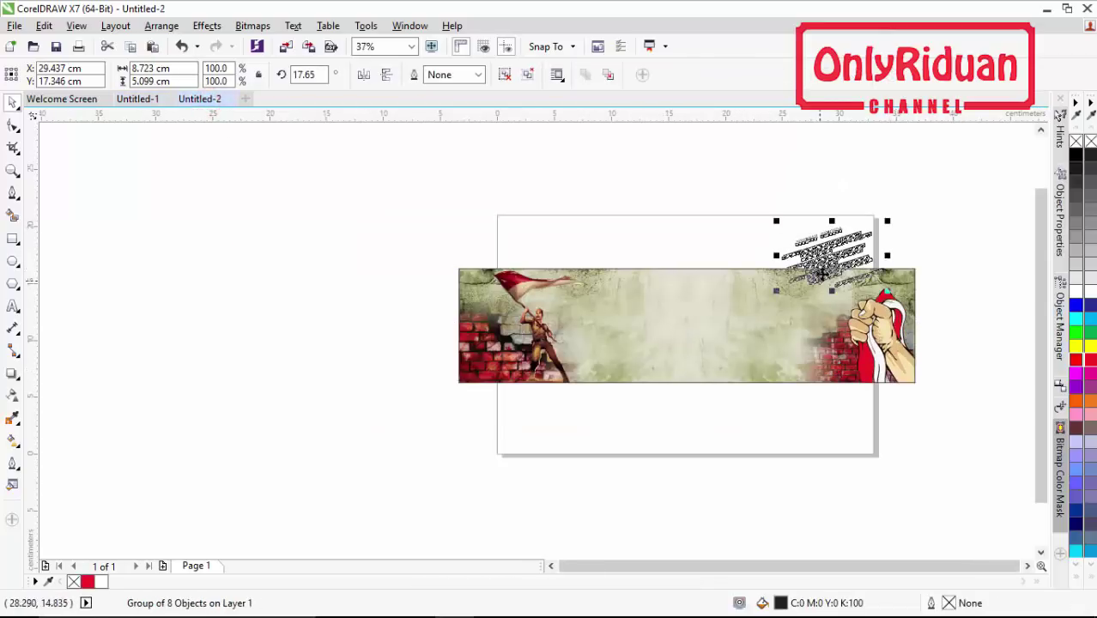
# Straighten the pasted oath text group by setting its rotation angle to 360°.
pyautogui.scroll(3, 829, 243)
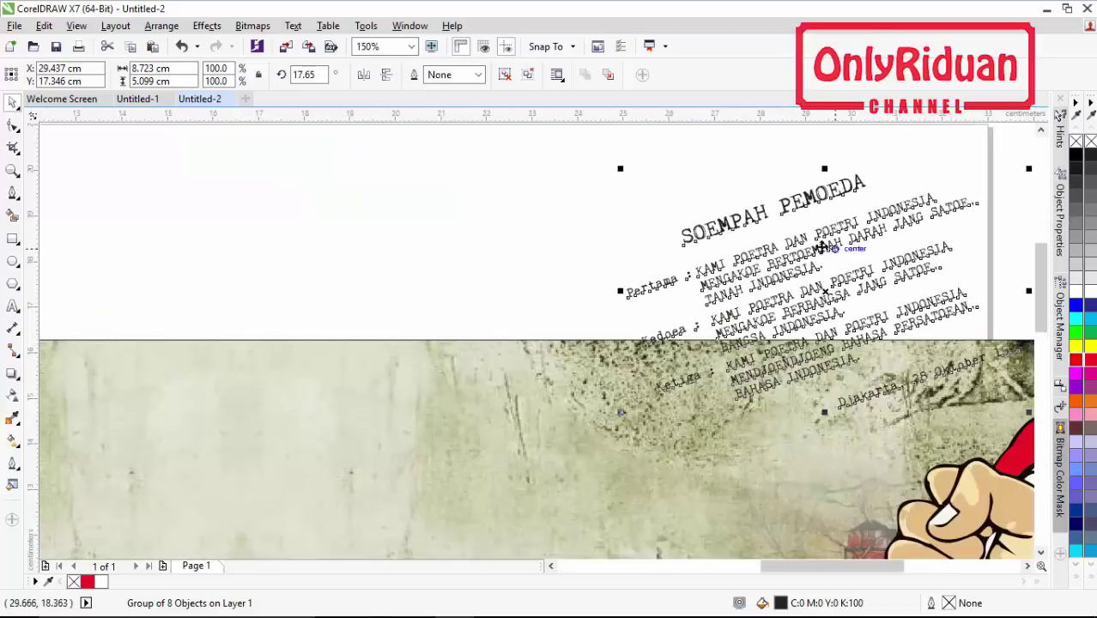
pyautogui.click(489, 232)
pyautogui.click(739, 276)
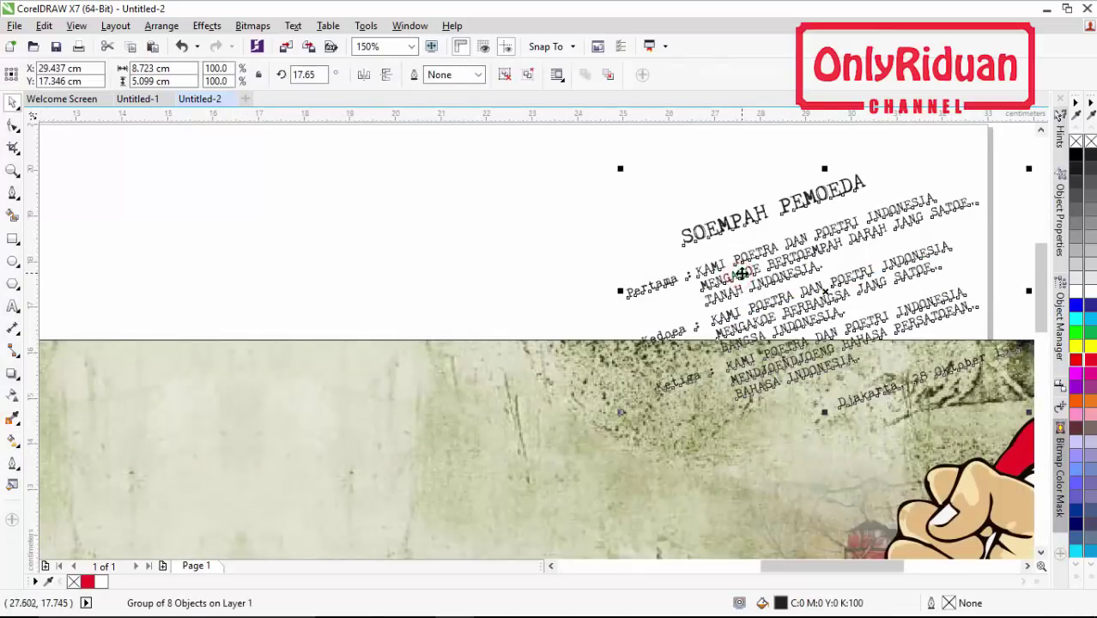
pyautogui.scroll(-2, 741, 273)
pyautogui.doubleClick(324, 75)
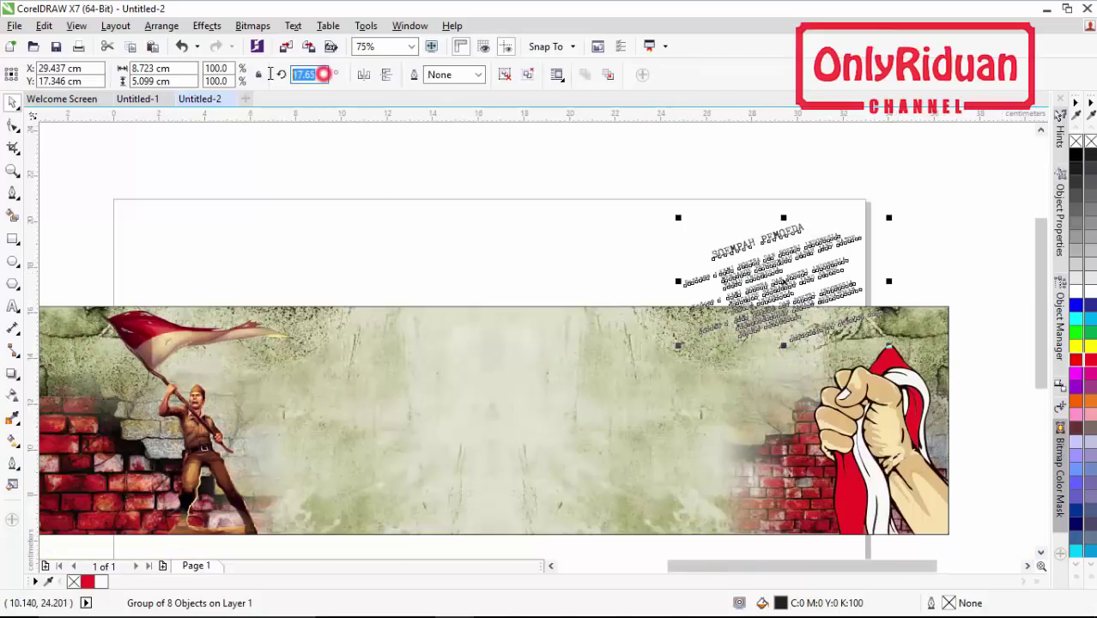
pyautogui.write('360')
pyautogui.press('Return')
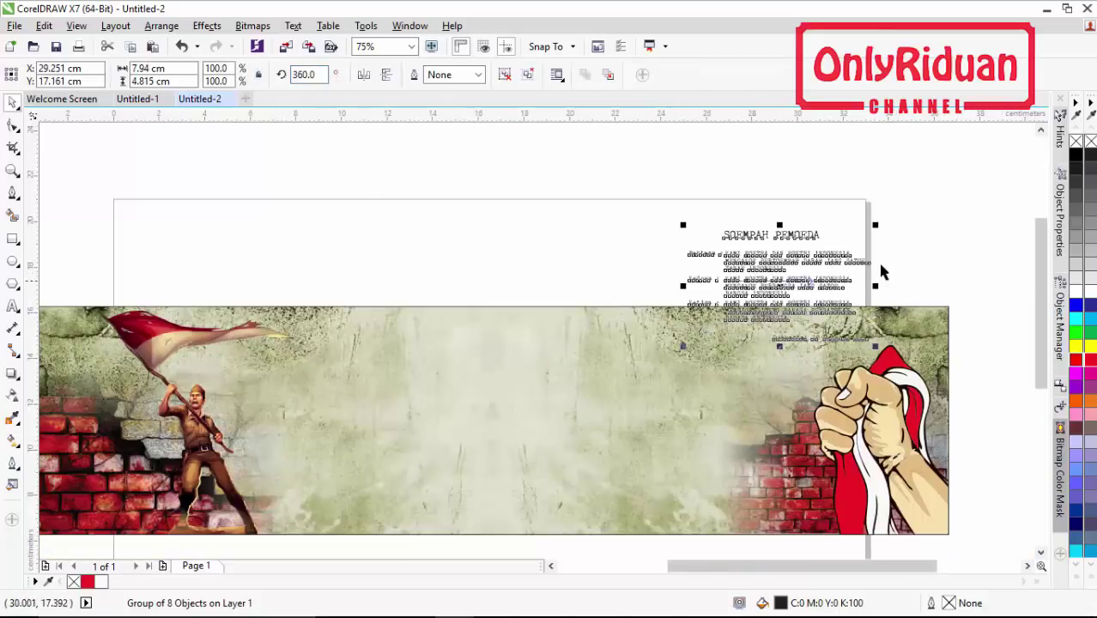
# Move the straightened oath text group onto the blank area above the banner, clear of its upper edge, and keep it selected.
pyautogui.click(1035, 137)
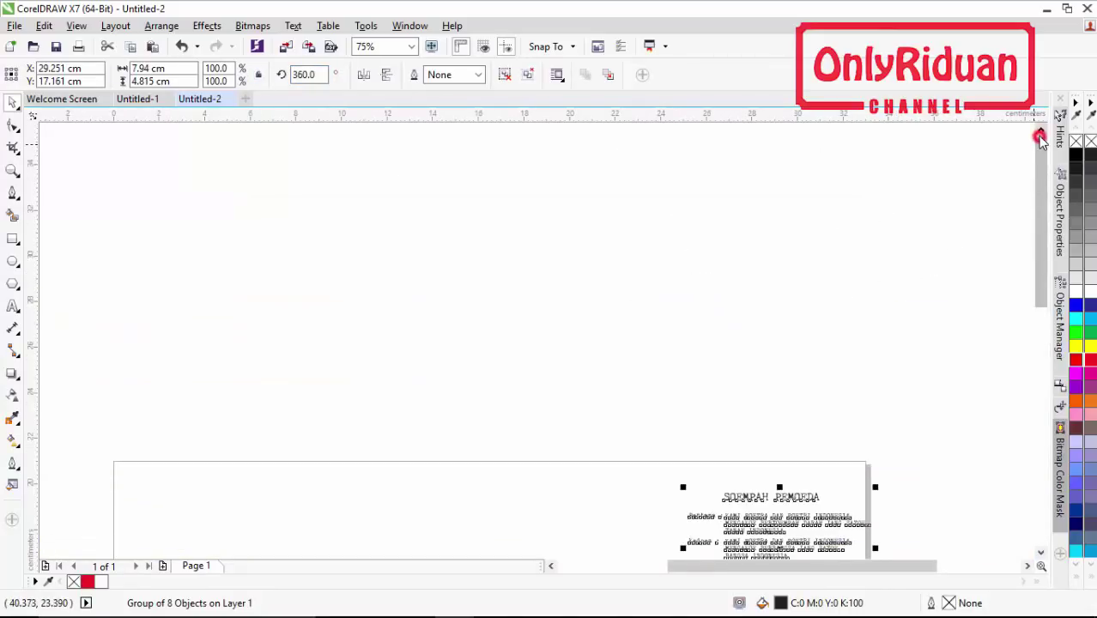
pyautogui.click(1040, 552)
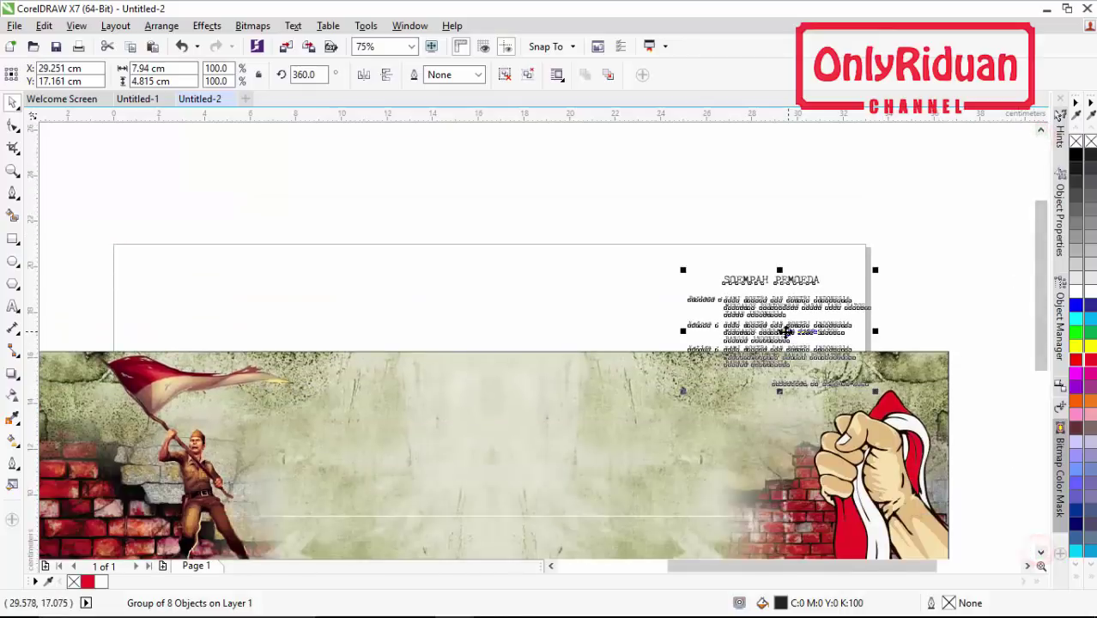
pyautogui.moveTo(783, 328); pyautogui.dragTo(675, 285)
pyautogui.scroll(2, 678, 257)
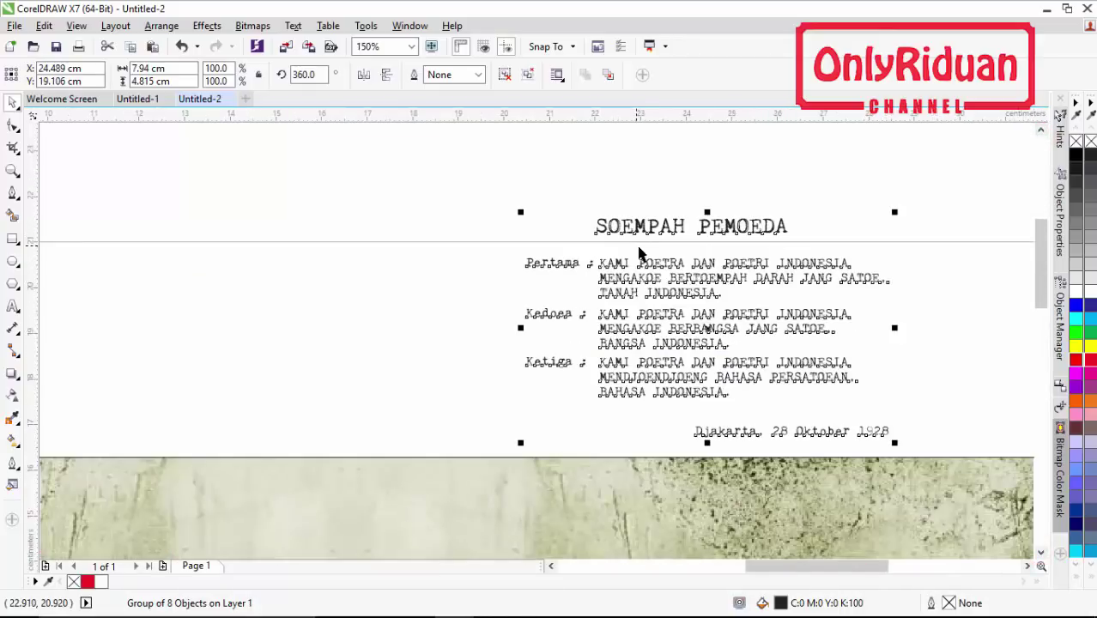
pyautogui.click(841, 205)
pyautogui.click(751, 233)
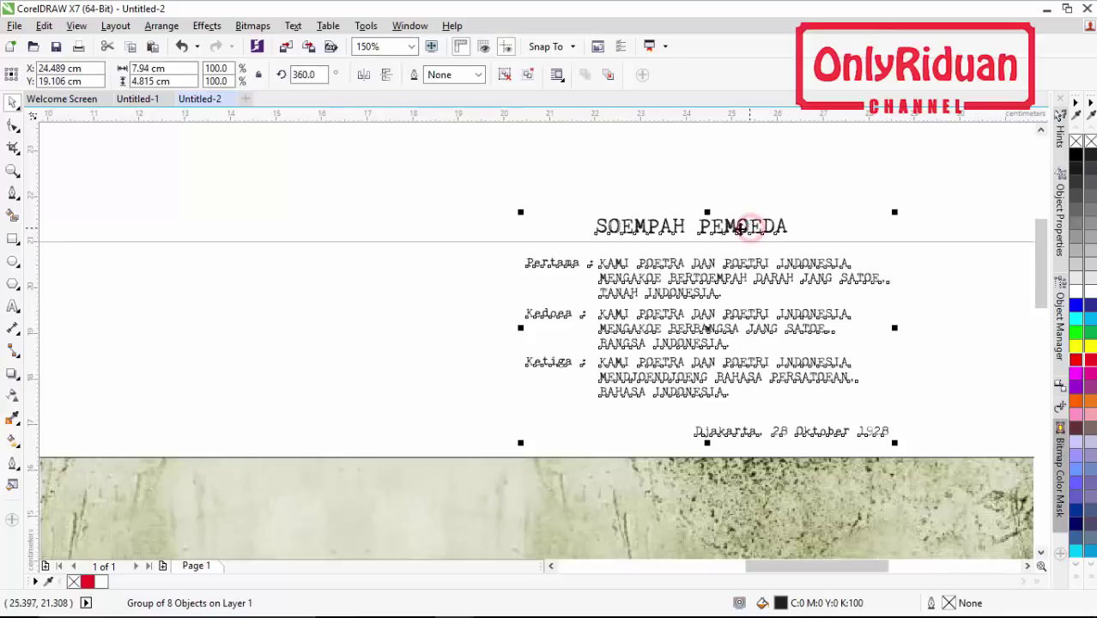
# Import the teks_sumpah_pemuda_asli image and place it at about 6.9 × 6.9 cm beside the straightened oath text.
pyautogui.click(13, 26)
pyautogui.click(52, 272)
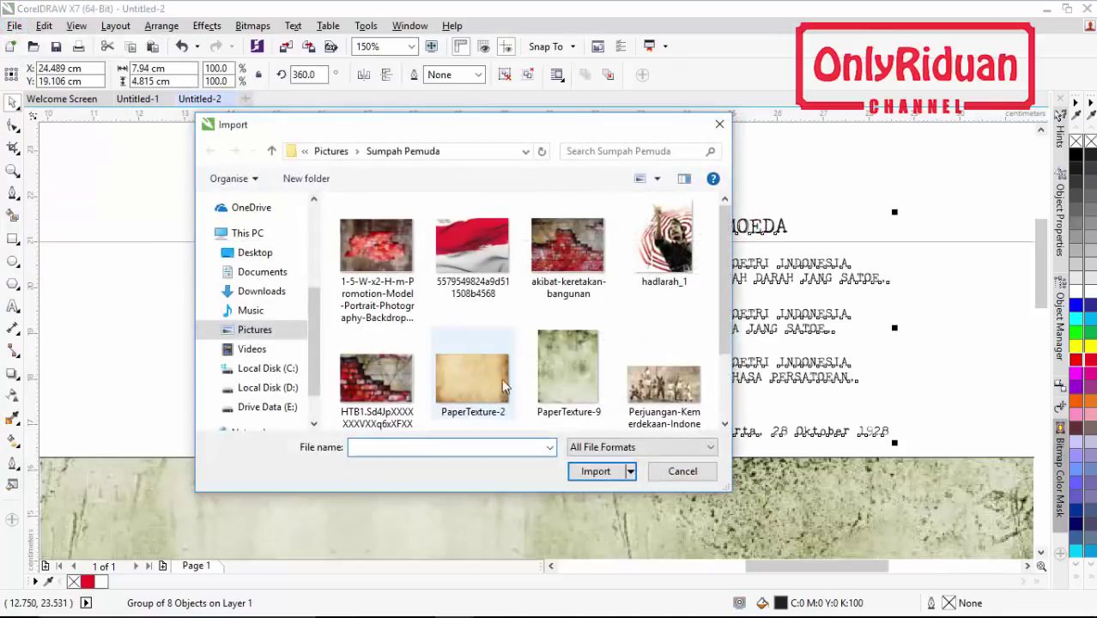
pyautogui.scroll(-3, 719, 311)
pyautogui.click(472, 367)
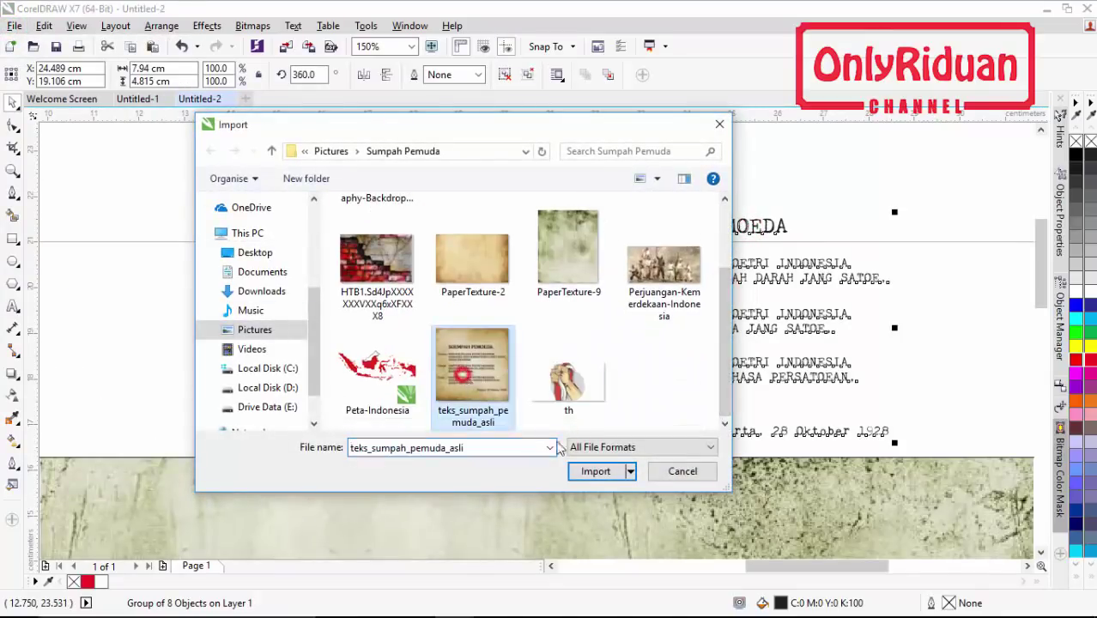
pyautogui.click(572, 469)
pyautogui.moveTo(196, 172); pyautogui.dragTo(504, 520)
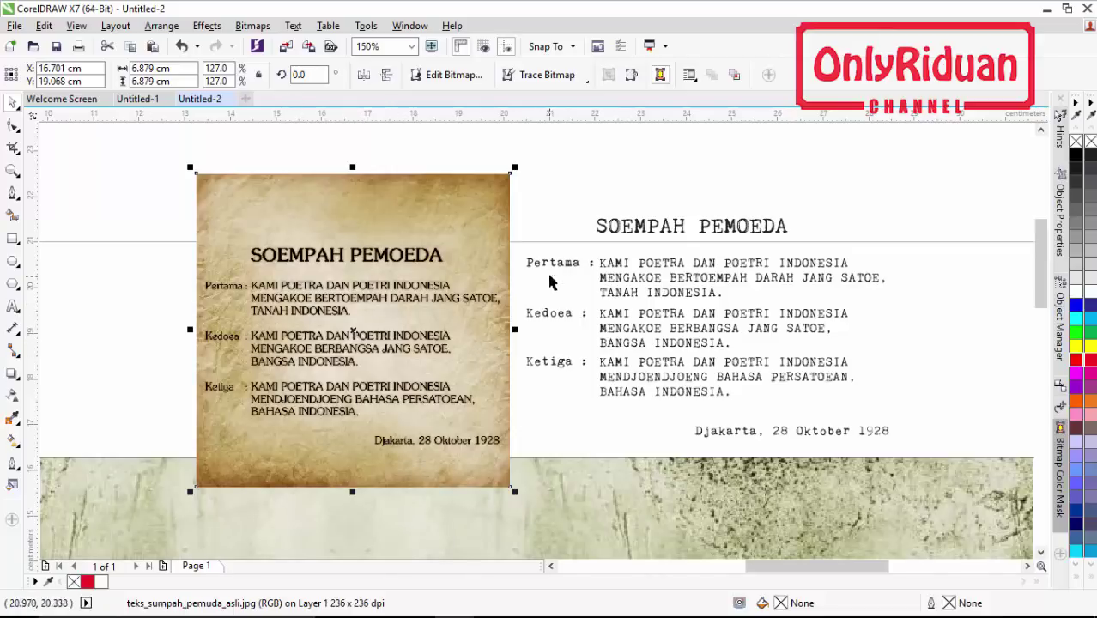
# Check the font of the first oath paragraph against the imported reference image, and delete that image.
pyautogui.click(651, 286)
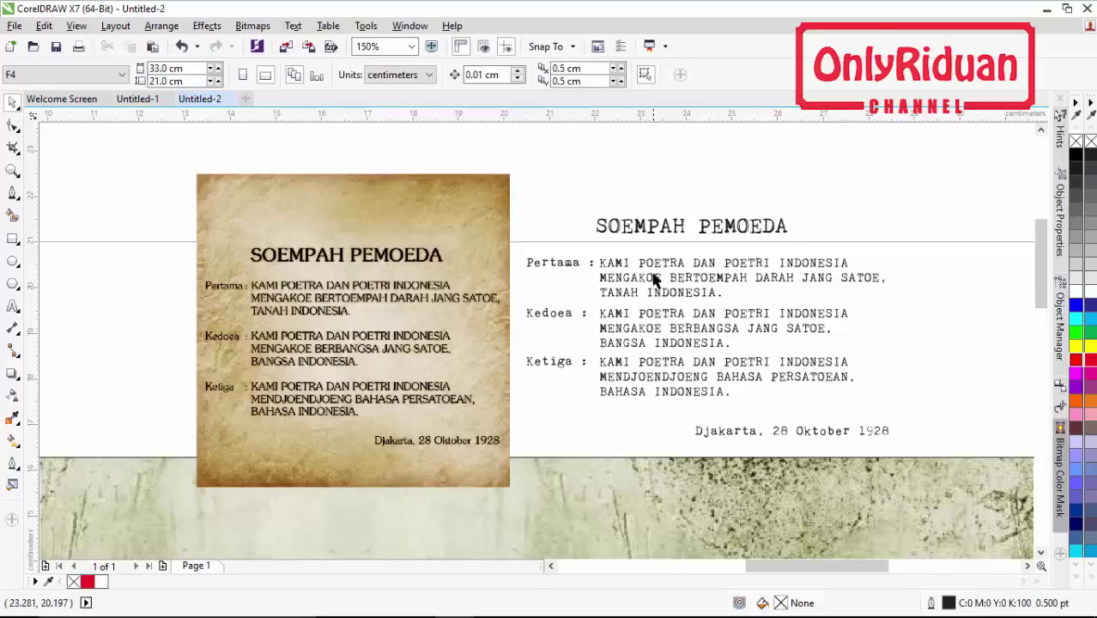
pyautogui.click(653, 267)
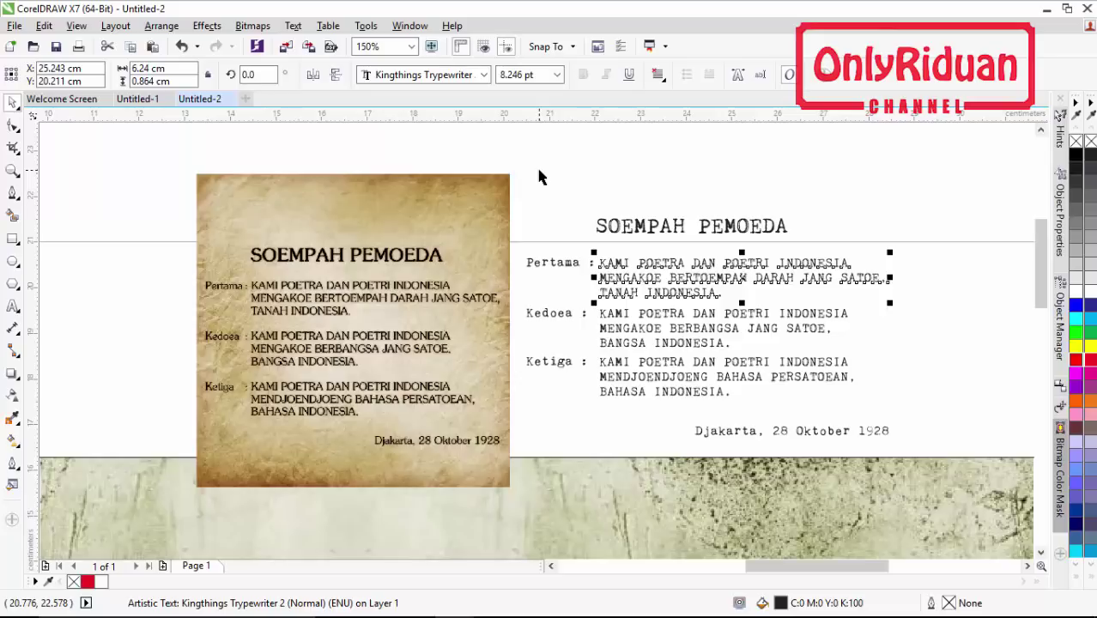
pyautogui.click(496, 196)
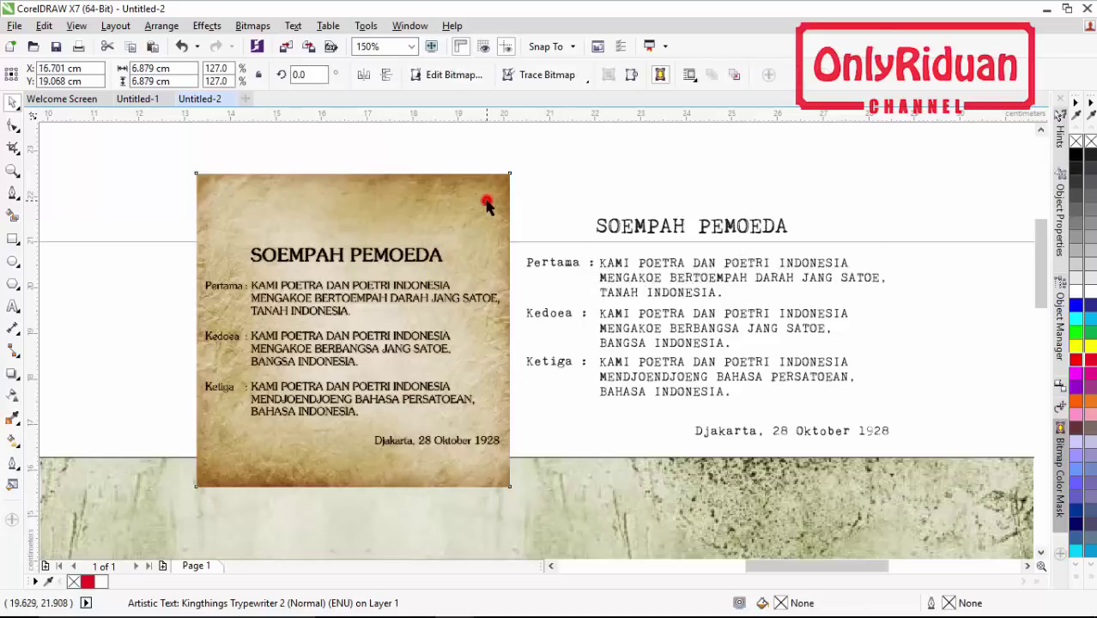
pyautogui.press('Delete')
# Group the eight oath text objects and move the group onto the banner's area beside the fist.
pyautogui.moveTo(485, 184); pyautogui.dragTo(925, 445)
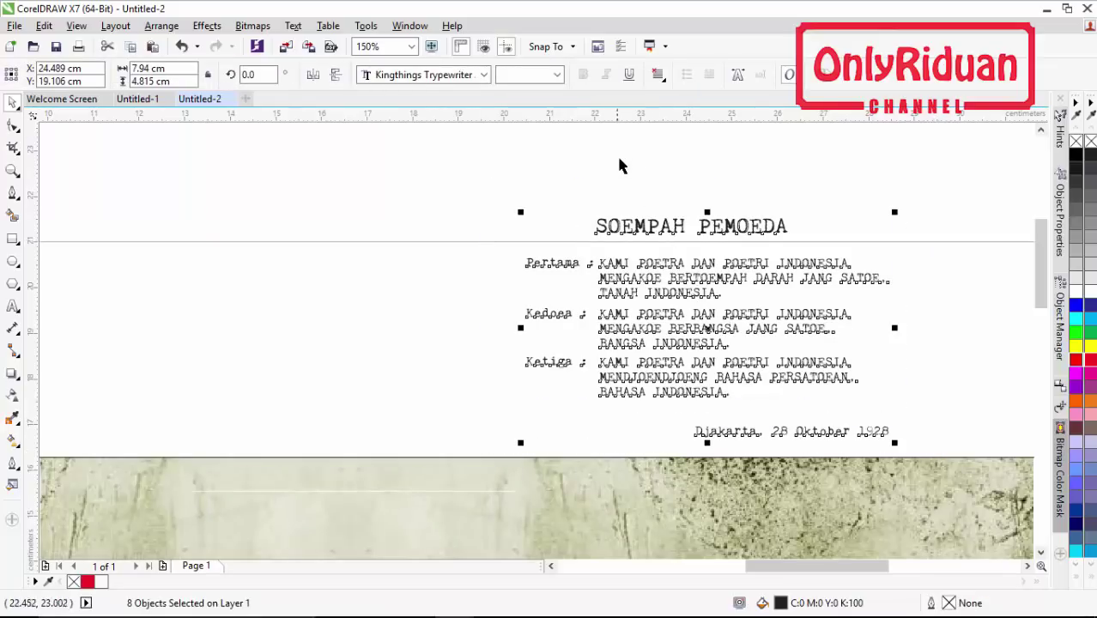
pyautogui.hotkey('ctrl', 'g')
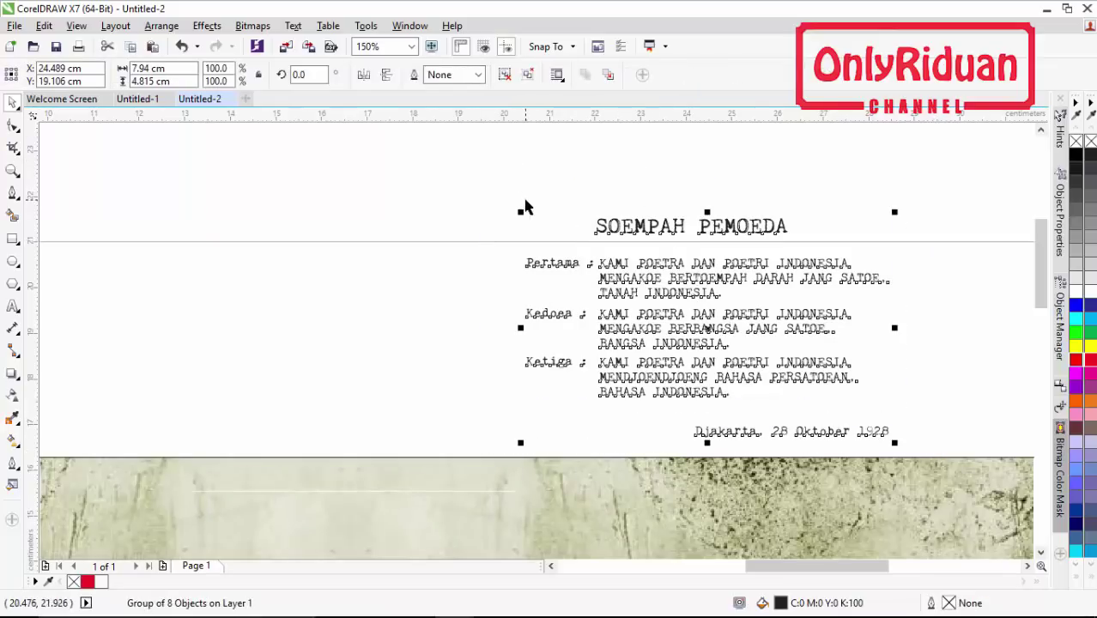
pyautogui.scroll(-2, 526, 207)
pyautogui.moveTo(611, 256); pyautogui.dragTo(668, 399)
pyautogui.click(667, 425)
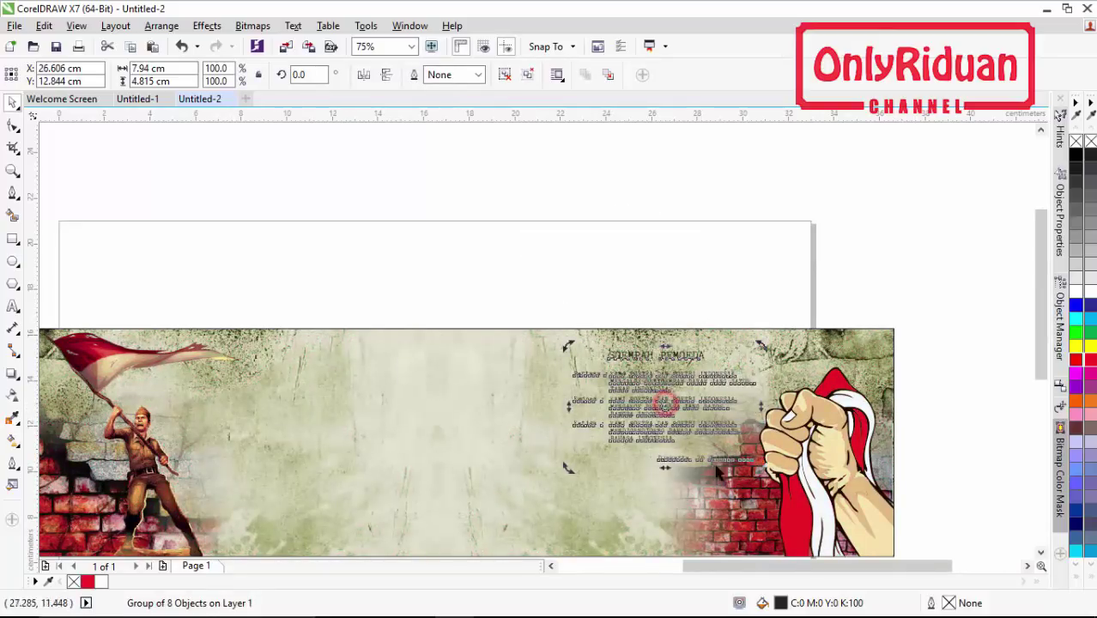
# Rotate the oath text group counterclockwise by about 25.5° so it slants upward beside the fist.
pyautogui.moveTo(760, 467); pyautogui.dragTo(800, 426)
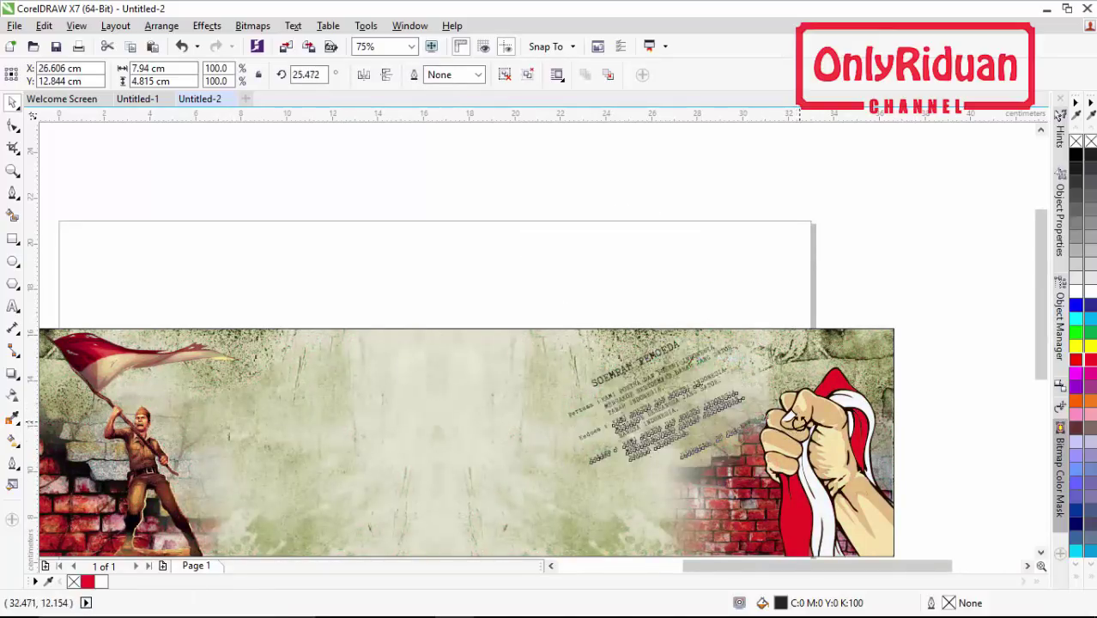
pyautogui.scroll(-2, 802, 427)
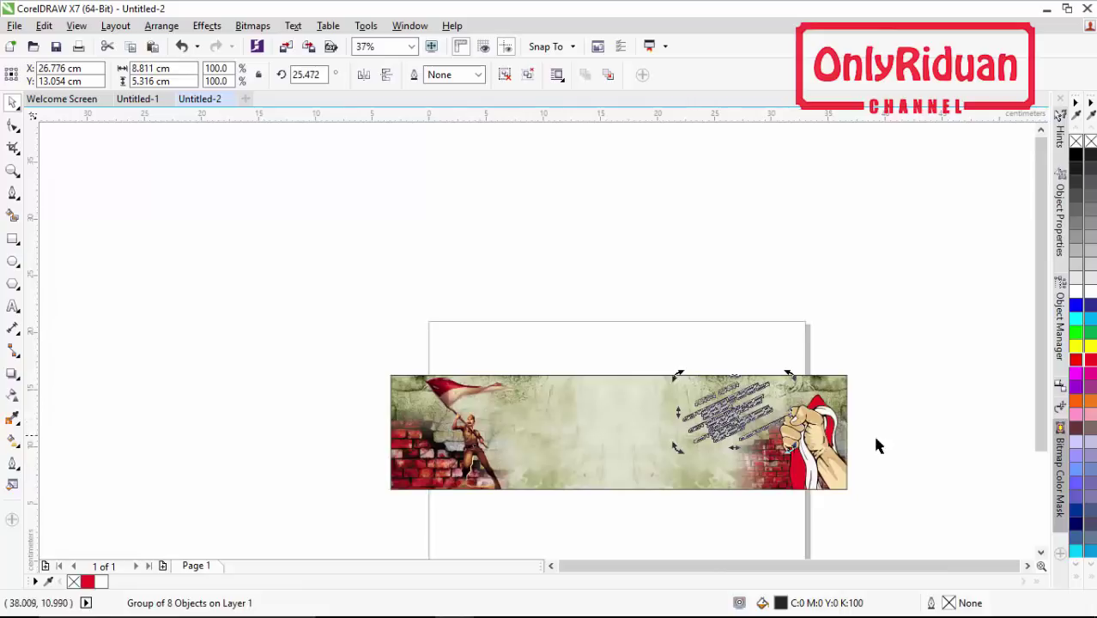
pyautogui.click(1039, 553)
pyautogui.click(871, 363)
pyautogui.scroll(2, 759, 329)
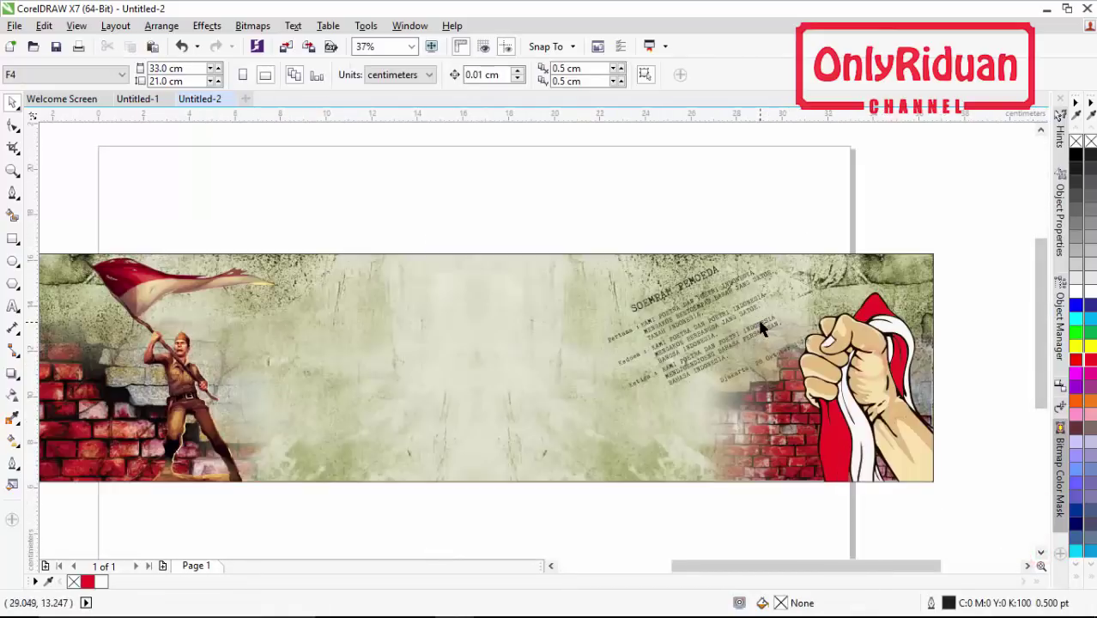
# Enlarge the slanted oath text group to about 10.8 × 6.5 cm and shift it up against the banner's upper edge.
pyautogui.click(757, 334)
pyautogui.moveTo(813, 393); pyautogui.dragTo(854, 438)
pyautogui.moveTo(750, 339); pyautogui.dragTo(732, 319)
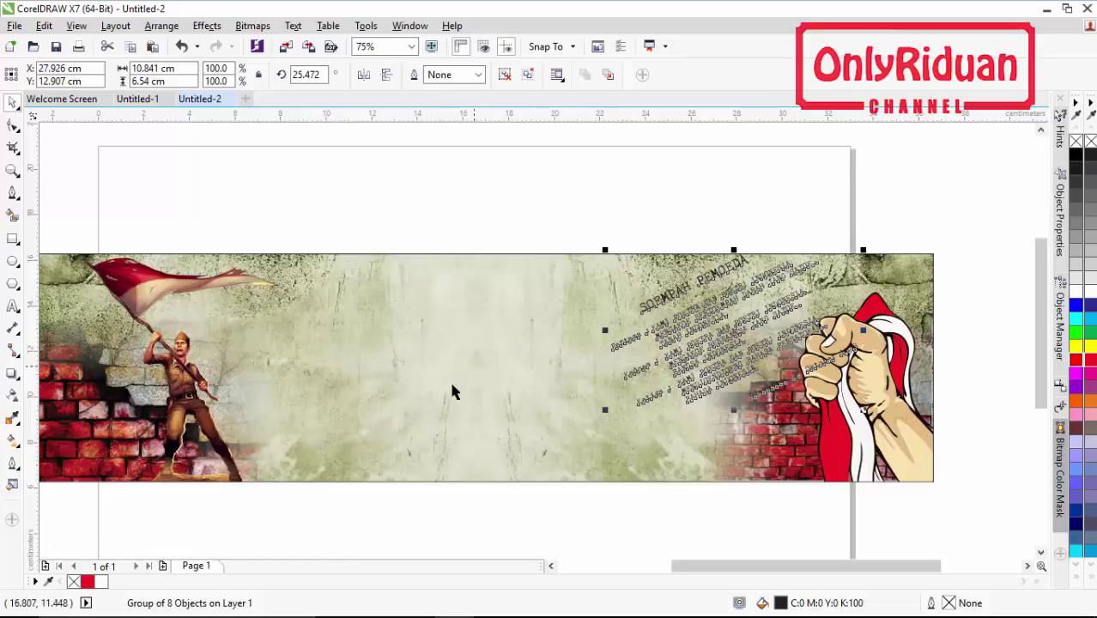
# PowerClip the slanted oath text group inside the 40 × 10 cm banner rectangle.
pyautogui.rightClick(714, 339)
pyautogui.click(773, 227)
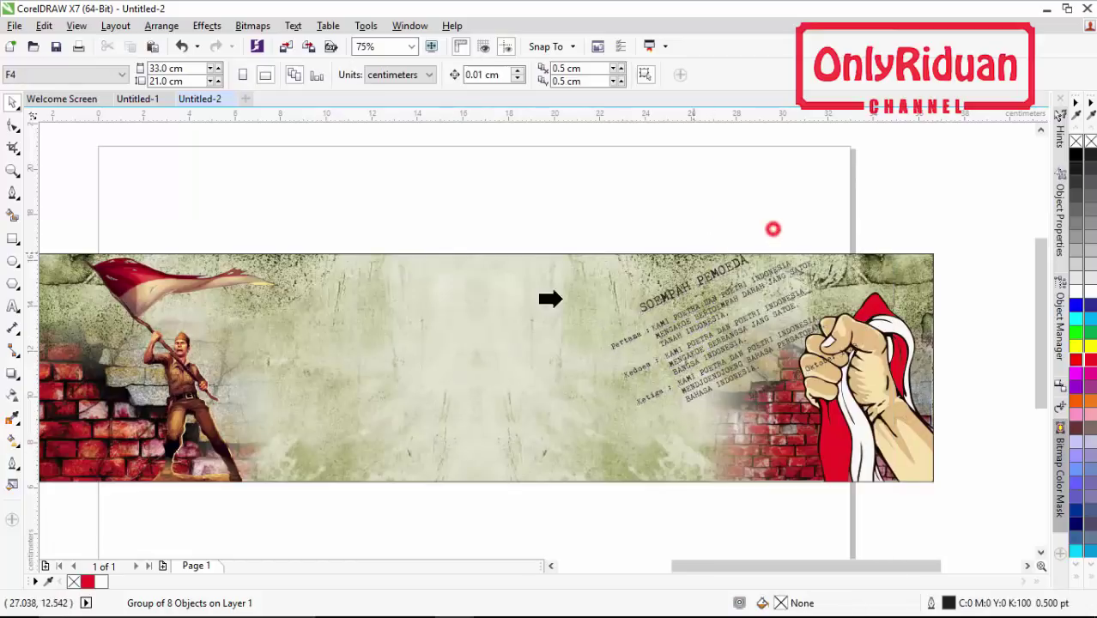
pyautogui.click(436, 326)
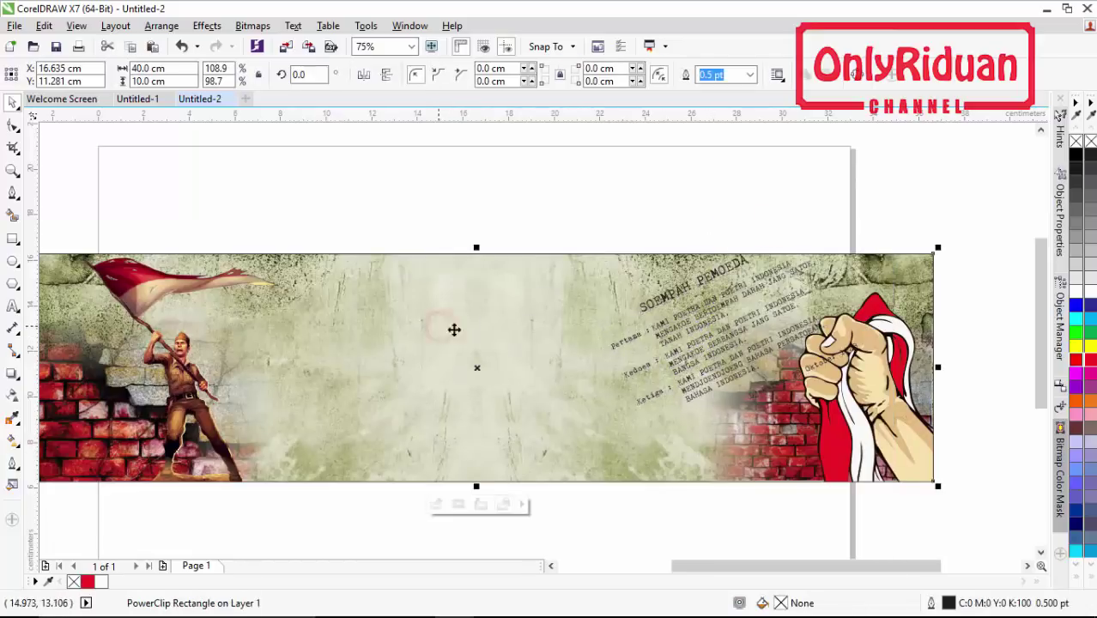
# Edit the banner's PowerClip contents and scale the oath text group down to about 8.9 × 5.4 cm.
pyautogui.rightClick(705, 326)
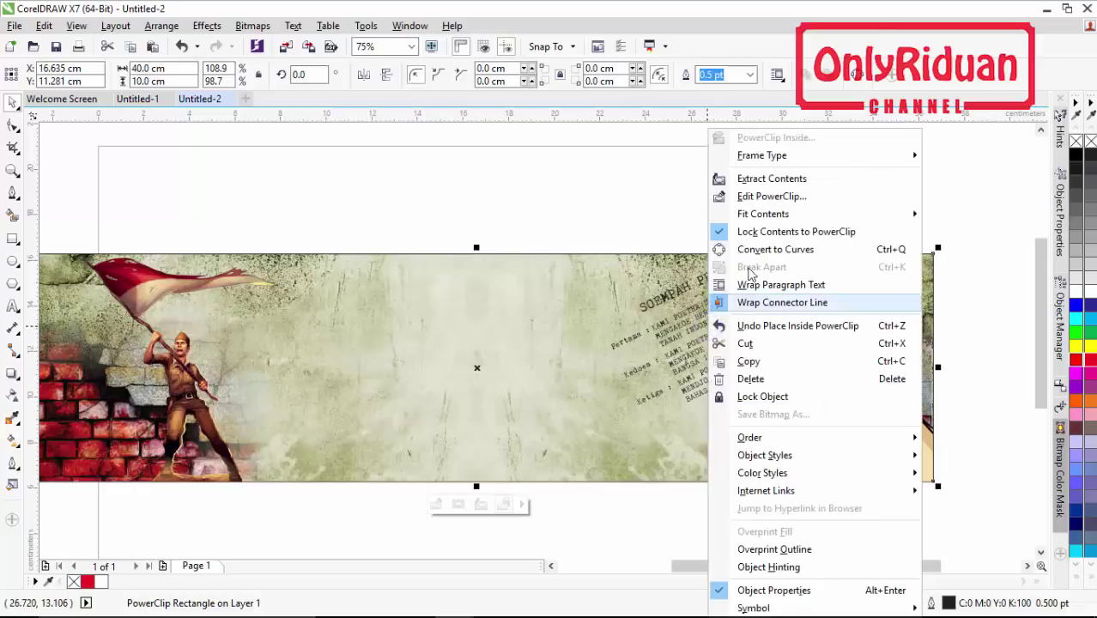
pyautogui.click(755, 197)
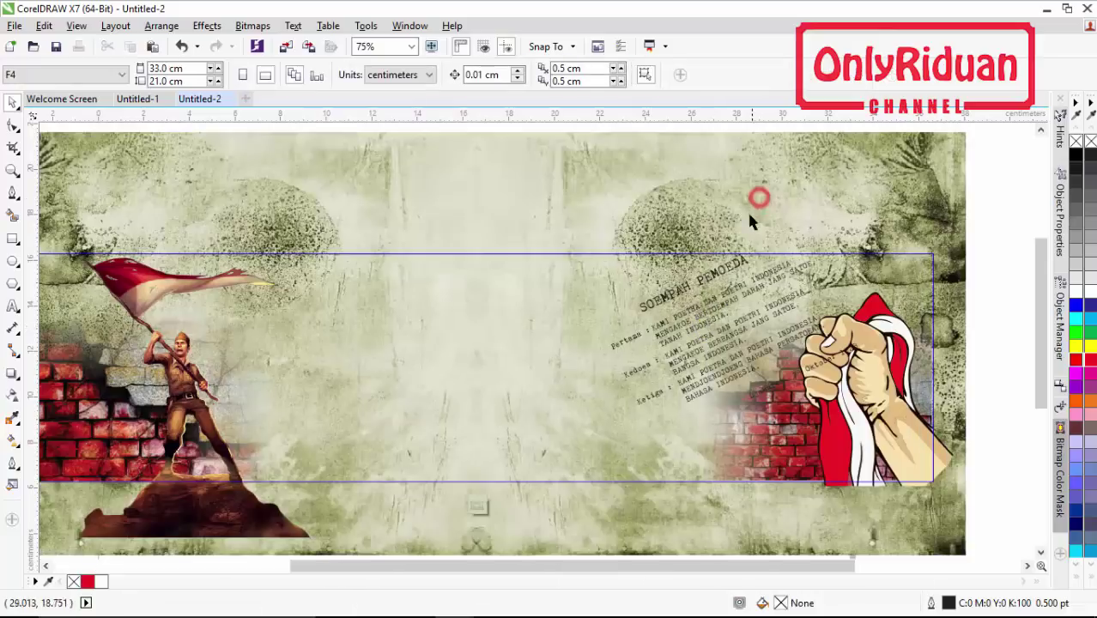
pyautogui.click(747, 329)
pyautogui.moveTo(603, 412); pyautogui.dragTo(648, 401)
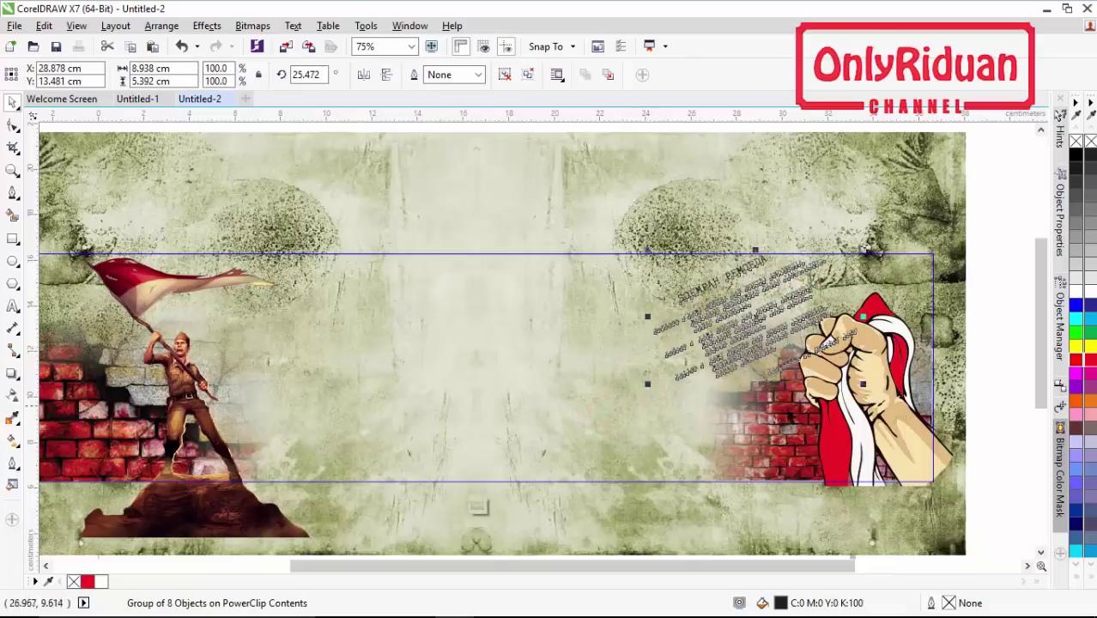
# Bring the fist group to the front of the layer, above the oath text.
pyautogui.click(908, 456)
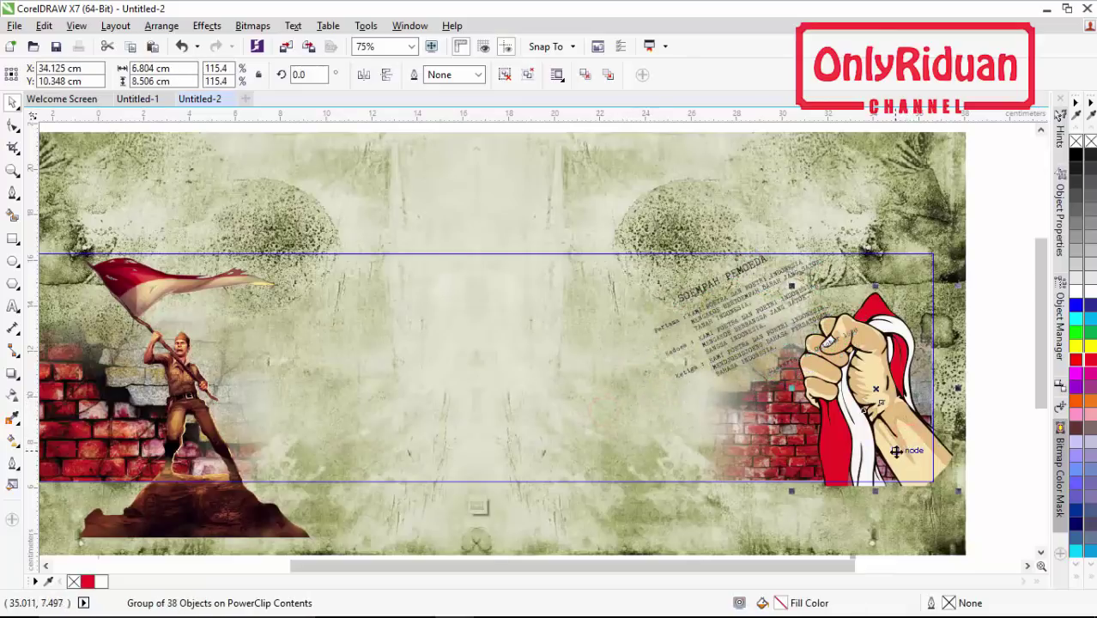
pyautogui.rightClick(879, 388)
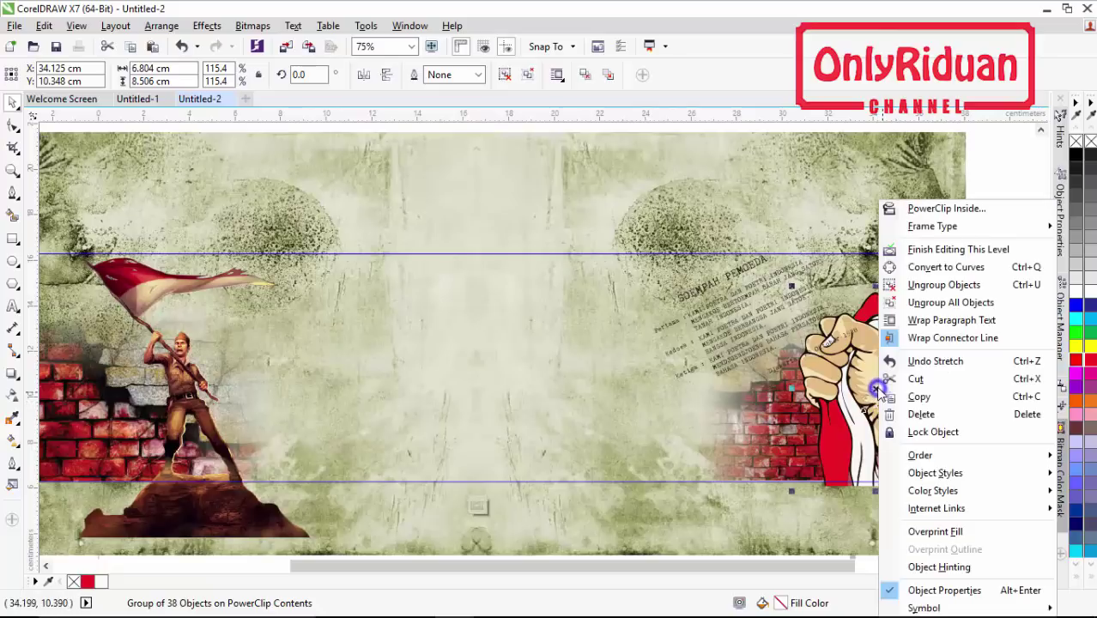
pyautogui.moveTo(930, 463)
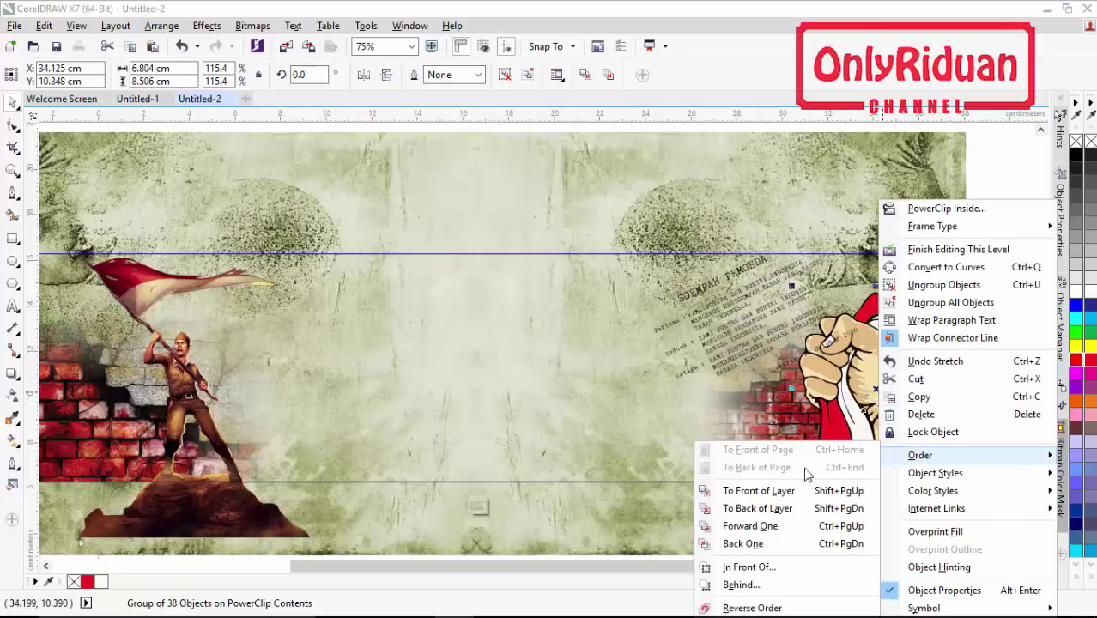
pyautogui.click(759, 491)
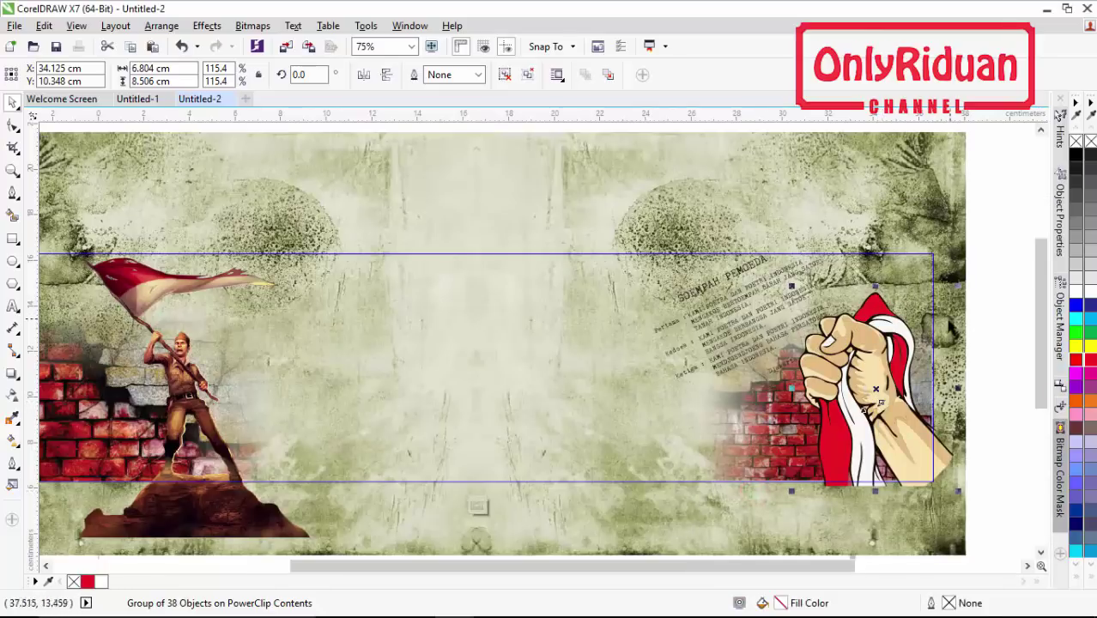
# Finish editing the banner's PowerClip contents.
pyautogui.rightClick(762, 300)
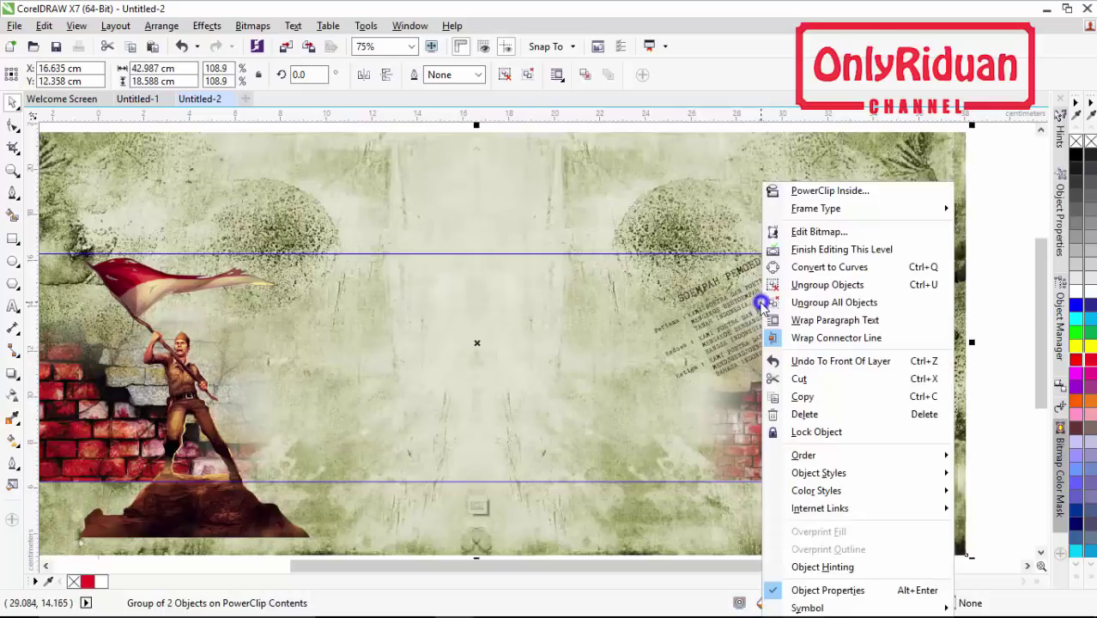
pyautogui.click(811, 248)
pyautogui.click(550, 565)
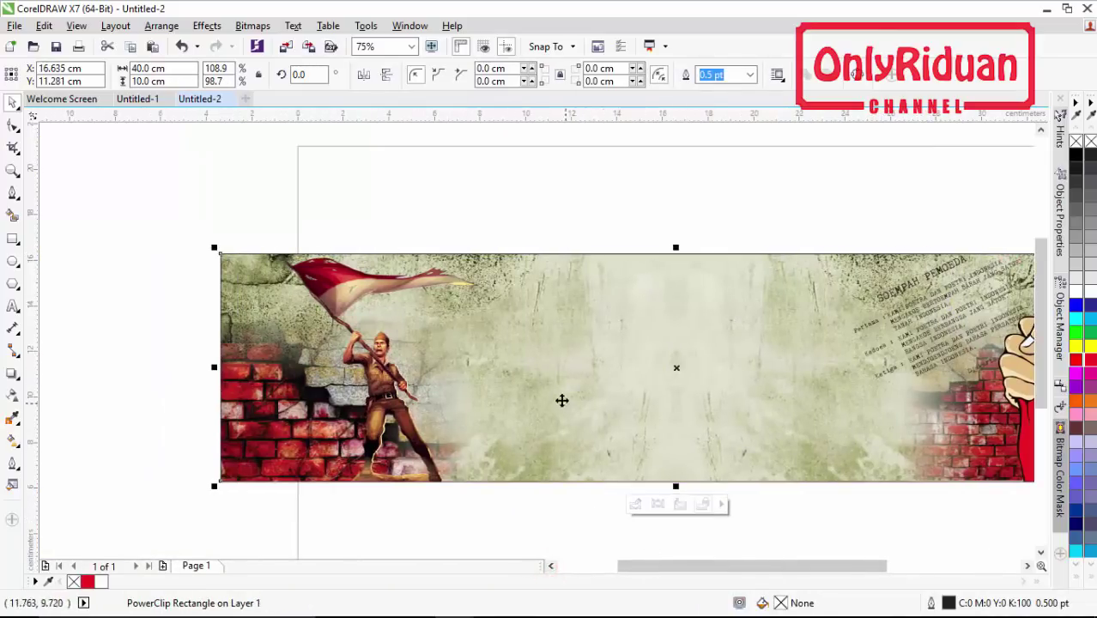
pyautogui.click(1026, 565)
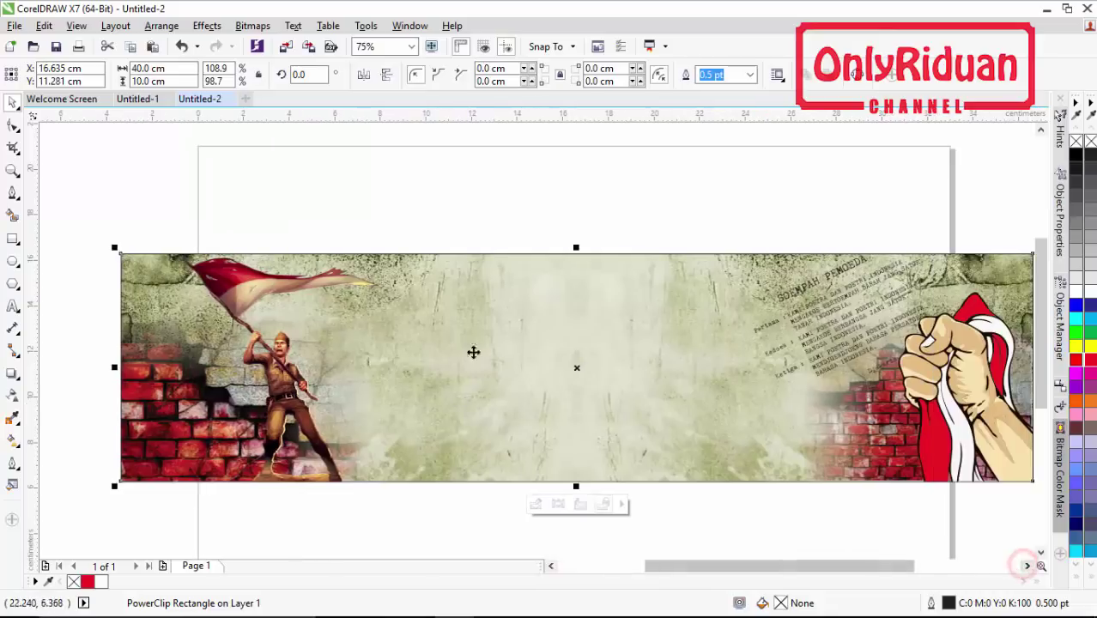
# Import the Peta-Indonesia map at about 16.4 × 6.3 cm and position it between the flag-bearing figure and the oath text.
pyautogui.click(15, 26)
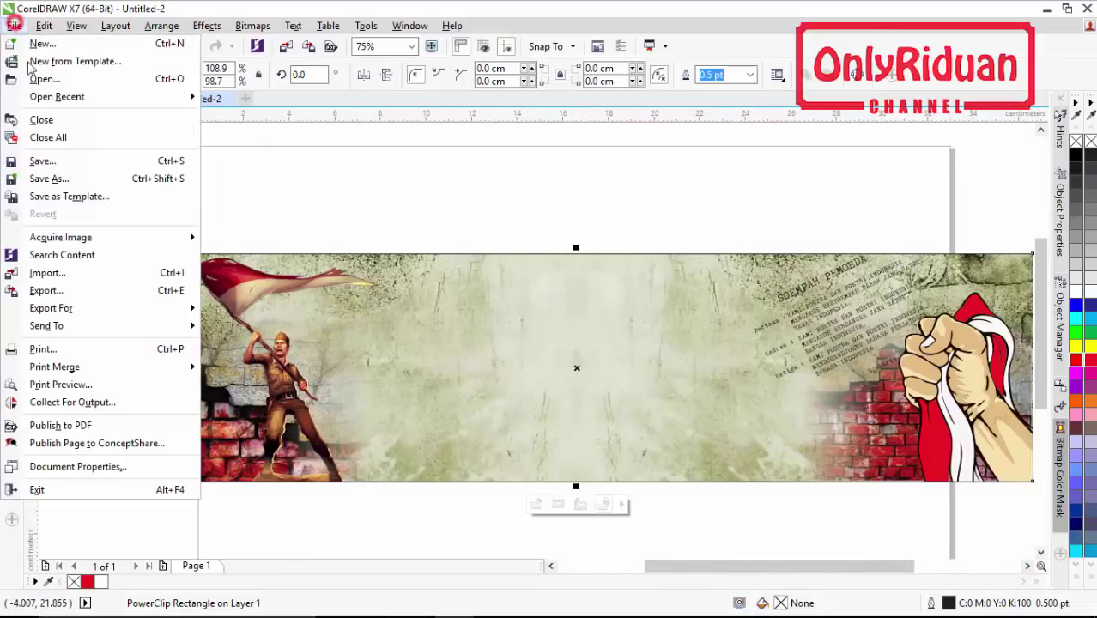
pyautogui.click(54, 271)
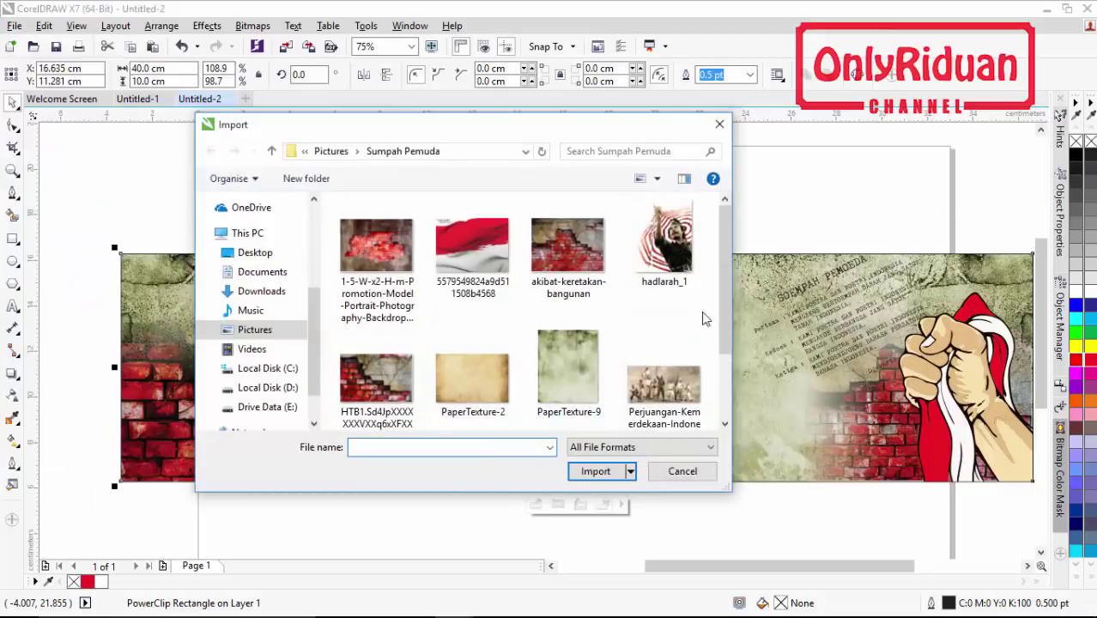
pyautogui.moveTo(723, 280); pyautogui.dragTo(728, 358)
pyautogui.click(377, 369)
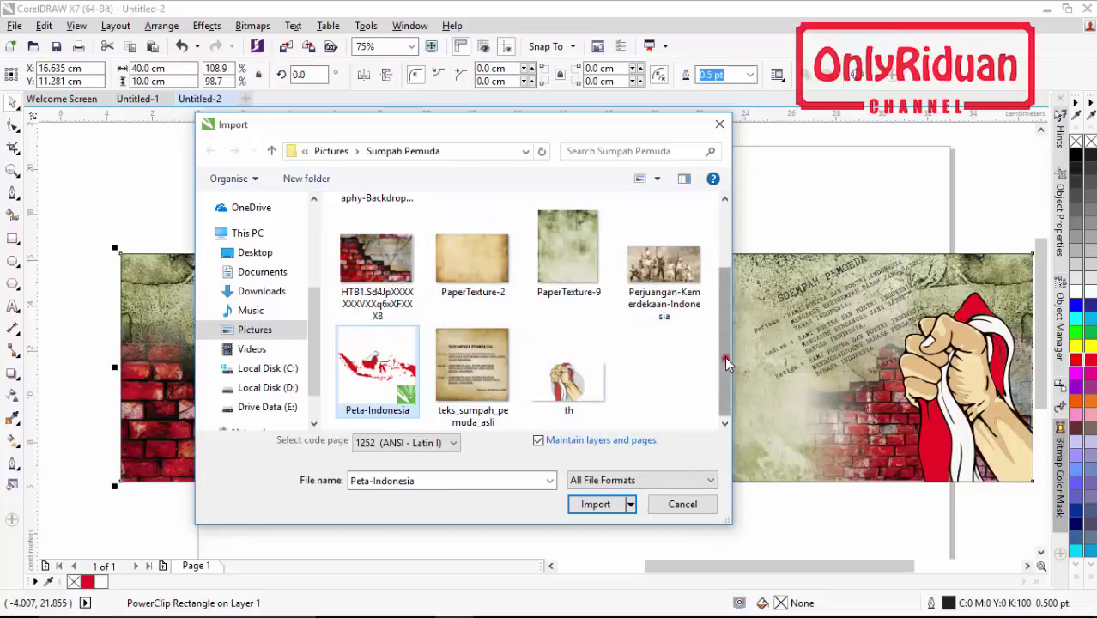
pyautogui.scroll(2, 725, 361)
pyautogui.scroll(-2, 729, 362)
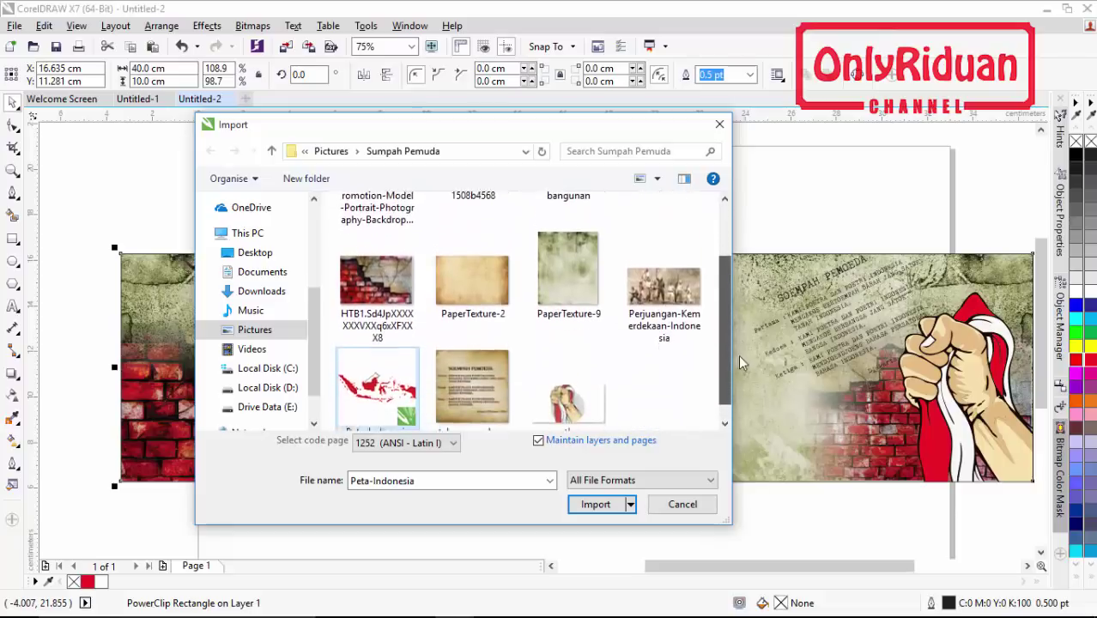
pyautogui.scroll(-1, 741, 369)
pyautogui.click(592, 505)
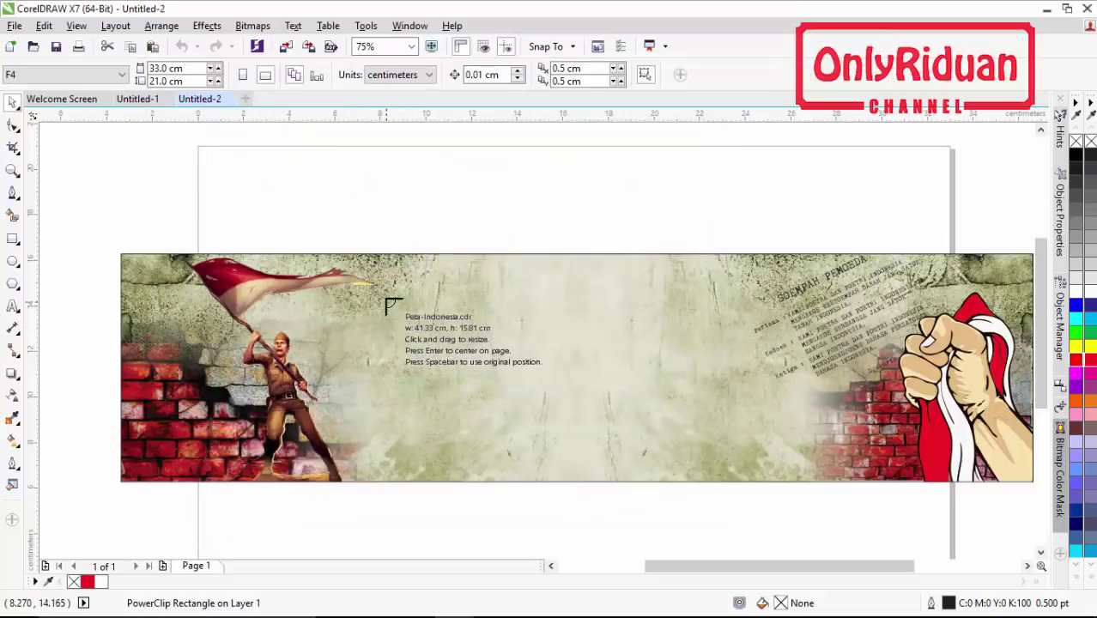
pyautogui.moveTo(392, 282); pyautogui.dragTo(686, 419)
pyautogui.click(759, 440)
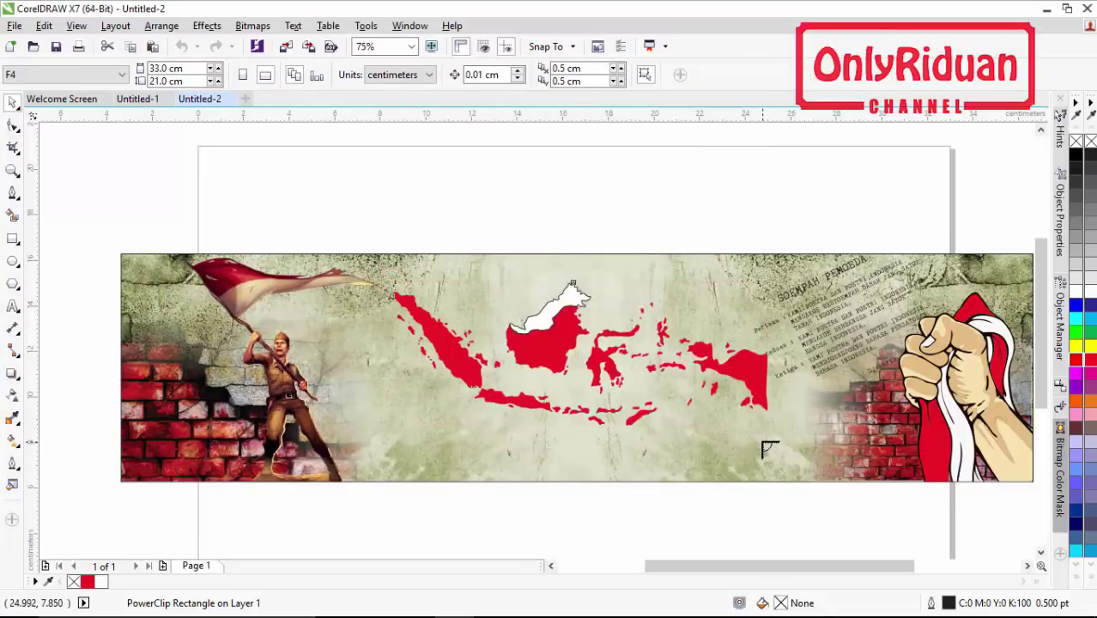
pyautogui.moveTo(588, 359); pyautogui.dragTo(573, 359)
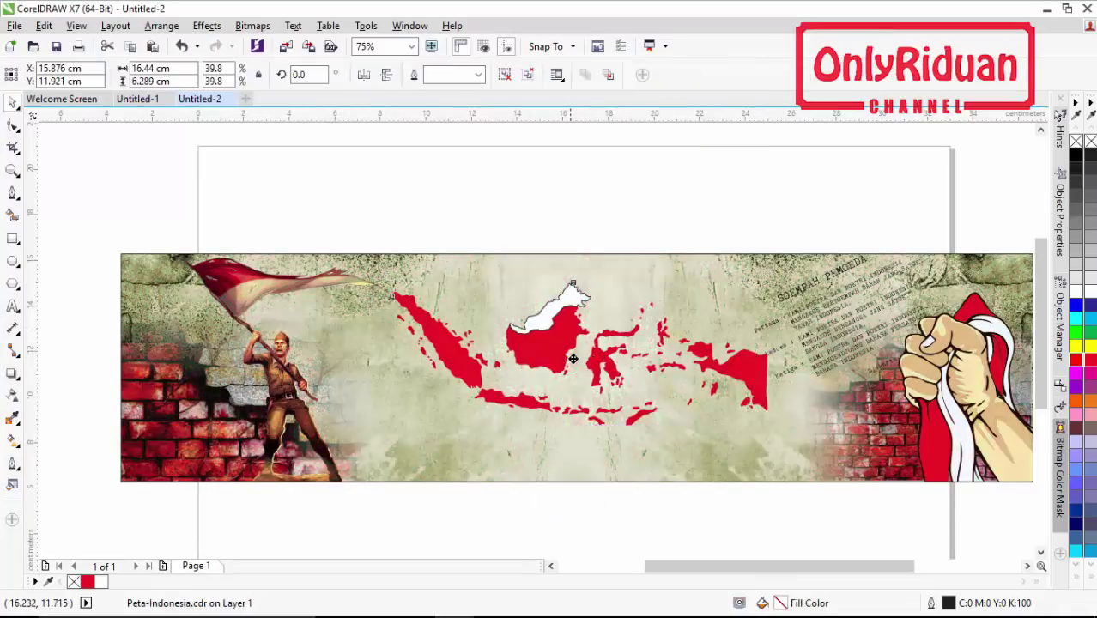
pyautogui.click(439, 188)
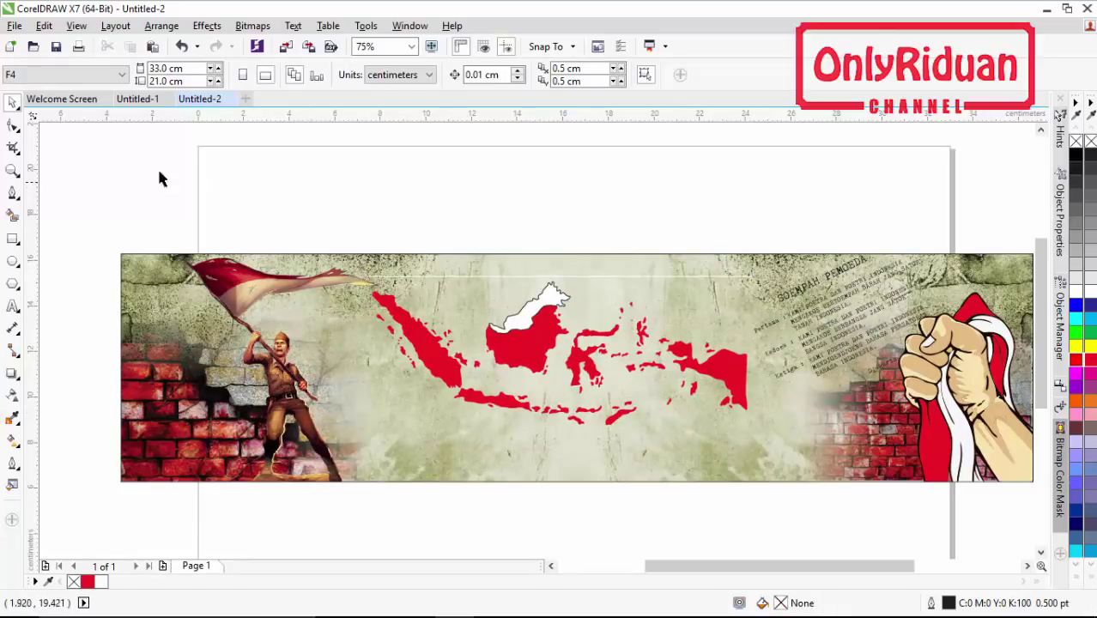
pyautogui.click(15, 26)
pyautogui.click(46, 277)
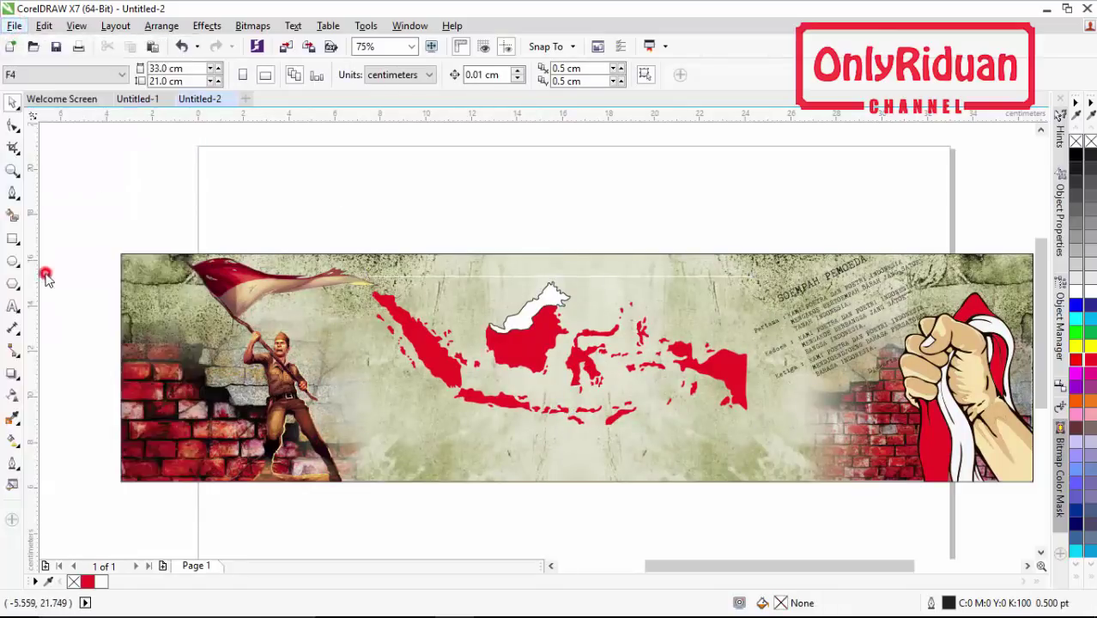
pyautogui.click(469, 257)
pyautogui.click(601, 473)
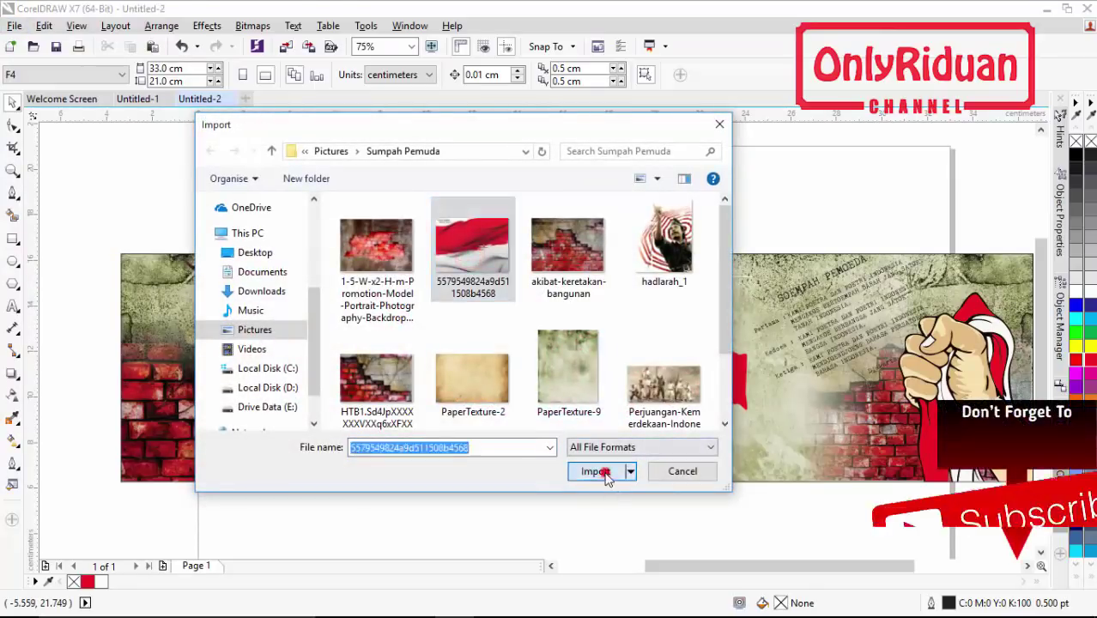
pyautogui.moveTo(108, 231); pyautogui.dragTo(434, 403)
pyautogui.moveTo(292, 345); pyautogui.dragTo(294, 322)
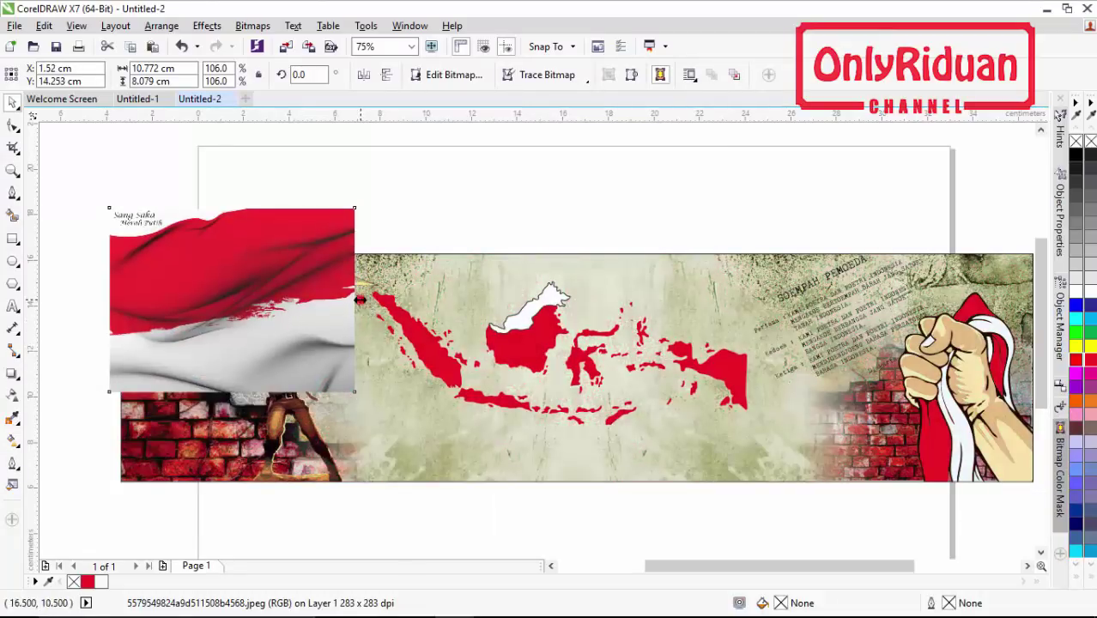
# Stretch the flag image horizontally to about 133.7% and rotate it about 8.4° counterclockwise.
pyautogui.moveTo(360, 299); pyautogui.dragTo(419, 300)
pyautogui.moveTo(319, 305); pyautogui.dragTo(312, 305)
pyautogui.moveTo(419, 395); pyautogui.dragTo(430, 372)
# PowerClip the flag image inside the banner rectangle and open the PowerClip contents for editing.
pyautogui.rightClick(311, 305)
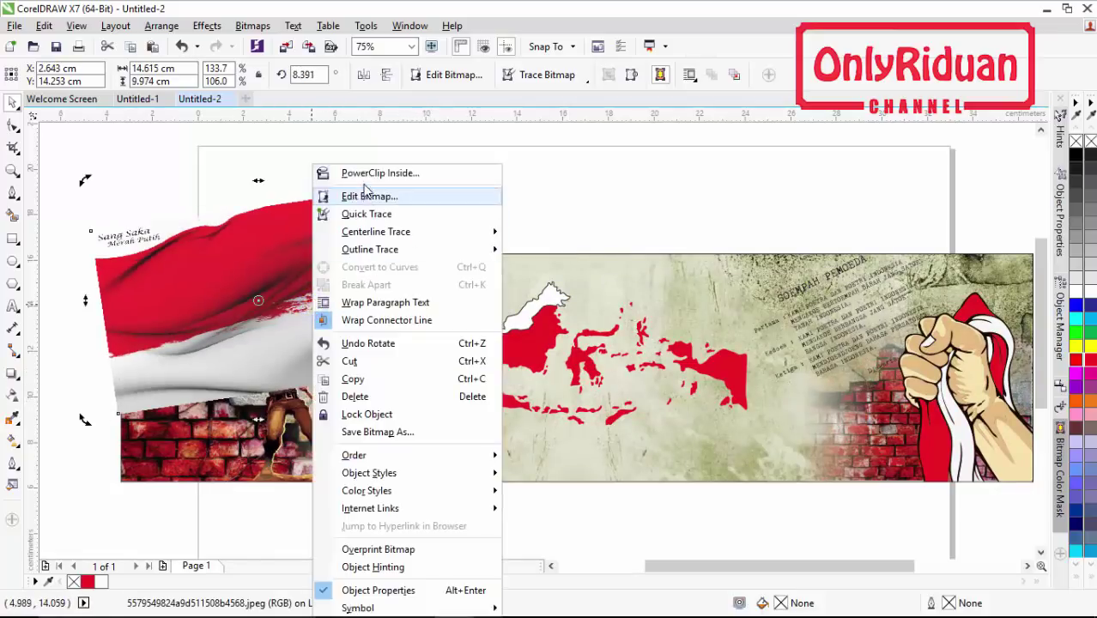
pyautogui.click(360, 172)
pyautogui.click(691, 272)
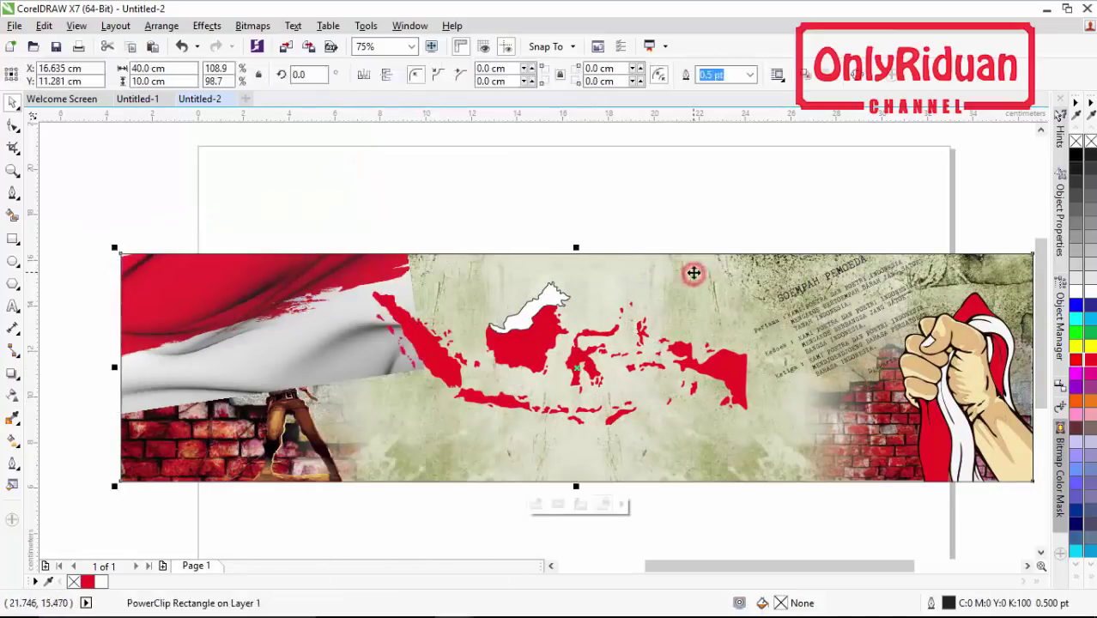
pyautogui.rightClick(253, 300)
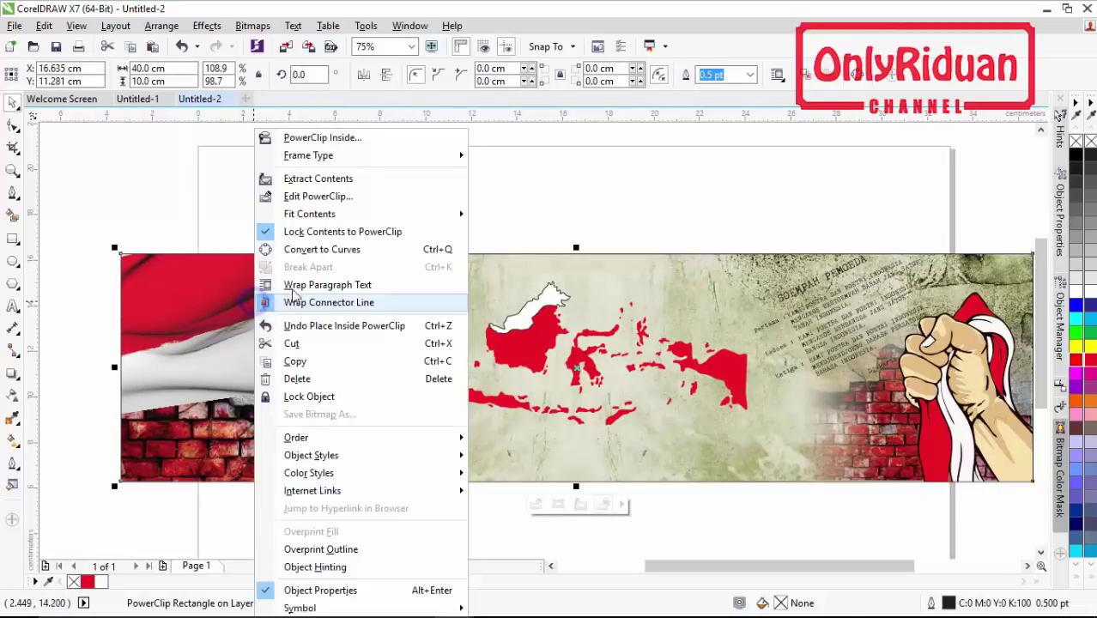
pyautogui.click(317, 196)
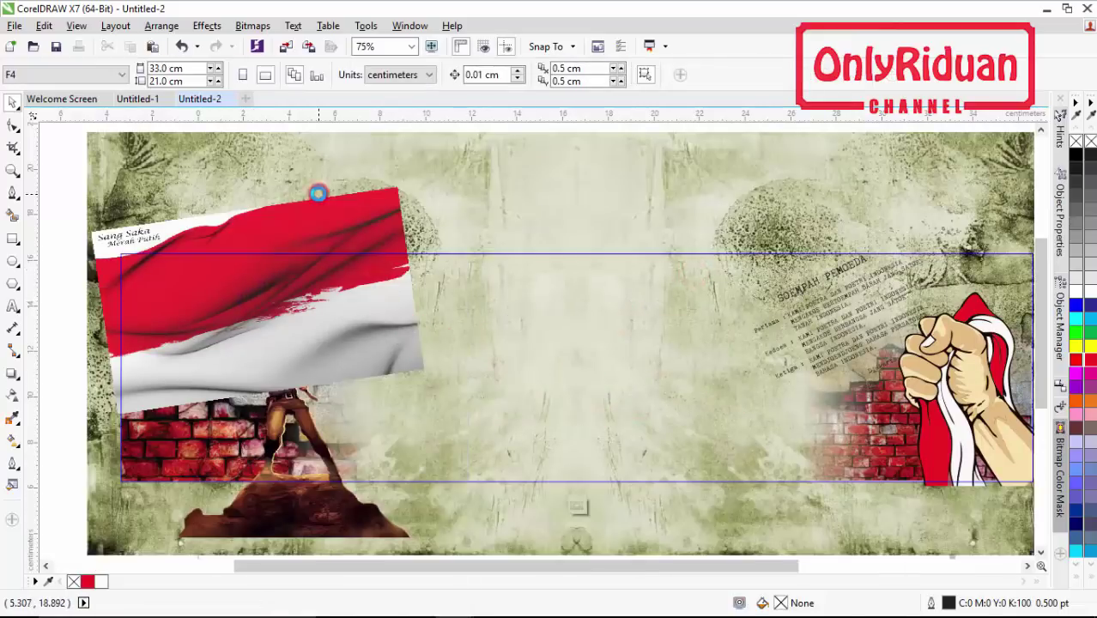
# Apply a linear transparency of about 8.8° to the flag image, fading it out toward the banner's centre.
pyautogui.click(257, 317)
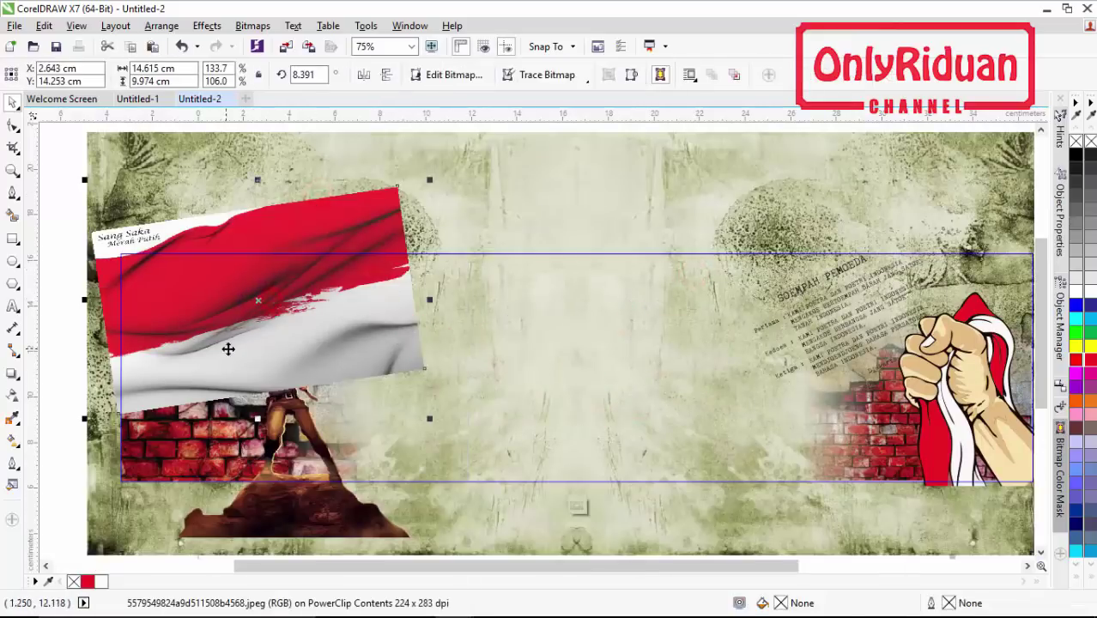
pyautogui.click(12, 394)
pyautogui.moveTo(143, 273); pyautogui.dragTo(405, 355)
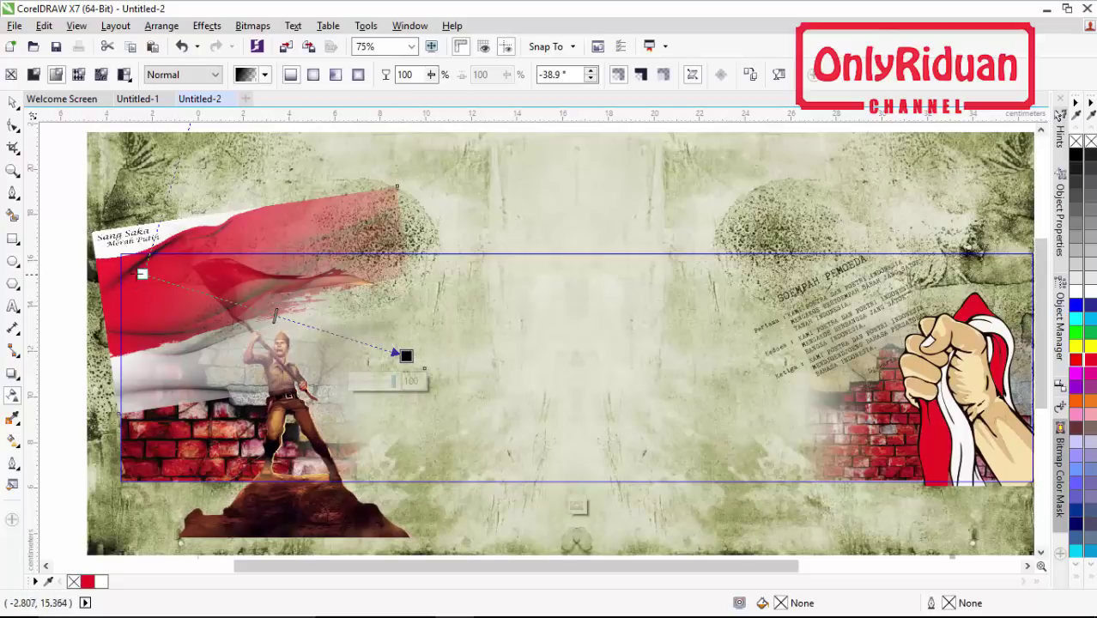
pyautogui.moveTo(142, 273); pyautogui.dragTo(134, 339)
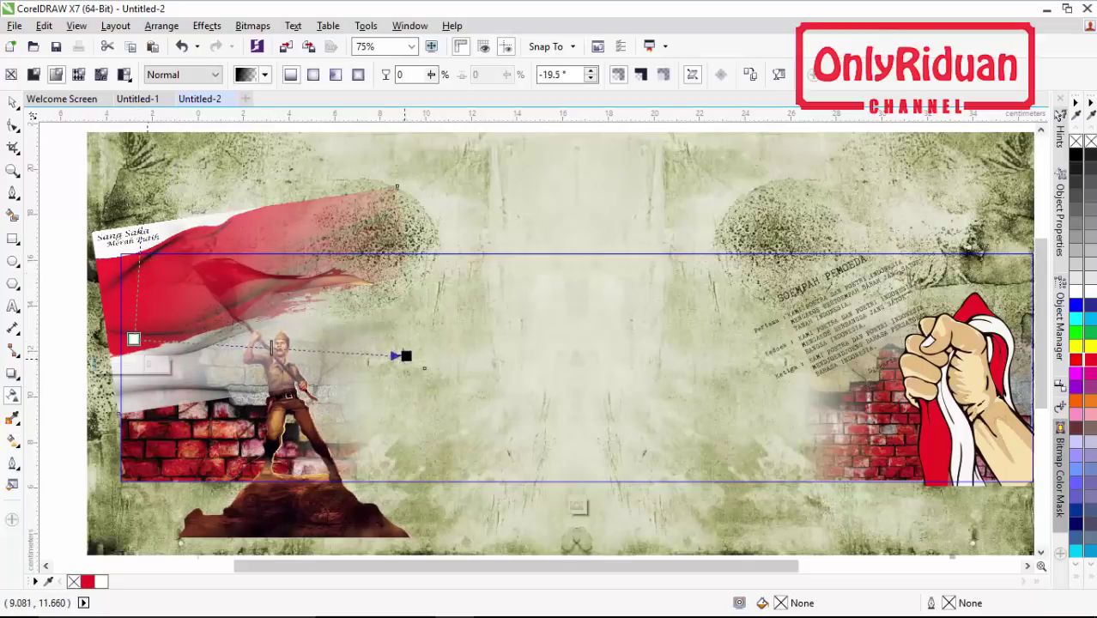
pyautogui.moveTo(405, 355); pyautogui.dragTo(399, 289)
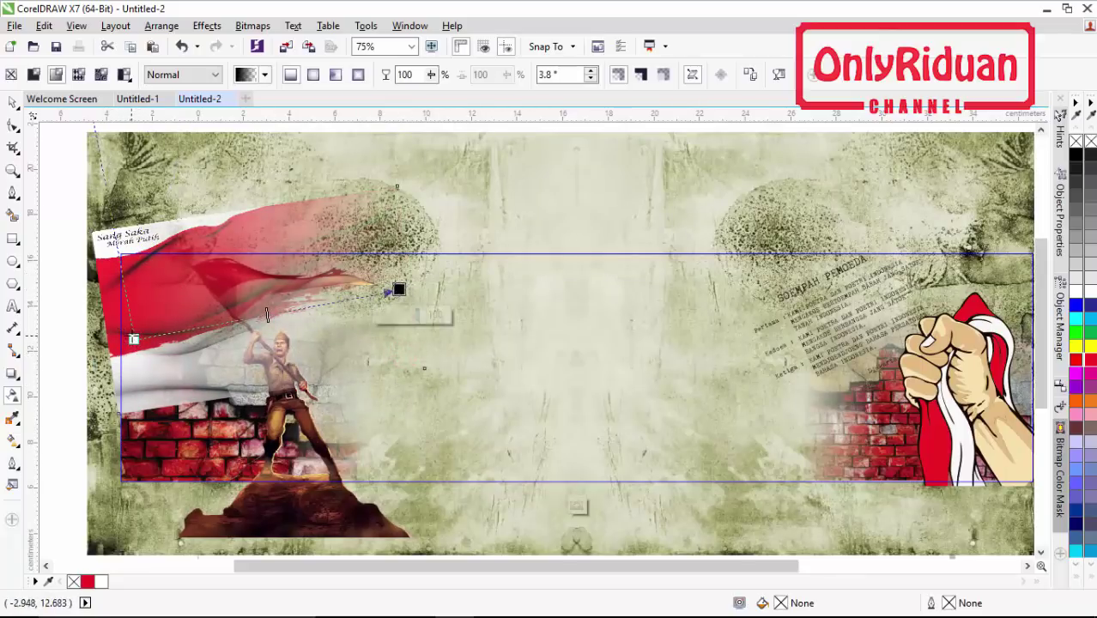
pyautogui.moveTo(134, 339); pyautogui.dragTo(223, 331)
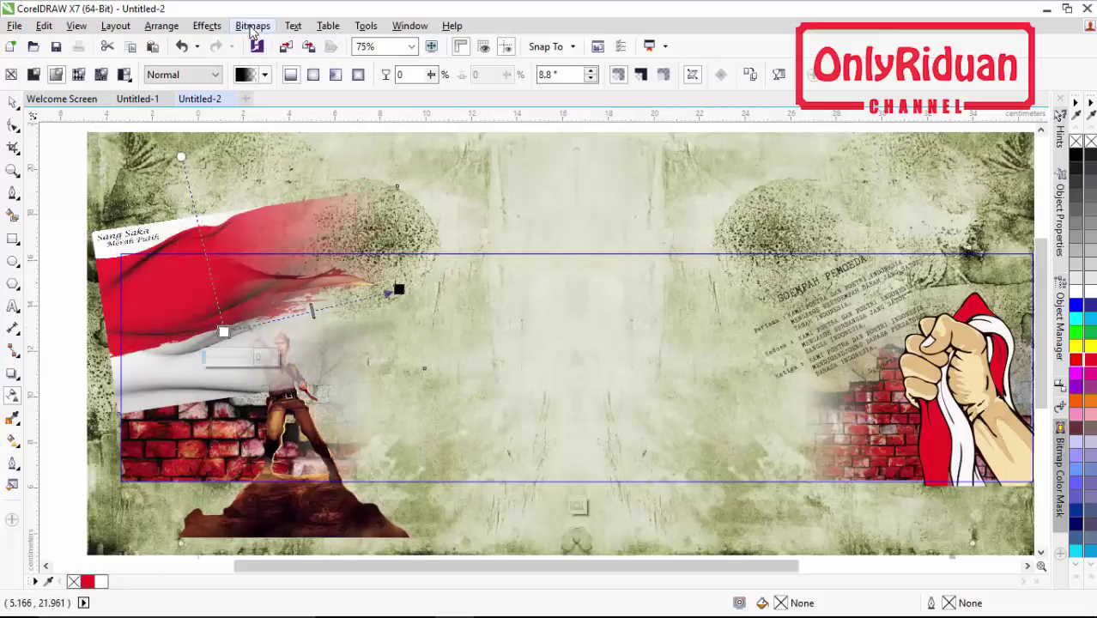
# Convert the faded flag to a 300 dpi CMYK bitmap with anti-aliasing and a transparent background.
pyautogui.click(252, 26)
pyautogui.click(287, 42)
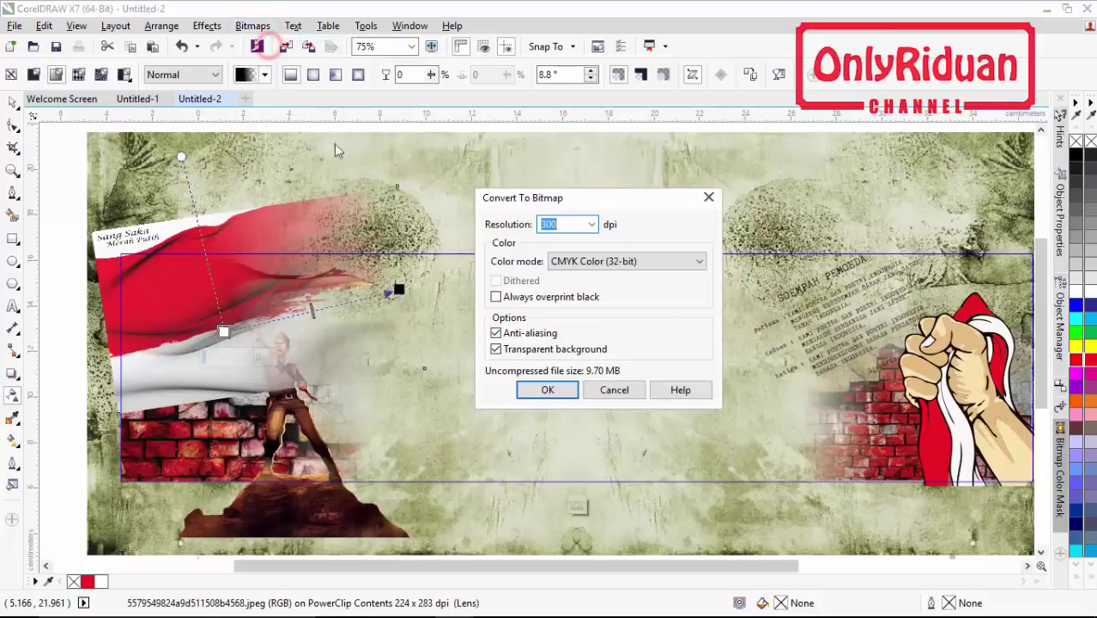
pyautogui.click(549, 391)
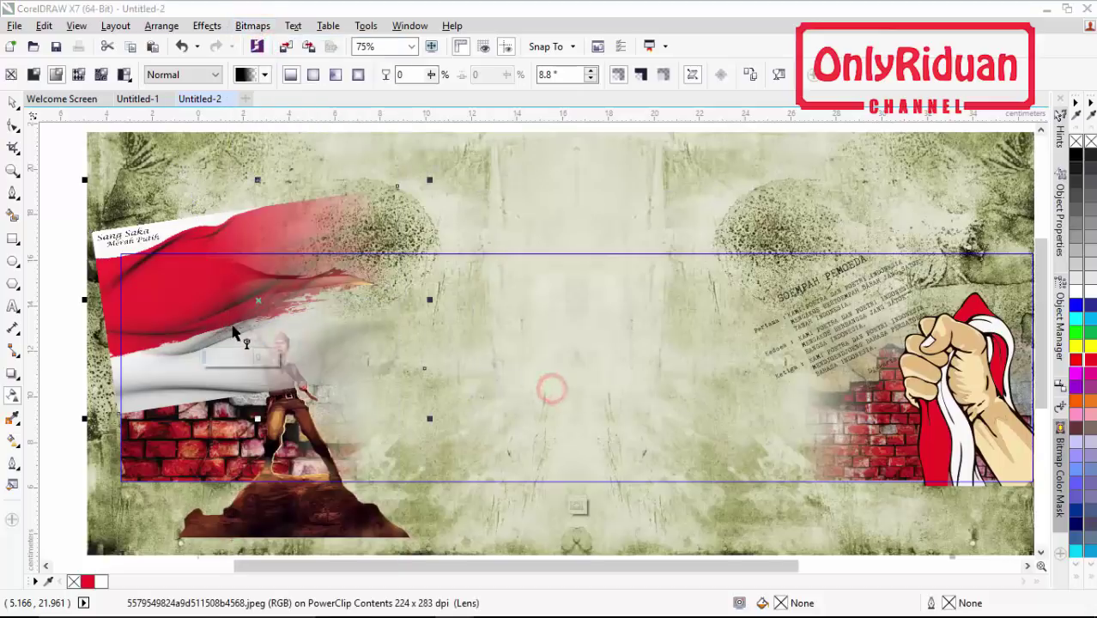
# Apply a second linear transparency of about -81.4° to the flag bitmap, fading its lower part into the brick wall.
pyautogui.moveTo(177, 277); pyautogui.dragTo(199, 392)
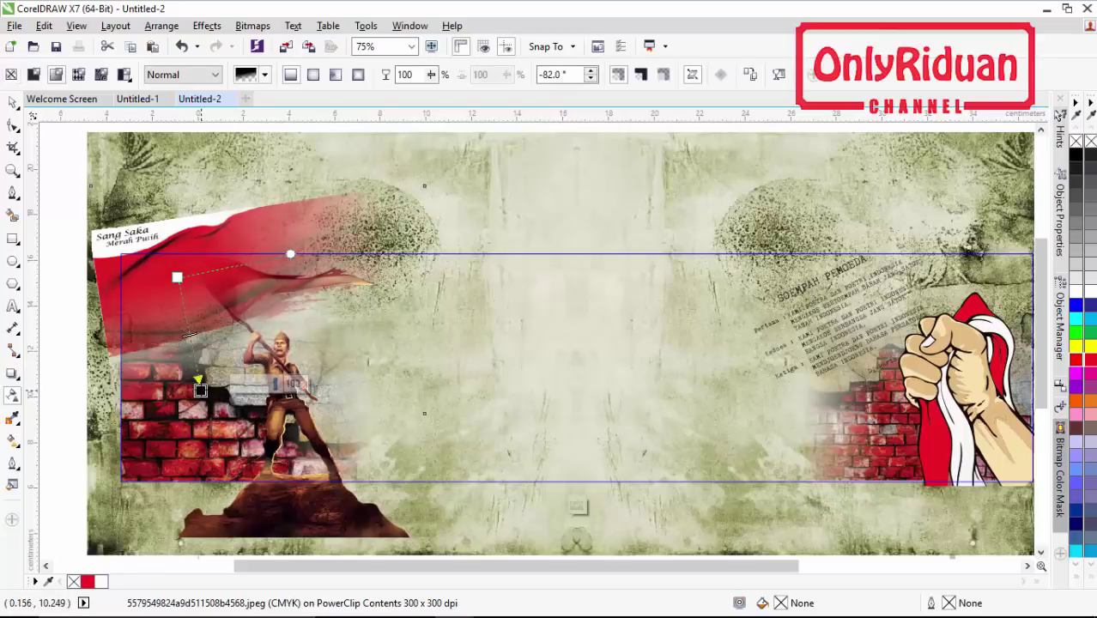
pyautogui.moveTo(177, 278); pyautogui.dragTo(178, 296)
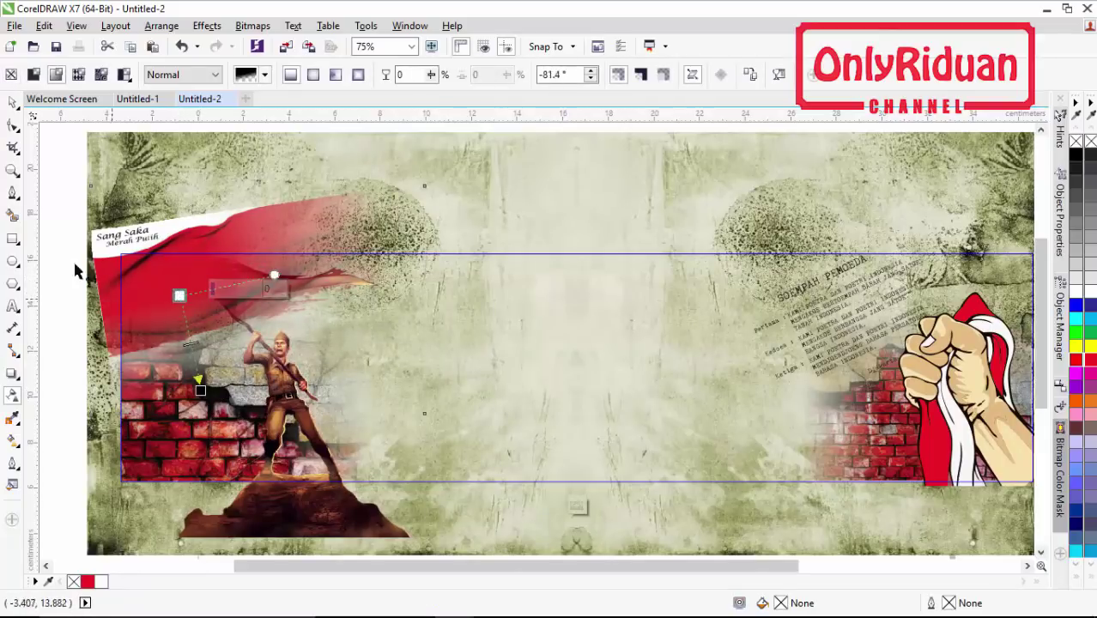
pyautogui.click(12, 102)
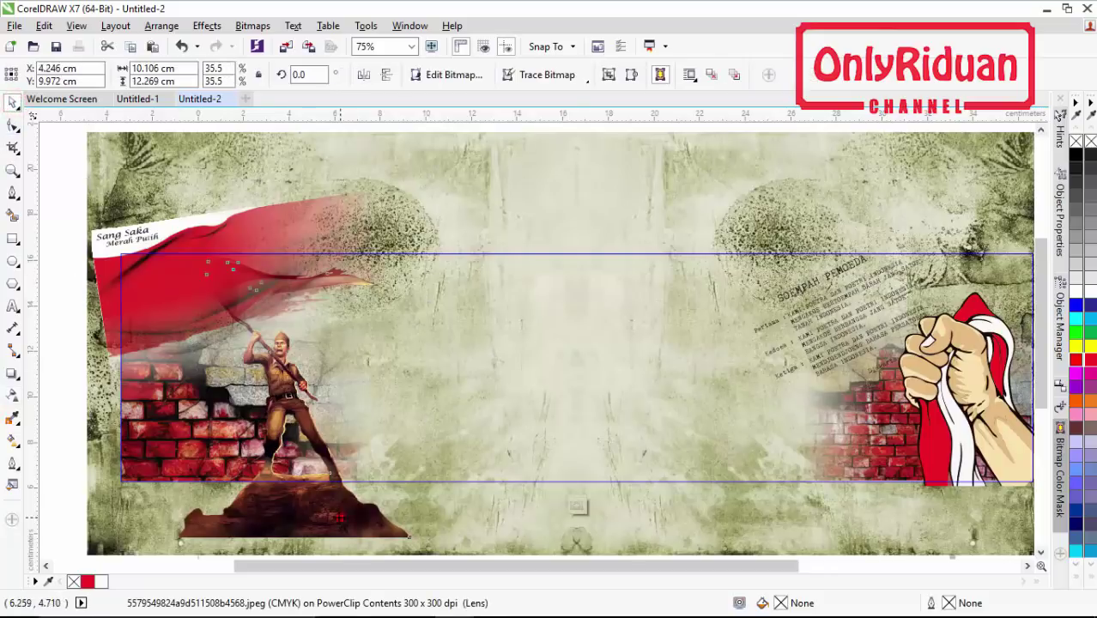
# Bring the flag-bearing figure to the front of the layer and finish editing the PowerClip contents.
pyautogui.rightClick(327, 512)
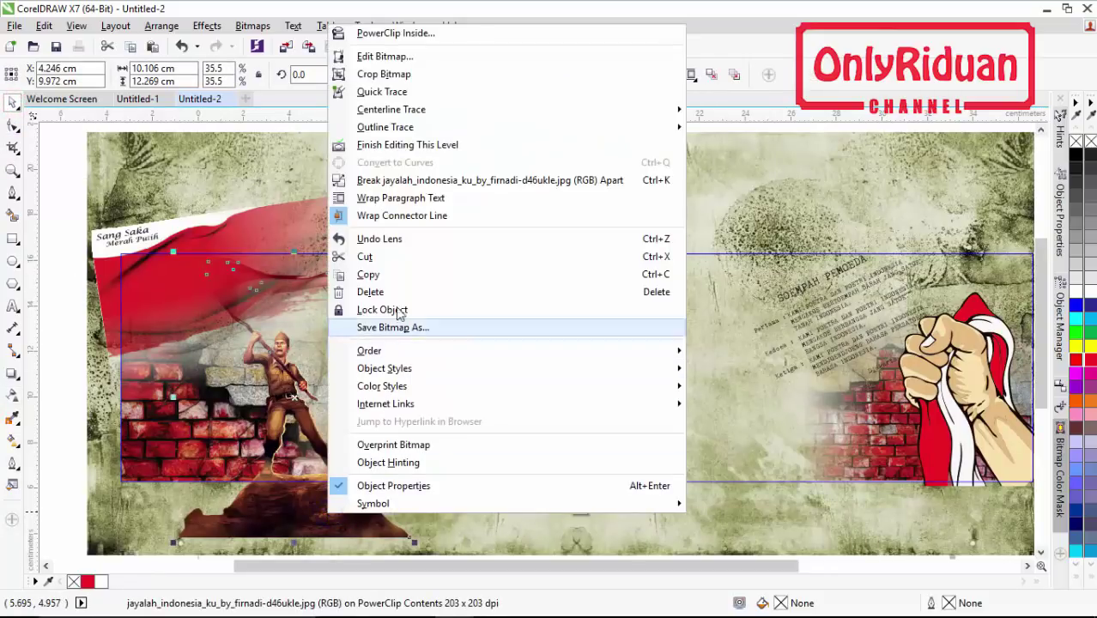
pyautogui.moveTo(394, 358)
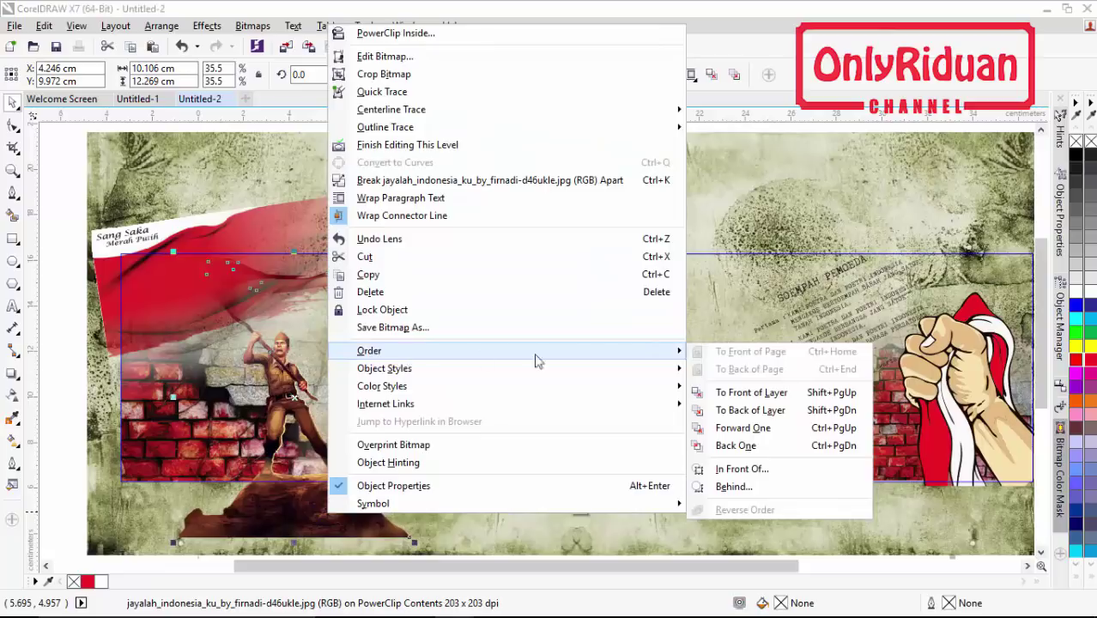
pyautogui.click(731, 391)
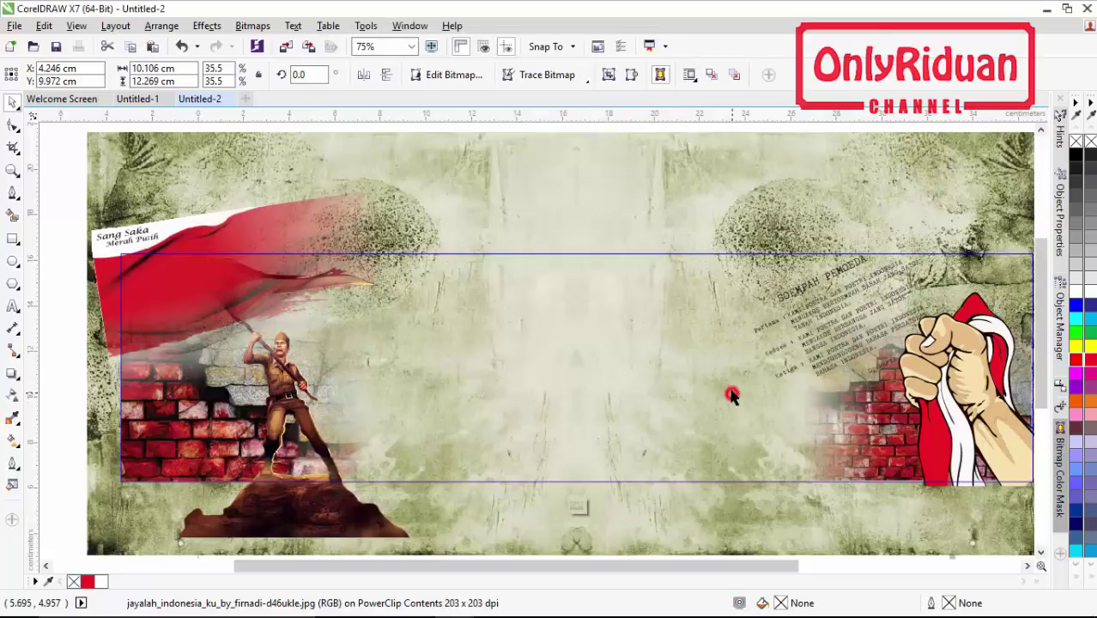
pyautogui.rightClick(246, 298)
pyautogui.click(310, 254)
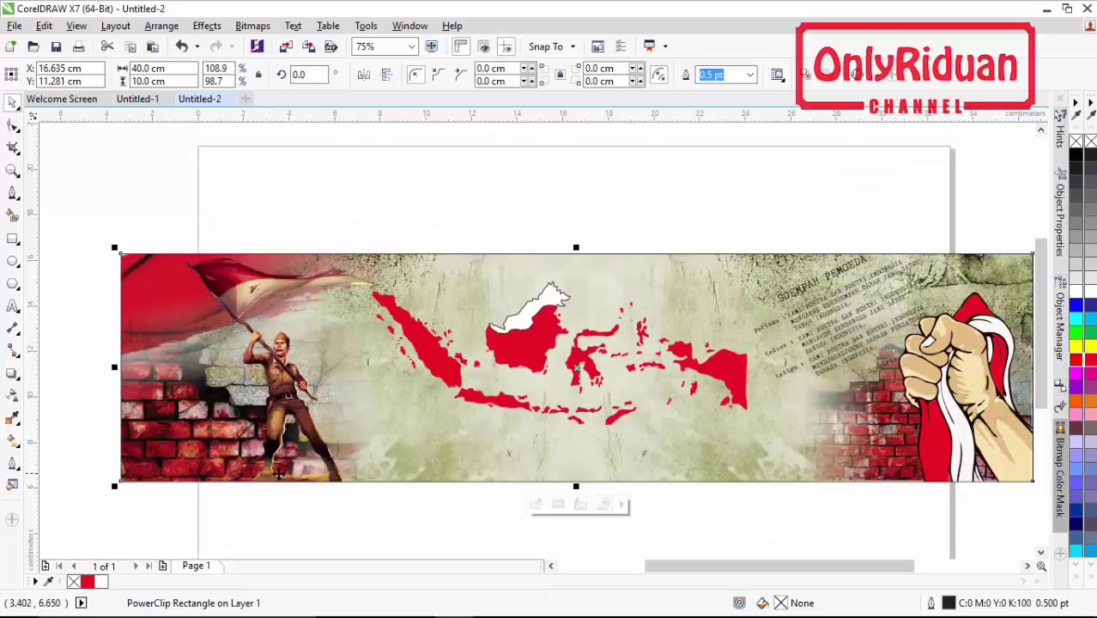
# Ungroup the Indonesia map and delete its white northern Borneo shape.
pyautogui.keyDown('ctrl'); pyautogui.click(545, 290); pyautogui.keyUp('ctrl')
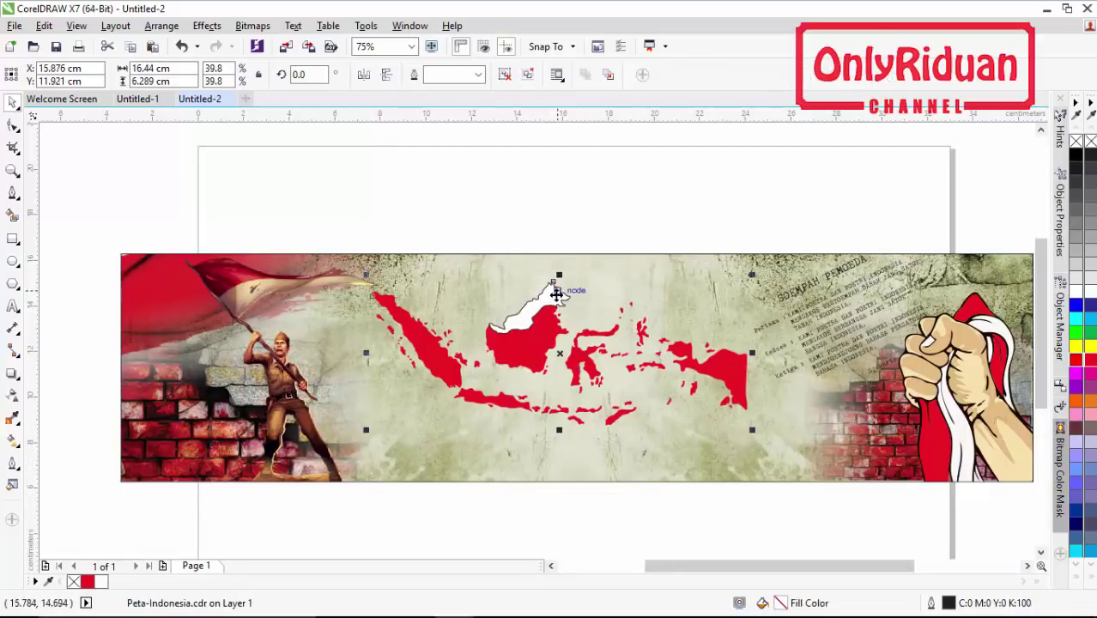
pyautogui.click(574, 200)
pyautogui.keyDown('ctrl'); pyautogui.click(546, 330); pyautogui.keyUp('ctrl')
pyautogui.click(522, 198)
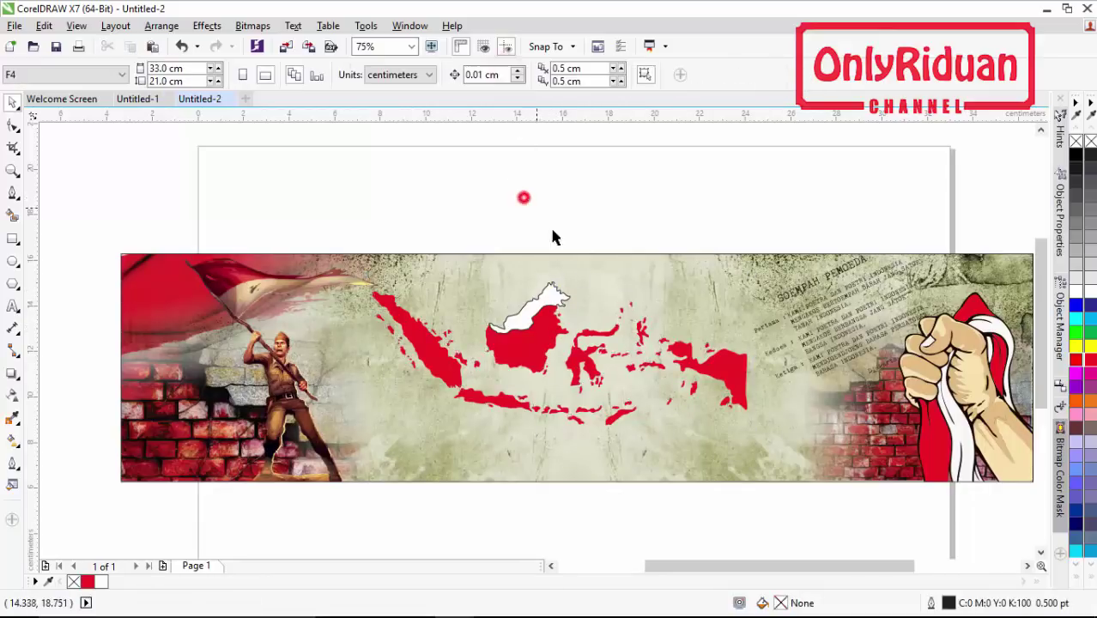
pyautogui.click(555, 296)
pyautogui.press('Delete')
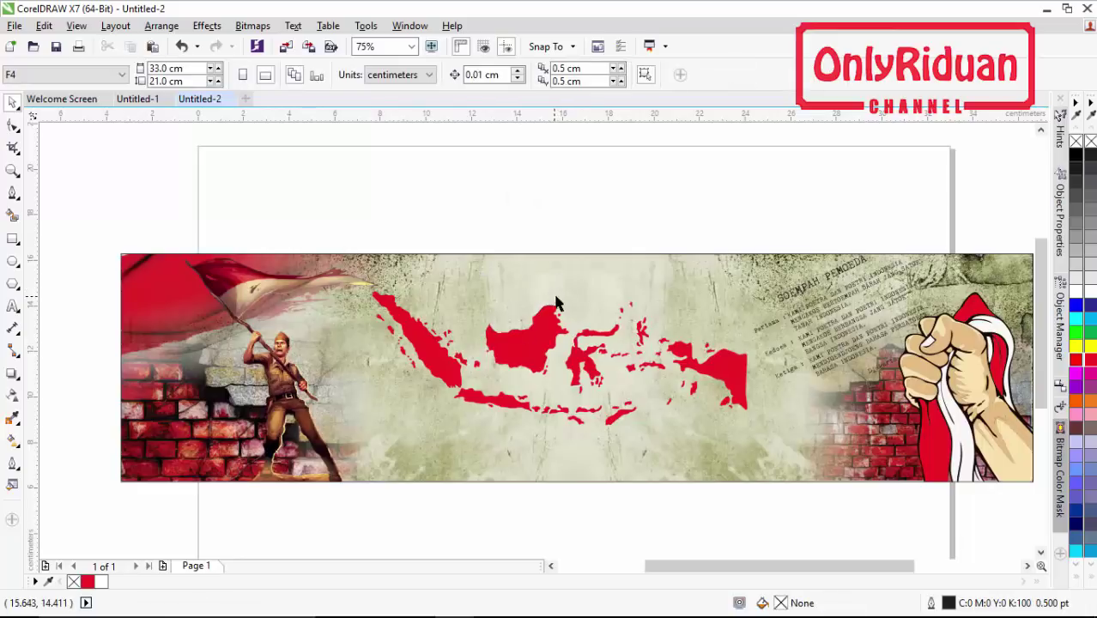
# Select all the remaining red islands of the map and group them.
pyautogui.click(610, 215)
pyautogui.moveTo(335, 220); pyautogui.dragTo(783, 450)
pyautogui.click(697, 77)
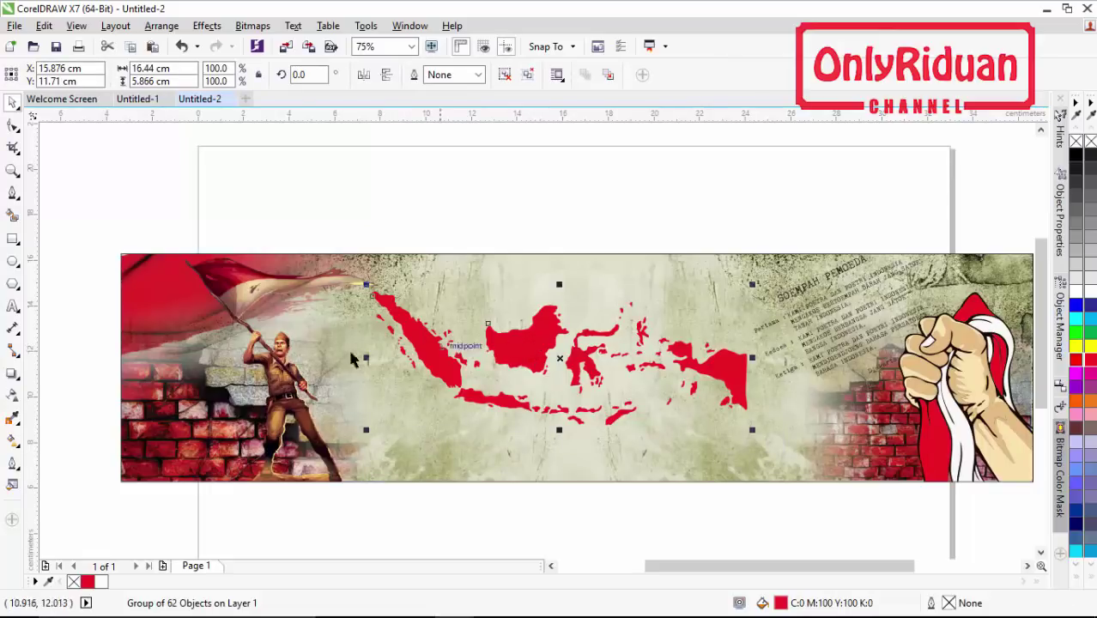
# Apply a uniform transparency to the Indonesia map group, trying 70 and settling on 40.
pyautogui.click(12, 397)
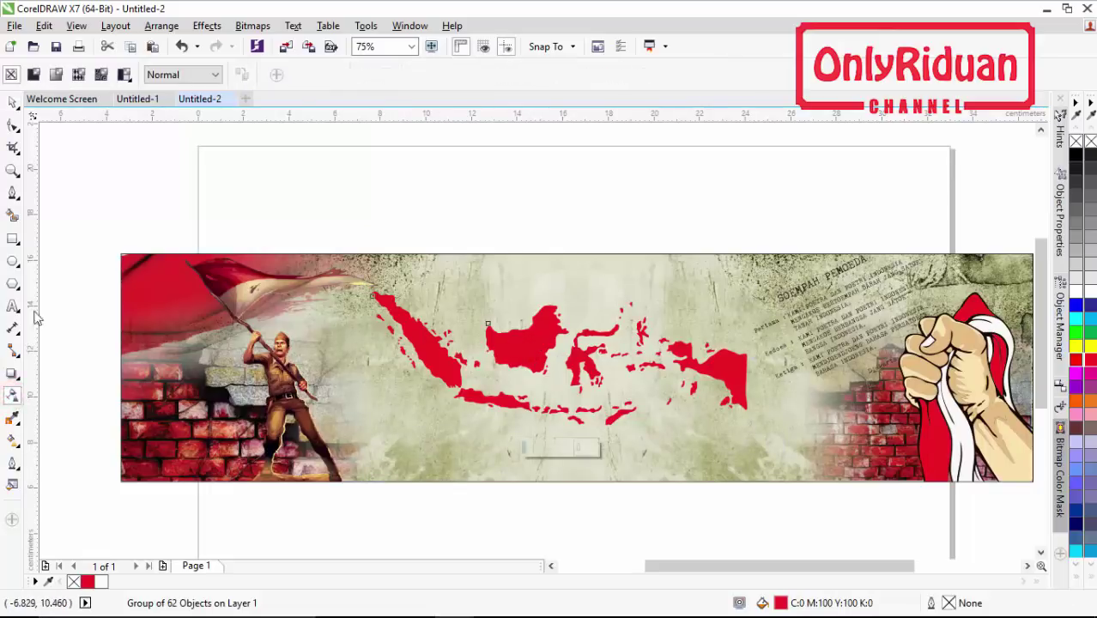
pyautogui.click(34, 76)
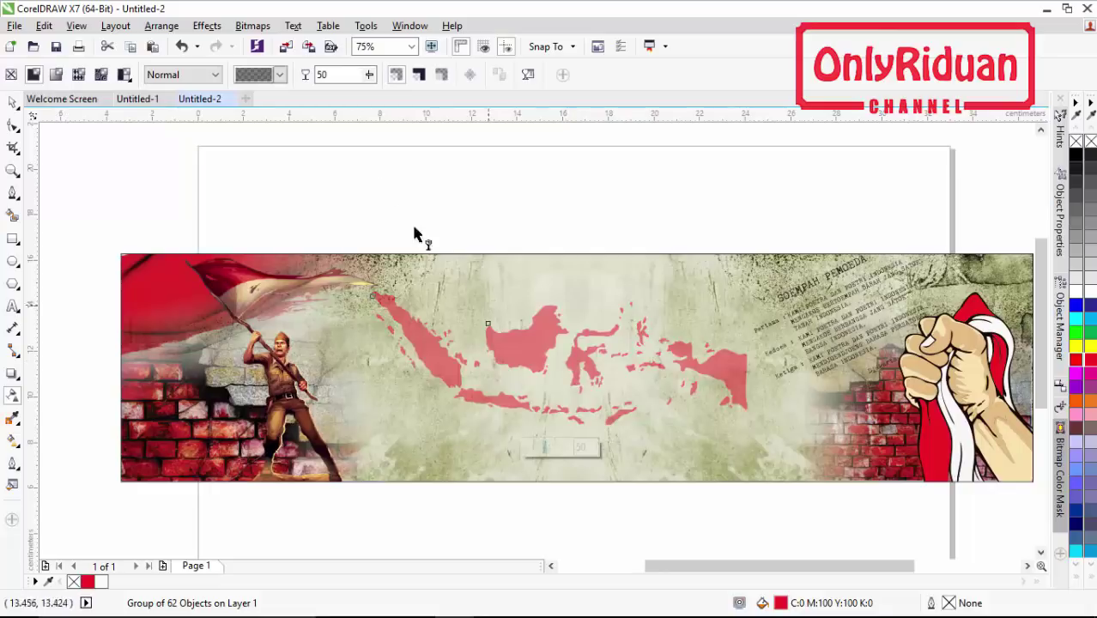
pyautogui.doubleClick(335, 75)
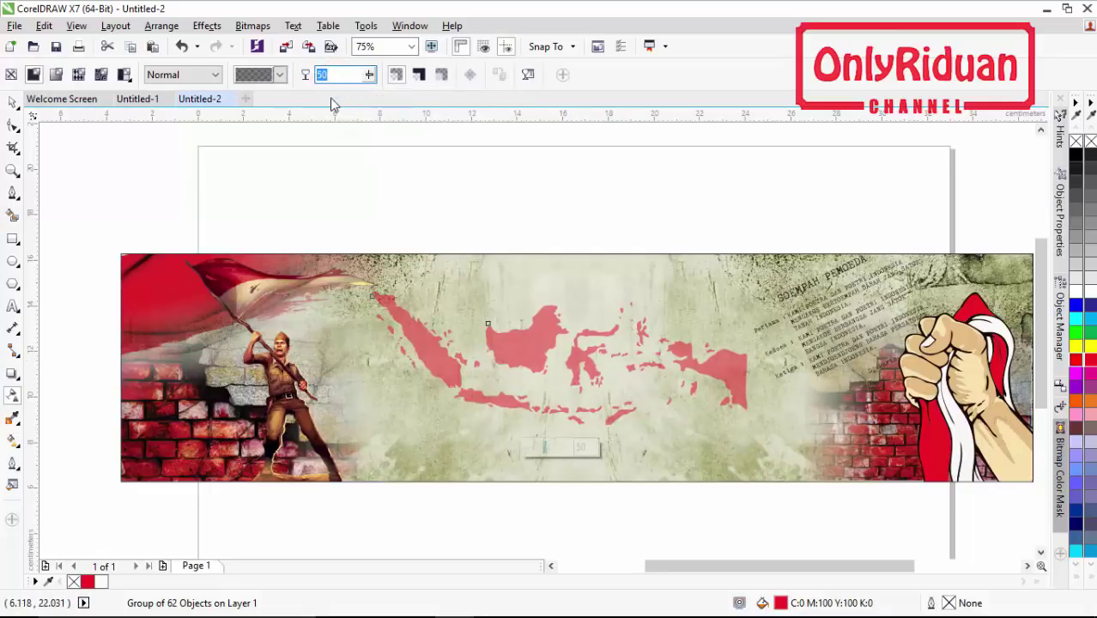
pyautogui.press('Return')
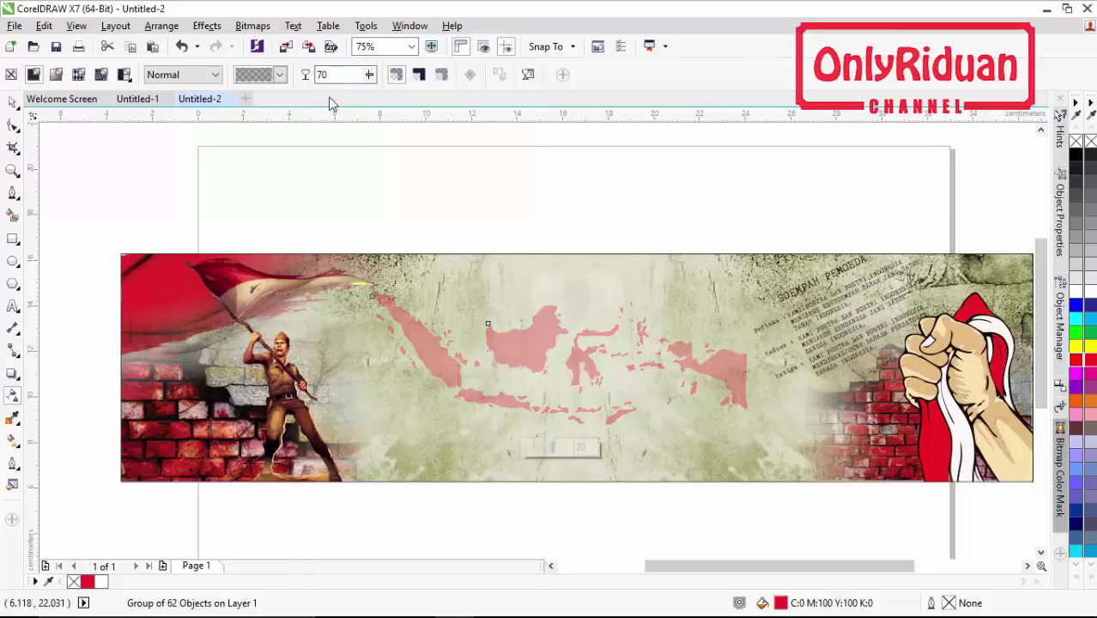
pyautogui.doubleClick(337, 75)
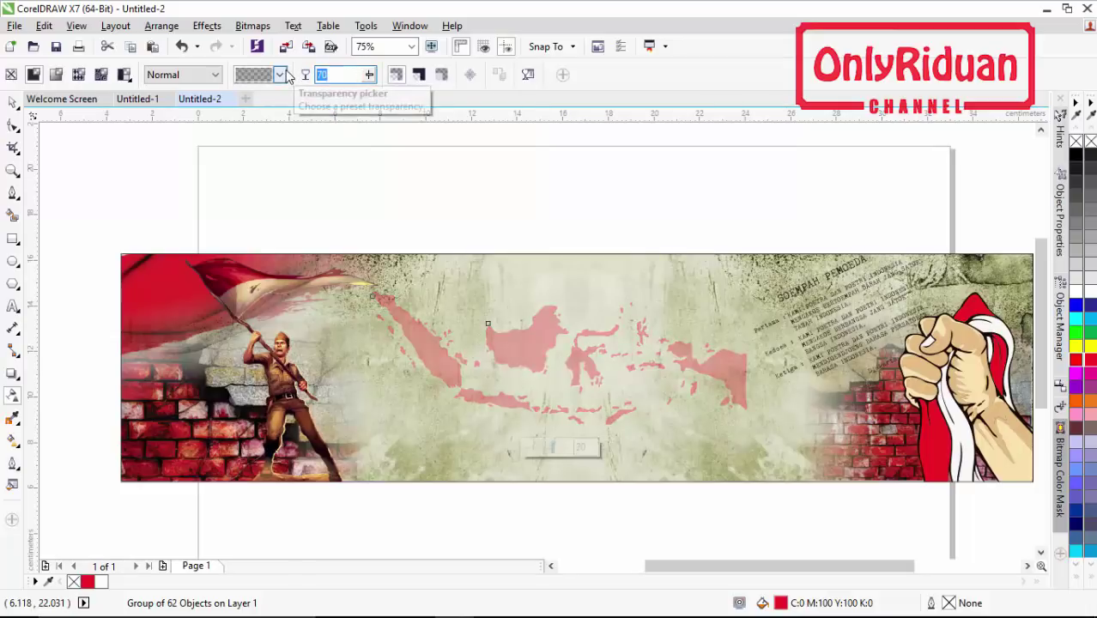
pyautogui.write('40')
pyautogui.press('Return')
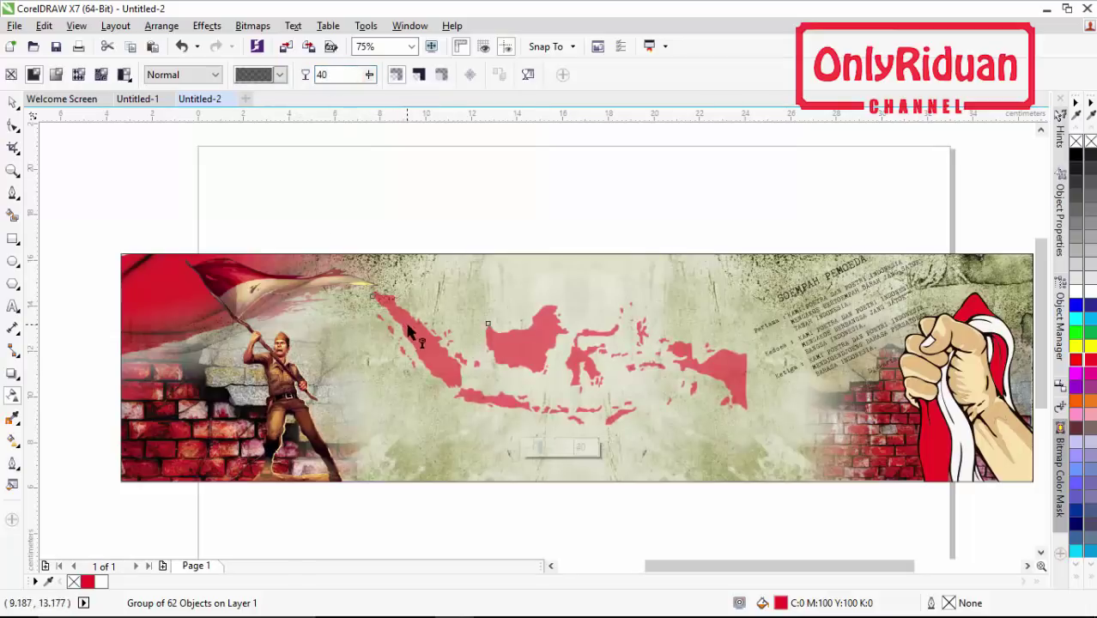
pyautogui.click(13, 102)
pyautogui.click(336, 173)
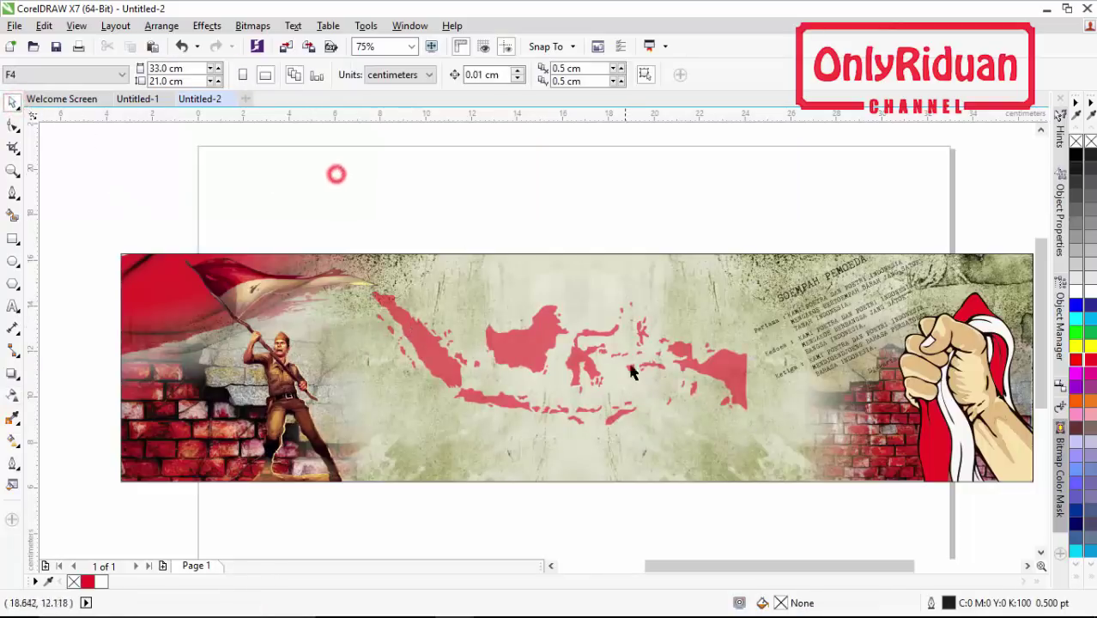
# Scale the Indonesia map group up to about 17.3 × 6.2 cm.
pyautogui.click(712, 377)
pyautogui.moveTo(749, 293); pyautogui.dragTo(719, 260)
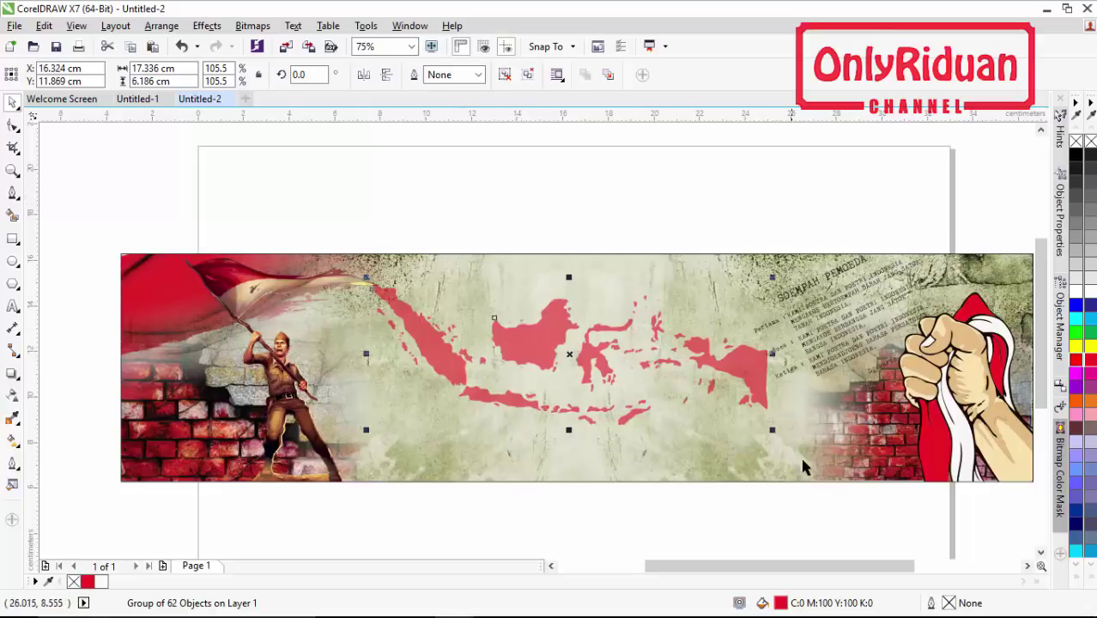
# Switch to the Untitled-1 document and undo the last change to the upper banner's oath text.
pyautogui.click(139, 101)
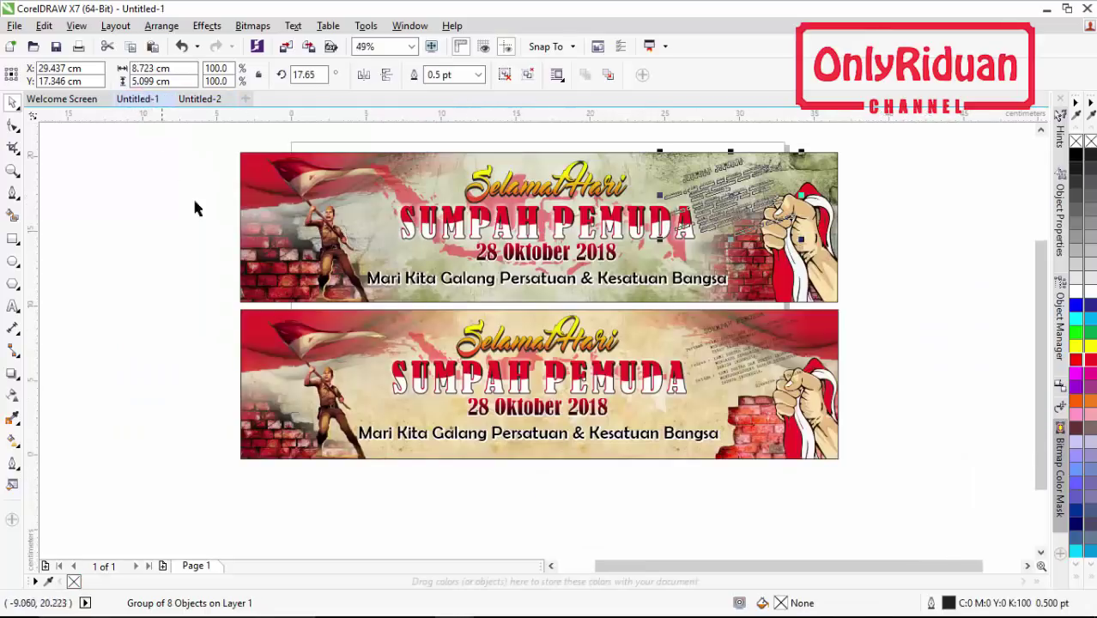
pyautogui.hotkey('ctrl', 'z')
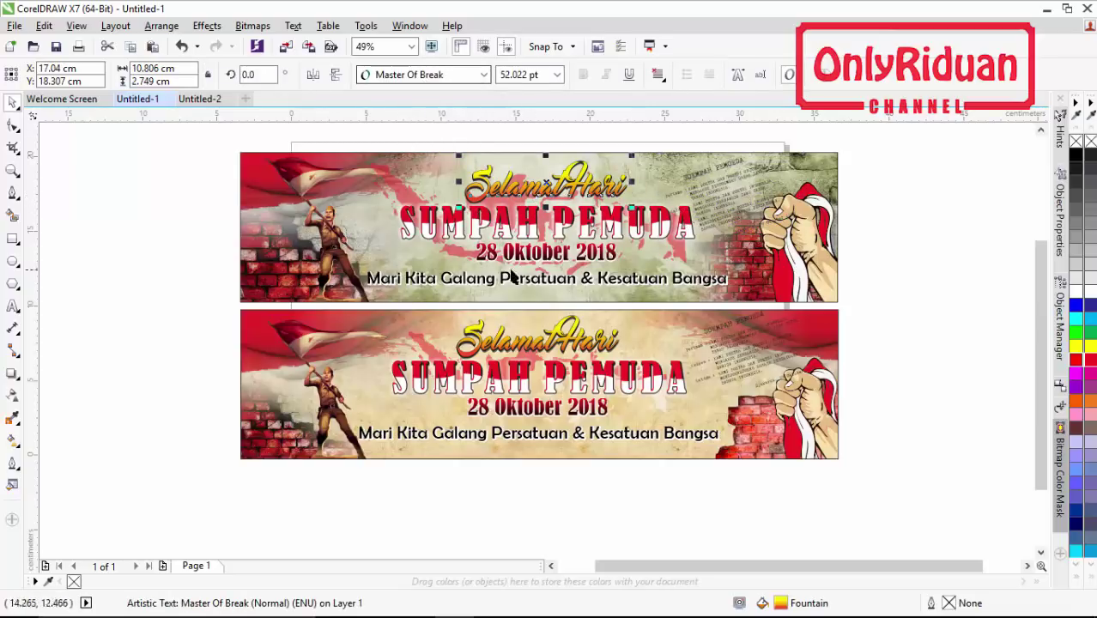
# Check the fonts of the date and slogan texts on the upper reference banner, and switch back to the Untitled-2 document.
pyautogui.click(511, 252)
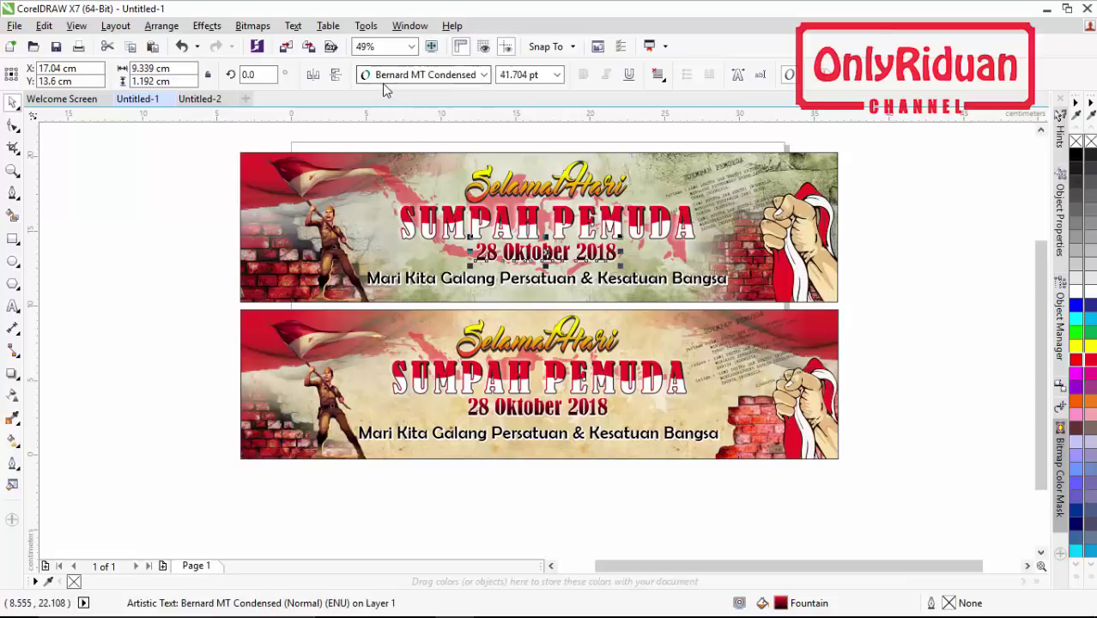
pyautogui.click(484, 282)
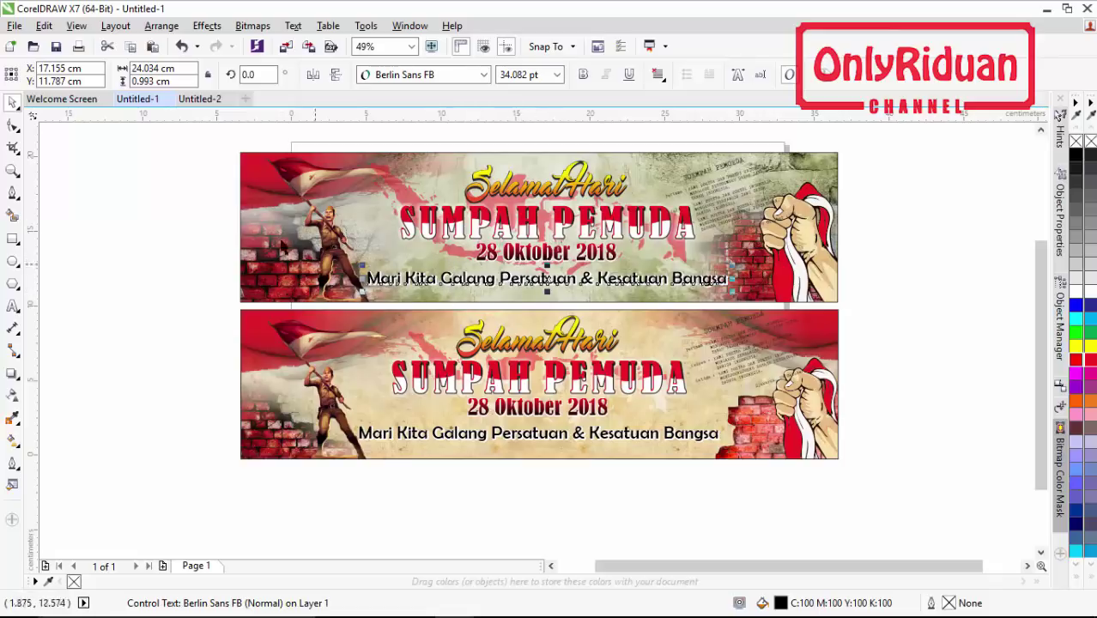
pyautogui.click(201, 99)
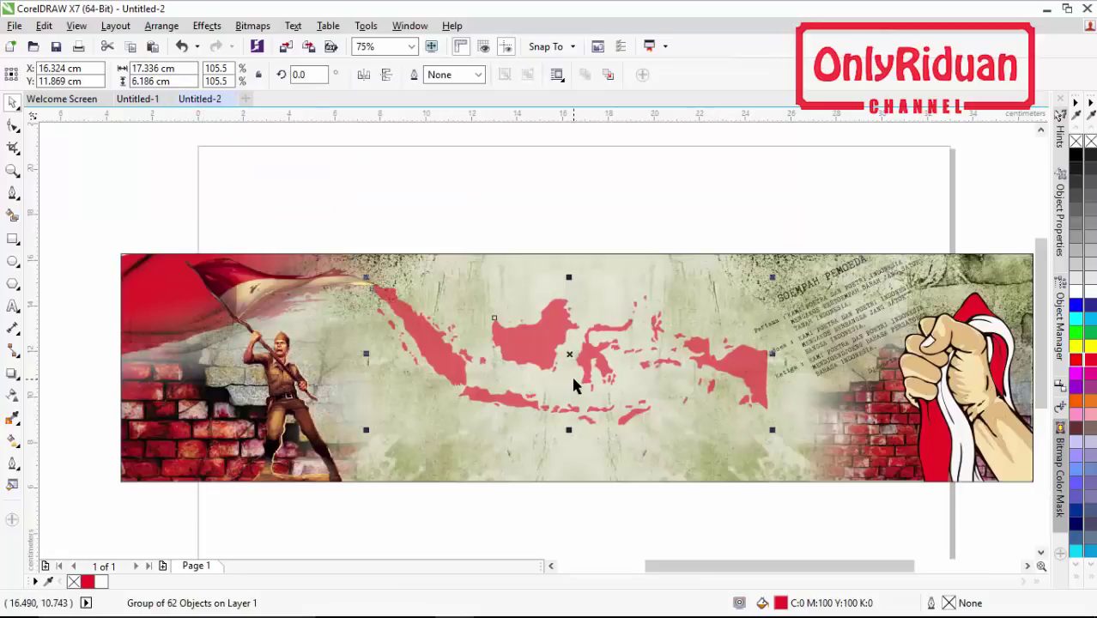
pyautogui.click(138, 98)
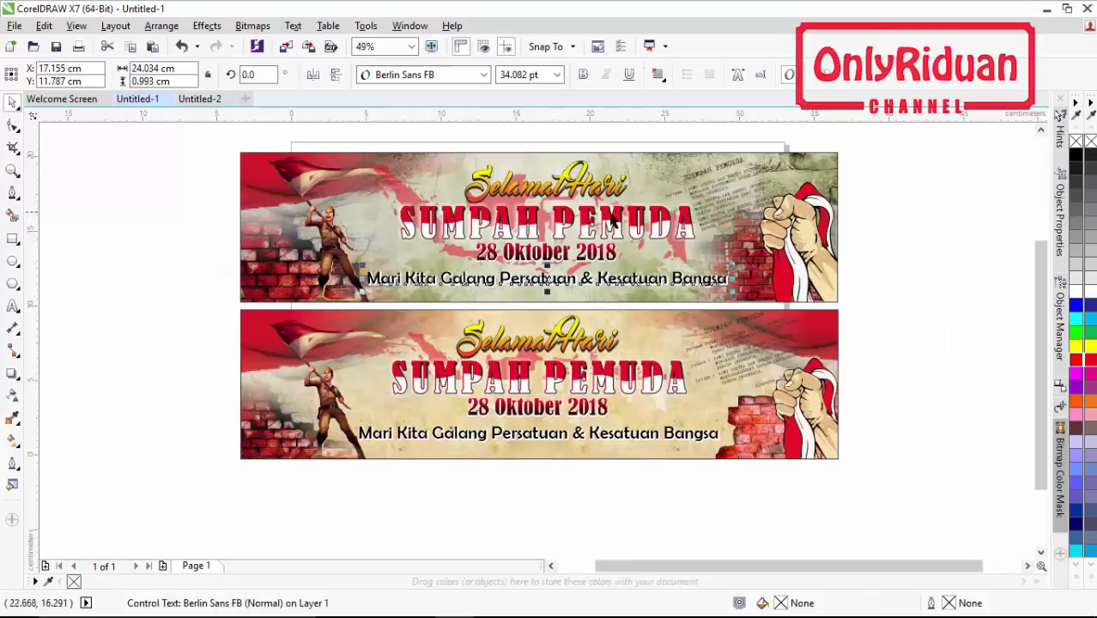
pyautogui.click(195, 99)
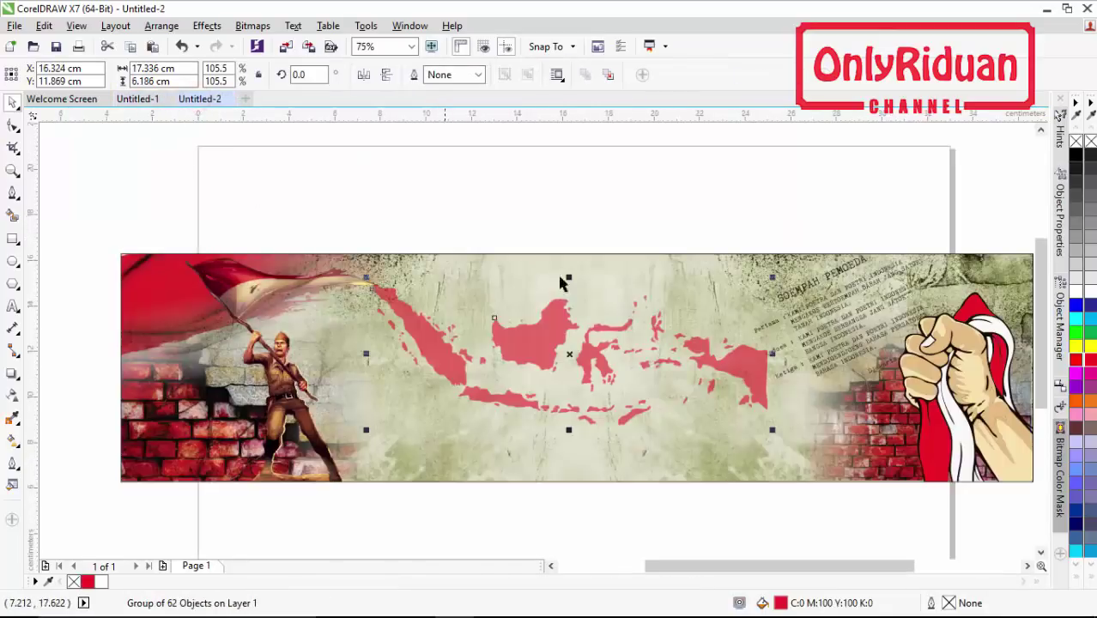
# Add the artistic text "SUMPAH PEMUDA" above the banner and enlarge it to about 18.8 × 1.6 cm.
pyautogui.click(582, 201)
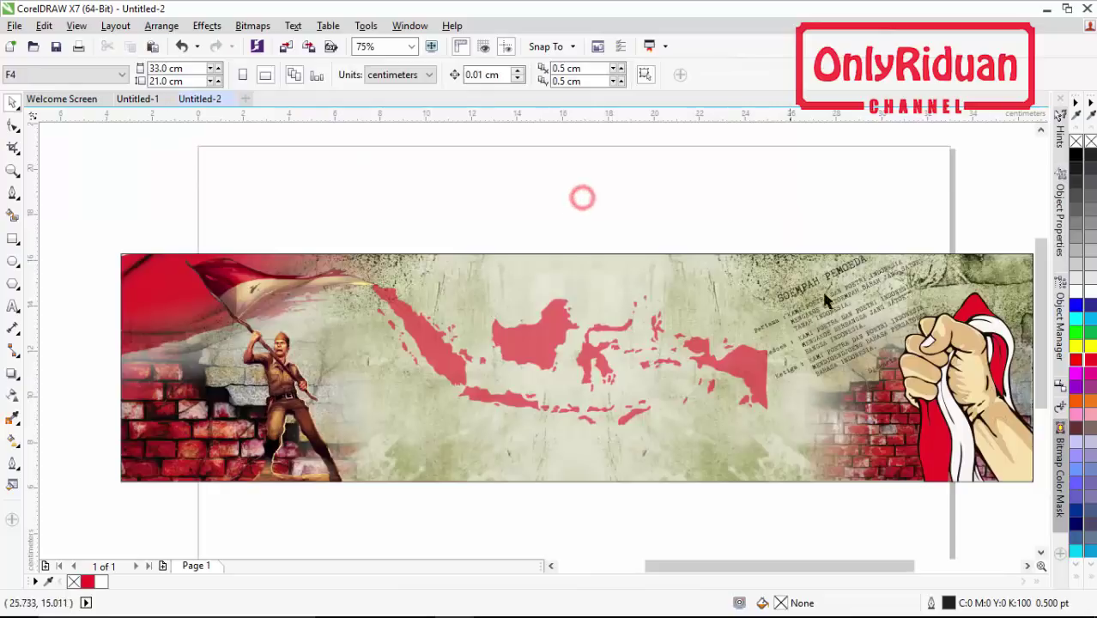
pyautogui.click(13, 307)
pyautogui.click(363, 215)
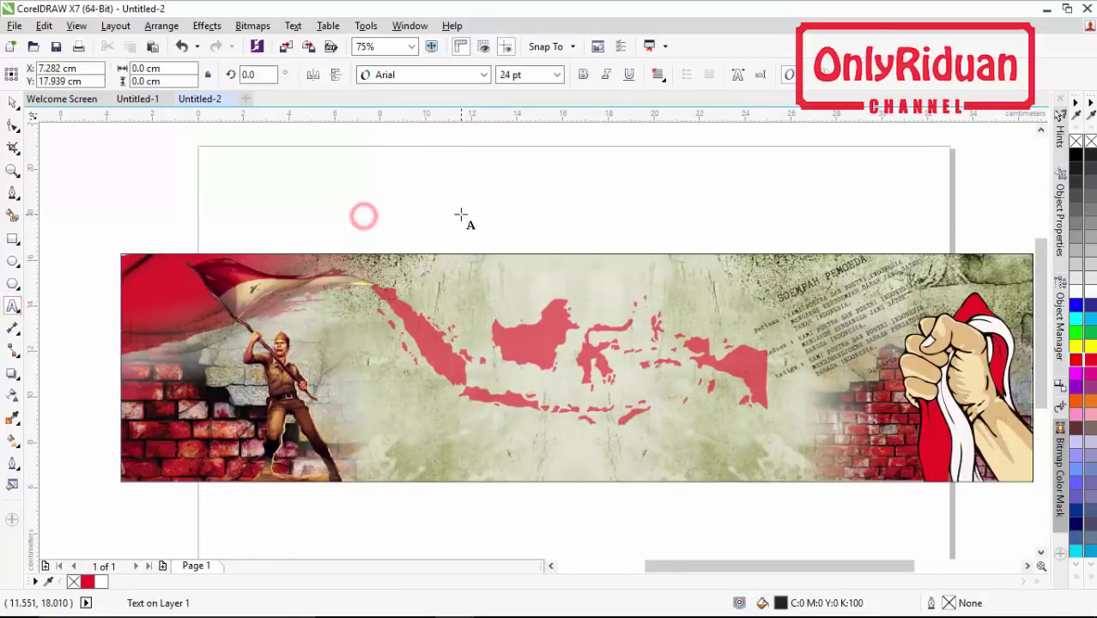
pyautogui.write('SUMPAH PEMUDA')
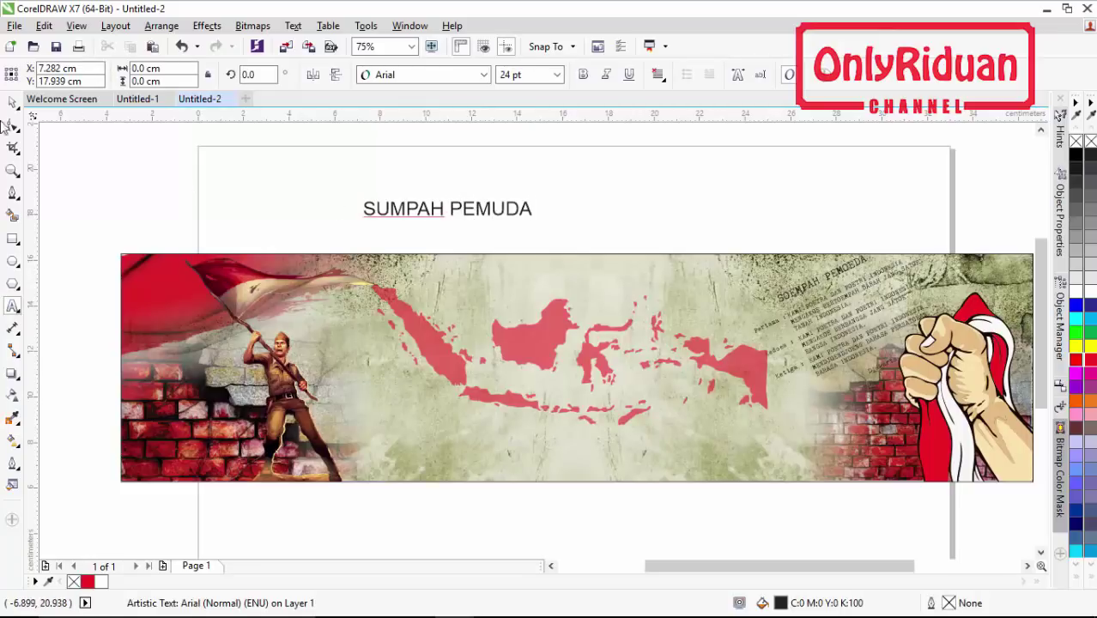
pyautogui.click(12, 101)
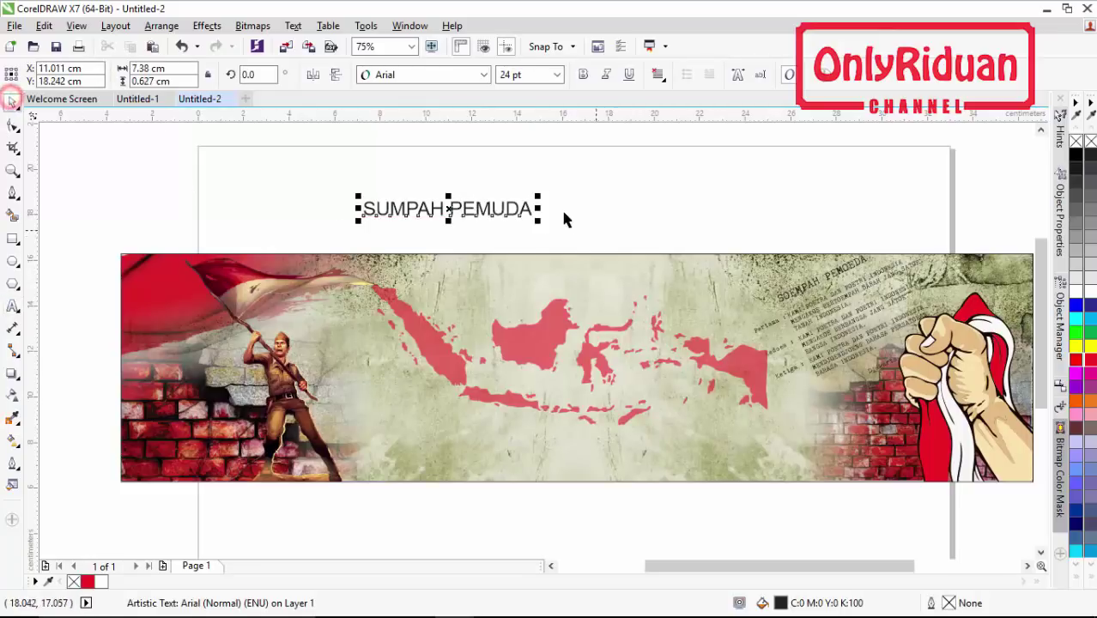
pyautogui.moveTo(538, 197); pyautogui.dragTo(829, 170)
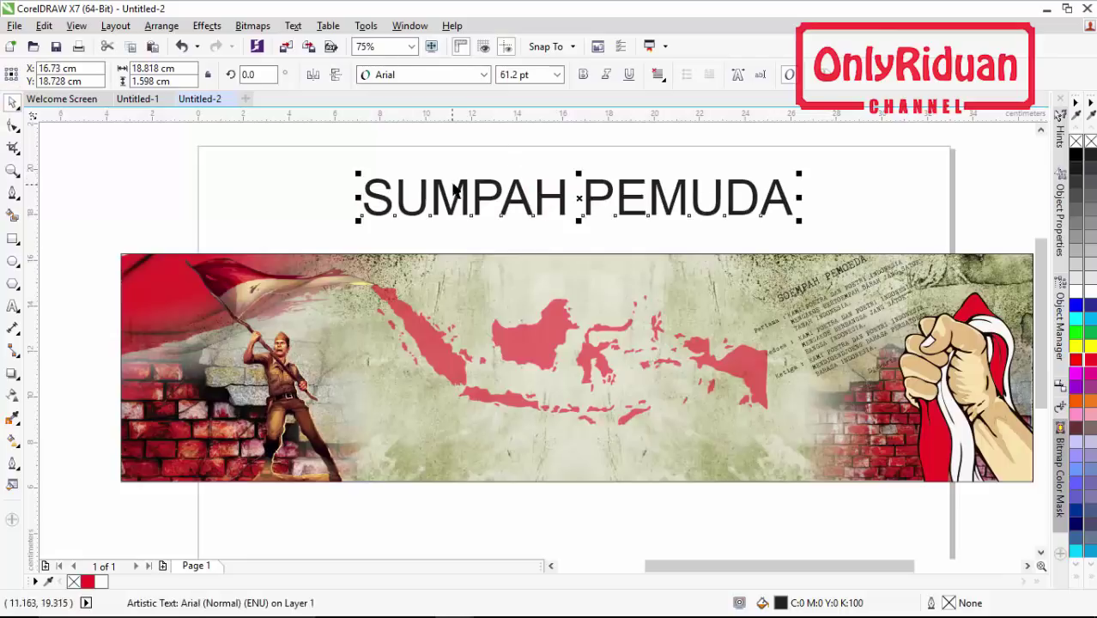
# Set the SUMPAH PEMUDA title in Bernard MT Condensed, stretch it to about 21.5 × 2.5 cm and fill it red.
pyautogui.click(483, 75)
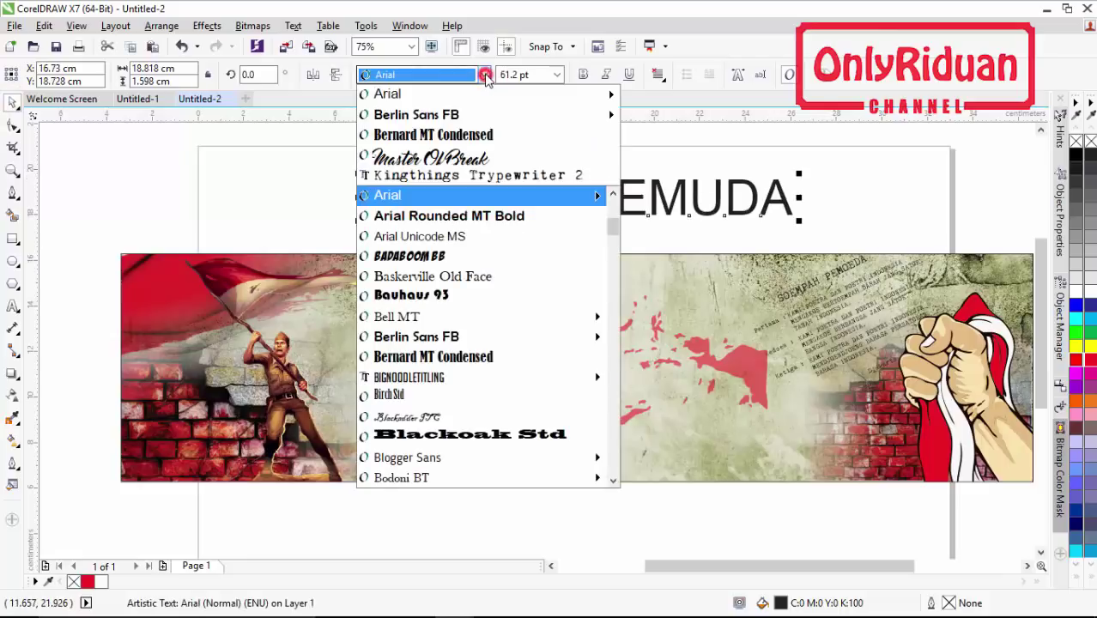
pyautogui.click(461, 136)
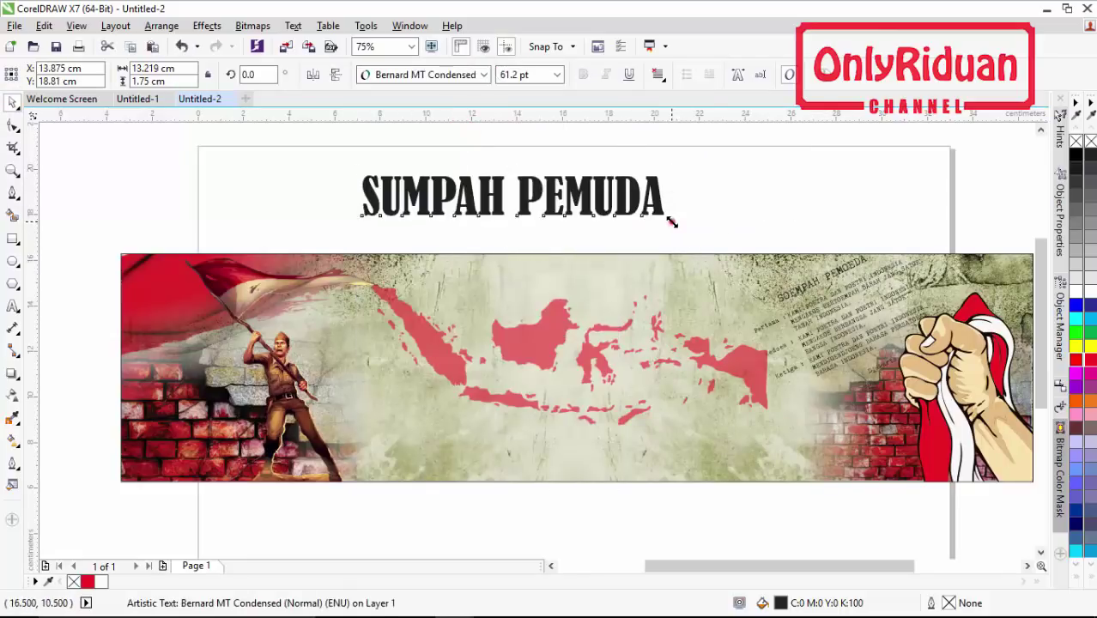
pyautogui.moveTo(670, 220); pyautogui.dragTo(837, 205)
pyautogui.moveTo(357, 204); pyautogui.dragTo(334, 204)
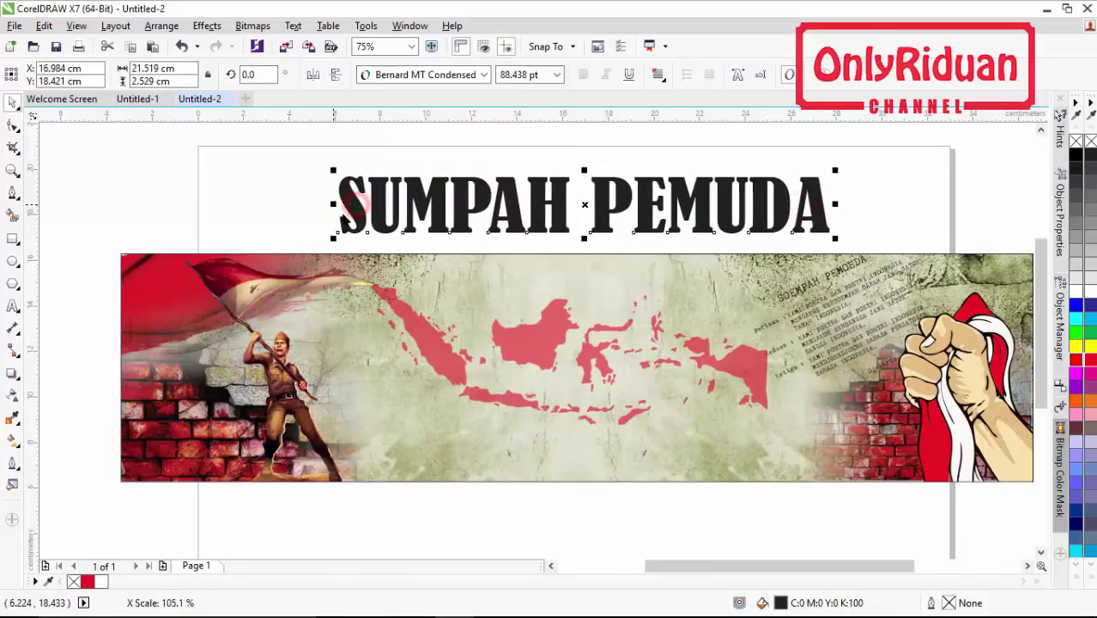
pyautogui.click(1082, 363)
# Draw a closed freehand curve about 25 × 3.1 cm around the title's lower half, with a wavy upper edge crossing the letters.
pyautogui.click(16, 197)
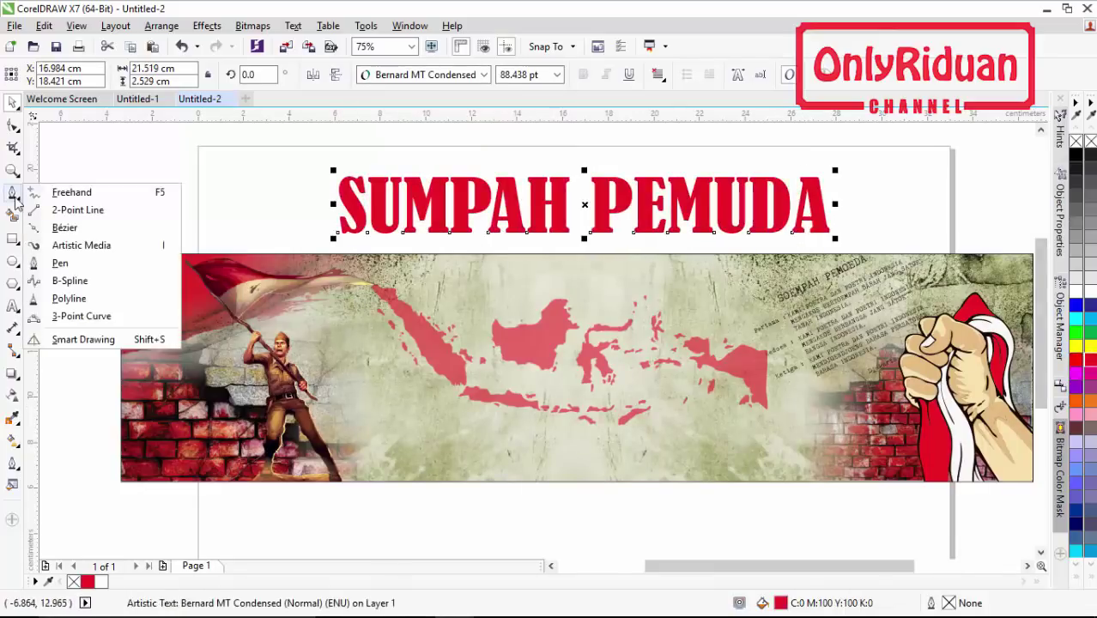
pyautogui.click(70, 193)
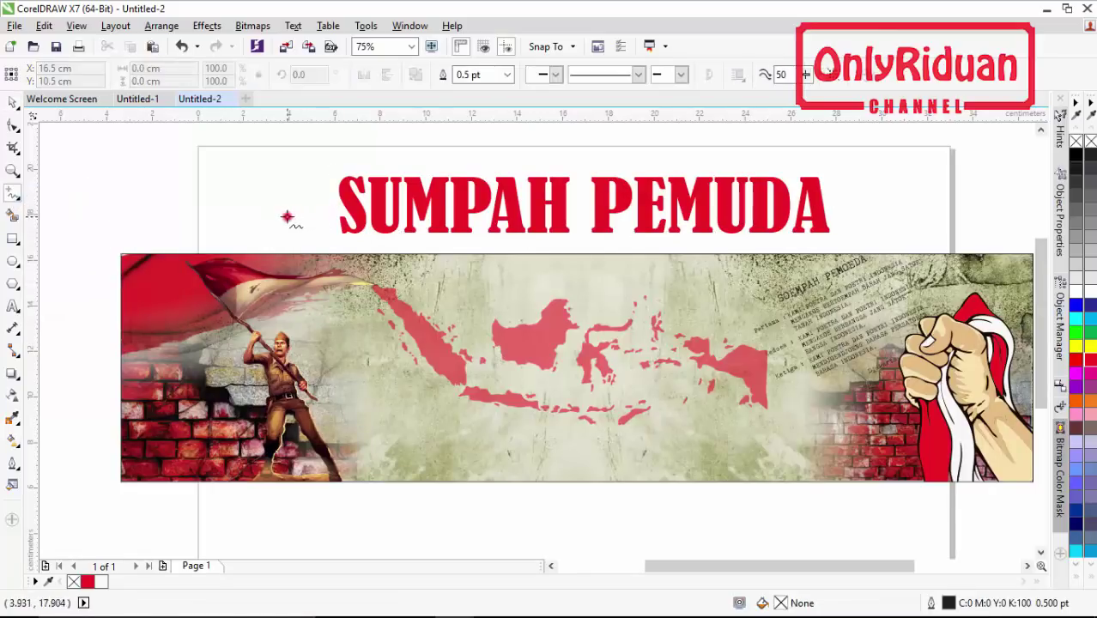
pyautogui.moveTo(287, 216)
pyautogui.mouseDown()
pyautogui.moveTo(448, 221)
pyautogui.moveTo(490, 203)
pyautogui.moveTo(547, 225)
pyautogui.moveTo(584, 205)
pyautogui.moveTo(691, 215)
pyautogui.moveTo(737, 199)
pyautogui.moveTo(790, 221)
pyautogui.moveTo(835, 203)
pyautogui.moveTo(857, 233)
pyautogui.moveTo(815, 250)
pyautogui.moveTo(648, 266)
pyautogui.moveTo(483, 266)
pyautogui.moveTo(357, 257)
pyautogui.moveTo(276, 221)
pyautogui.mouseUp()
pyautogui.click(12, 102)
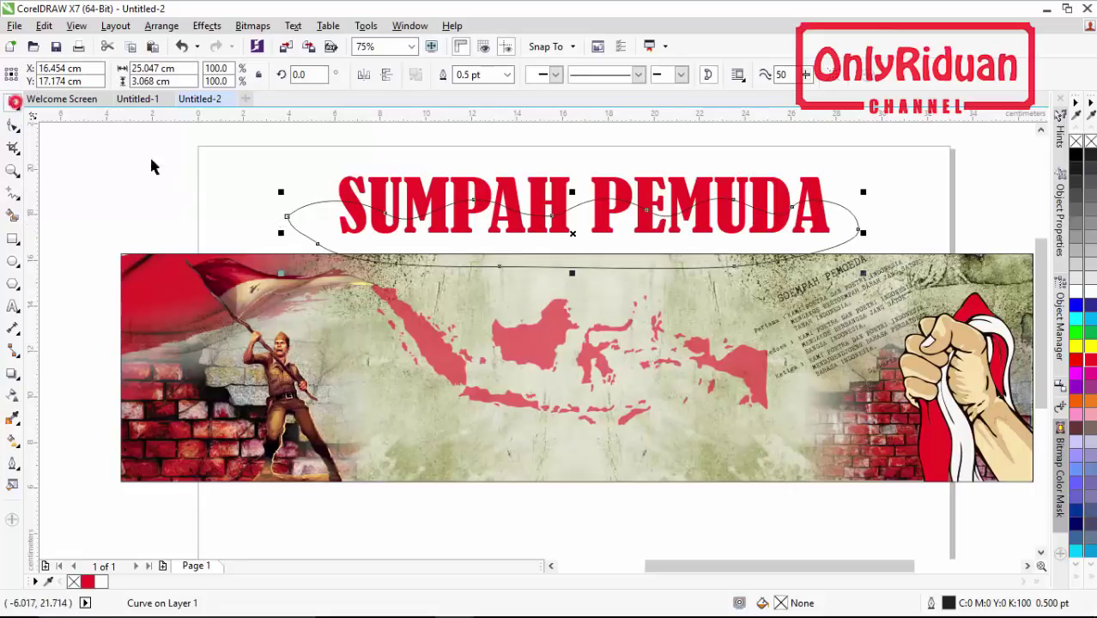
# Intersect the wavy curve with the SUMPAH PEMUDA title and fill the resulting lower letter parts white.
pyautogui.moveTo(248, 151); pyautogui.dragTo(887, 285)
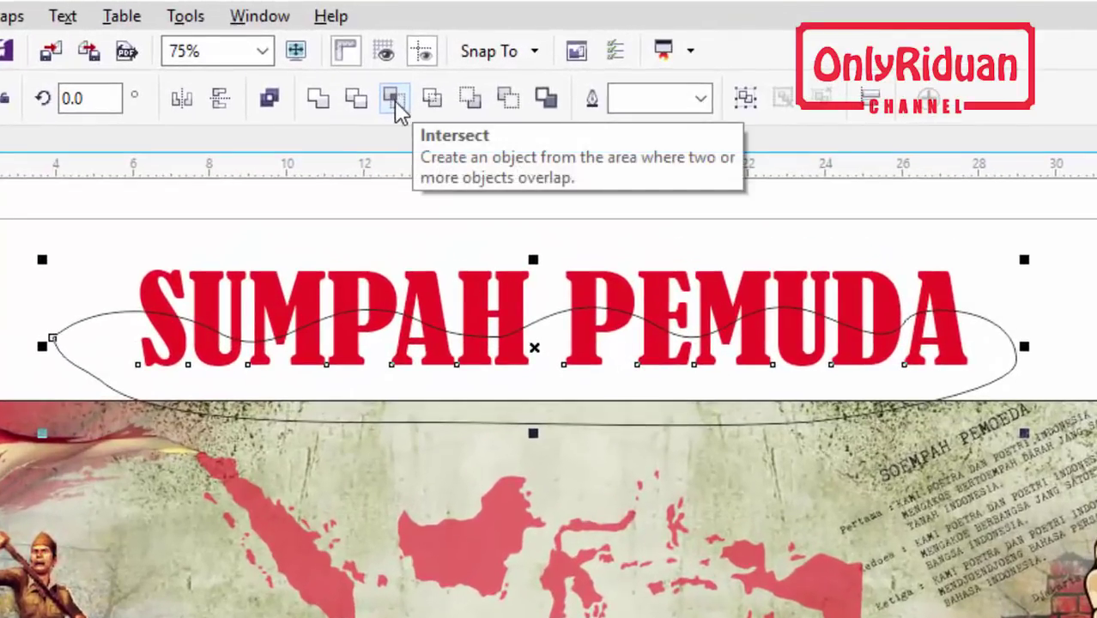
pyautogui.click(395, 103)
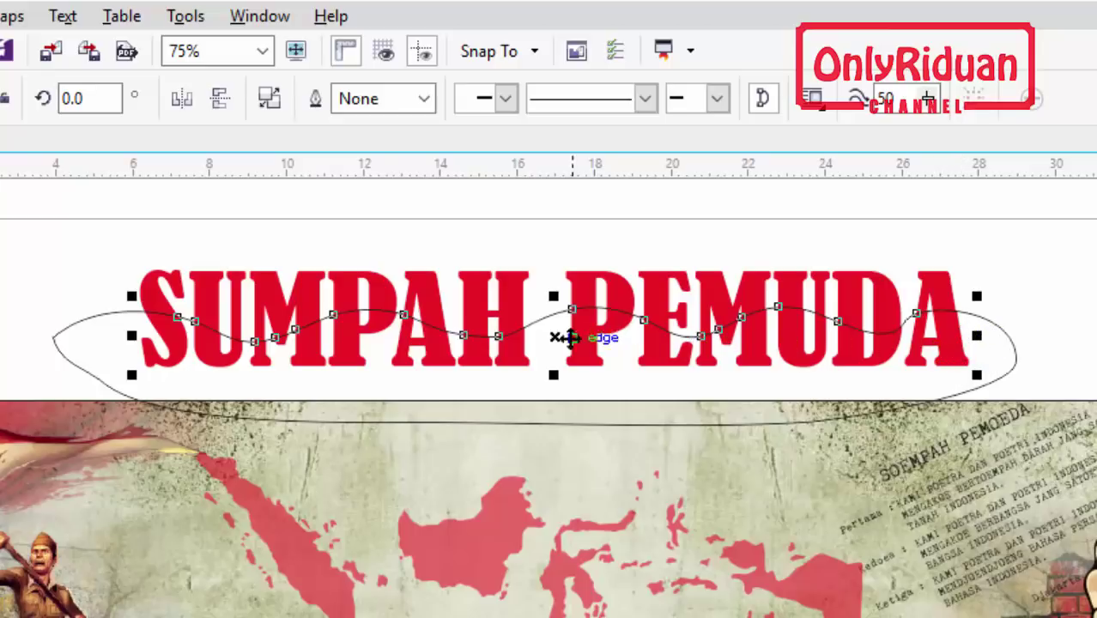
pyautogui.moveTo(556, 335); pyautogui.dragTo(542, 496)
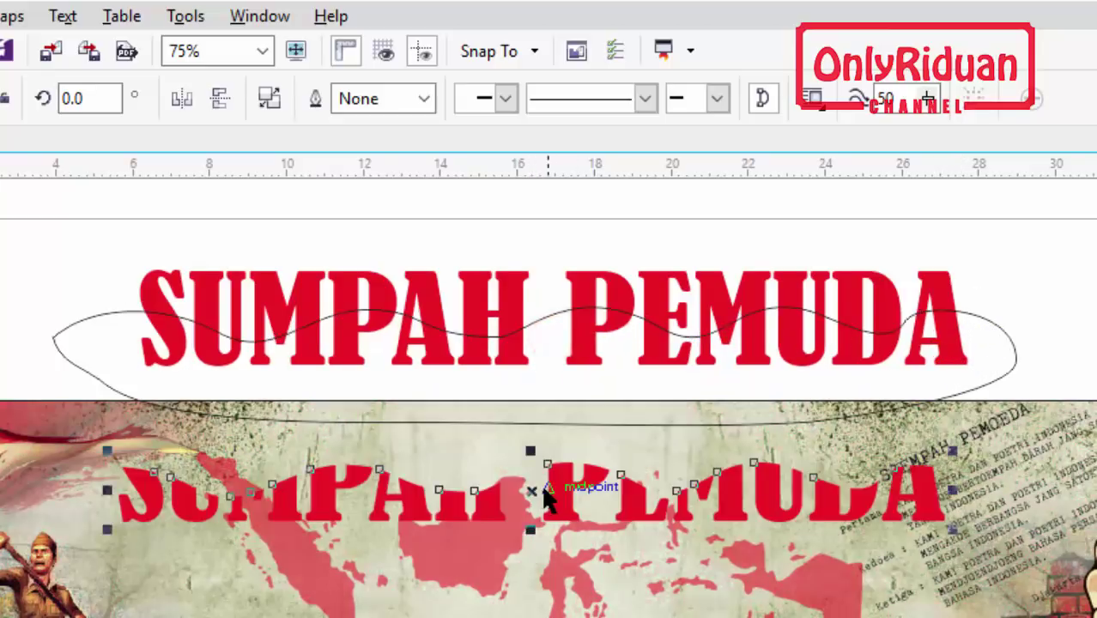
pyautogui.press('Escape')
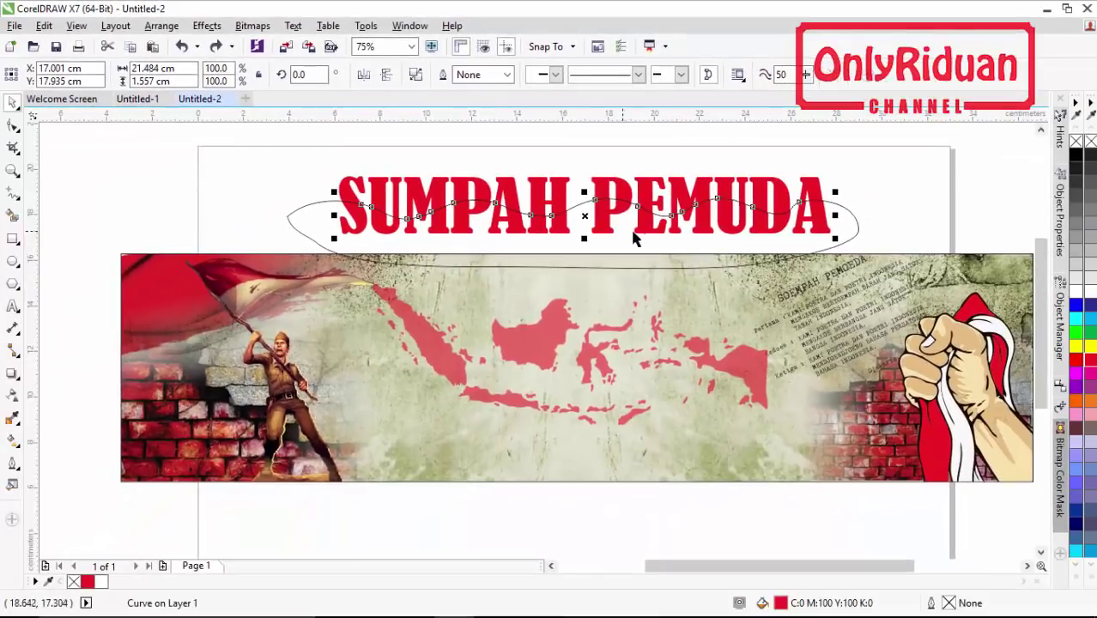
pyautogui.click(1089, 292)
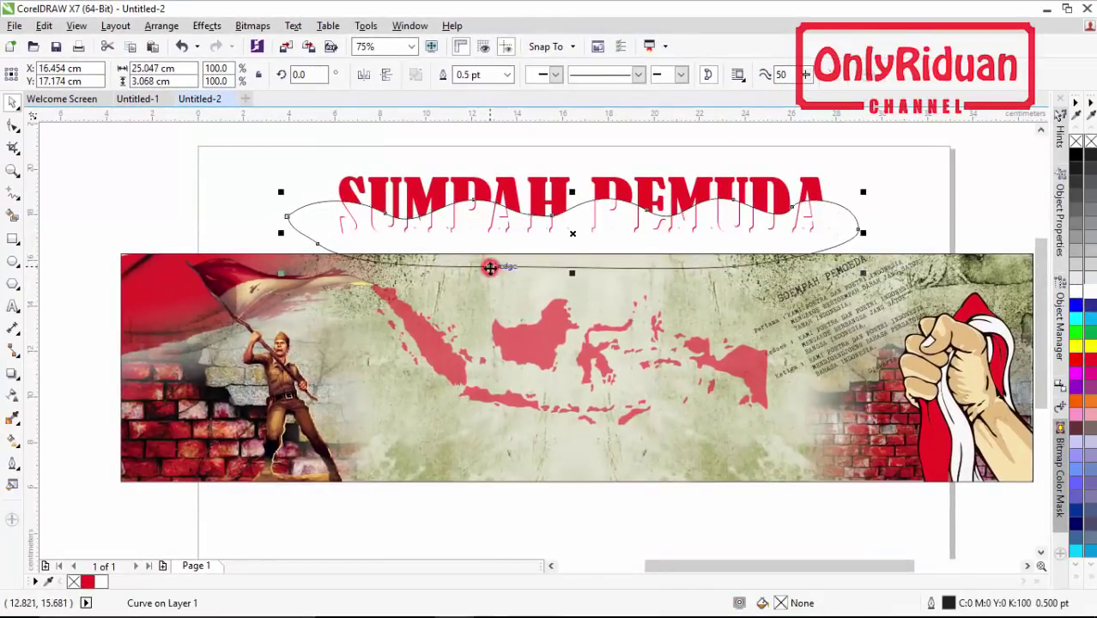
# Delete the wavy curve and move both parts of the SUMPAH PEMUDA title onto the banner over the Indonesia map.
pyautogui.press('Escape')
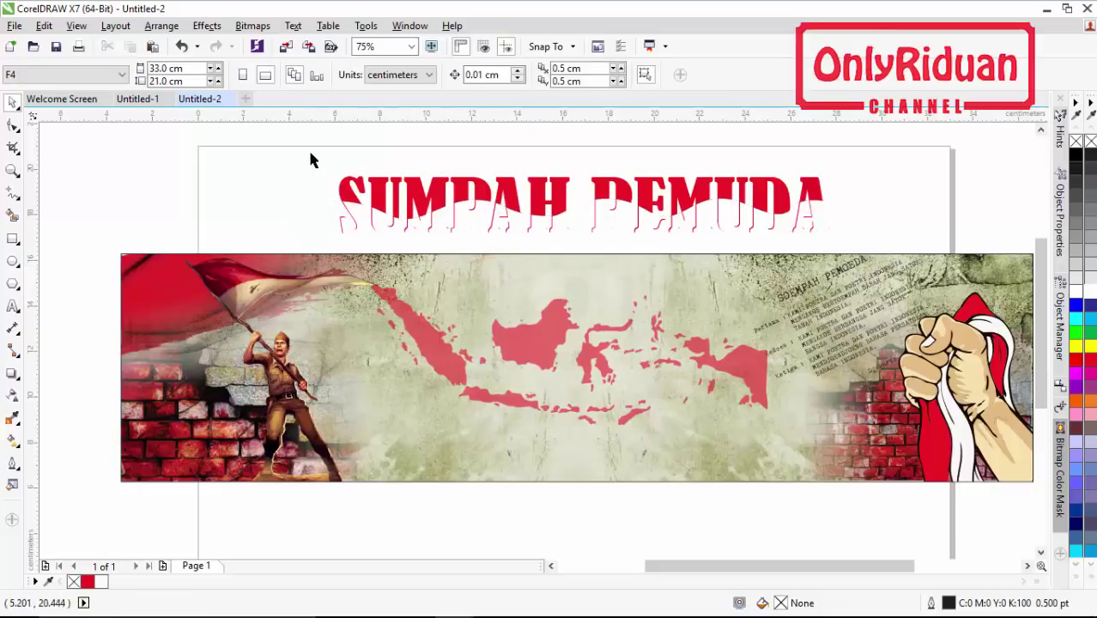
pyautogui.moveTo(303, 147); pyautogui.dragTo(869, 260)
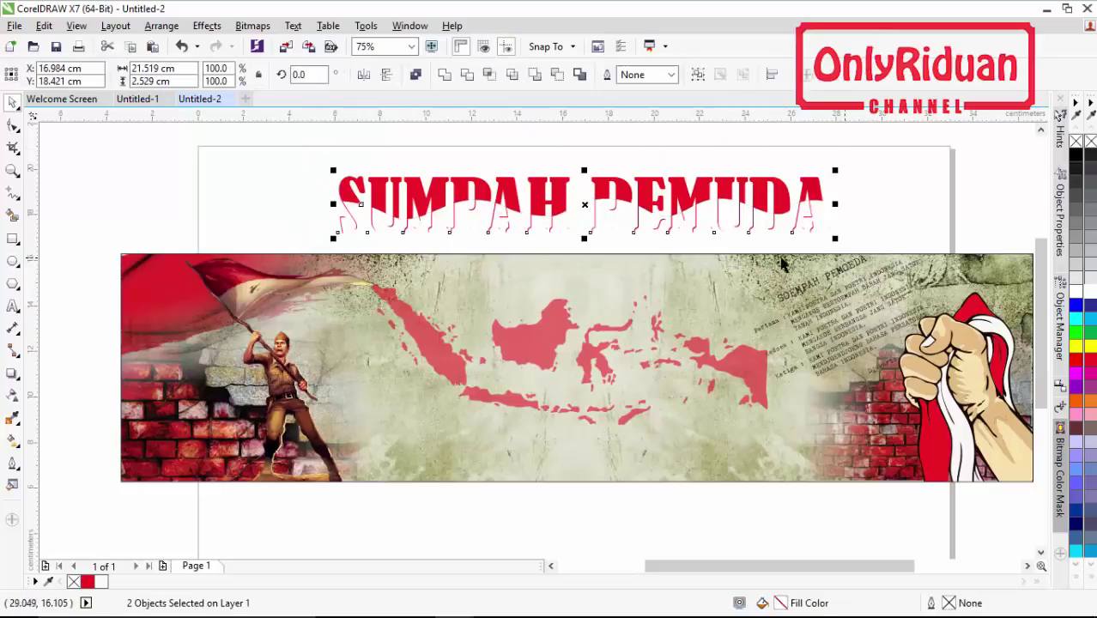
pyautogui.moveTo(584, 203); pyautogui.dragTo(584, 352)
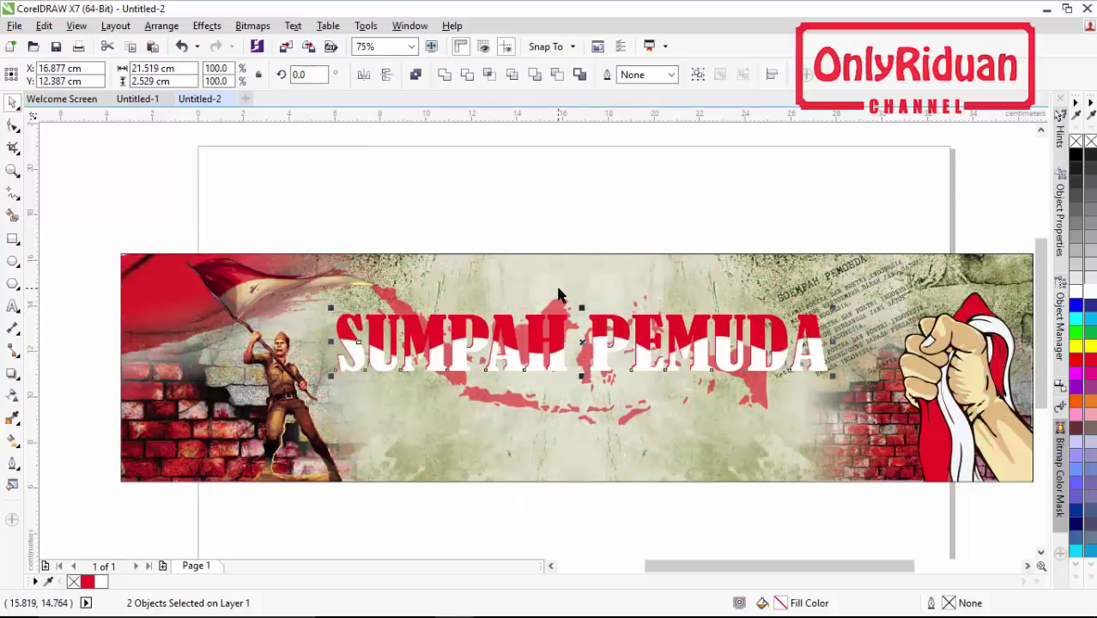